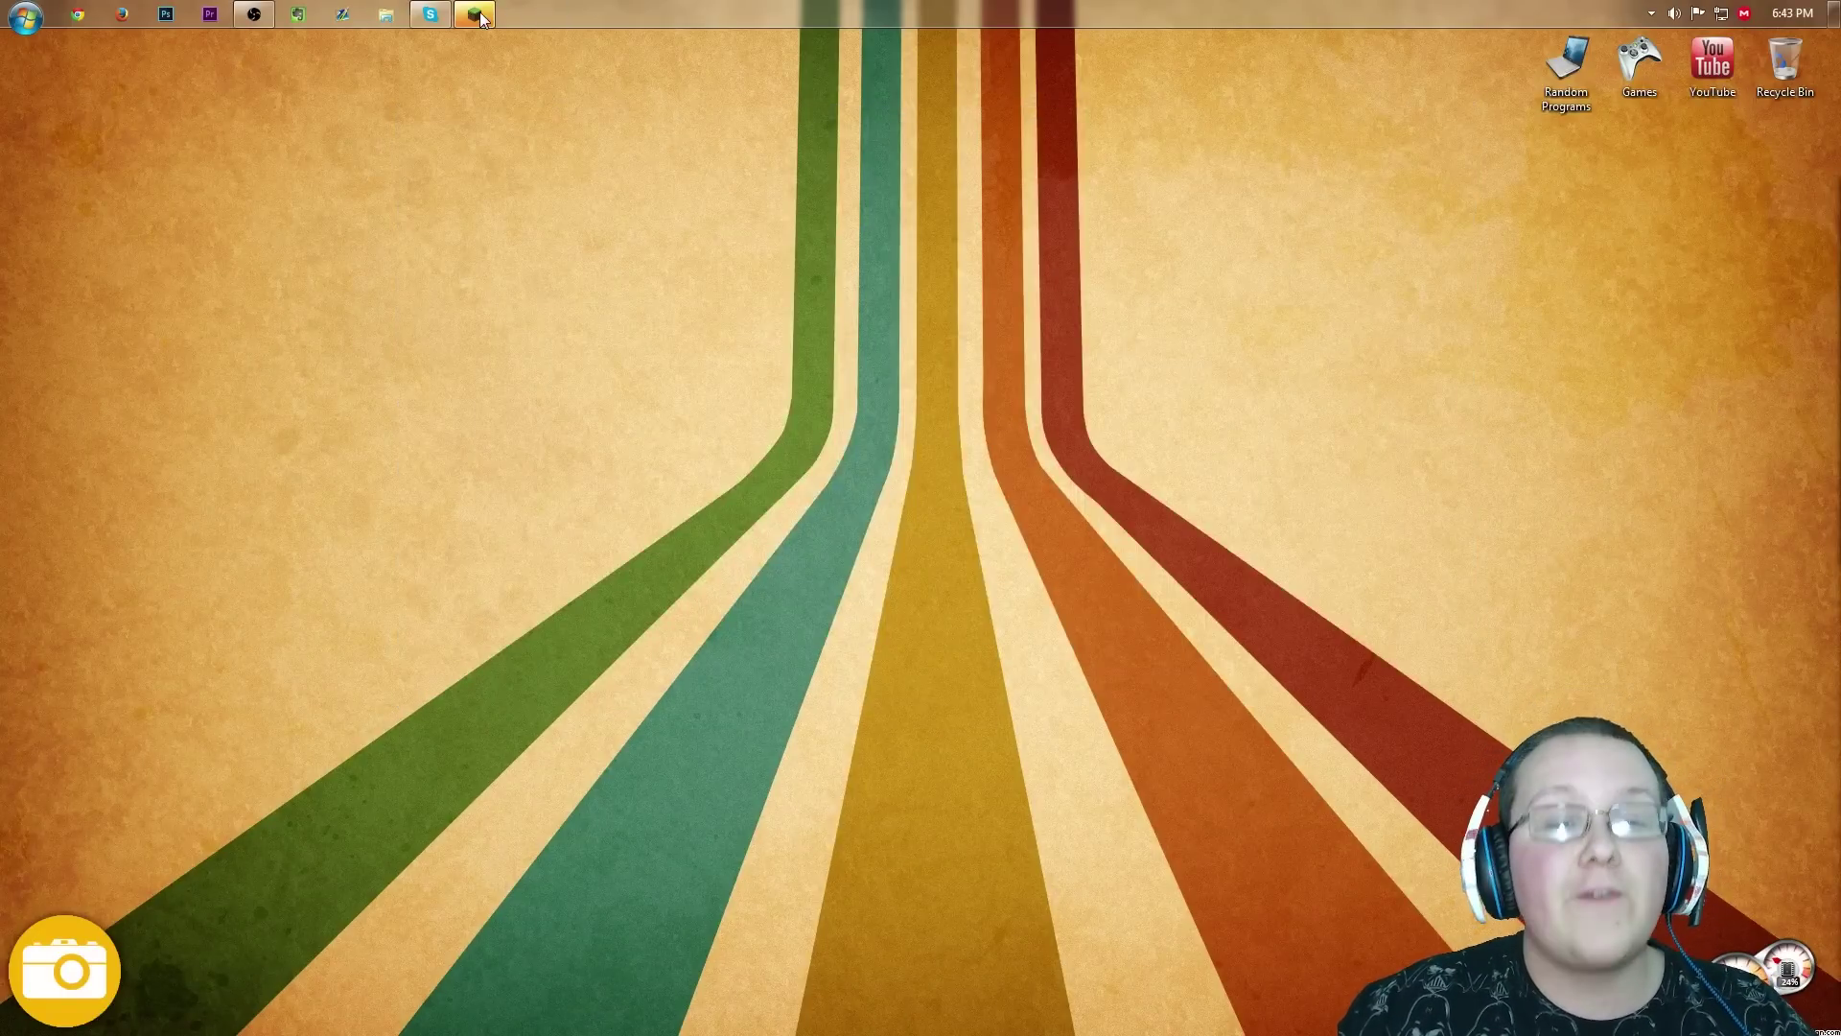
# Step: Switch to the Minecraft Launcher, keep the current profile selected and open it for editing
pyautogui.click(477, 15)
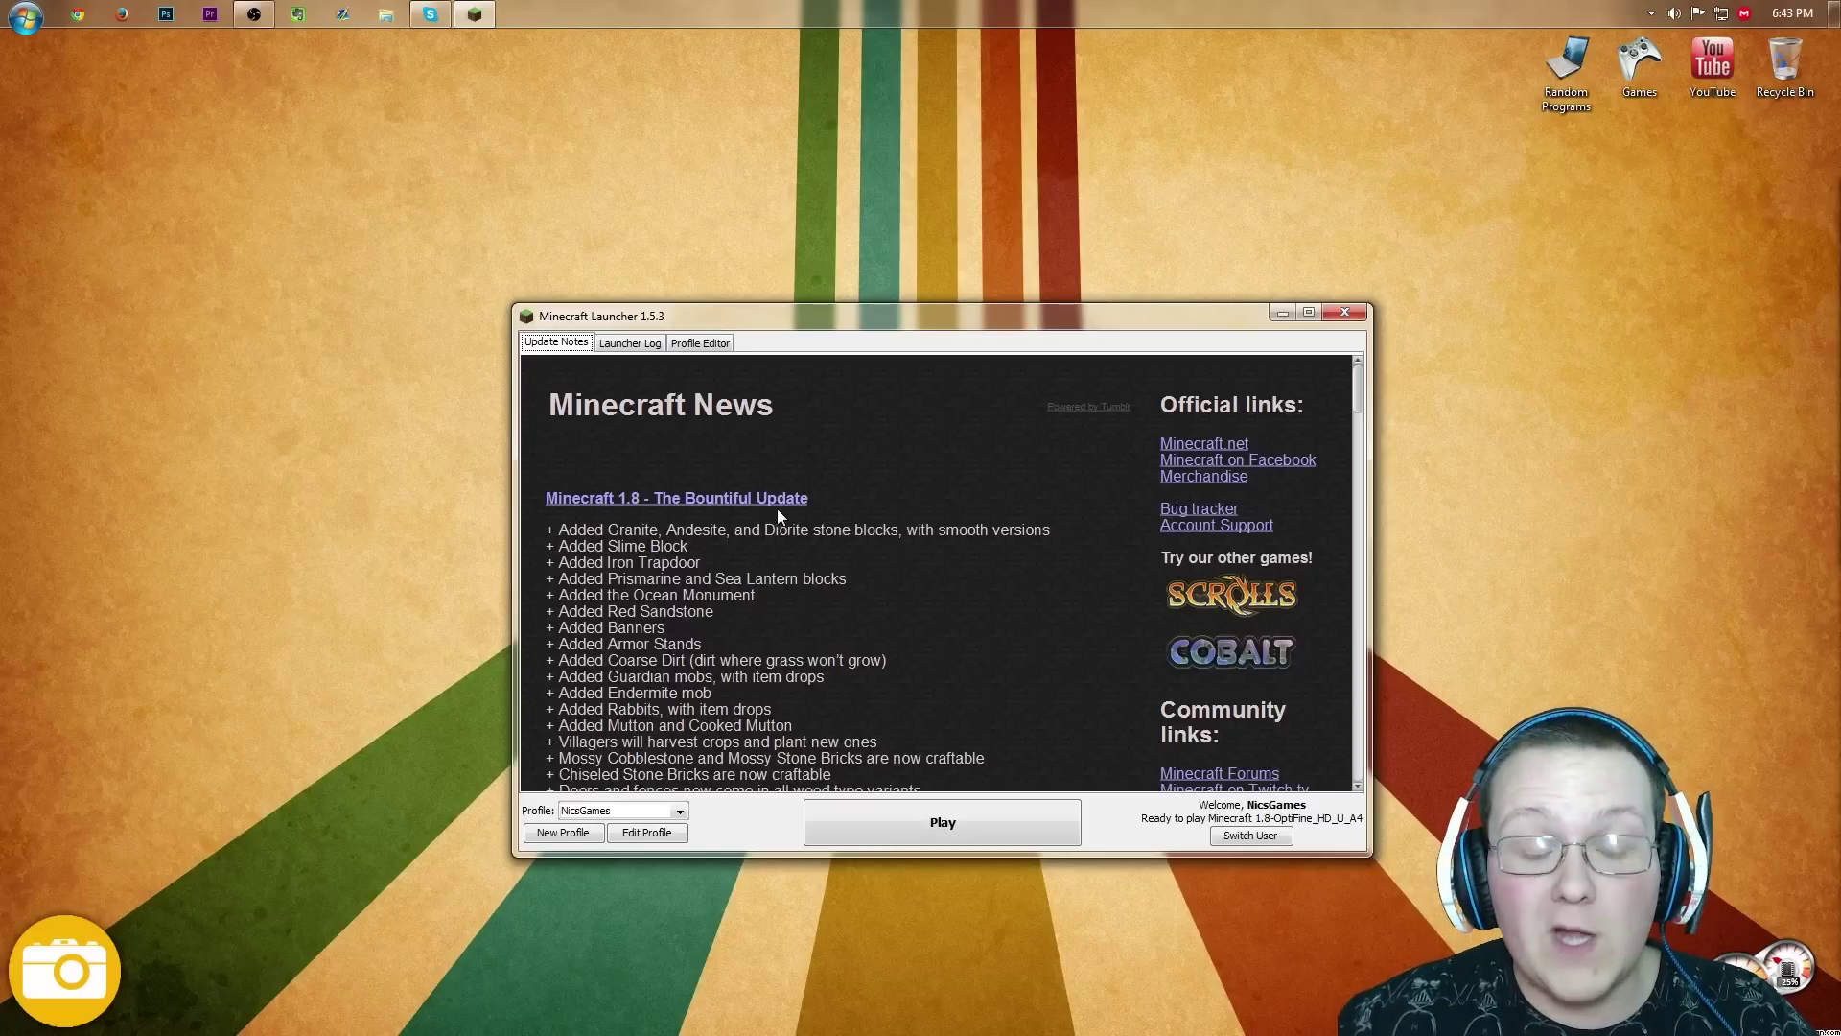
pyautogui.click(579, 810)
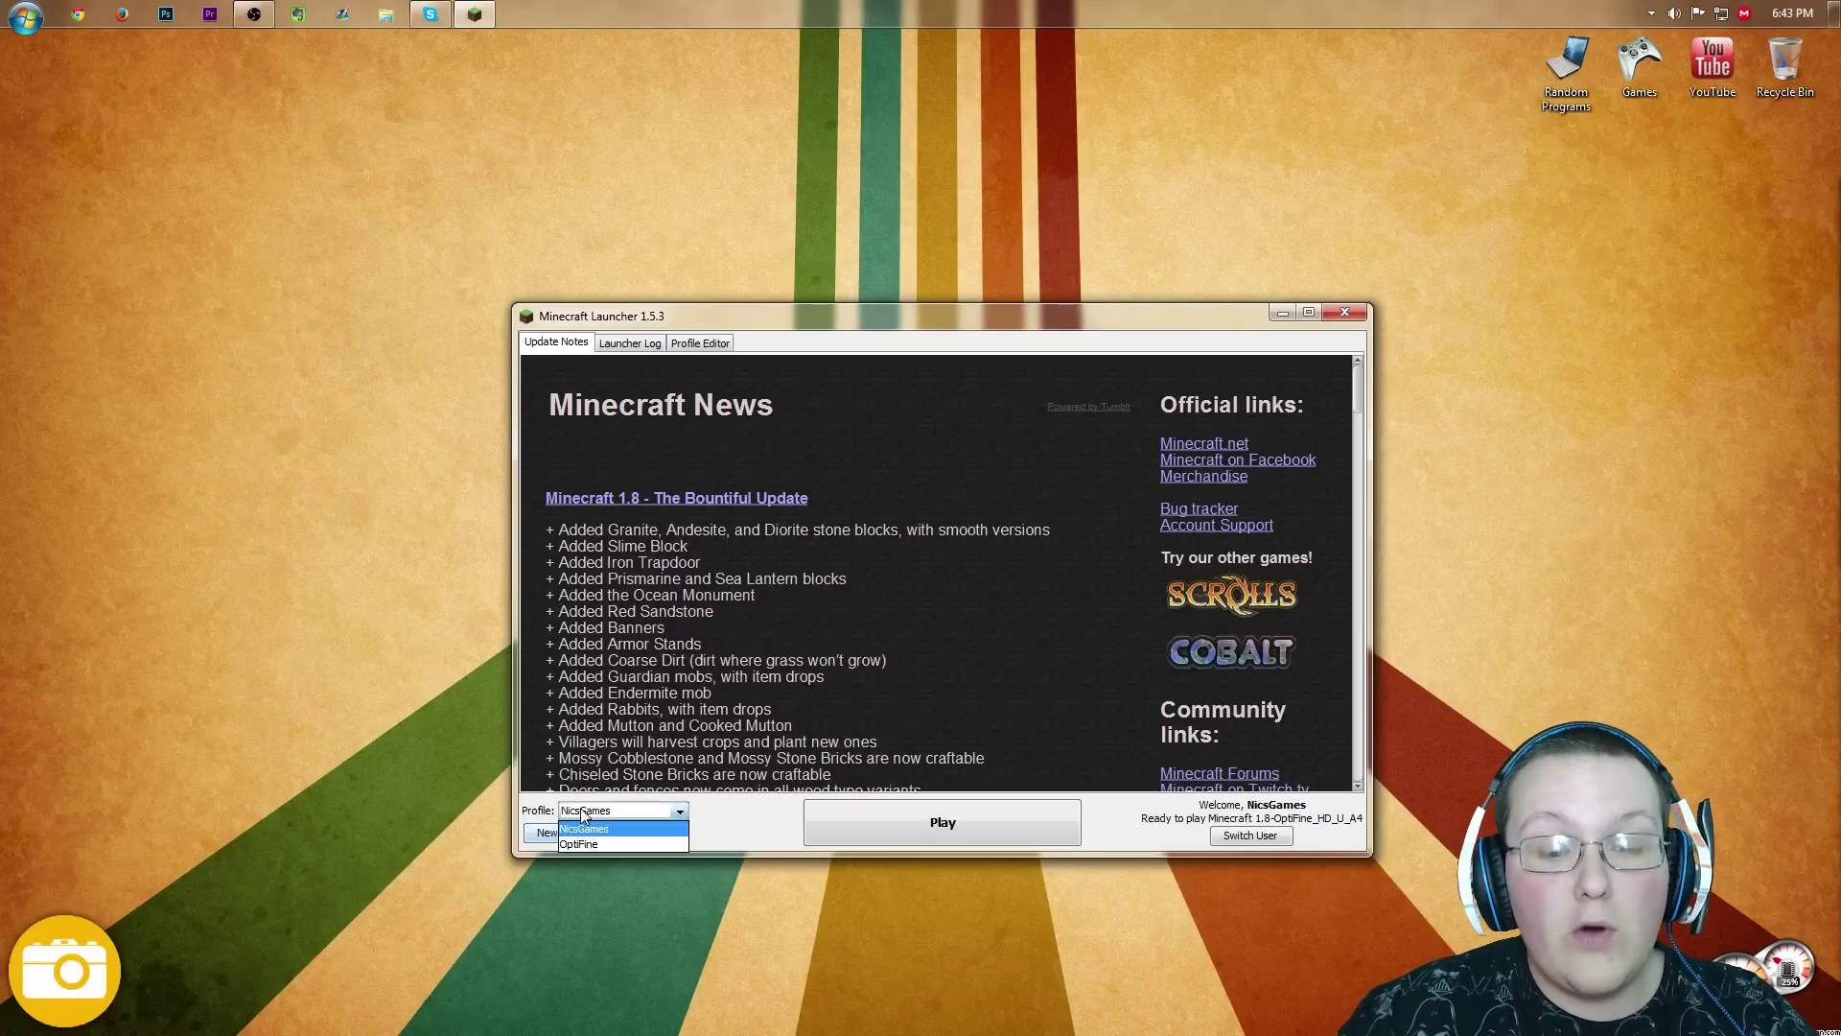
pyautogui.click(601, 821)
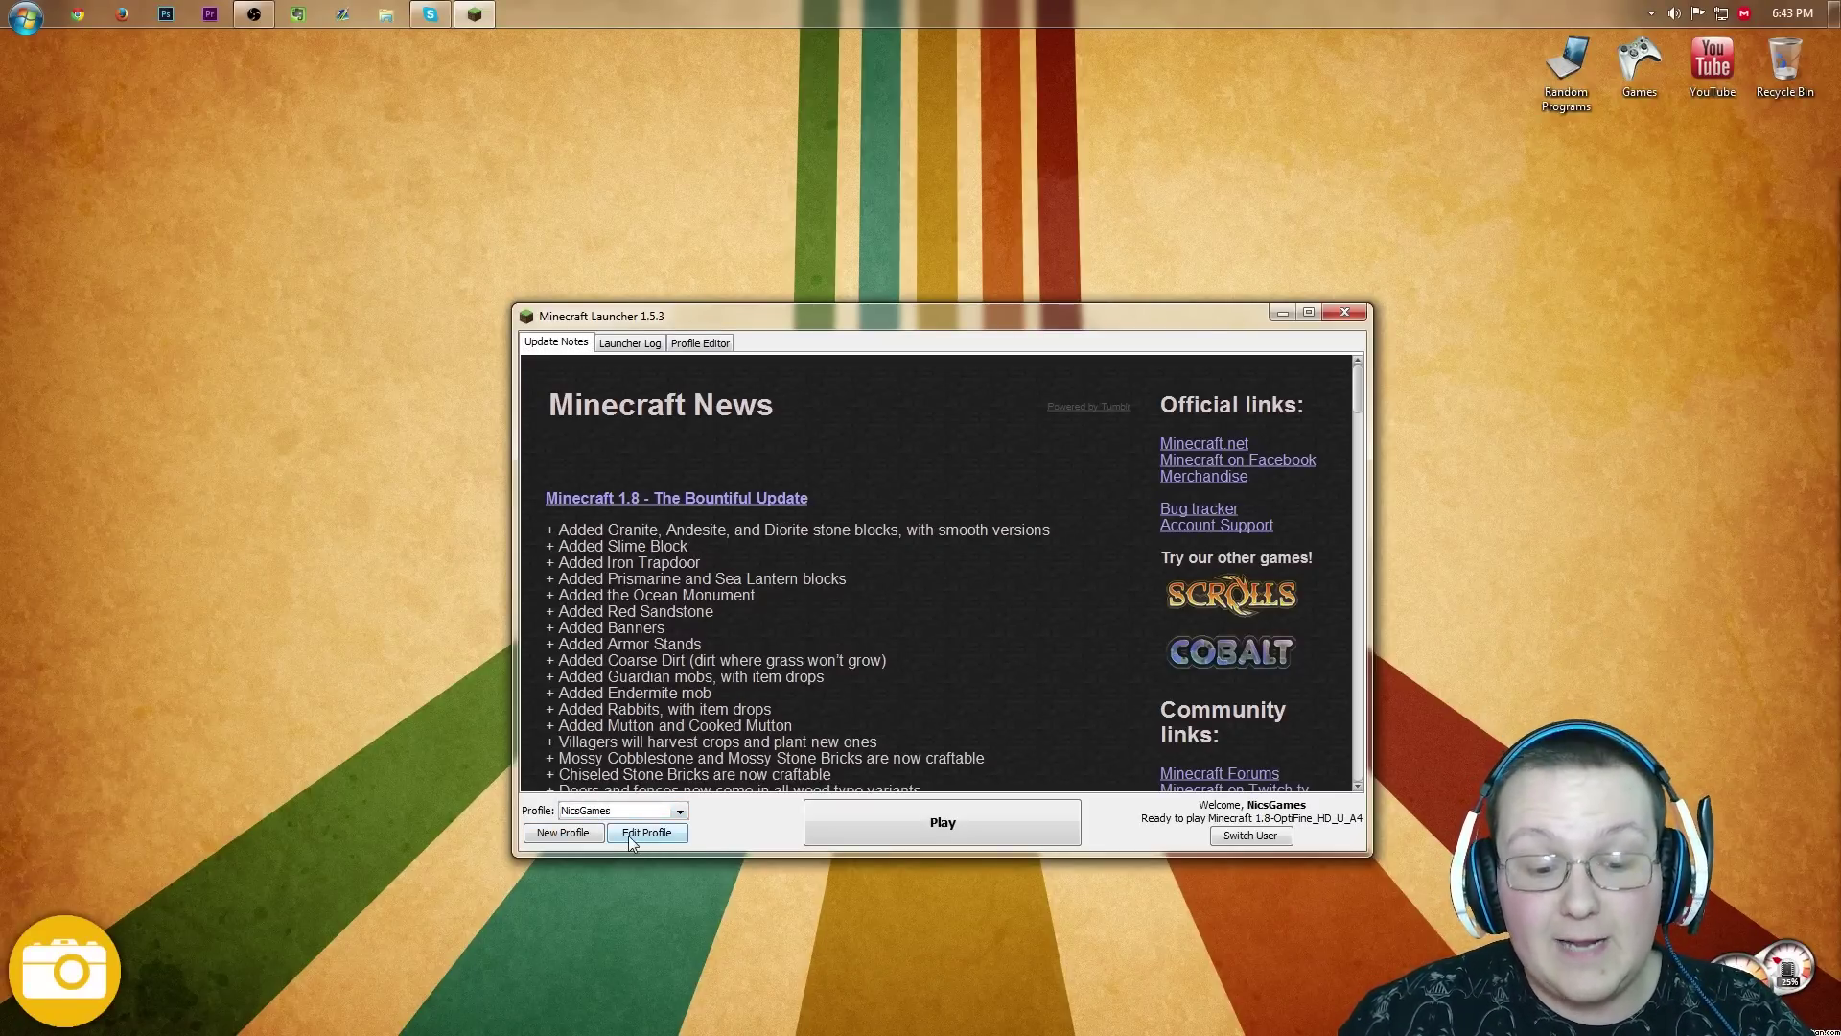
pyautogui.click(629, 833)
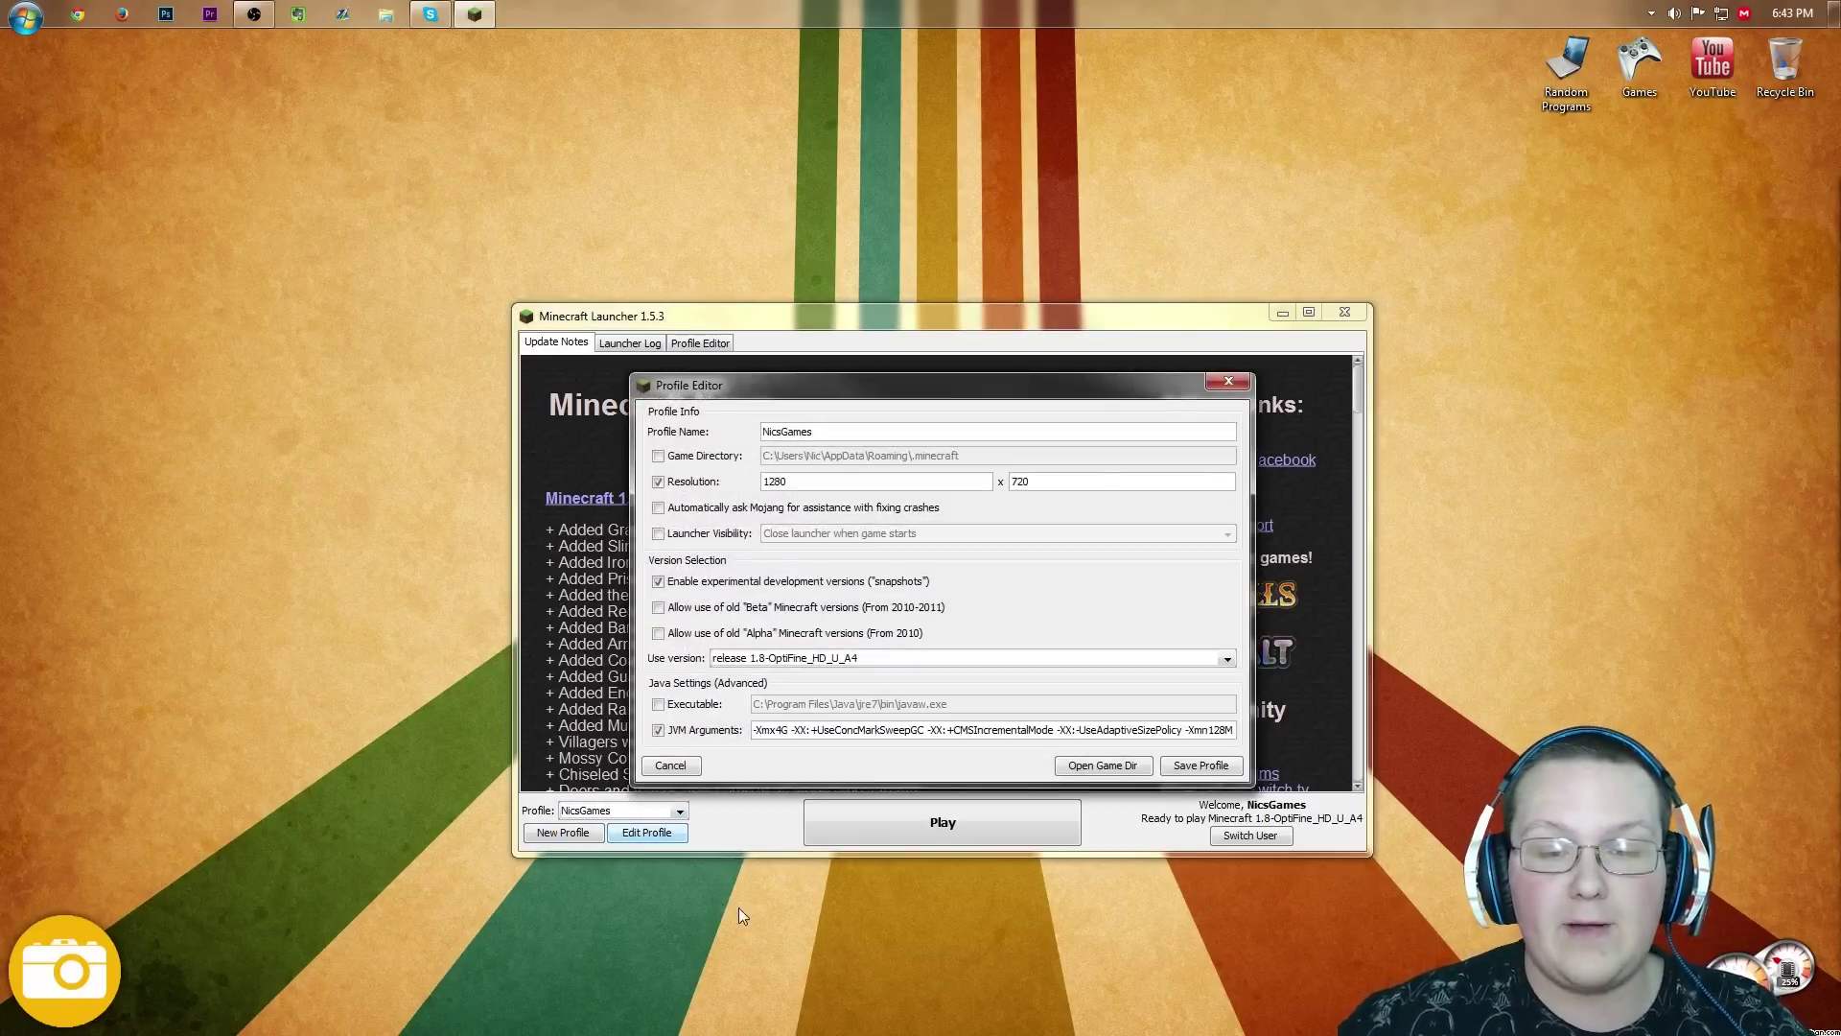
# Step: Choose release 1.8-OptiFine_HD_U_A4 as the version the profile uses
pyautogui.click(832, 660)
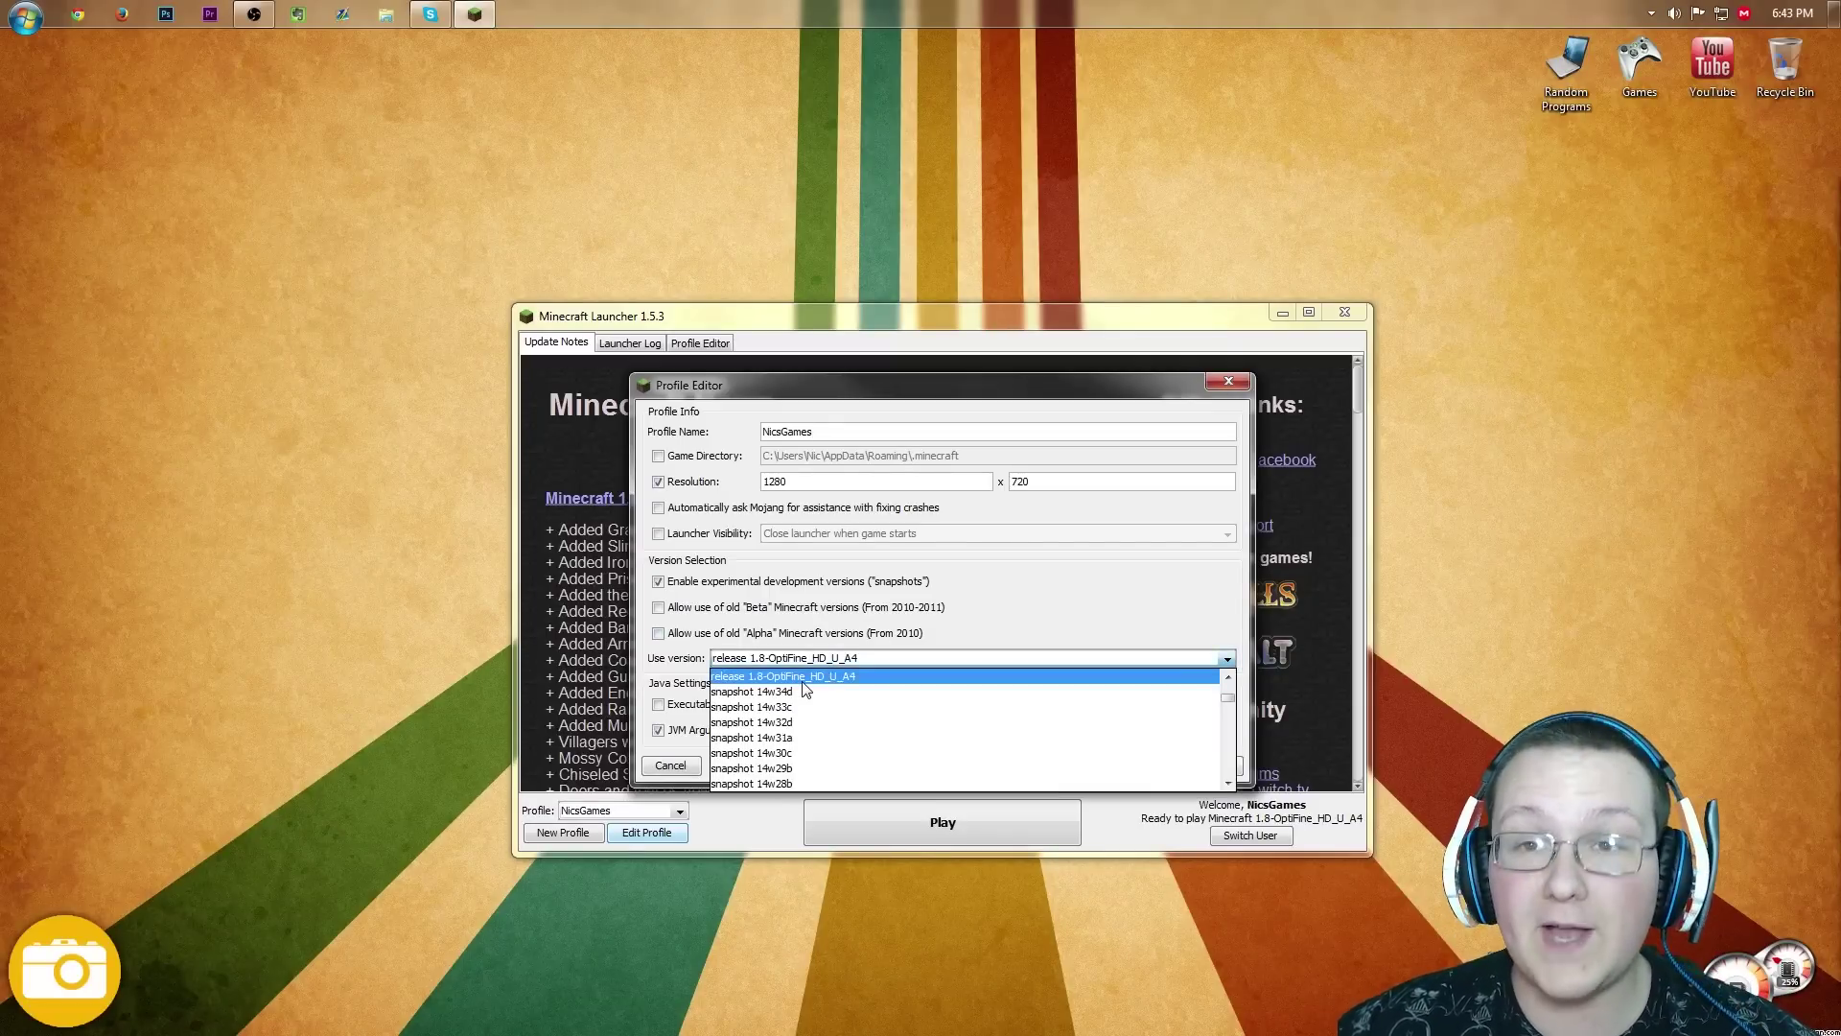
pyautogui.click(936, 625)
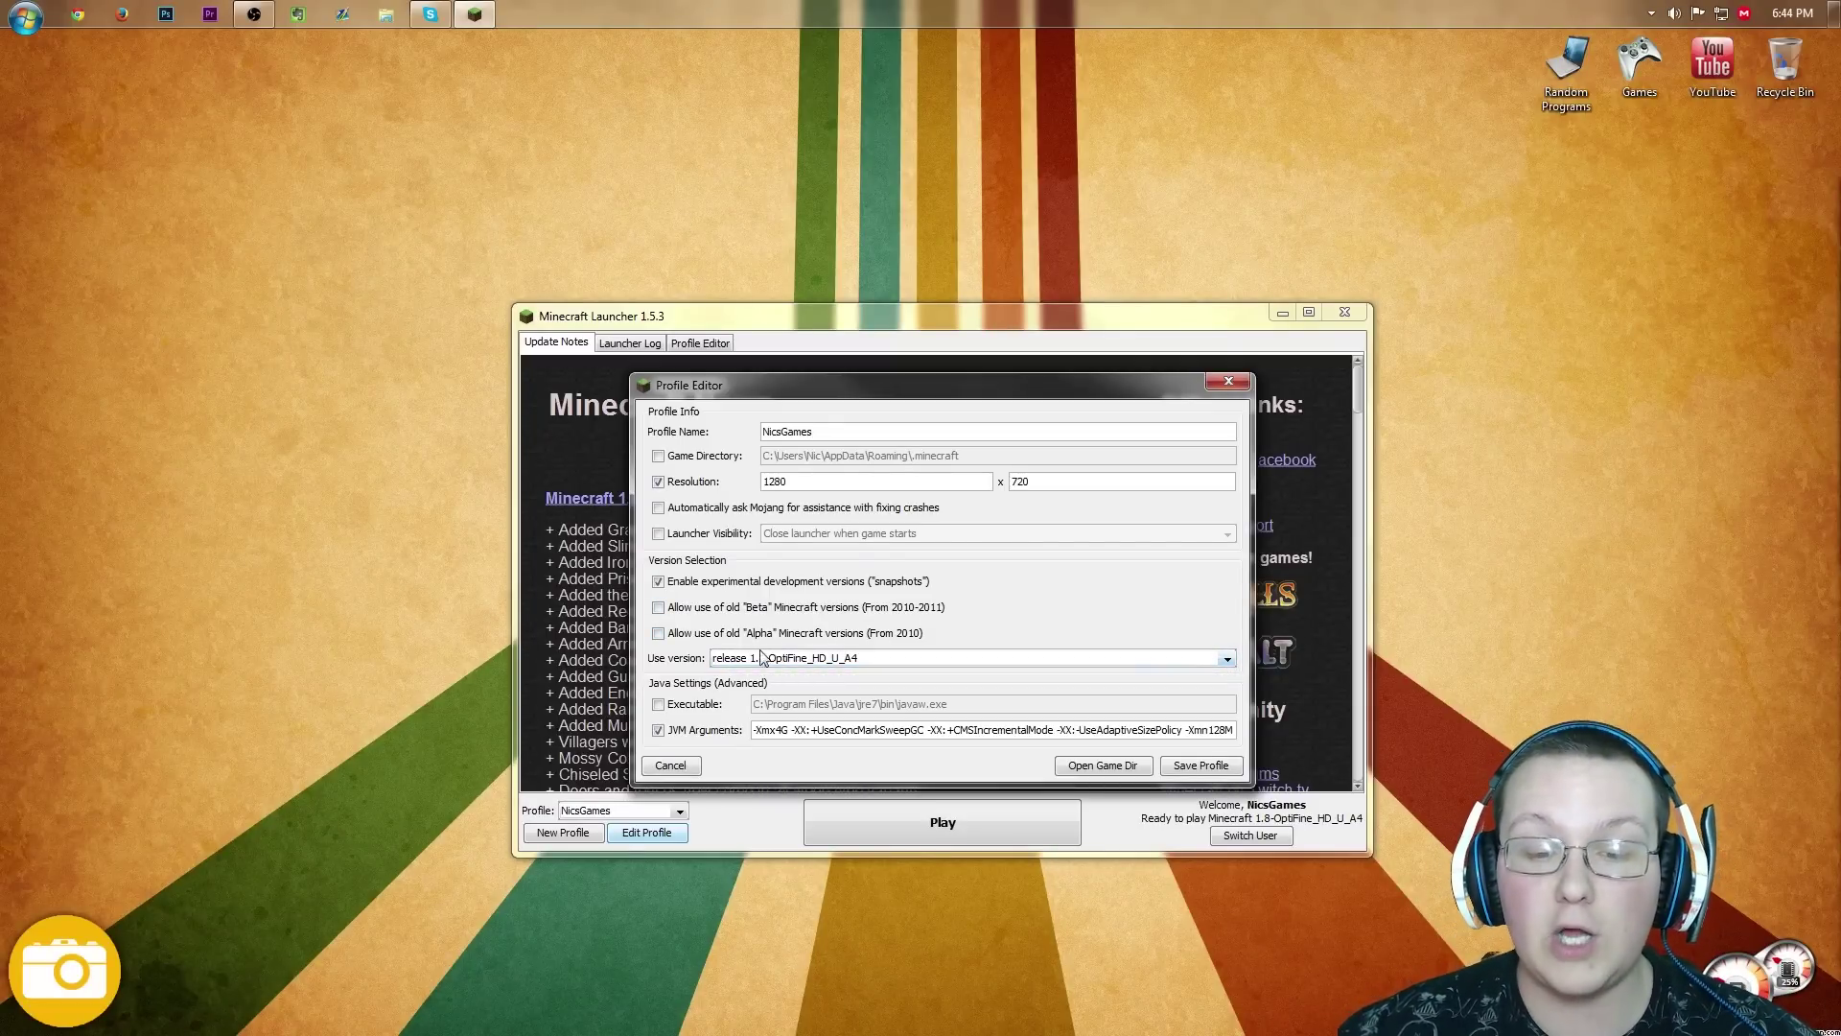
pyautogui.click(791, 659)
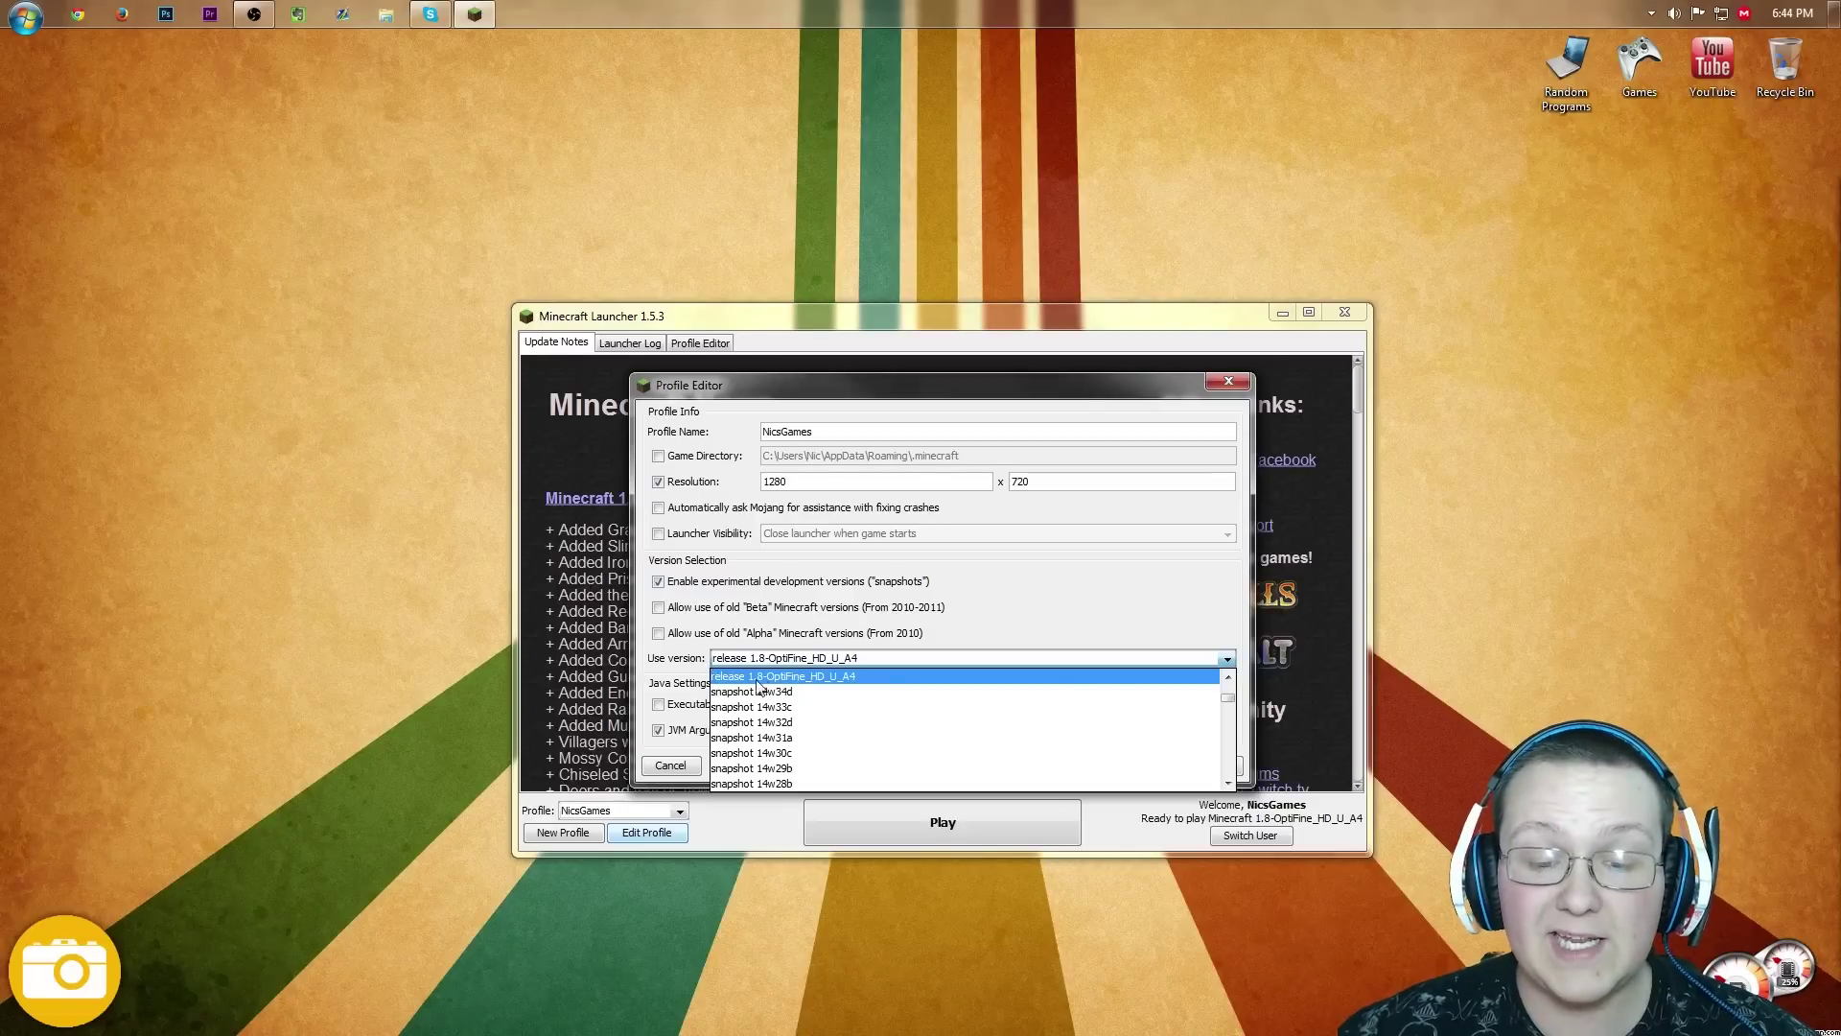
pyautogui.click(779, 680)
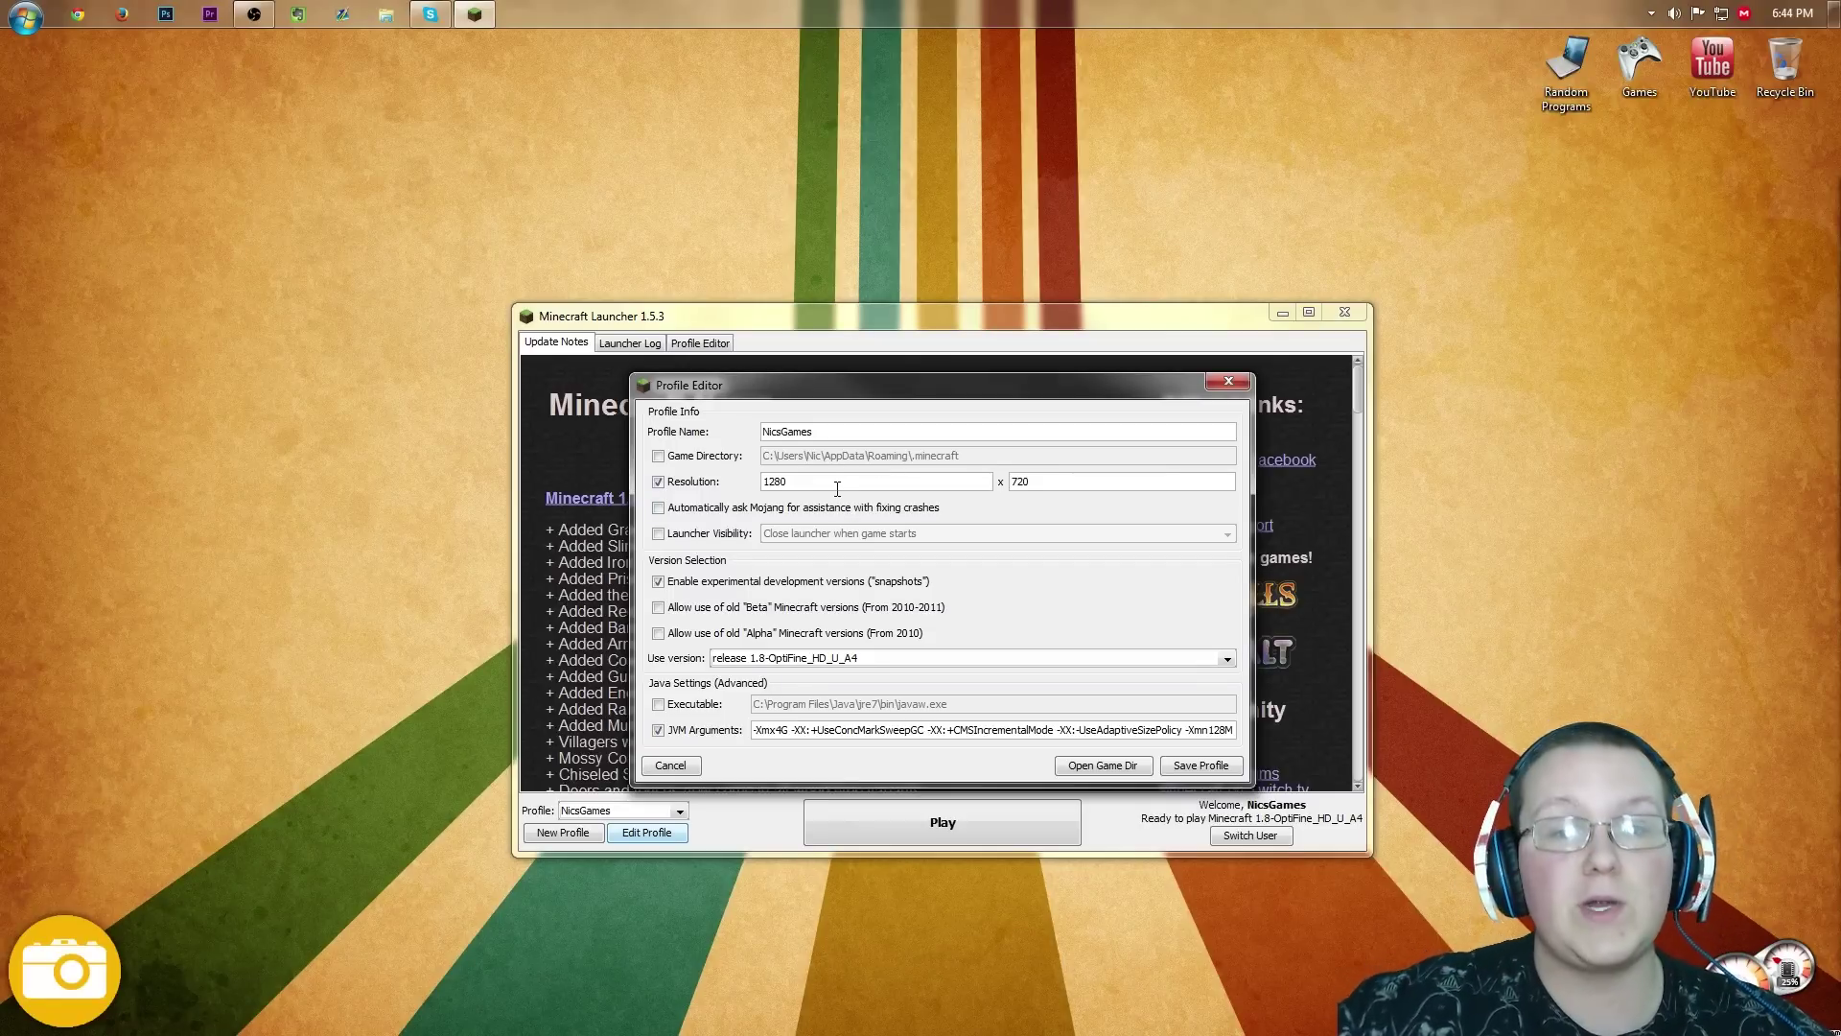
# Step: Switch the custom resolution off and on again, and enable automatically asking Mojang for assistance with fixing crashes
pyautogui.click(658, 481)
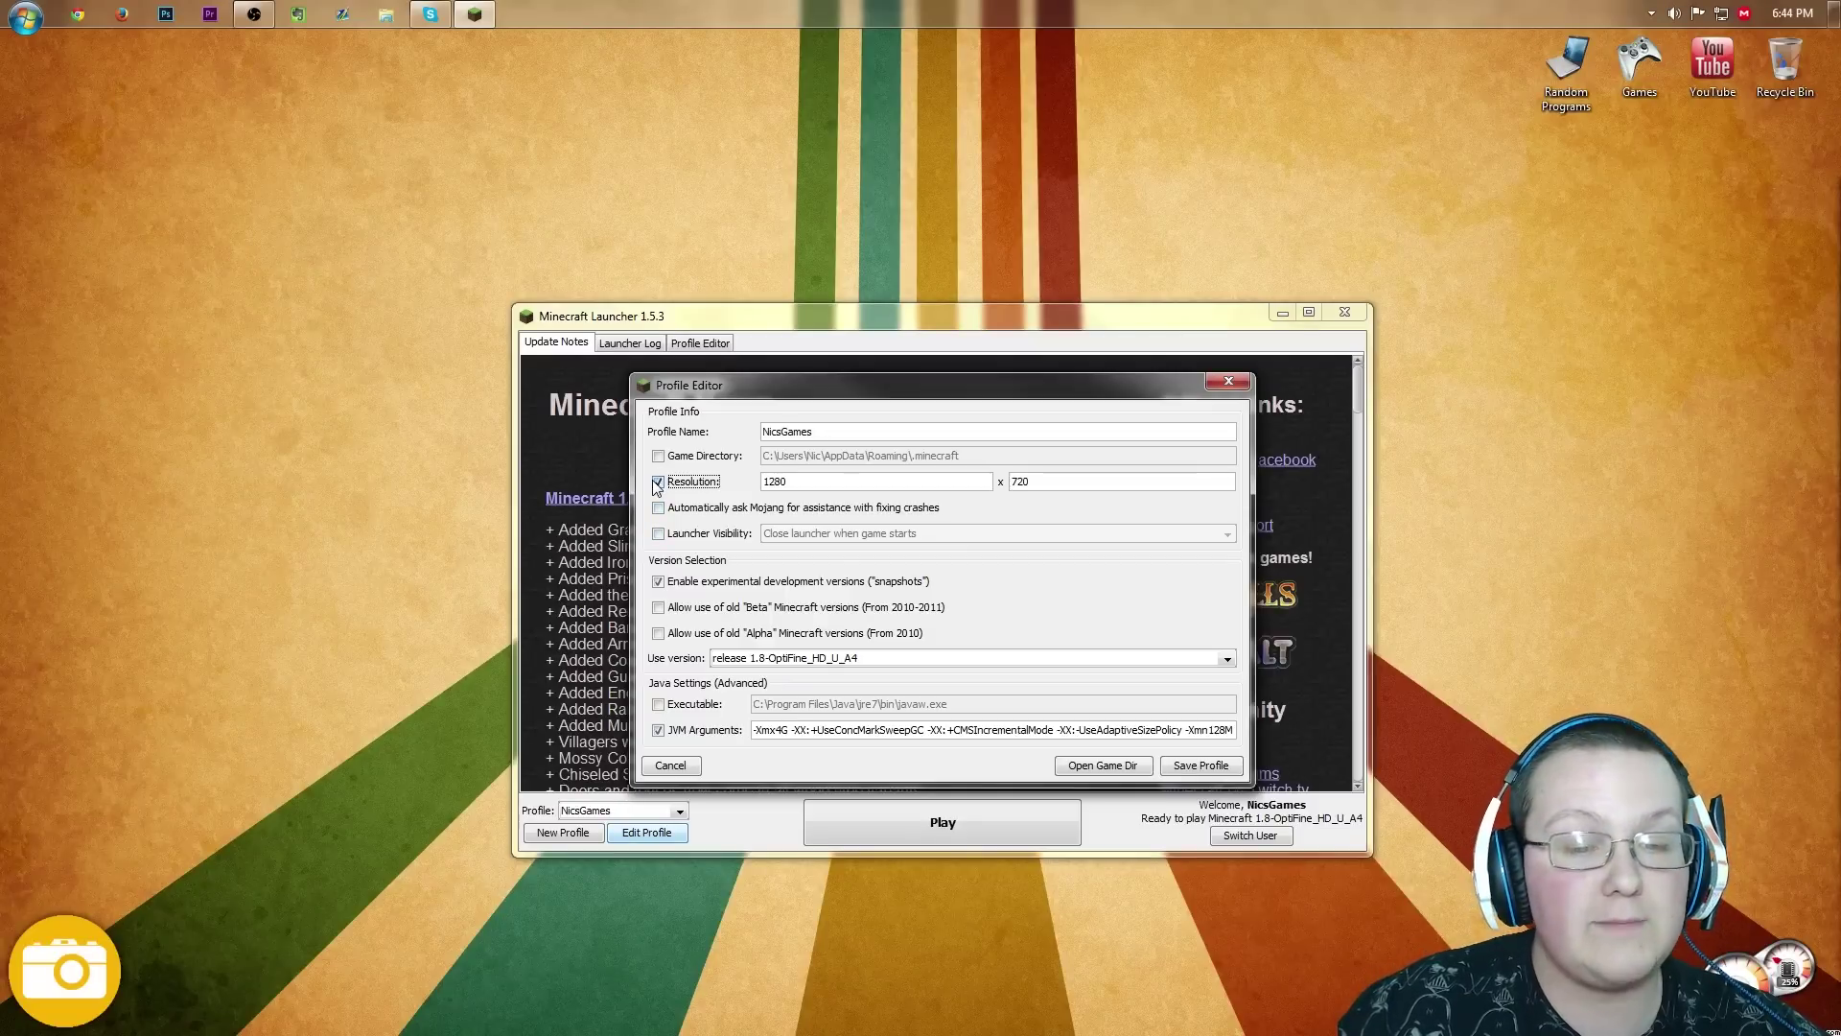
pyautogui.click(657, 456)
pyautogui.click(658, 456)
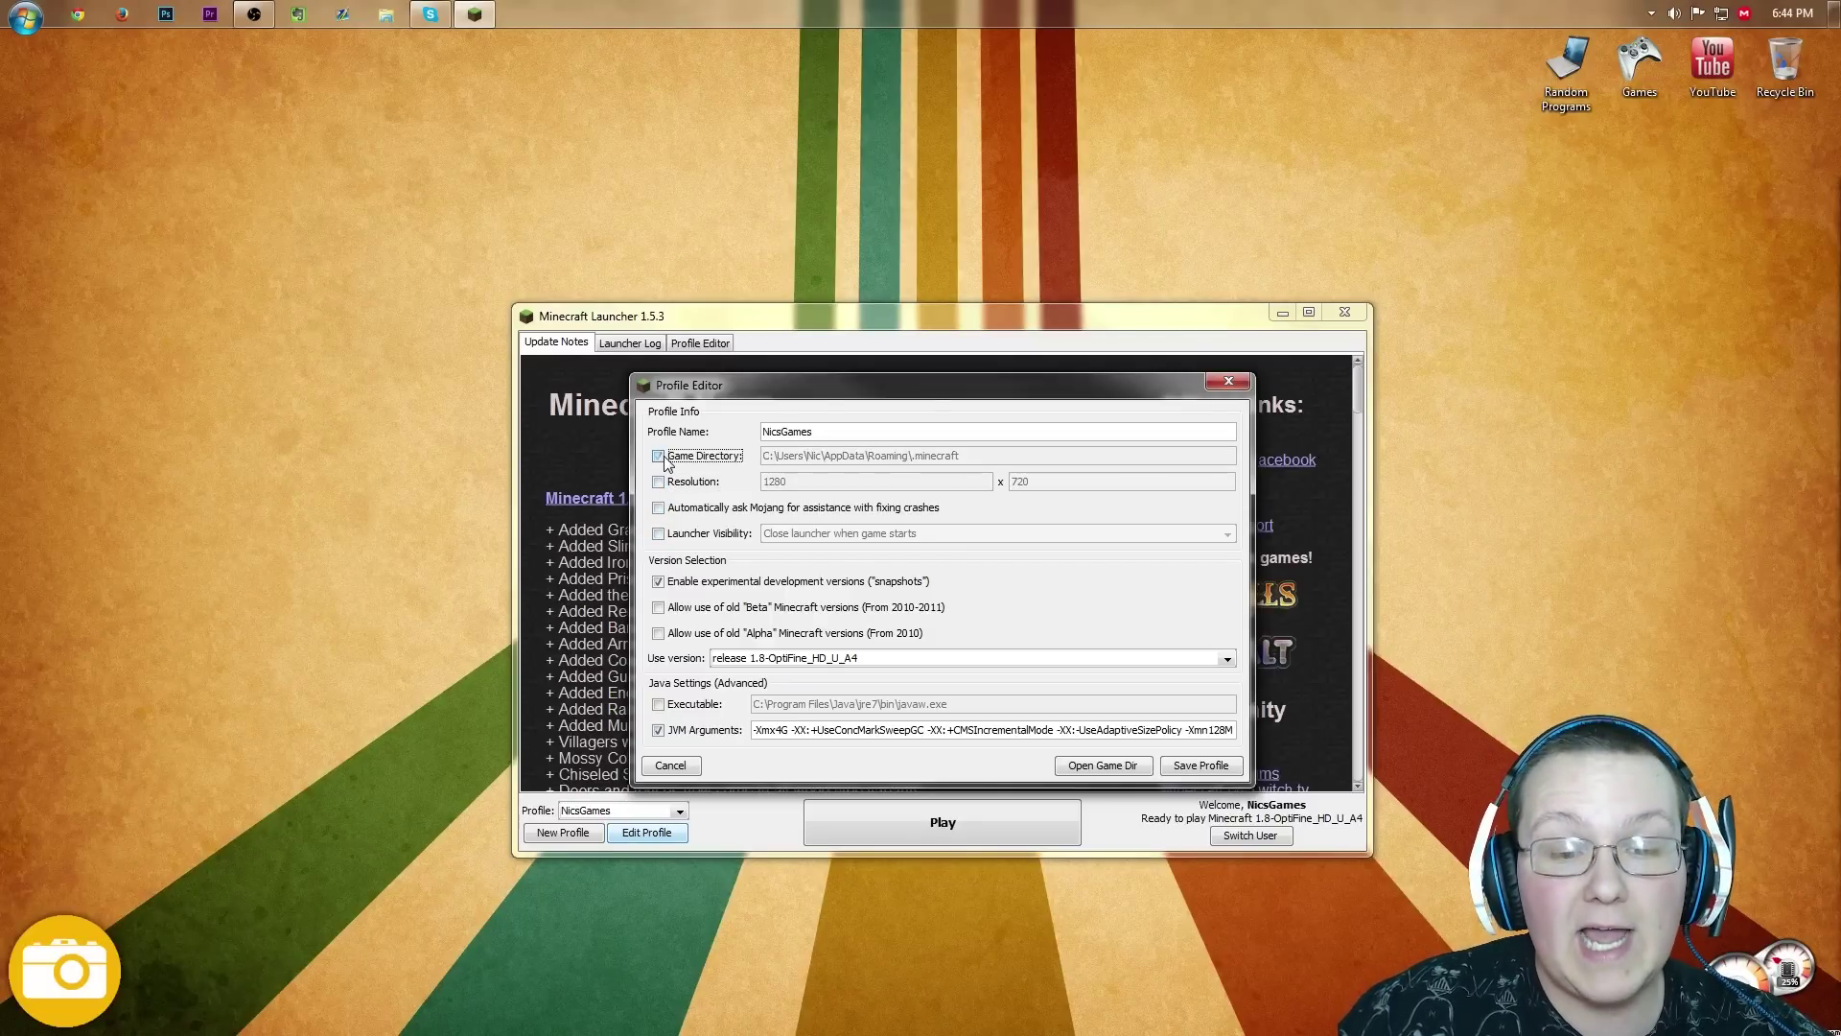
pyautogui.click(658, 482)
pyautogui.click(854, 482)
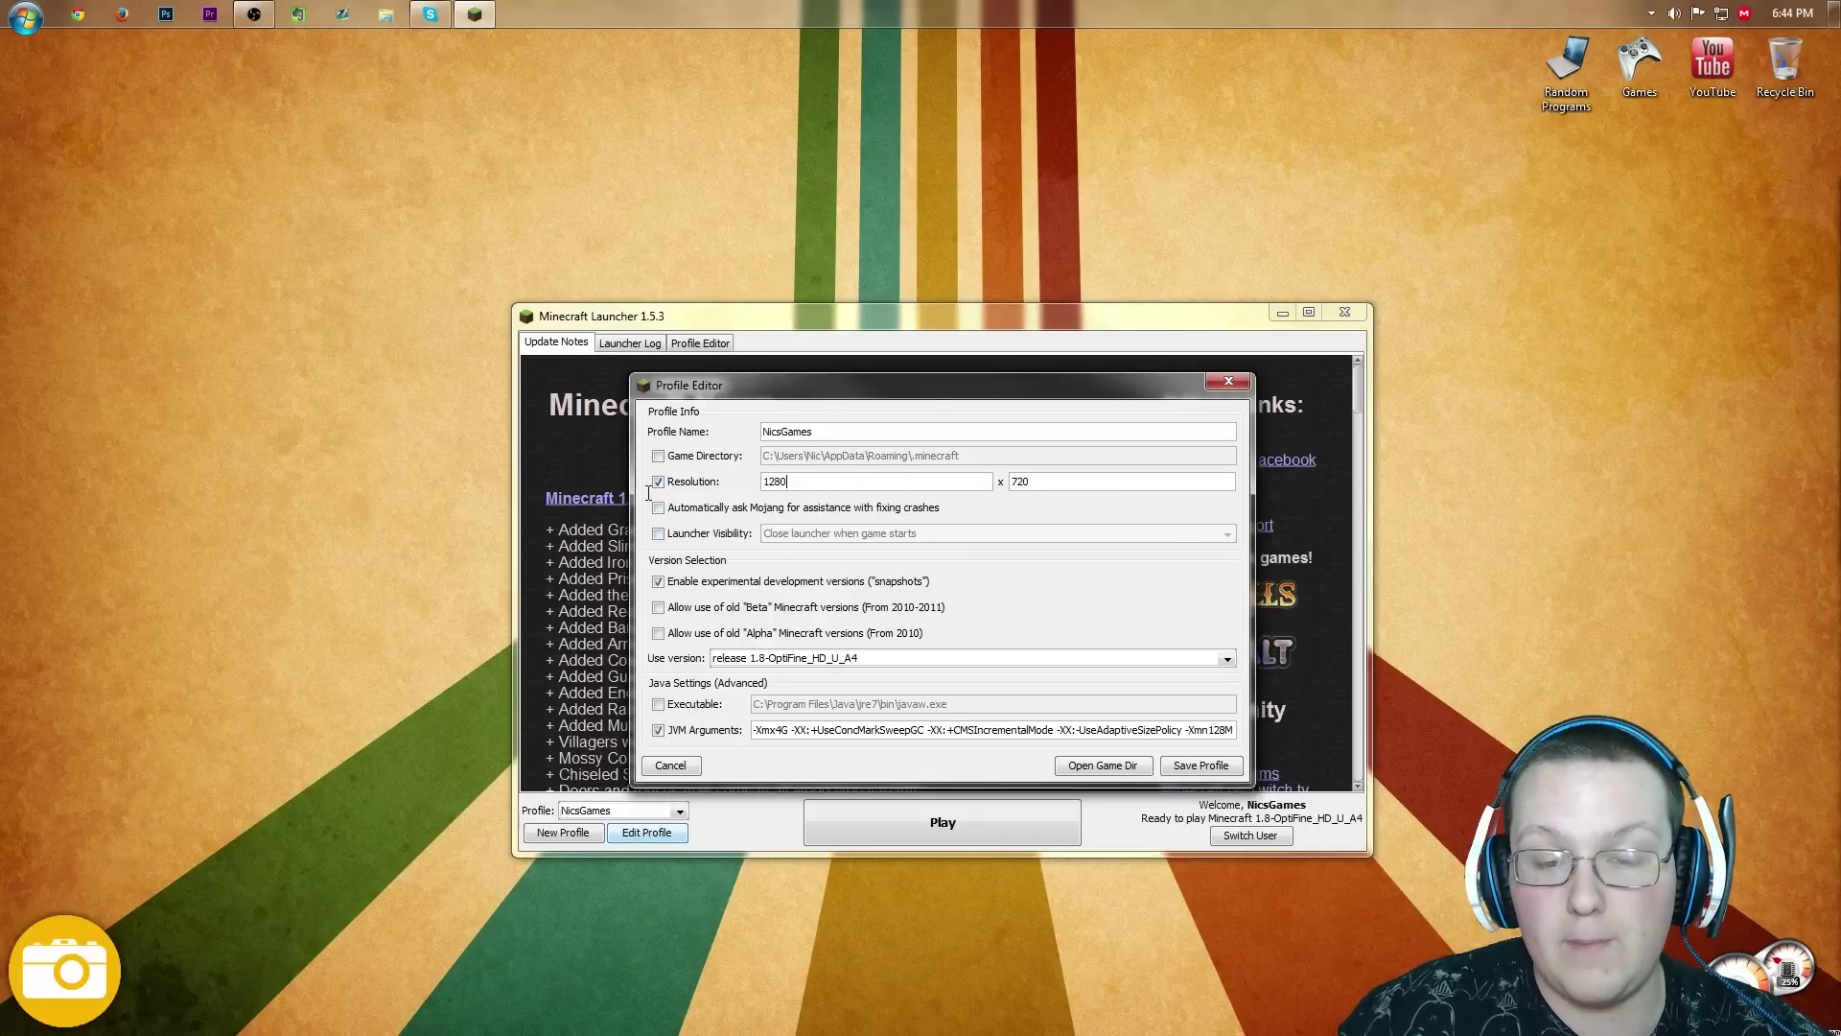
pyautogui.doubleClick(769, 481)
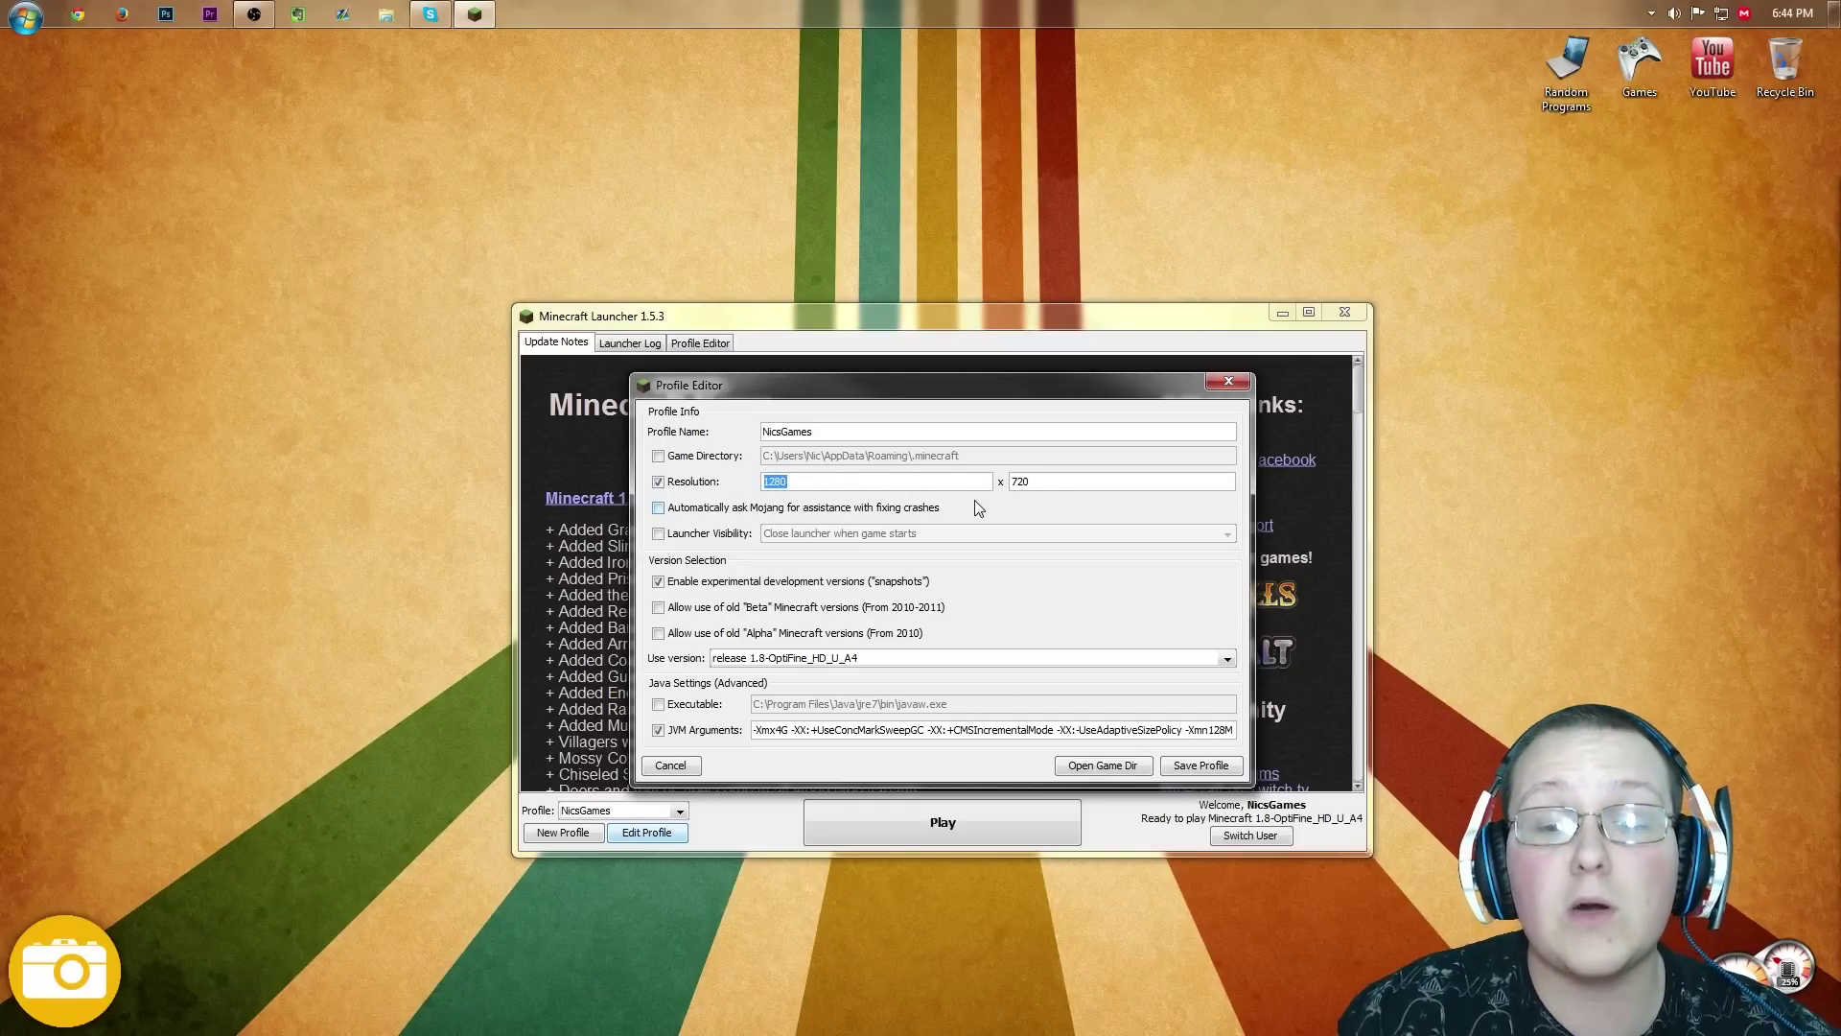
pyautogui.click(971, 505)
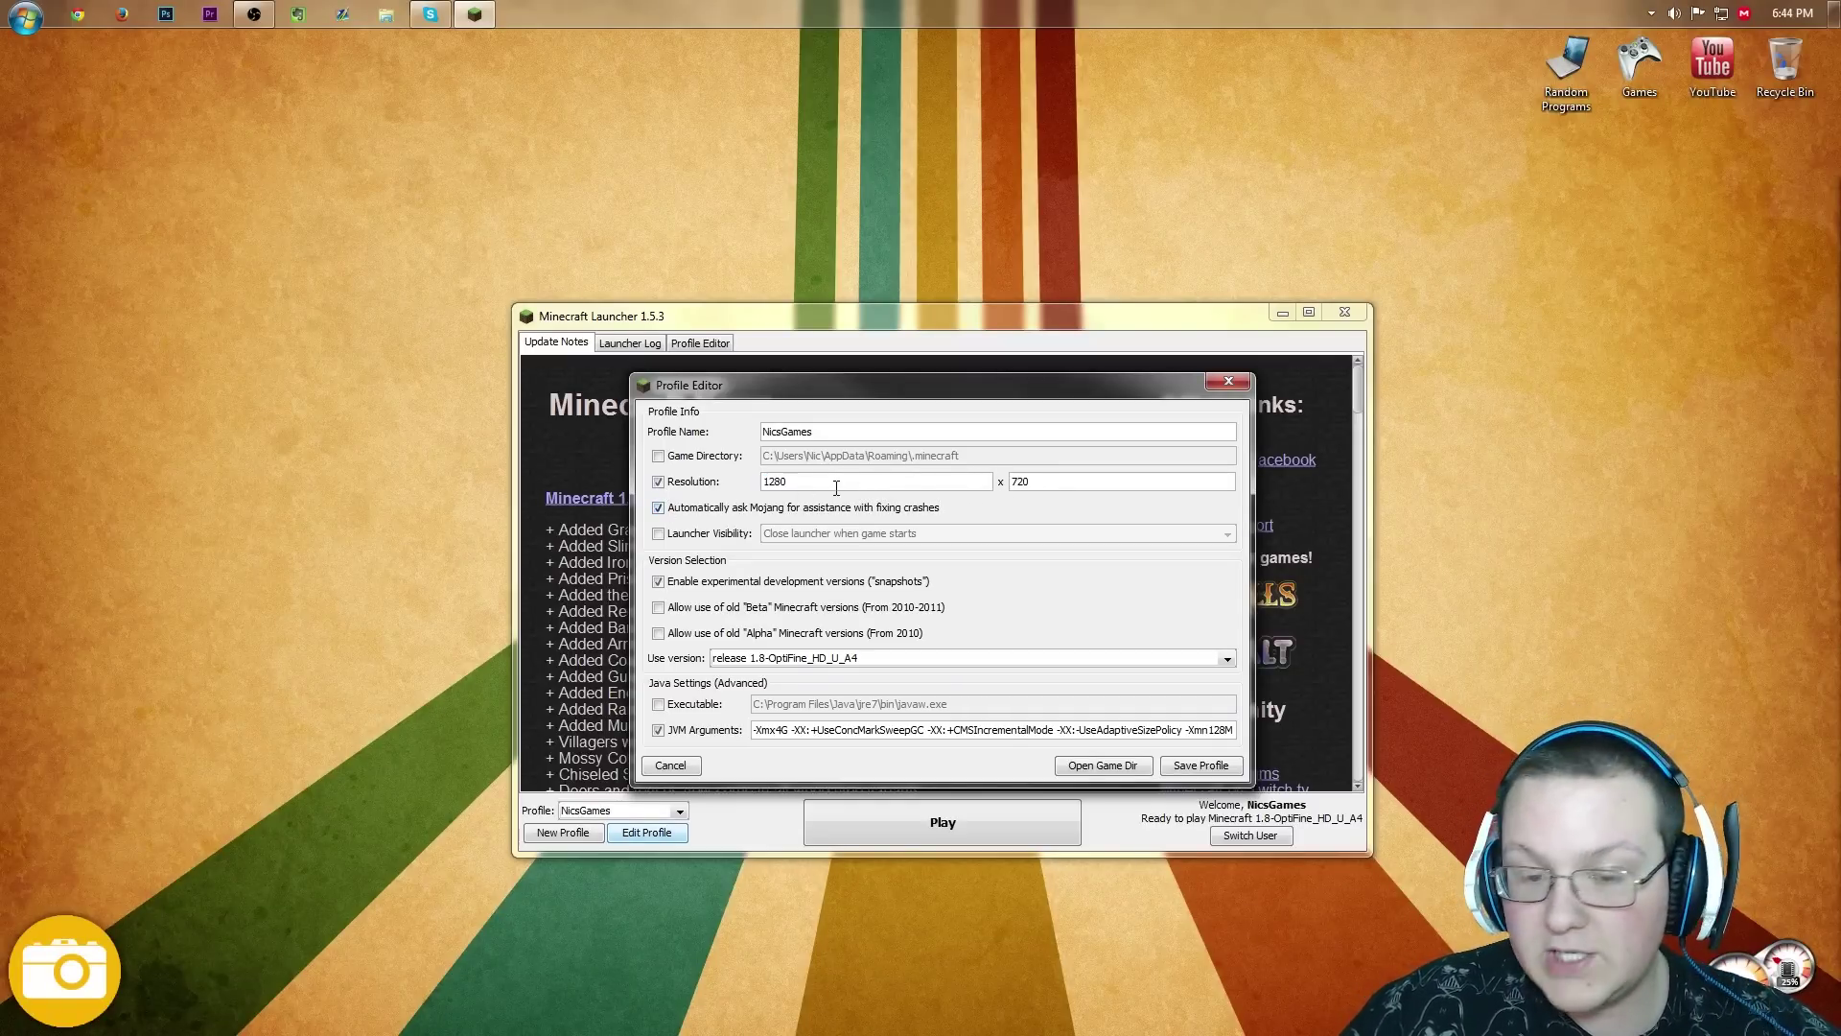
# Step: Set the profile's game resolution to 640 x 480
pyautogui.moveTo(836, 488); pyautogui.dragTo(642, 473)
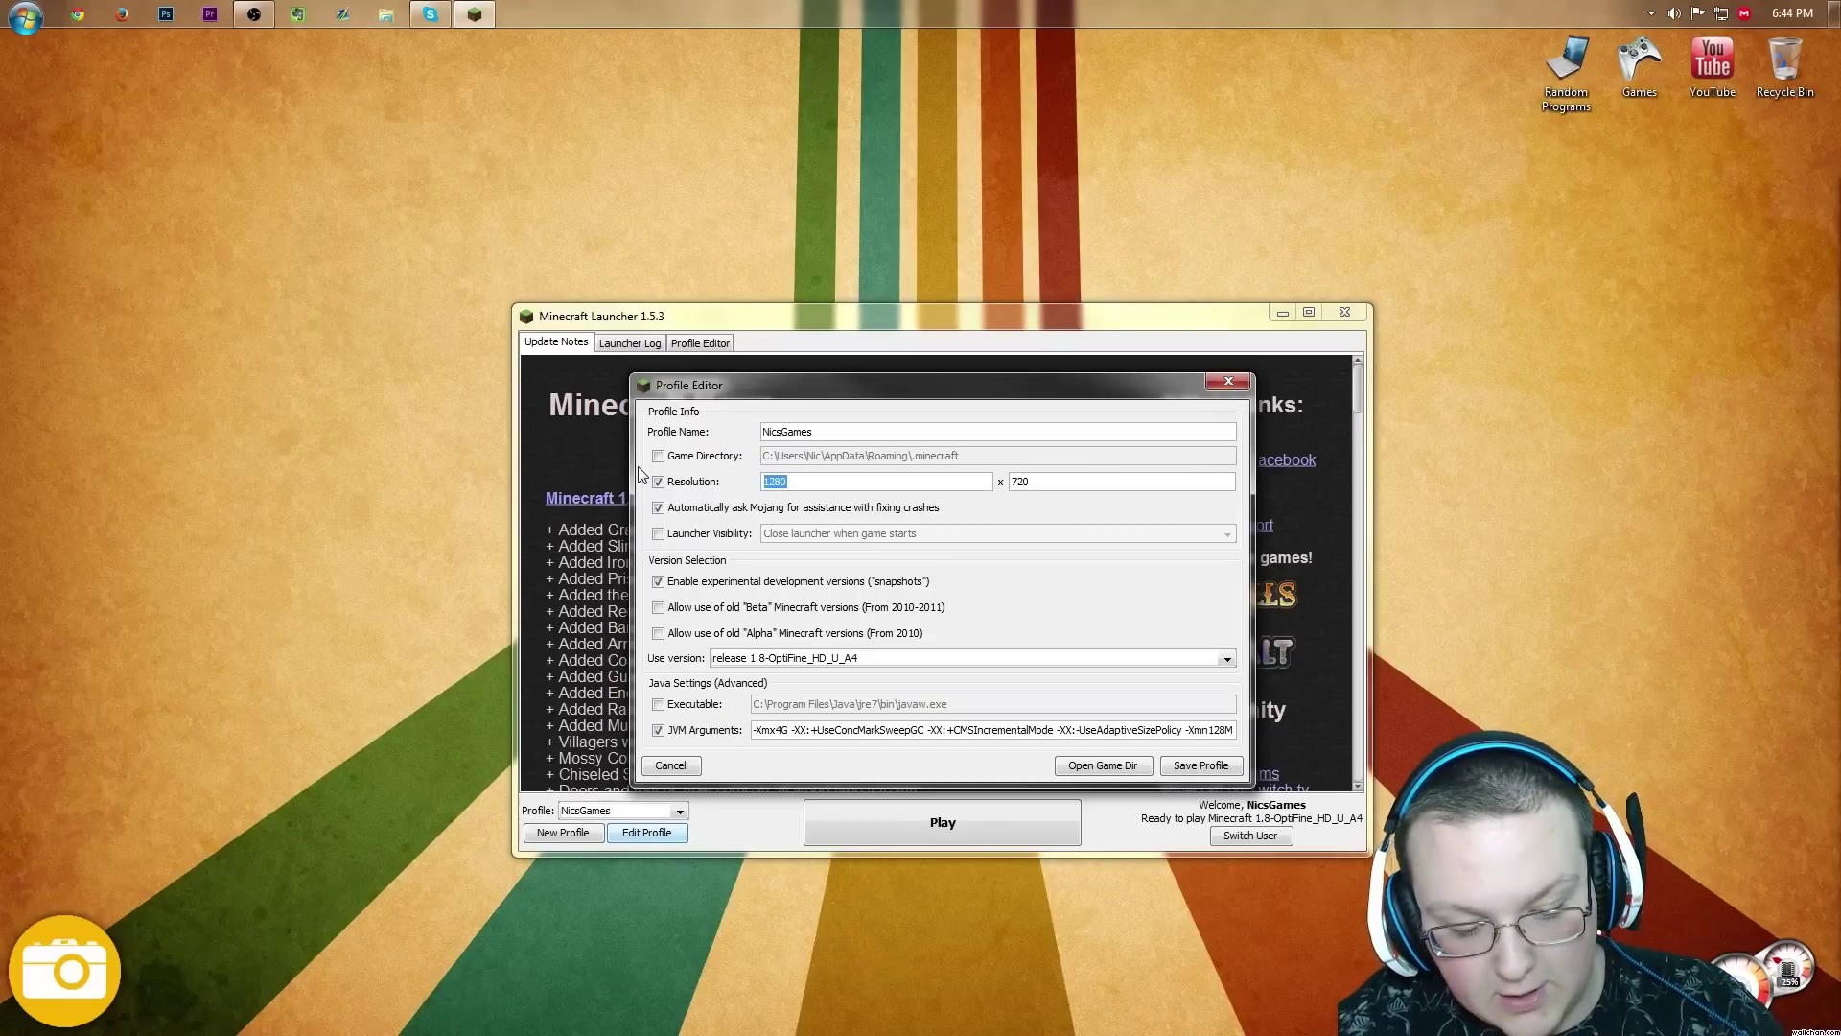
pyautogui.write("640'")
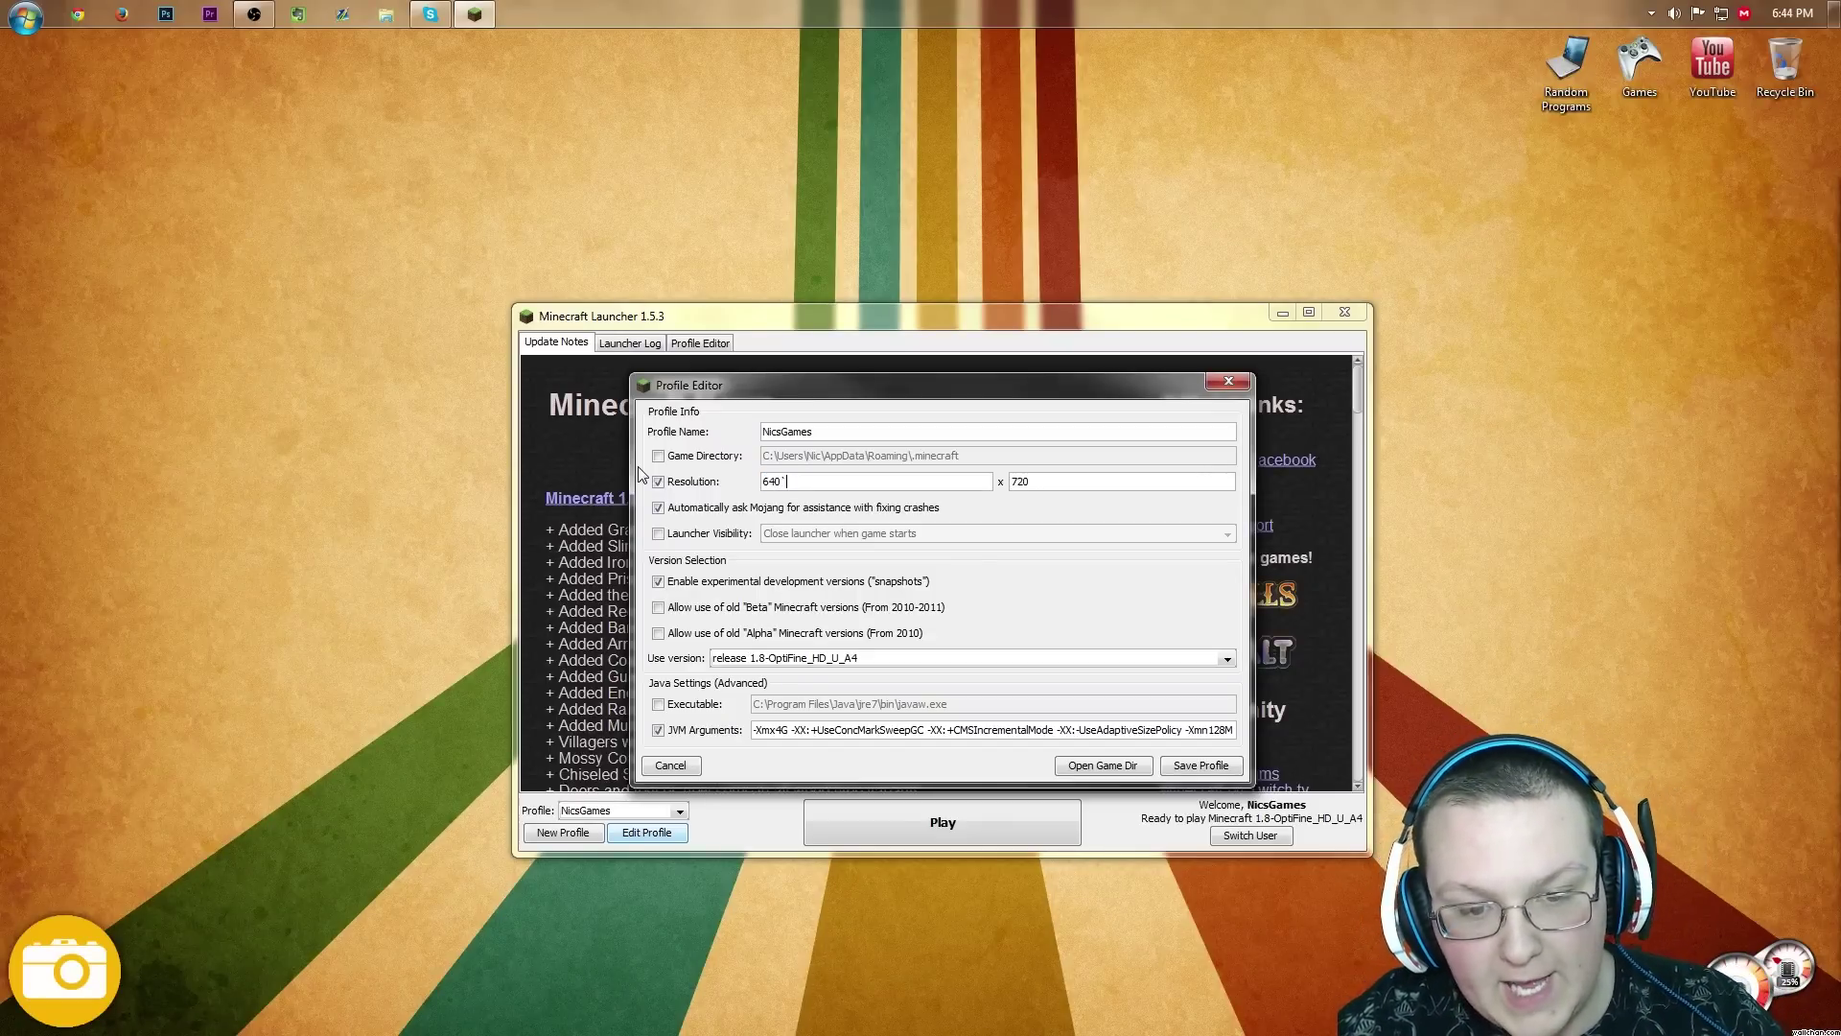
pyautogui.press('Tab')
pyautogui.write('4')
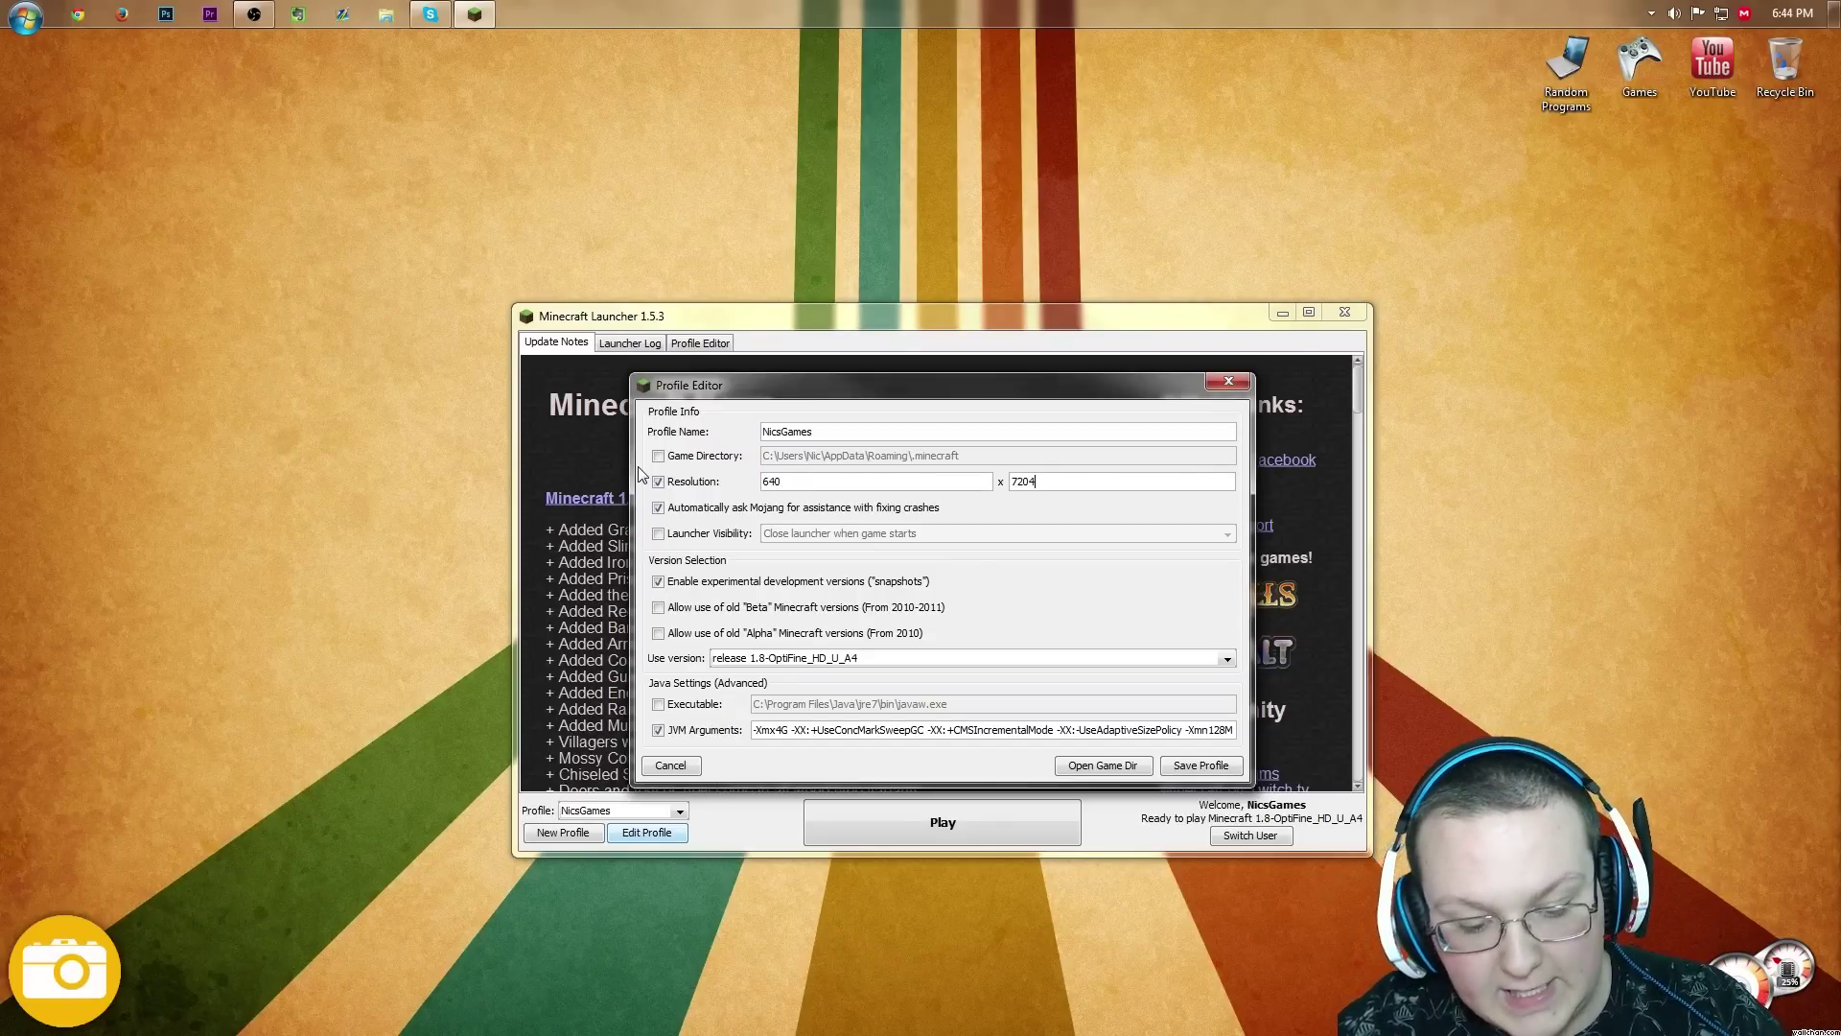
pyautogui.press('BackSpace')
pyautogui.press('BackSpace')
pyautogui.press('BackSpace')
pyautogui.press('BackSpace')
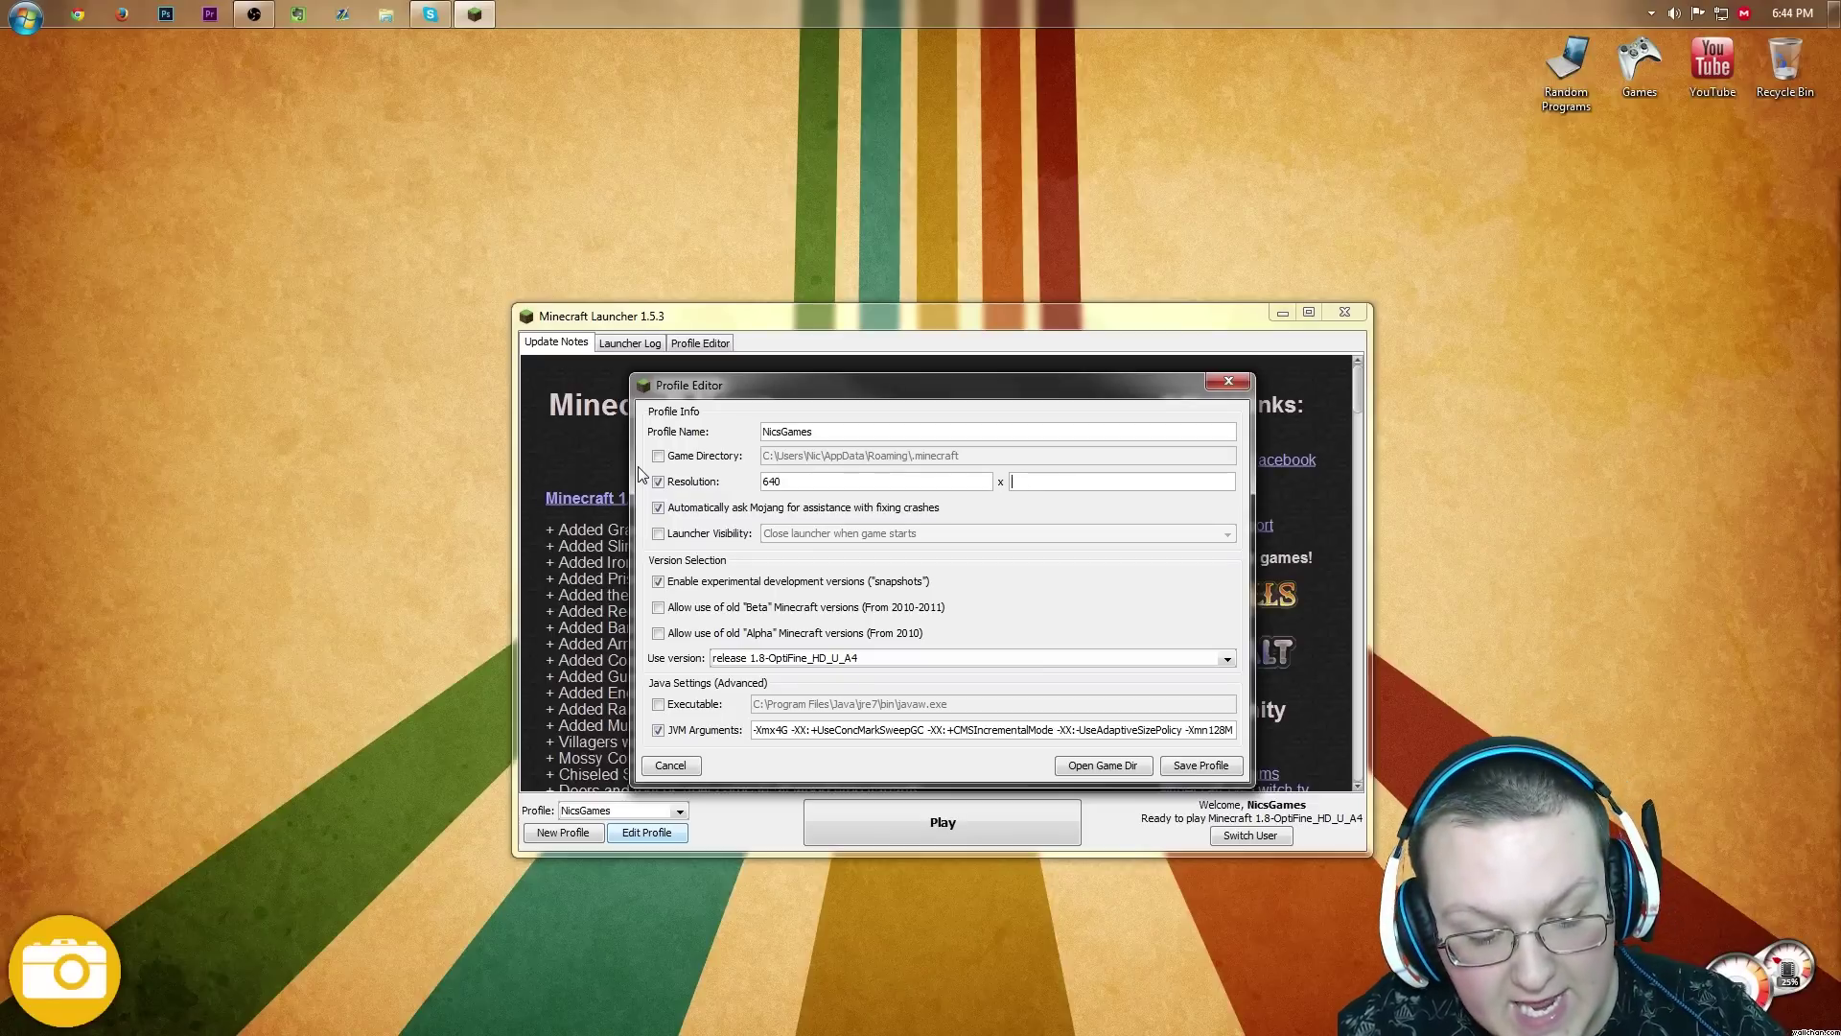
pyautogui.write('480')
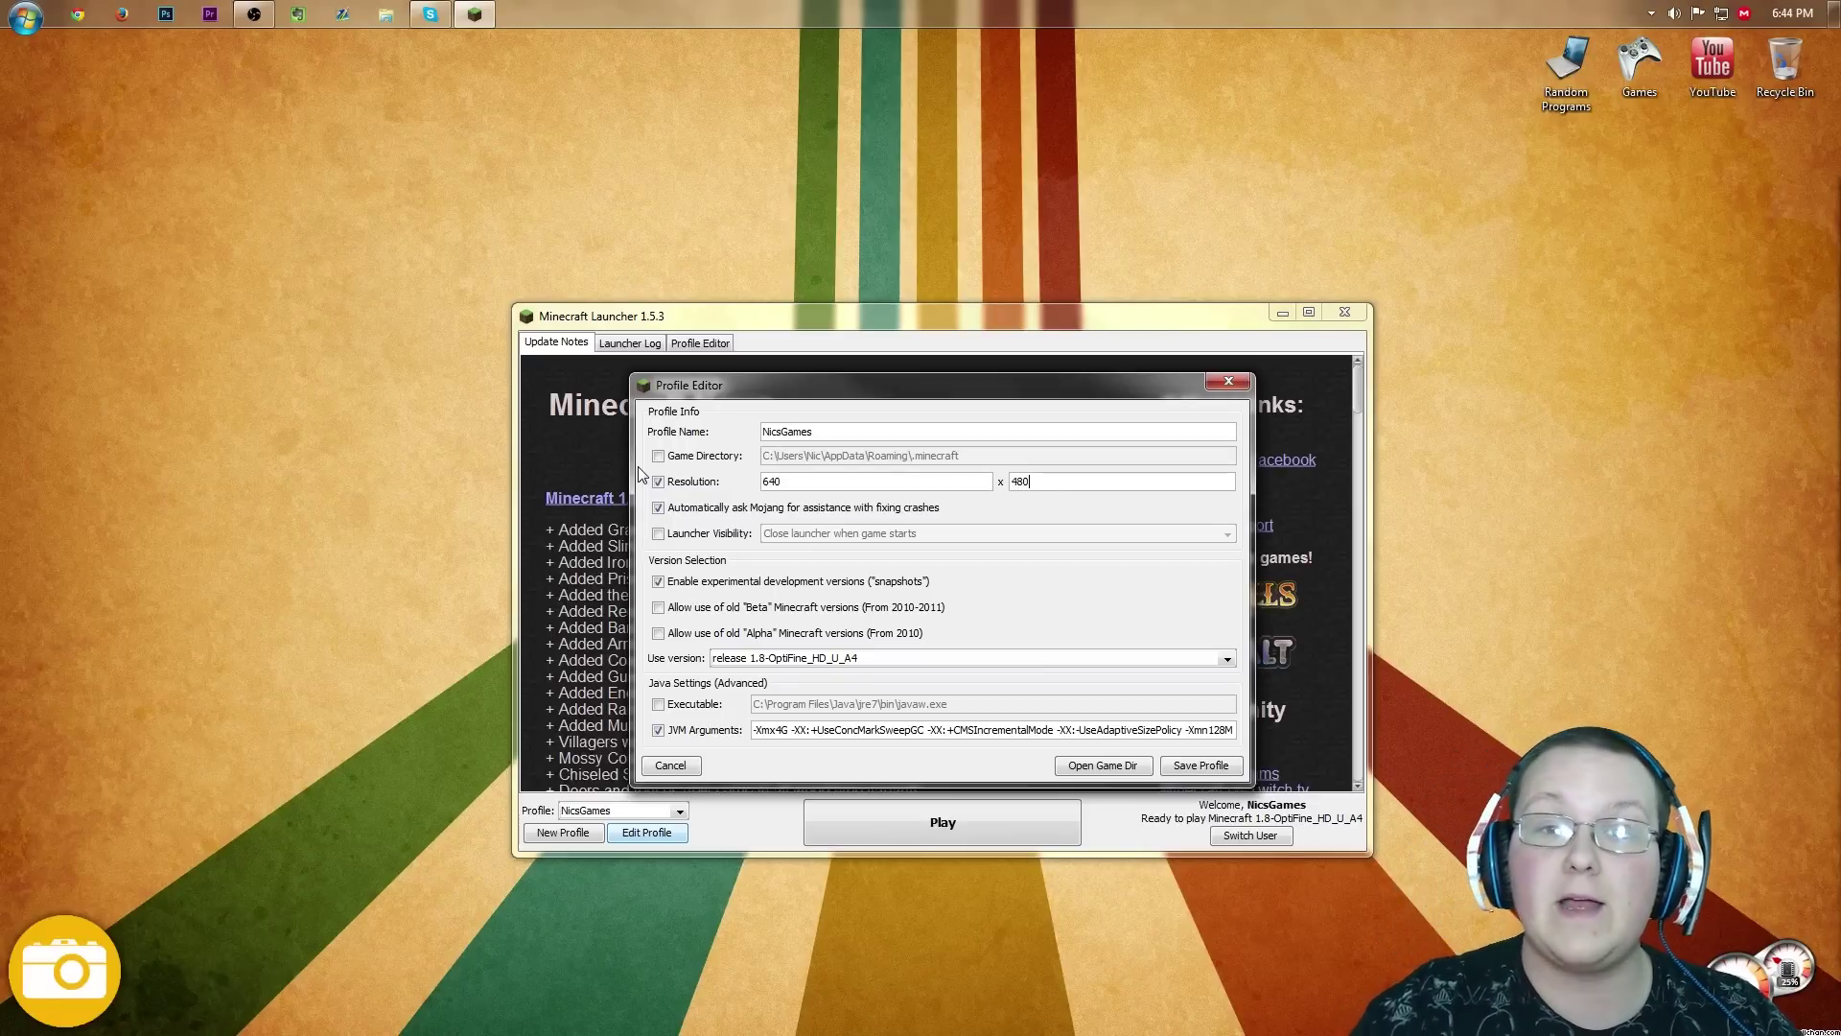
# Step: Set the profile's game resolution to 1280 x 720
pyautogui.moveTo(800, 482); pyautogui.dragTo(747, 482)
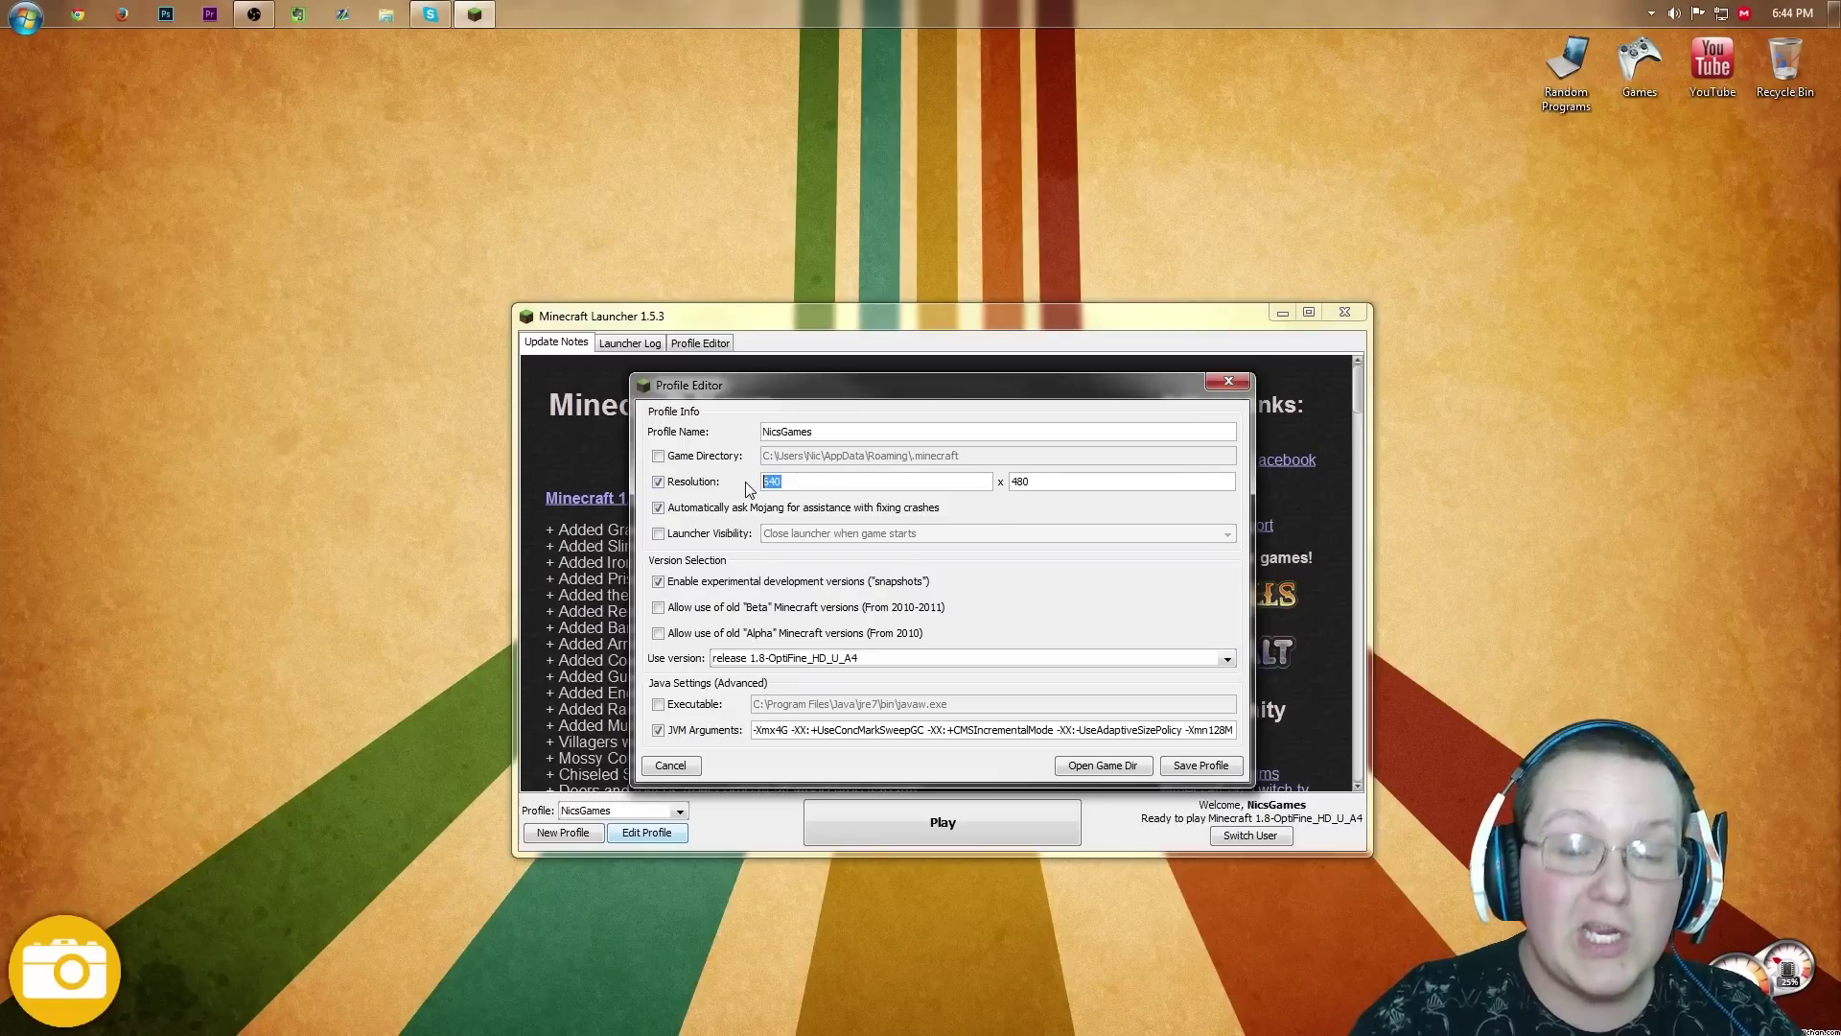
pyautogui.write('12')
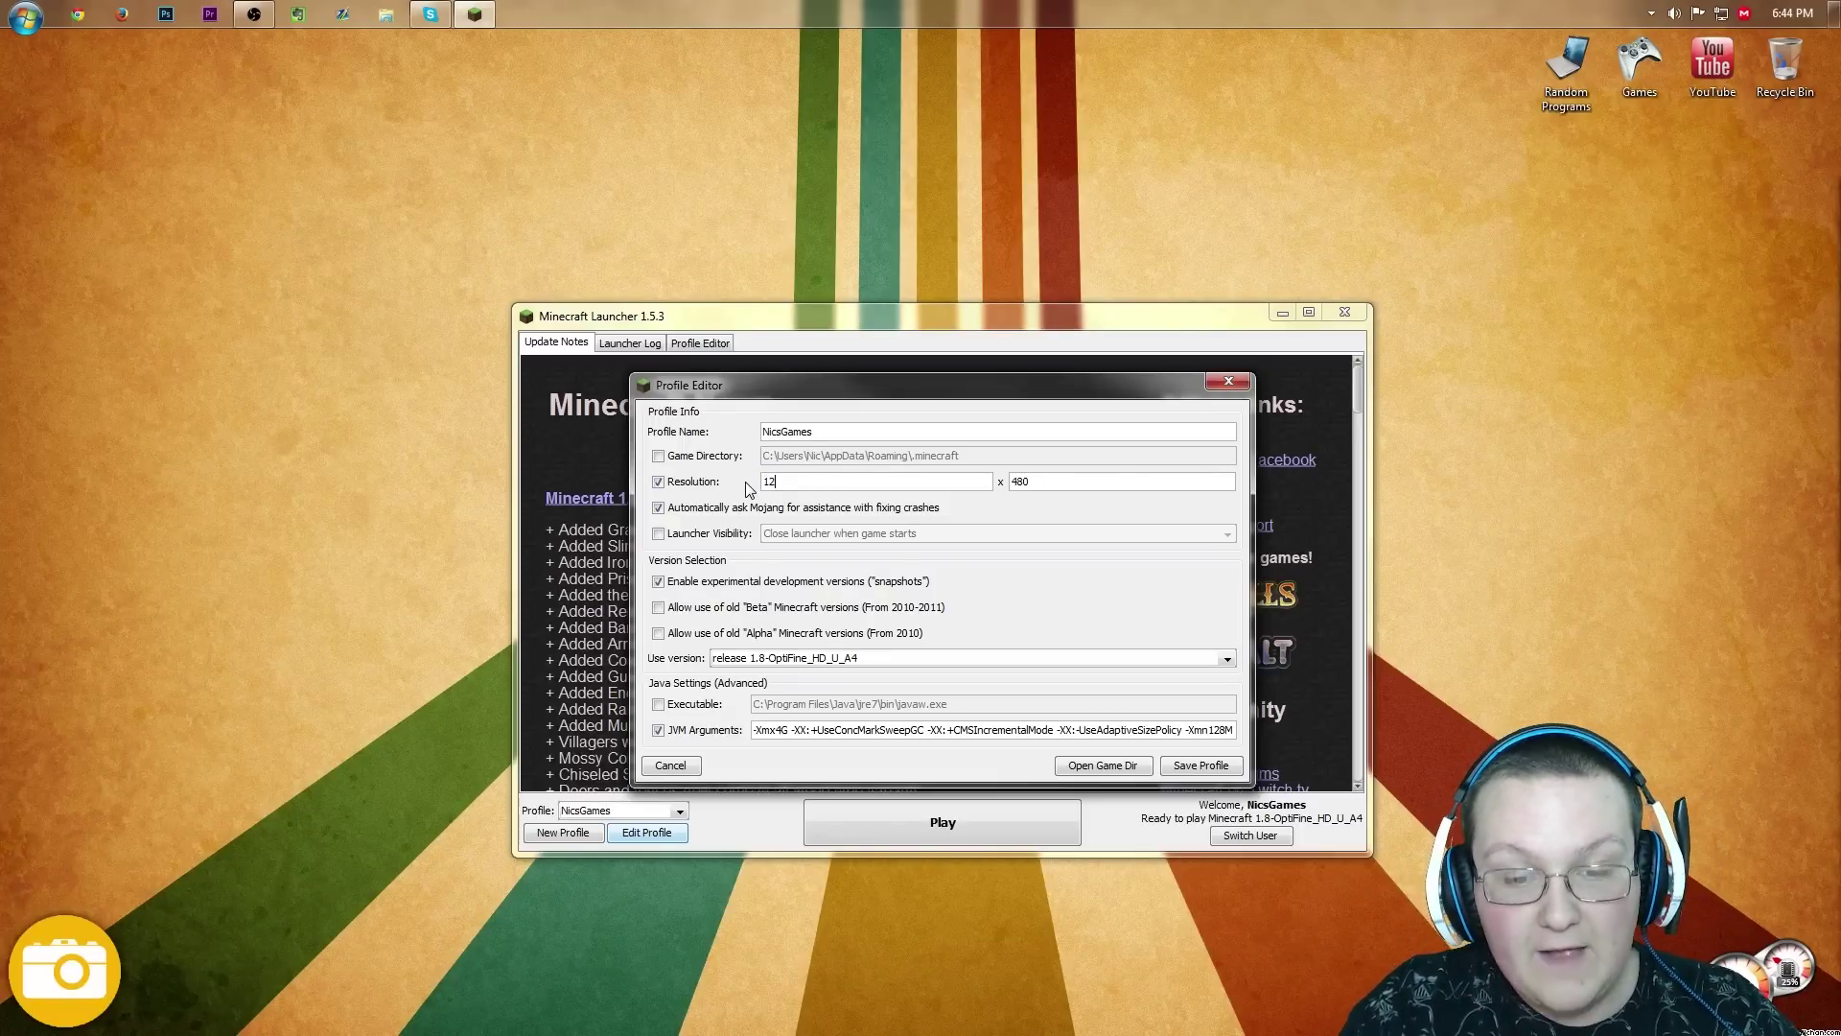
pyautogui.write('8')
pyautogui.press('BackSpace')
pyautogui.press('BackSpace')
pyautogui.press('BackSpace')
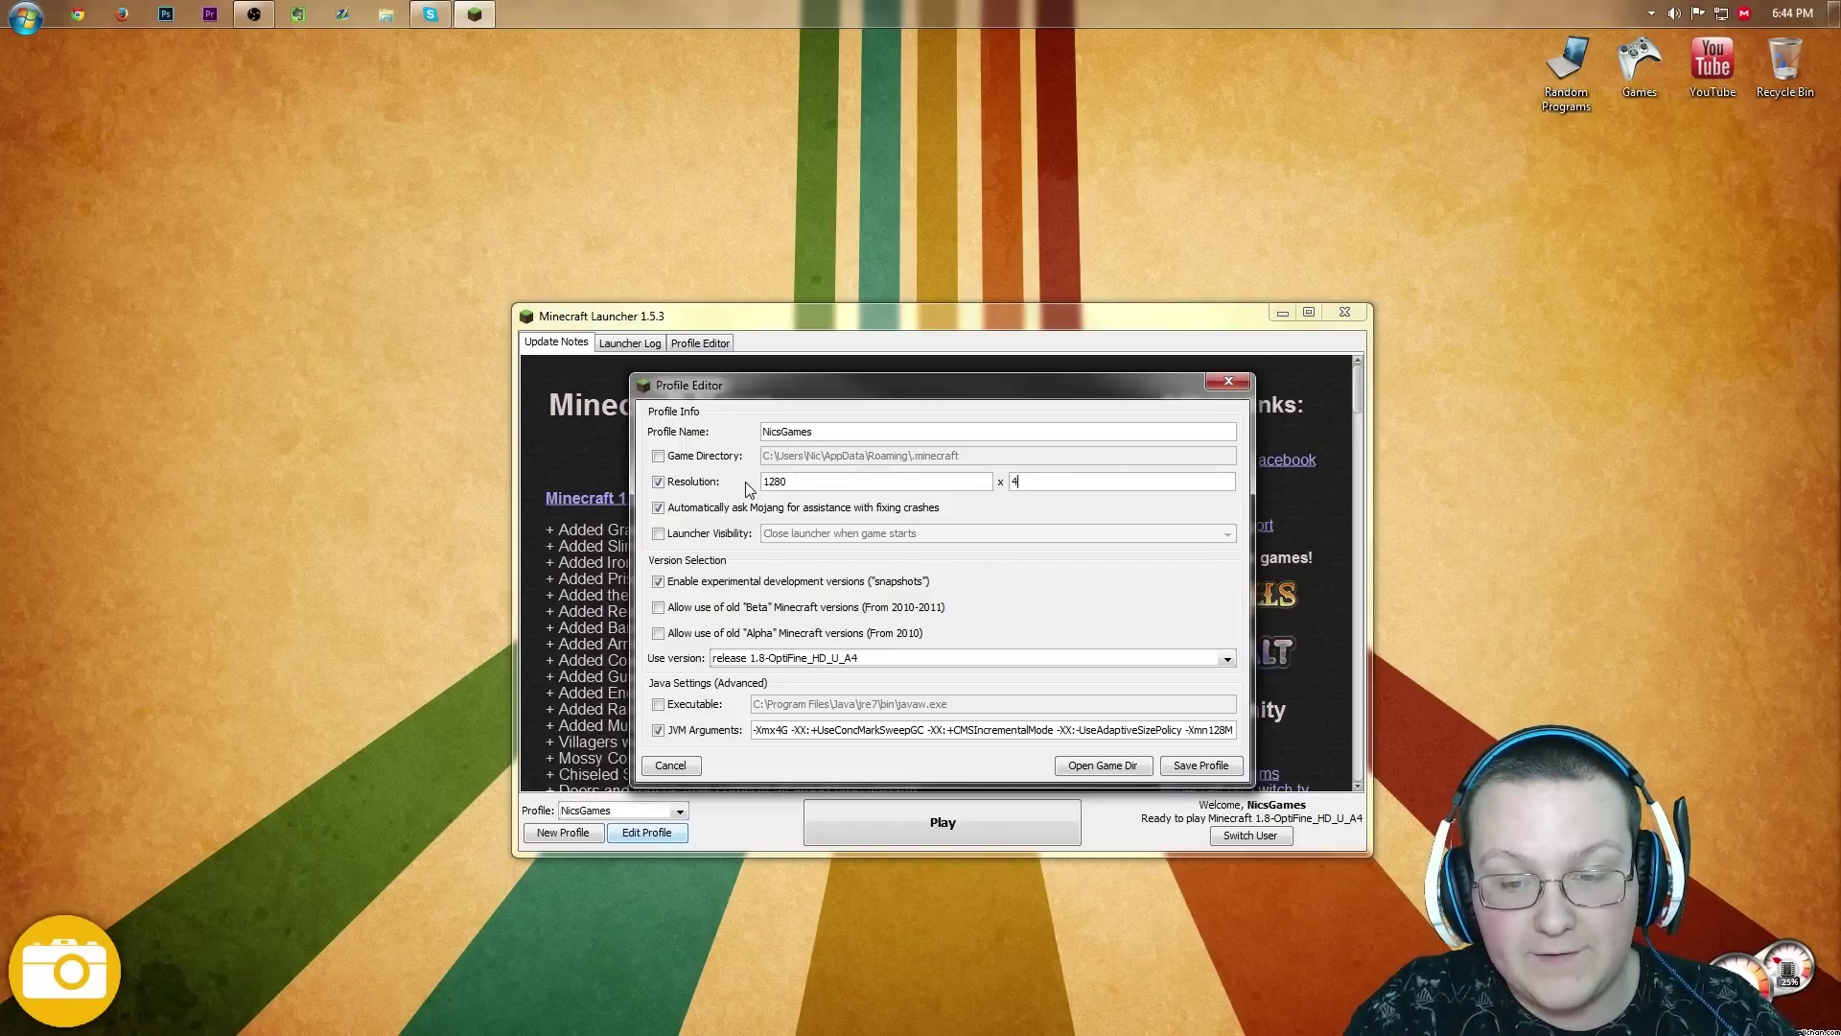
pyautogui.write('720')
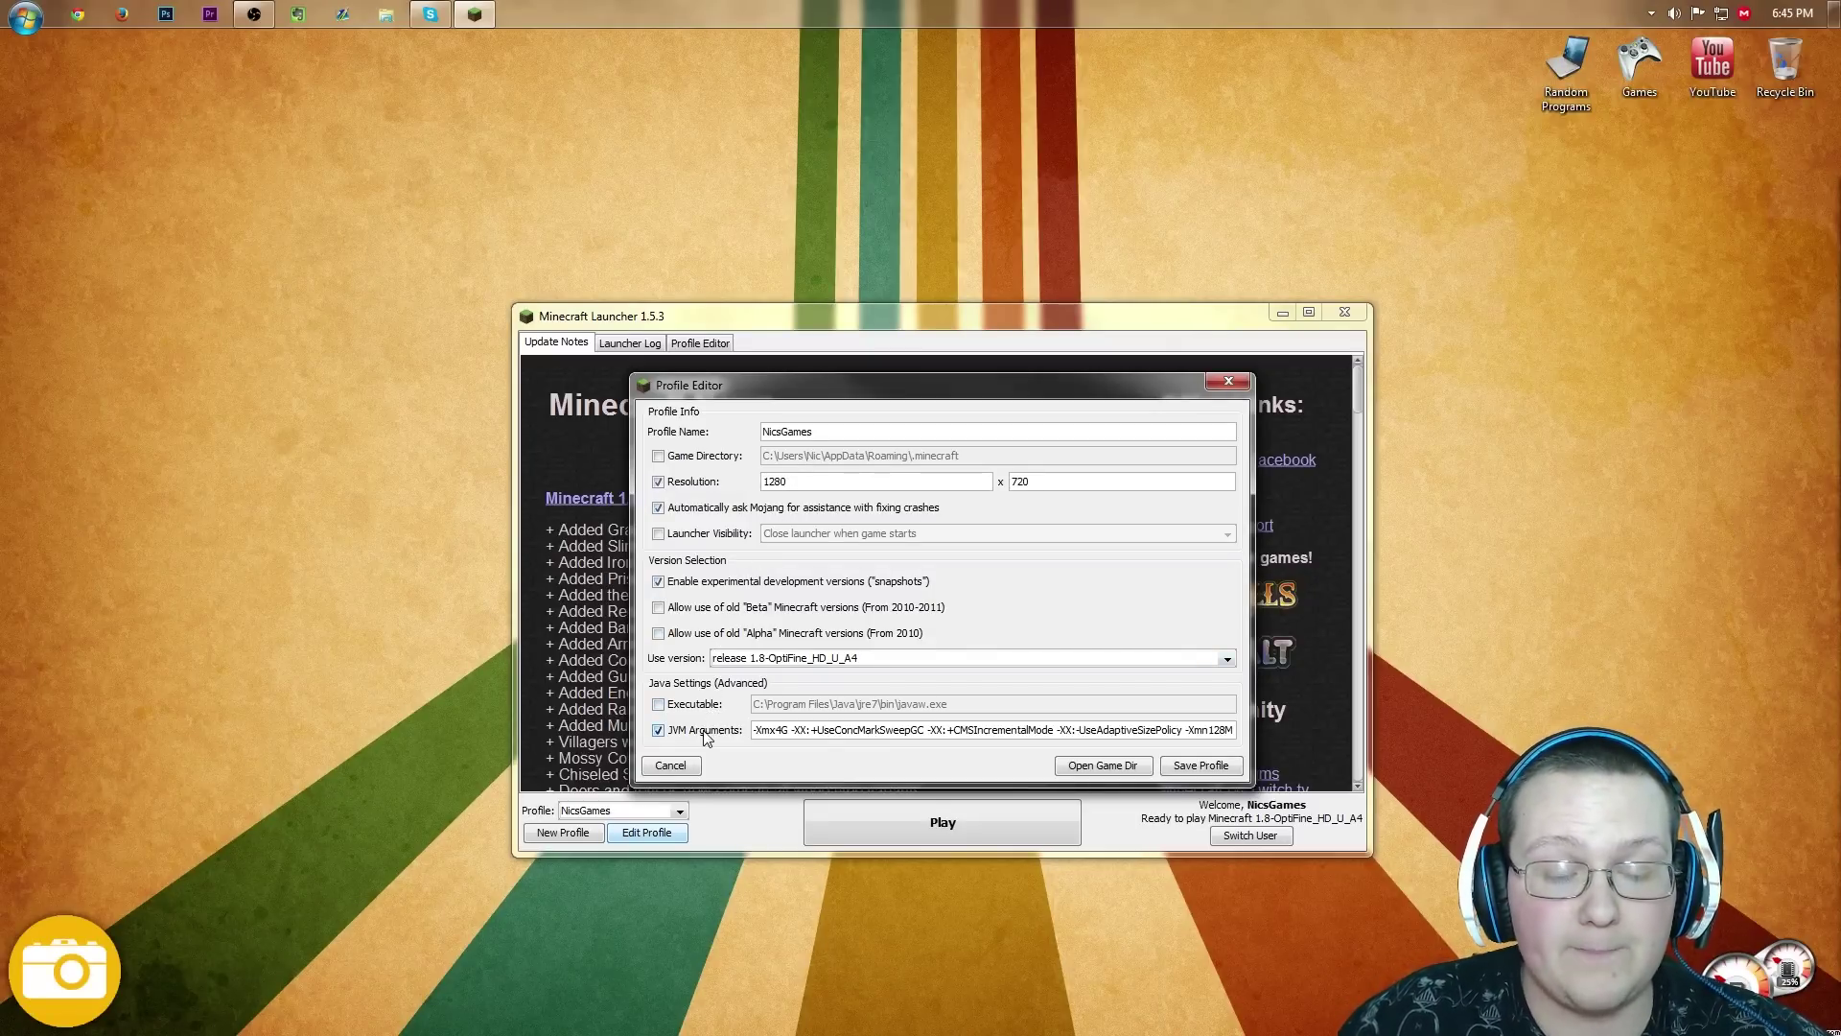
# Step: Switch the custom JVM arguments off and on again, with the maximum memory set to -Xmx4G
pyautogui.click(658, 731)
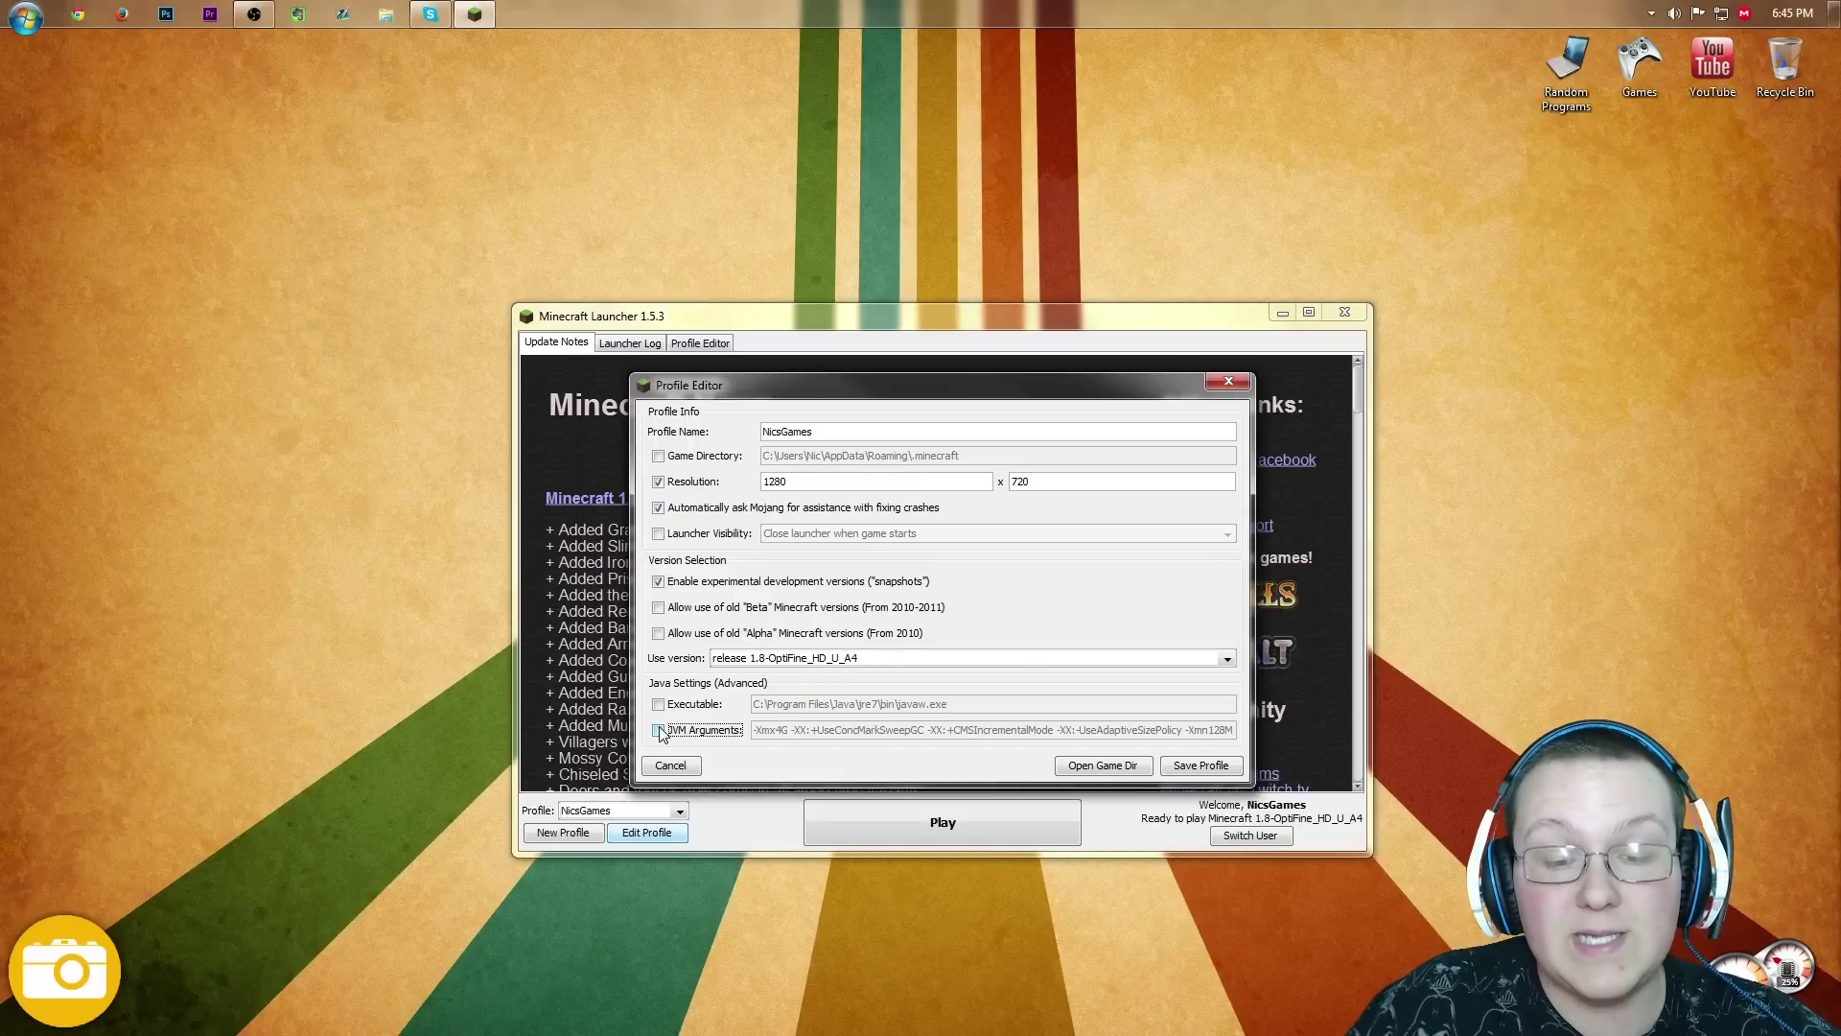
pyautogui.click(659, 731)
pyautogui.click(775, 733)
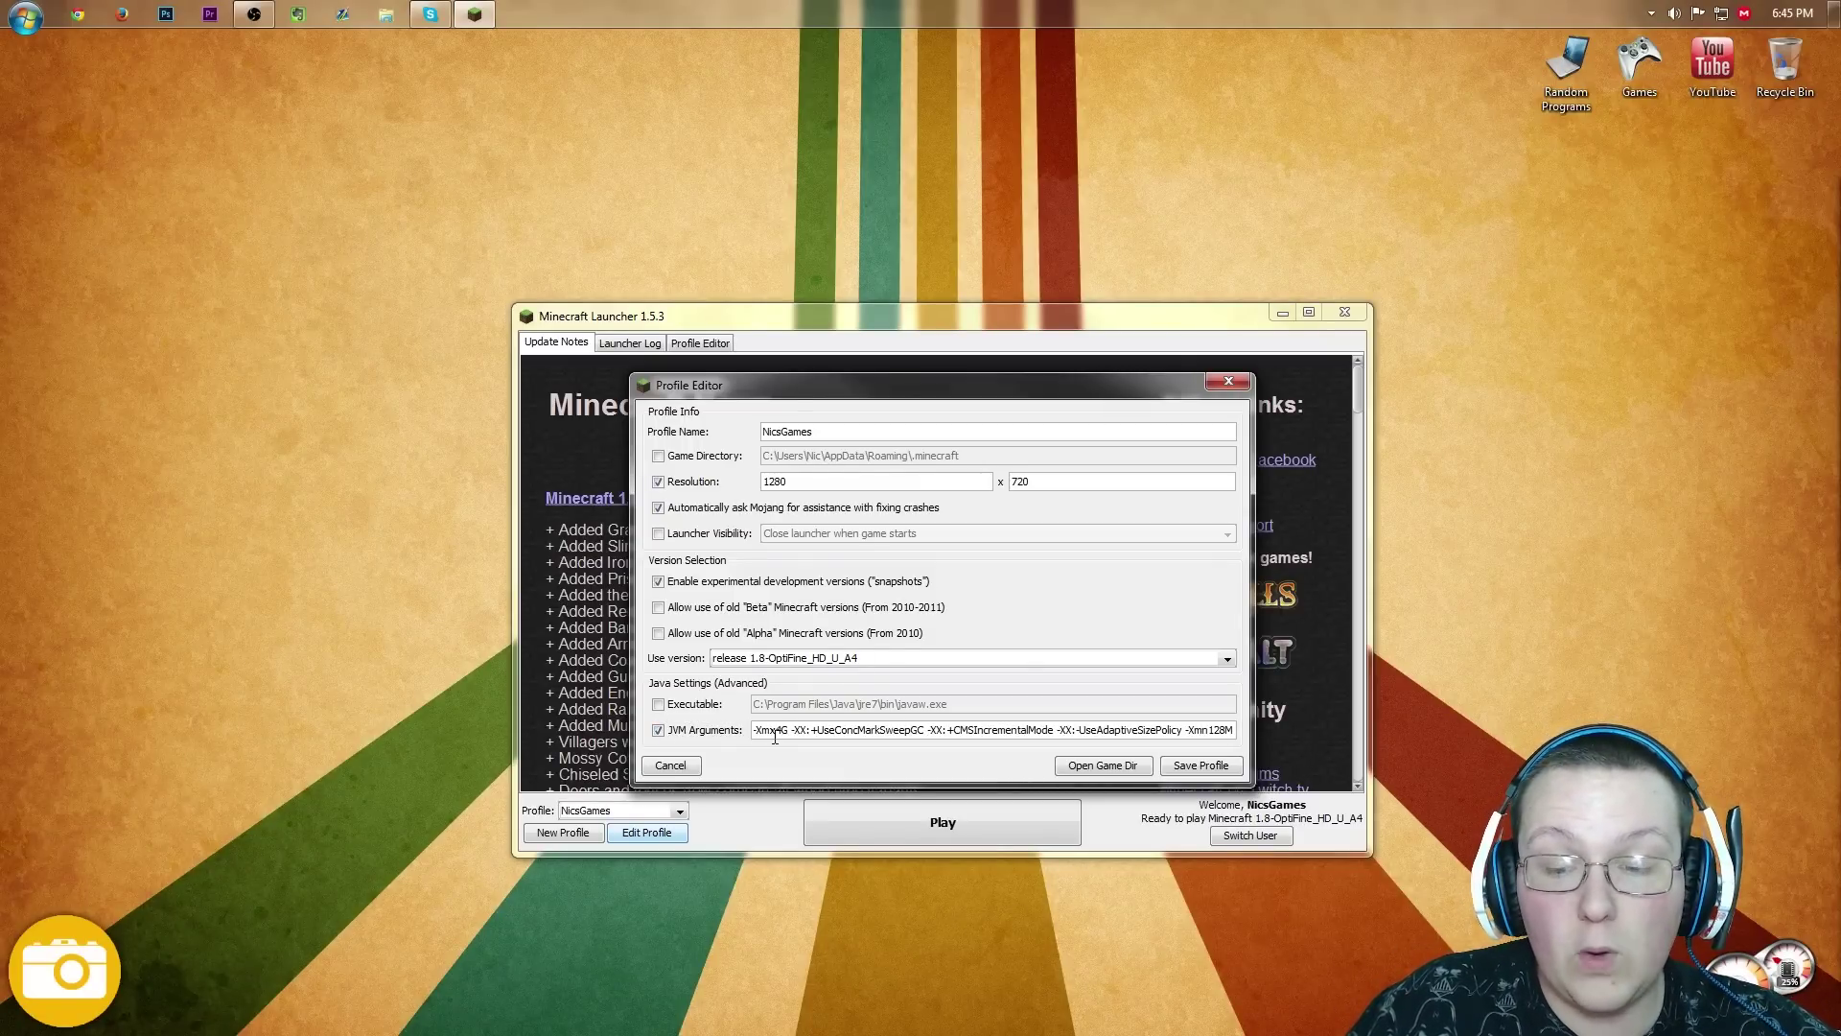
pyautogui.moveTo(775, 732); pyautogui.dragTo(785, 733)
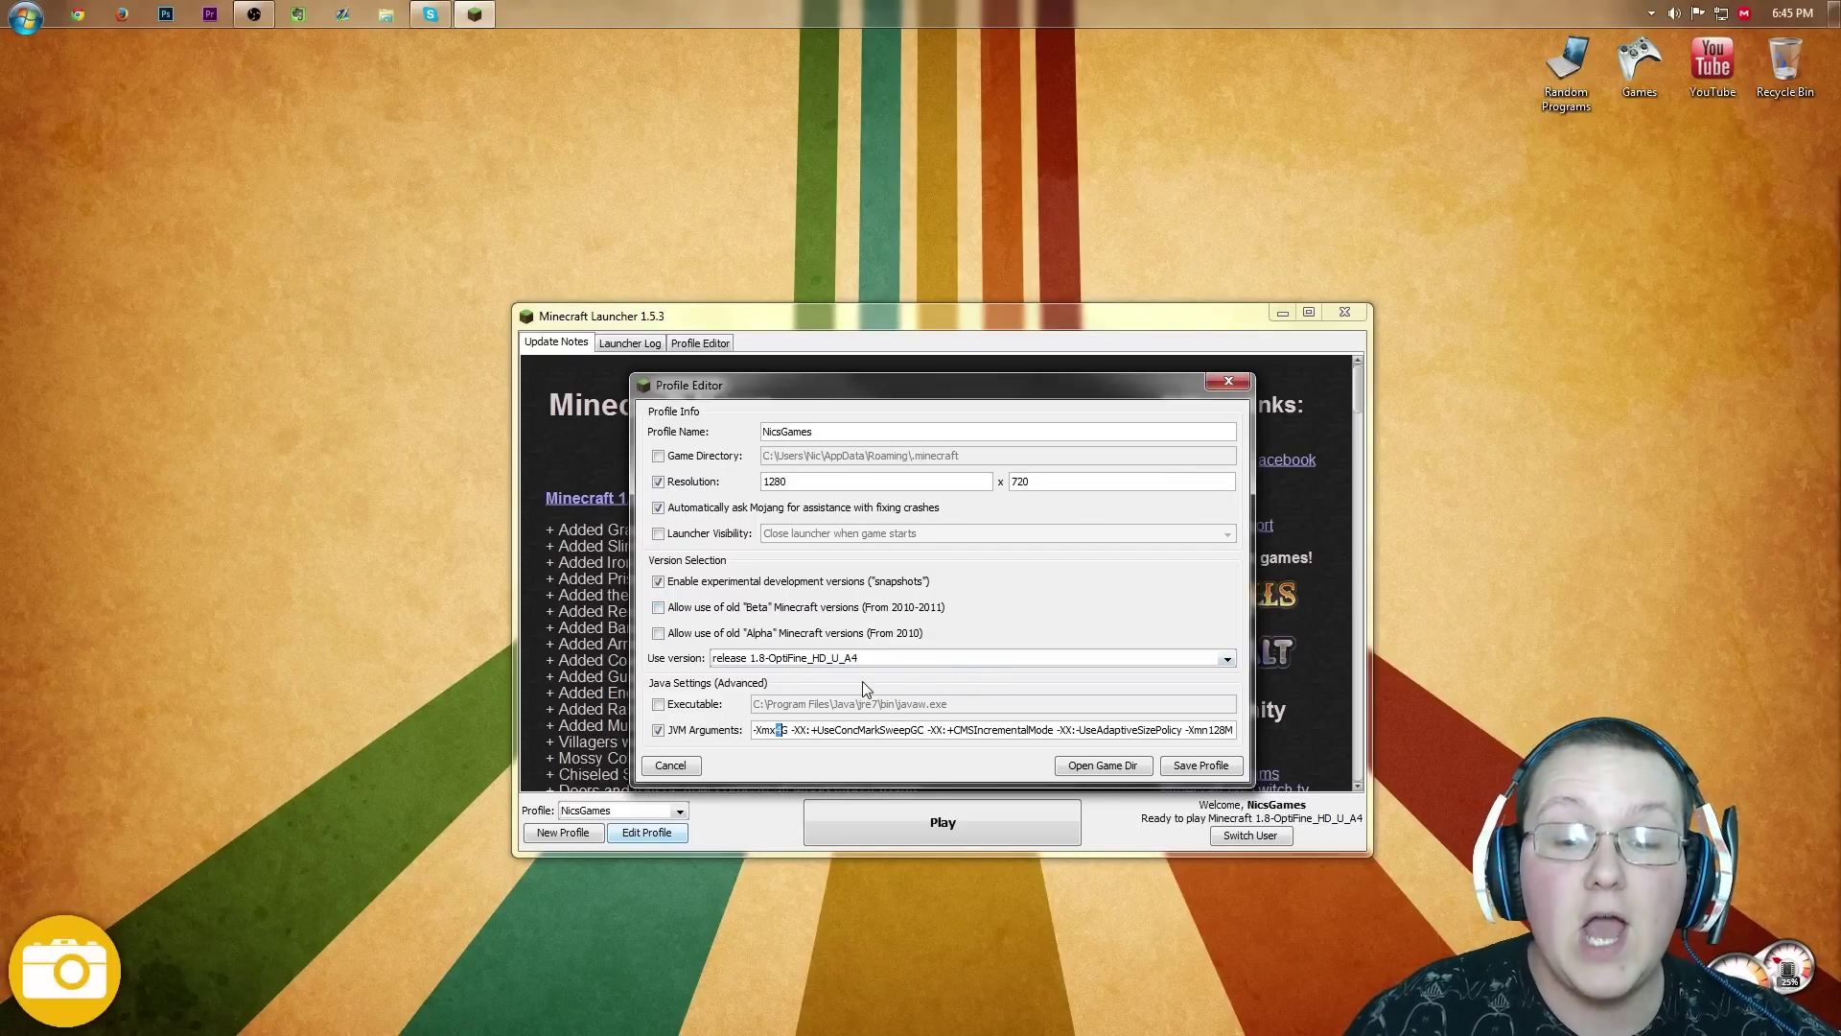
pyautogui.write('4')
pyautogui.moveTo(802, 729); pyautogui.dragTo(1235, 730)
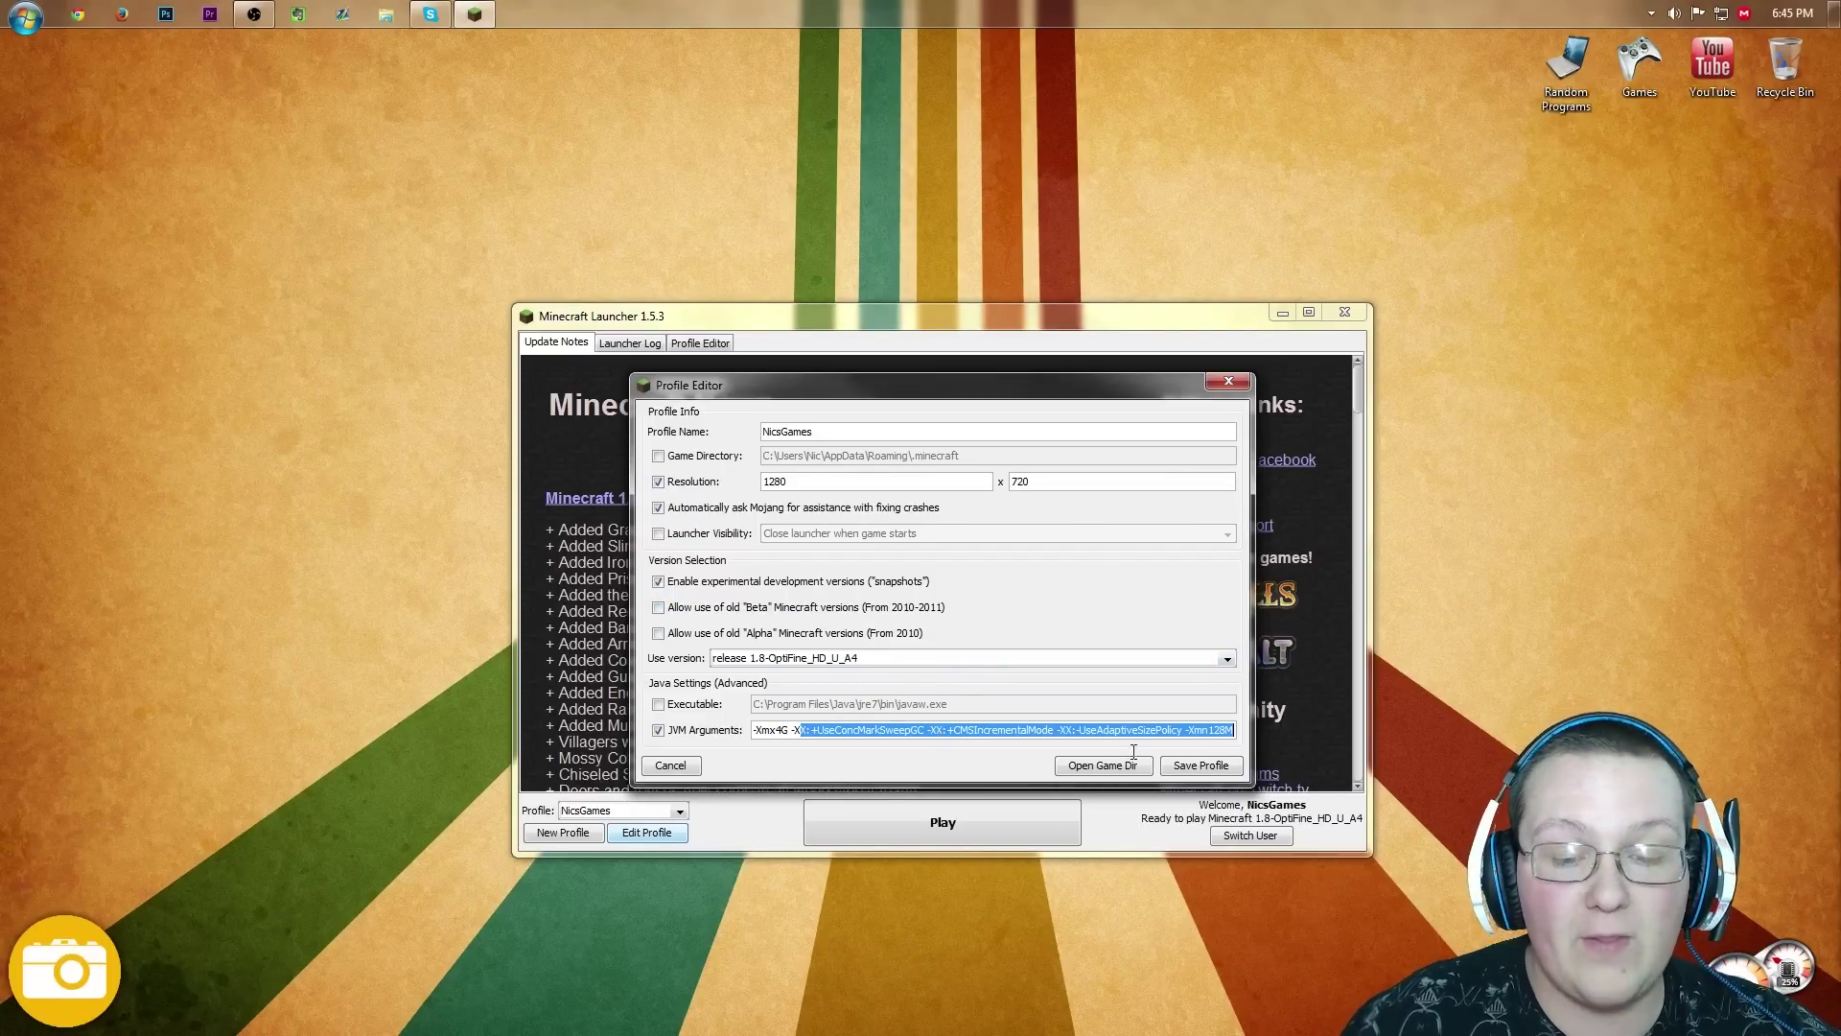
pyautogui.moveTo(801, 729); pyautogui.dragTo(271, 731)
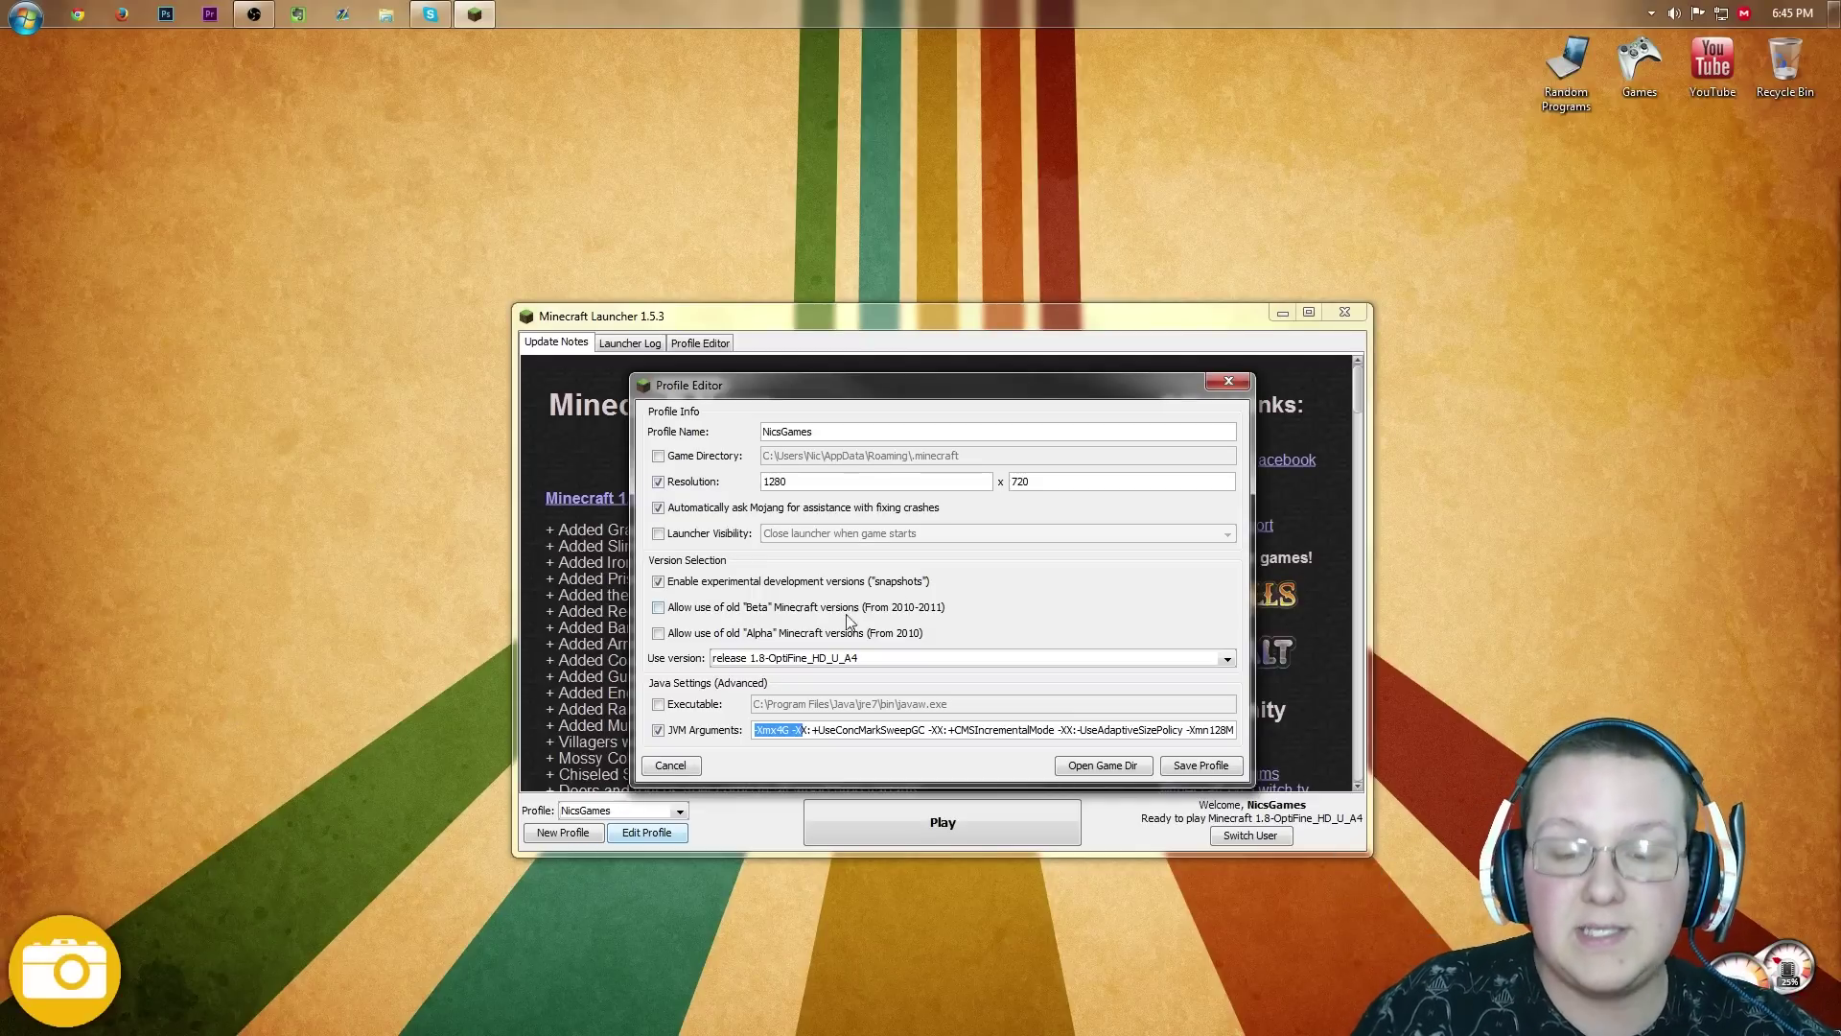
# Step: Disable experimental development versions and set the maximum memory in the JVM arguments to -Xmx1G
pyautogui.click(1045, 581)
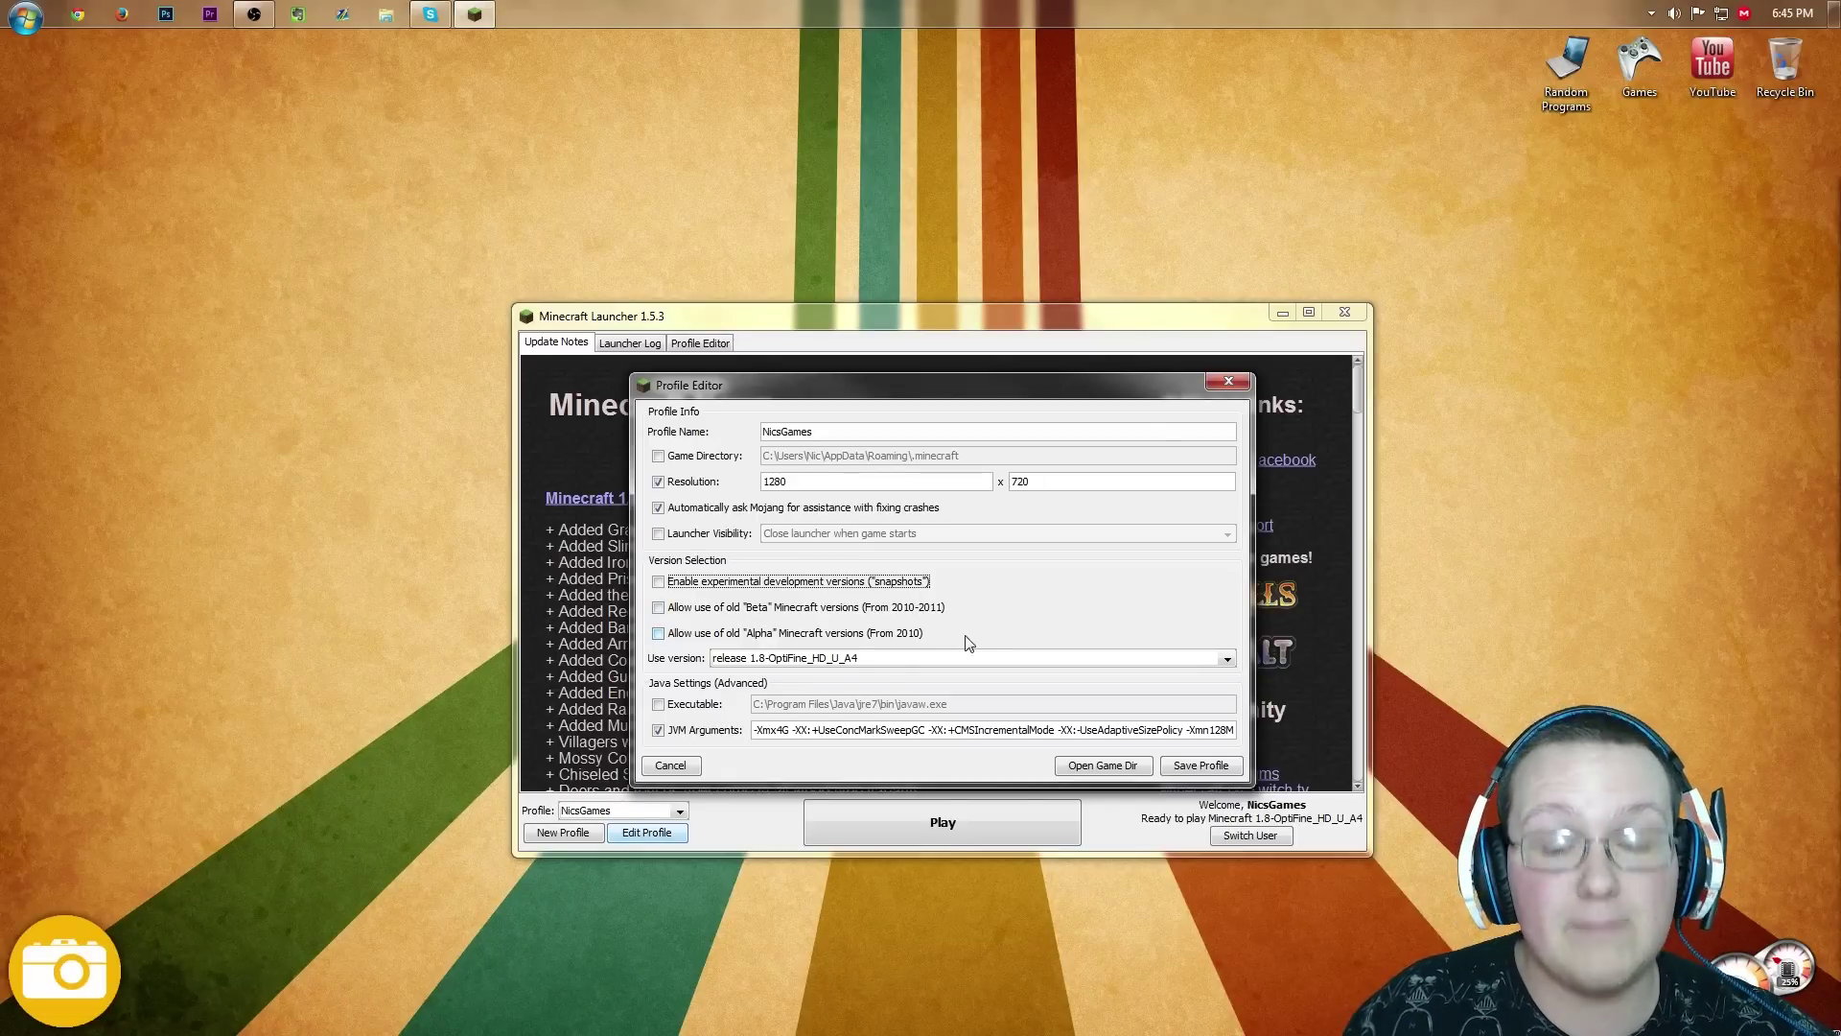
pyautogui.click(783, 736)
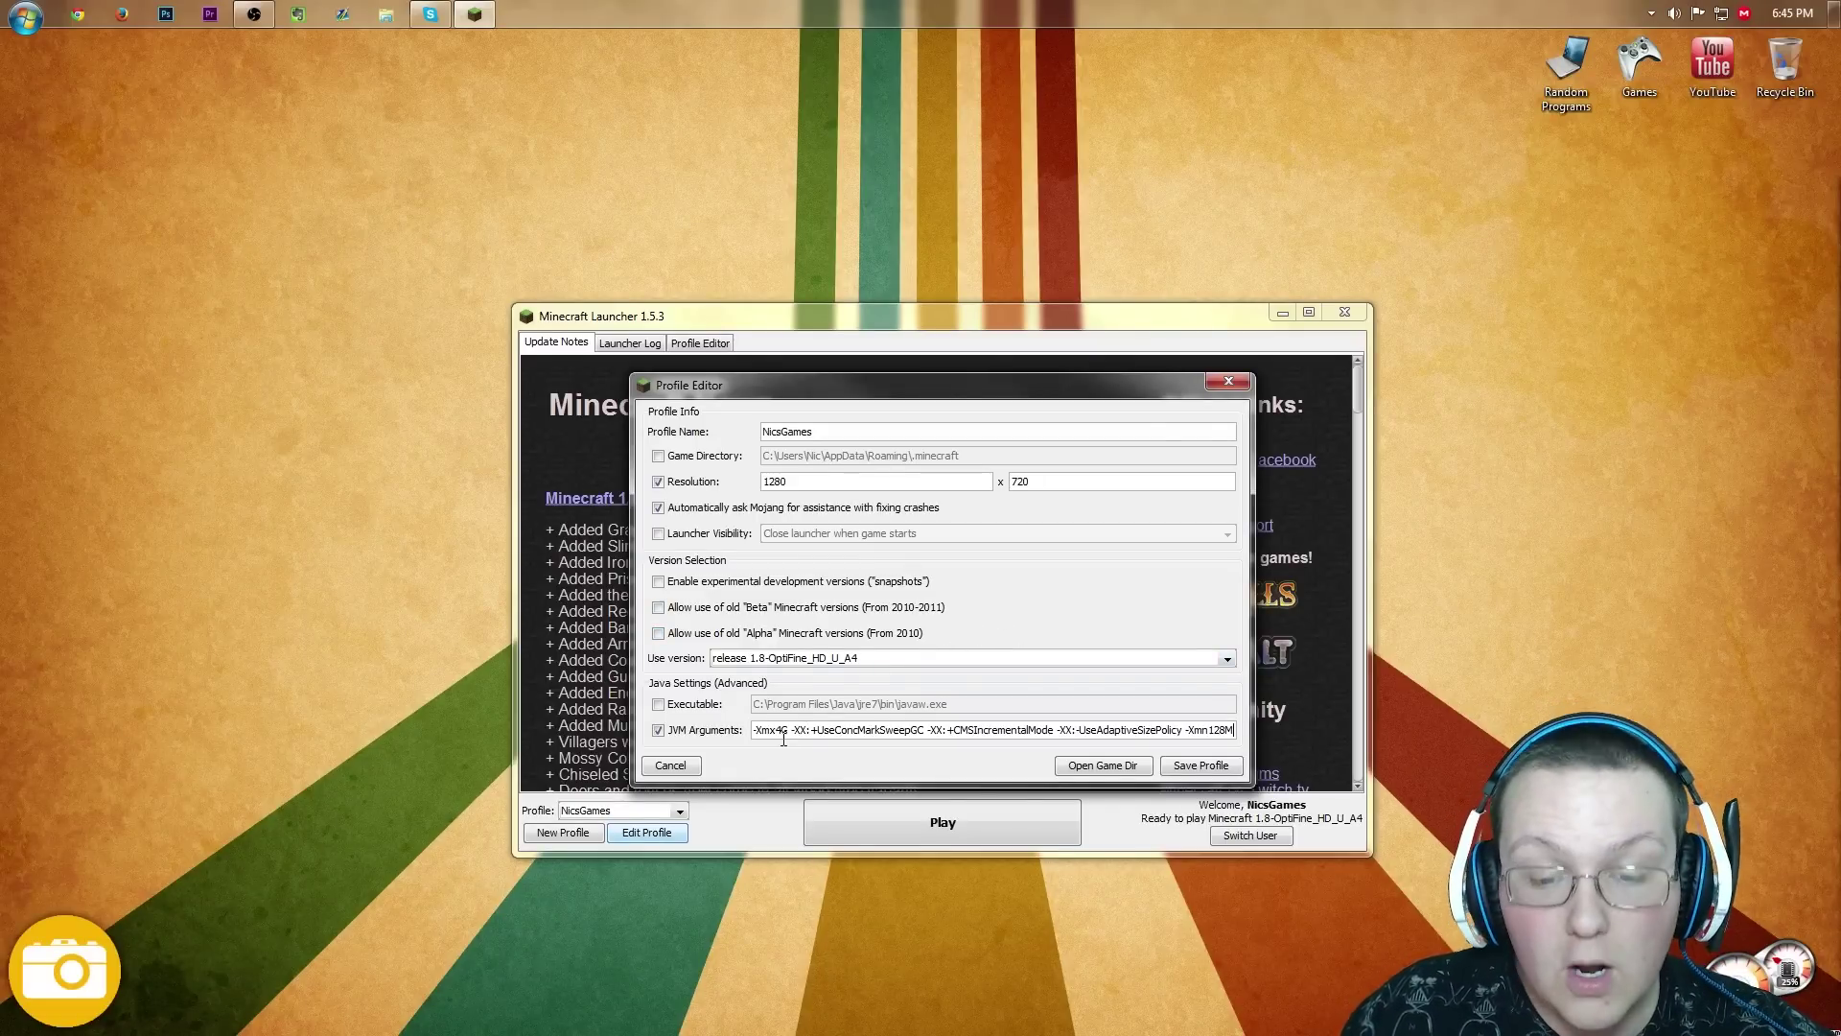
pyautogui.press('BackSpace')
pyautogui.write('1')
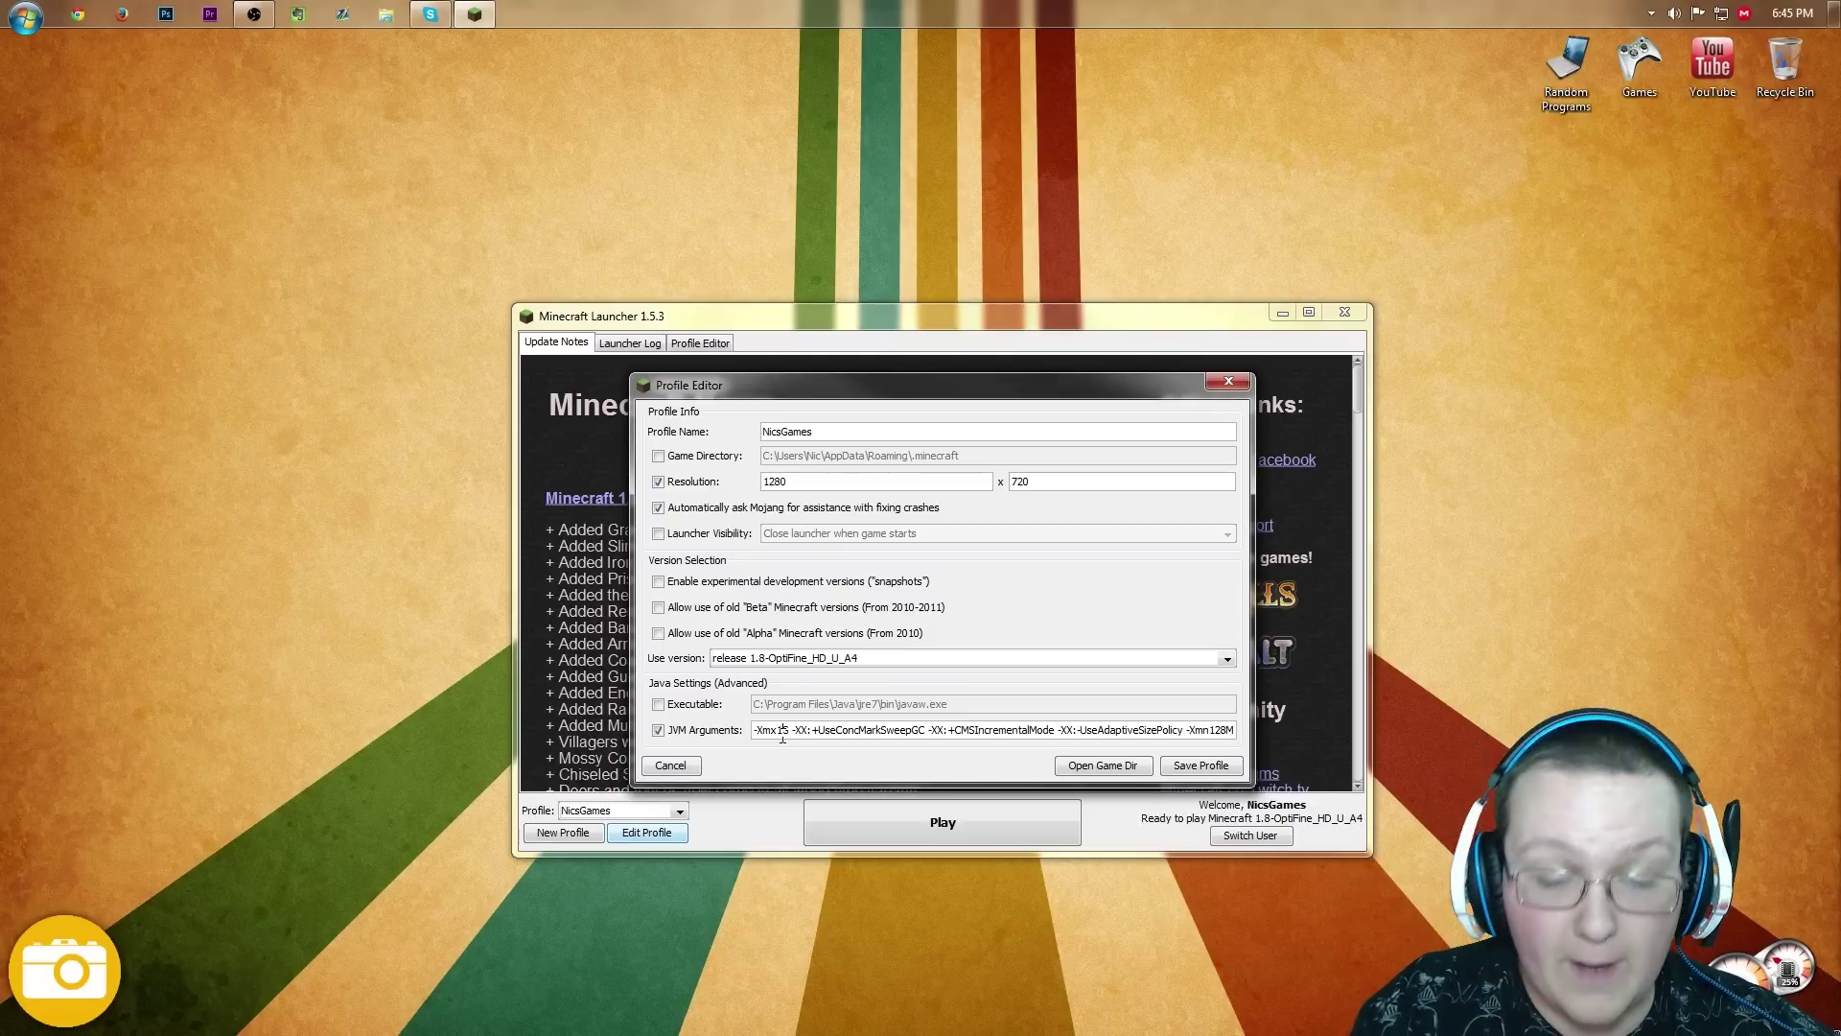
pyautogui.write('2')
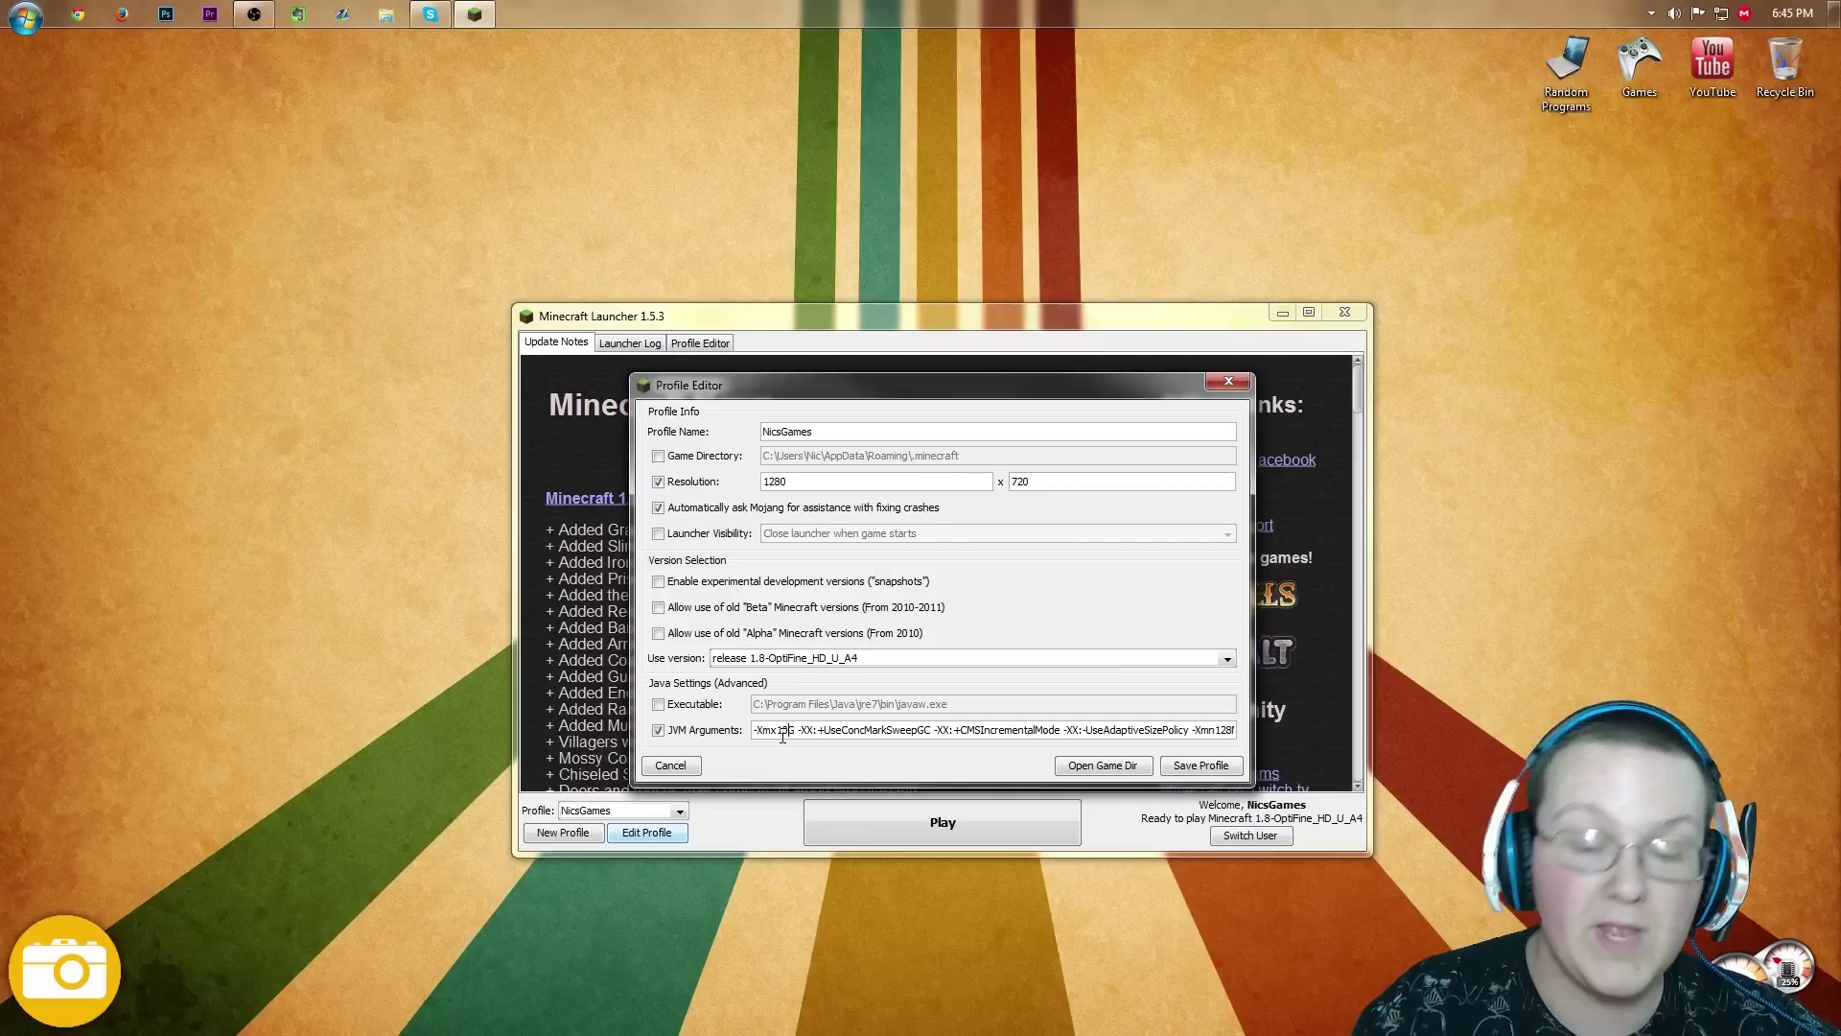
pyautogui.press('BackSpace')
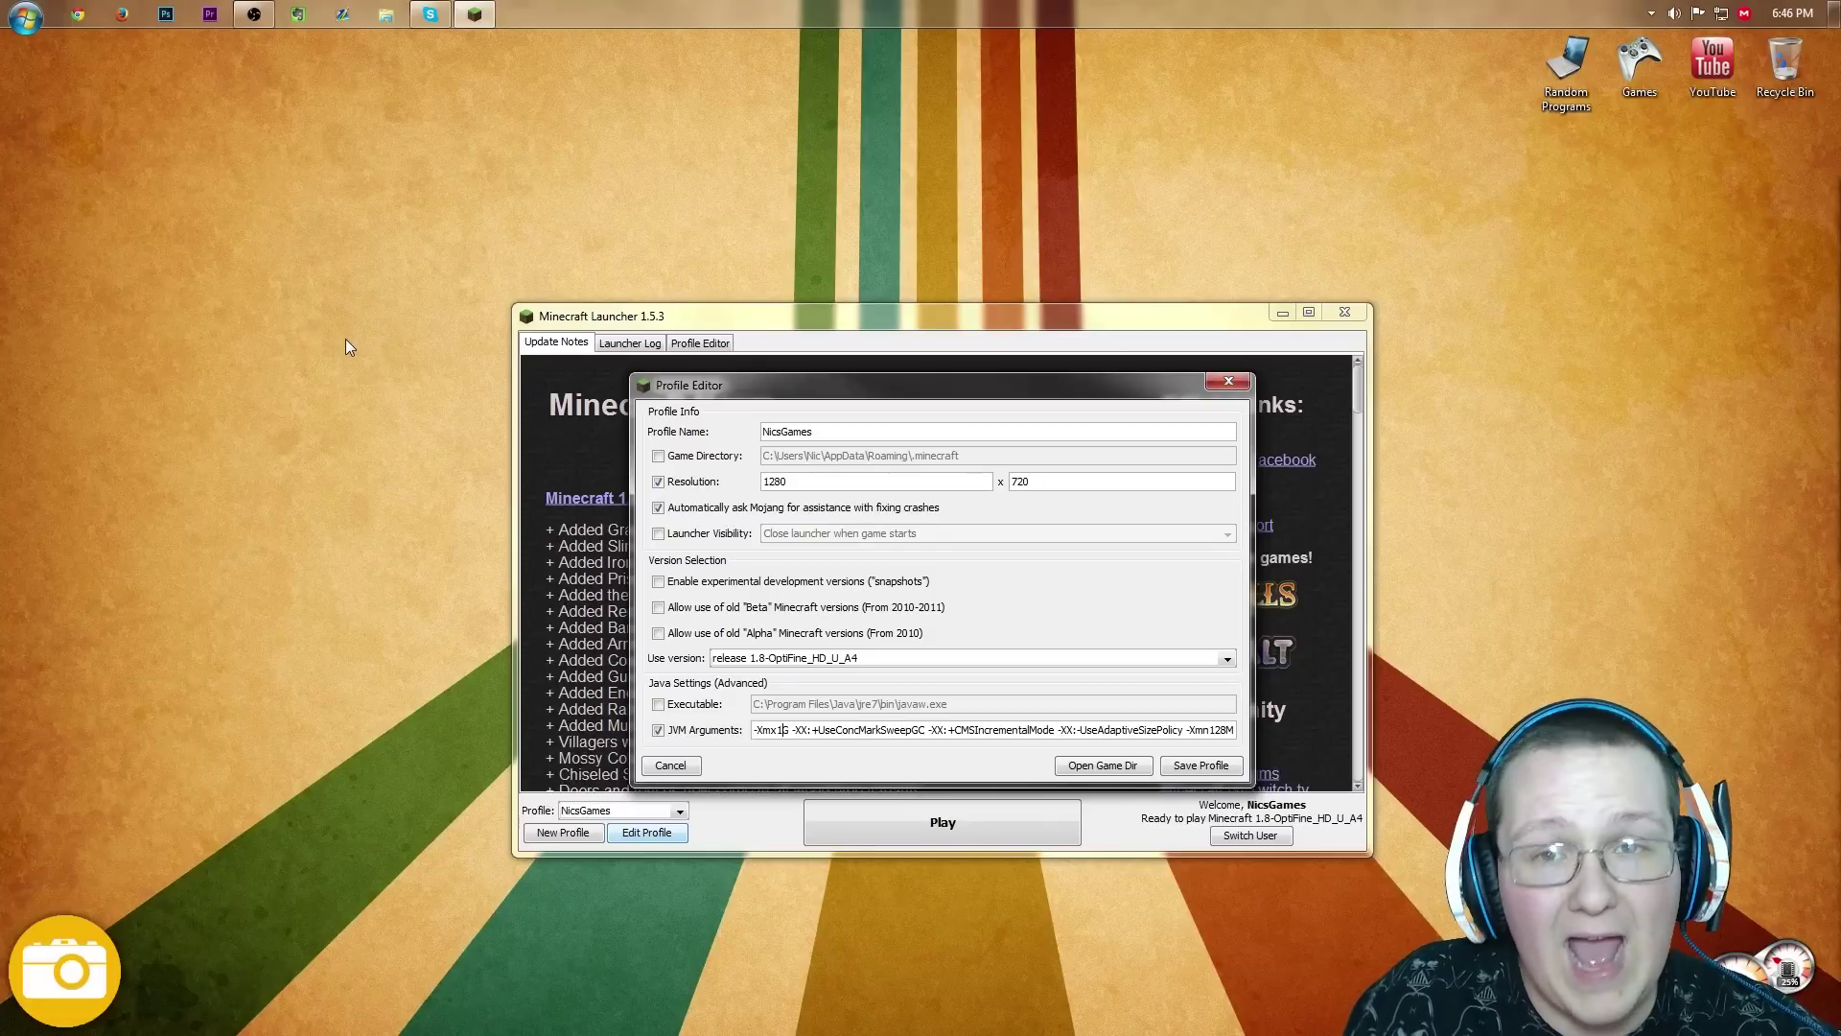
# Step: Check the installed memory in the computer's system properties, and return to the memory value in the JVM arguments
pyautogui.click(8, 18)
pyautogui.click(295, 285)
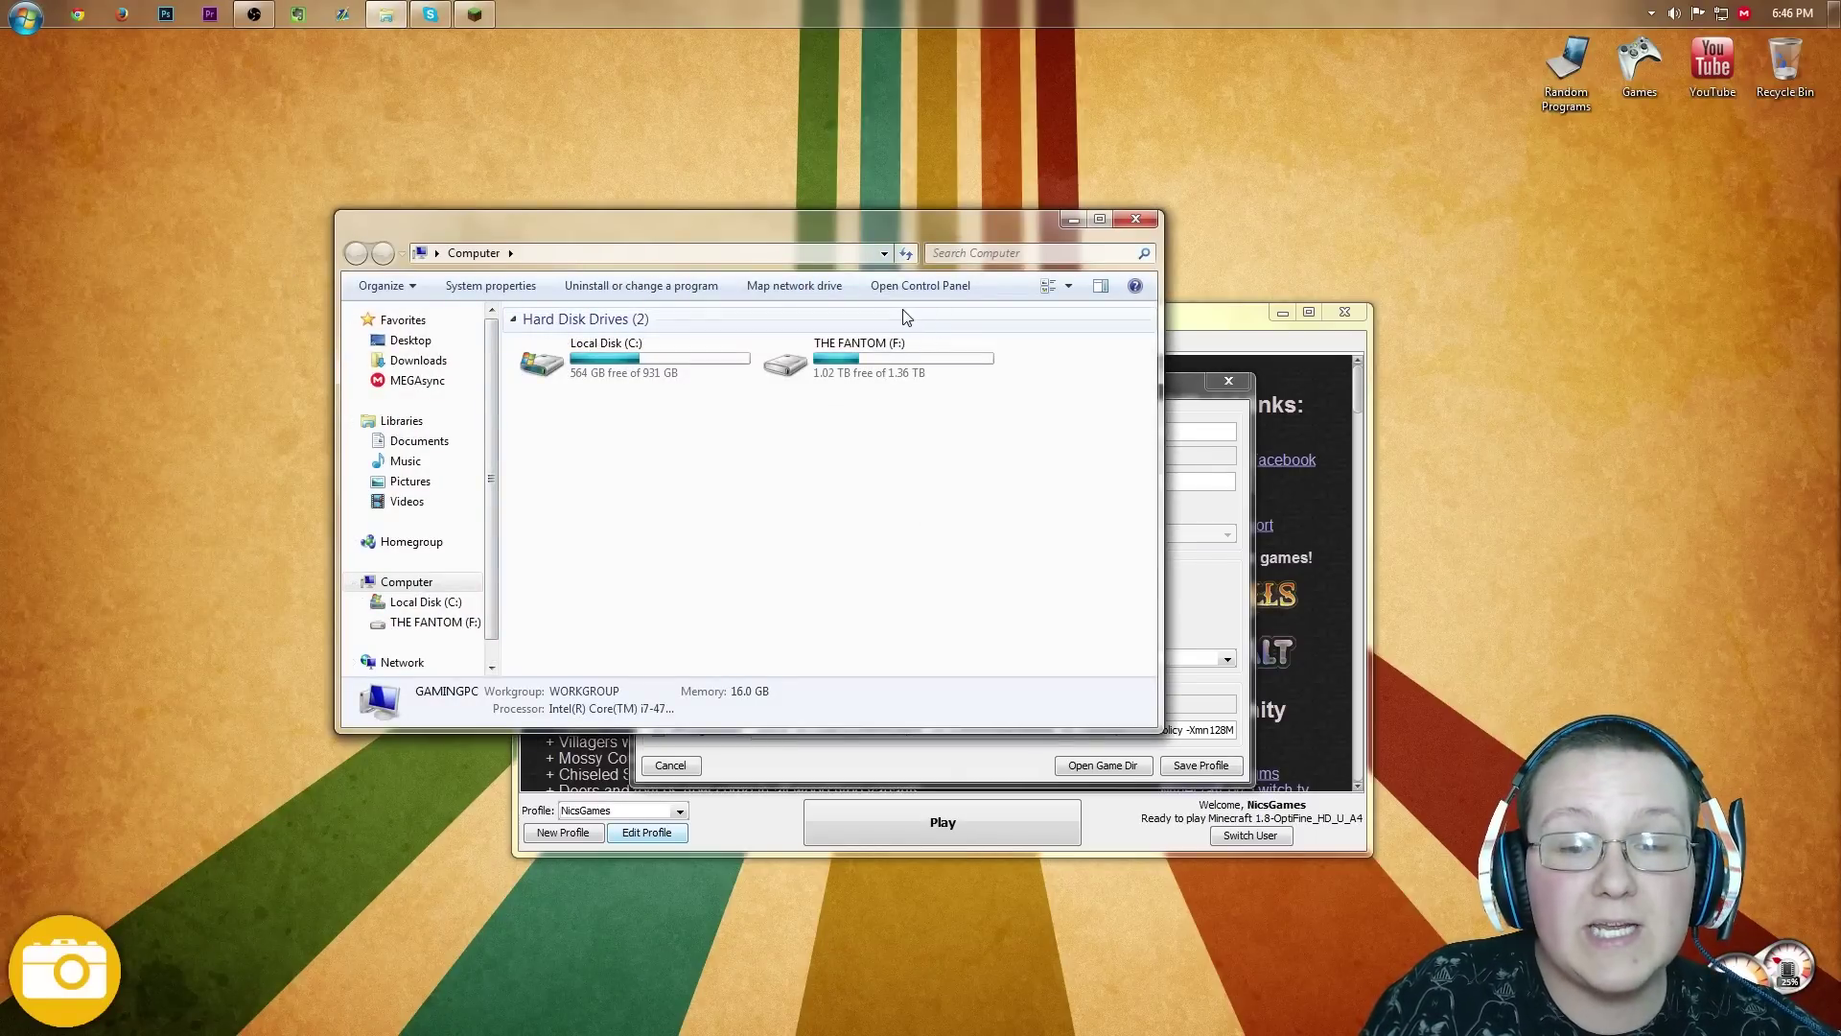
pyautogui.click(485, 285)
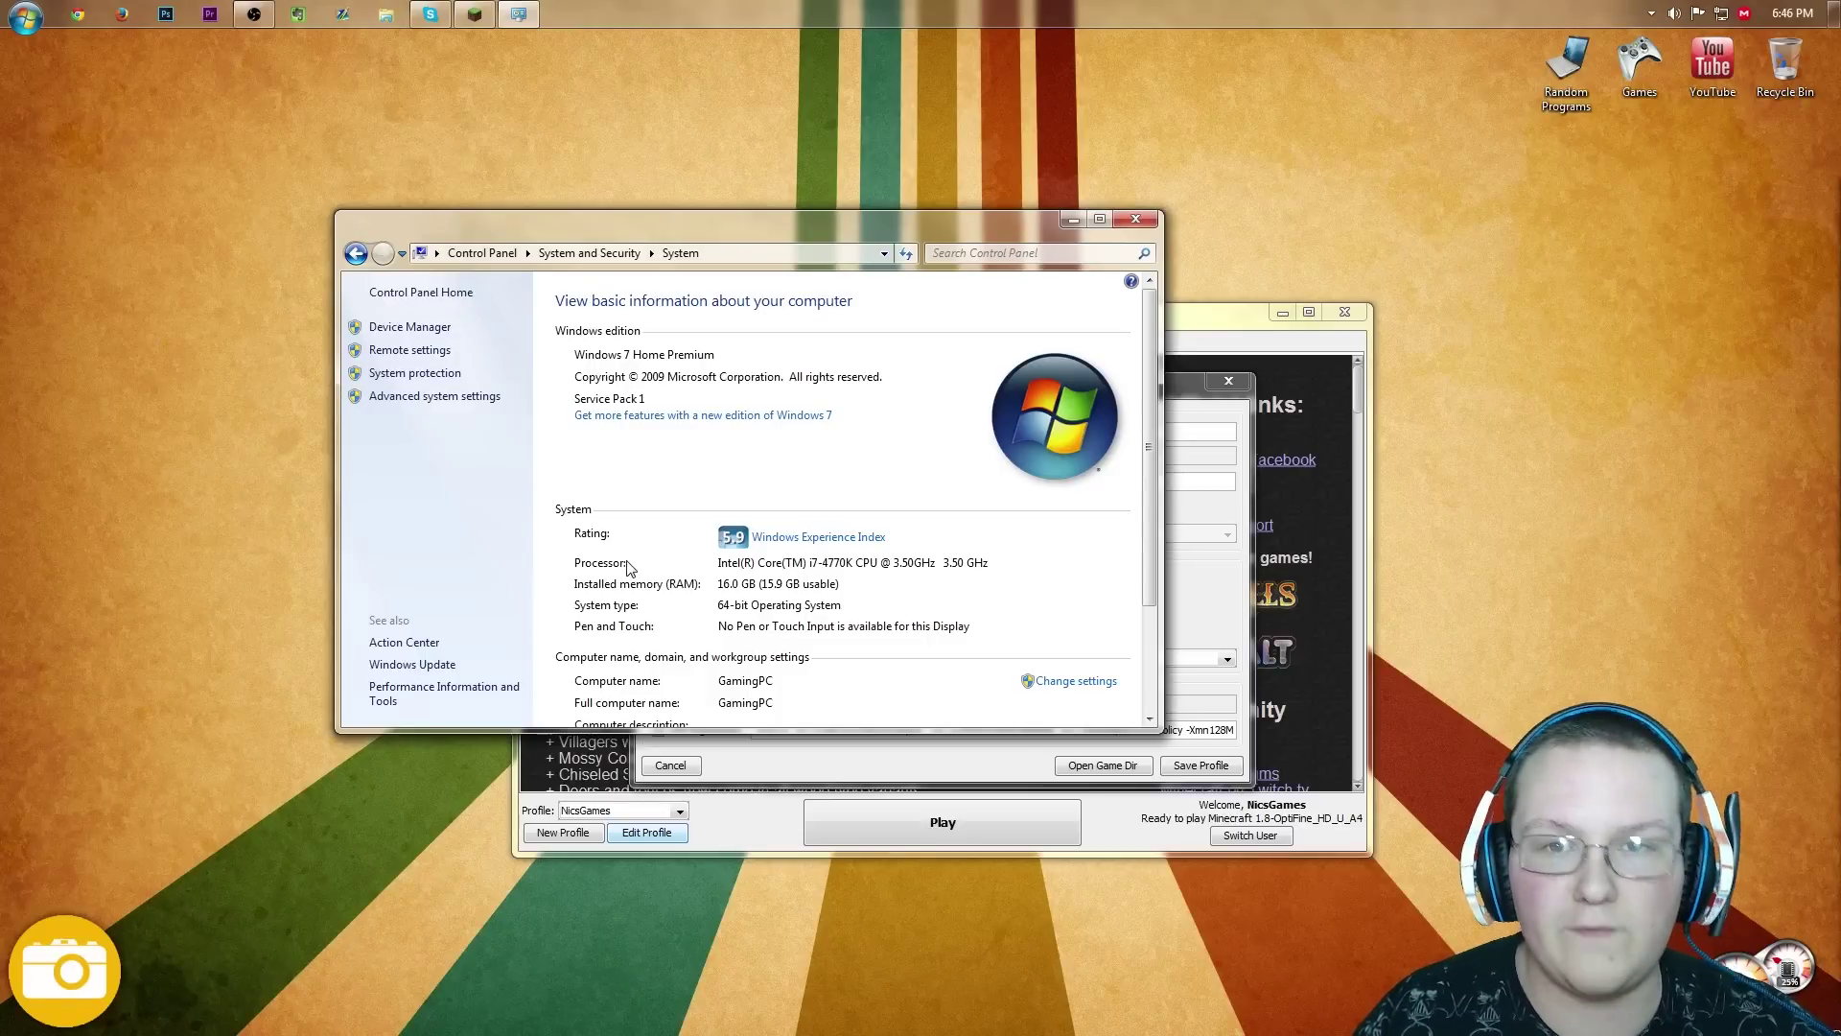
pyautogui.click(1136, 218)
pyautogui.click(779, 730)
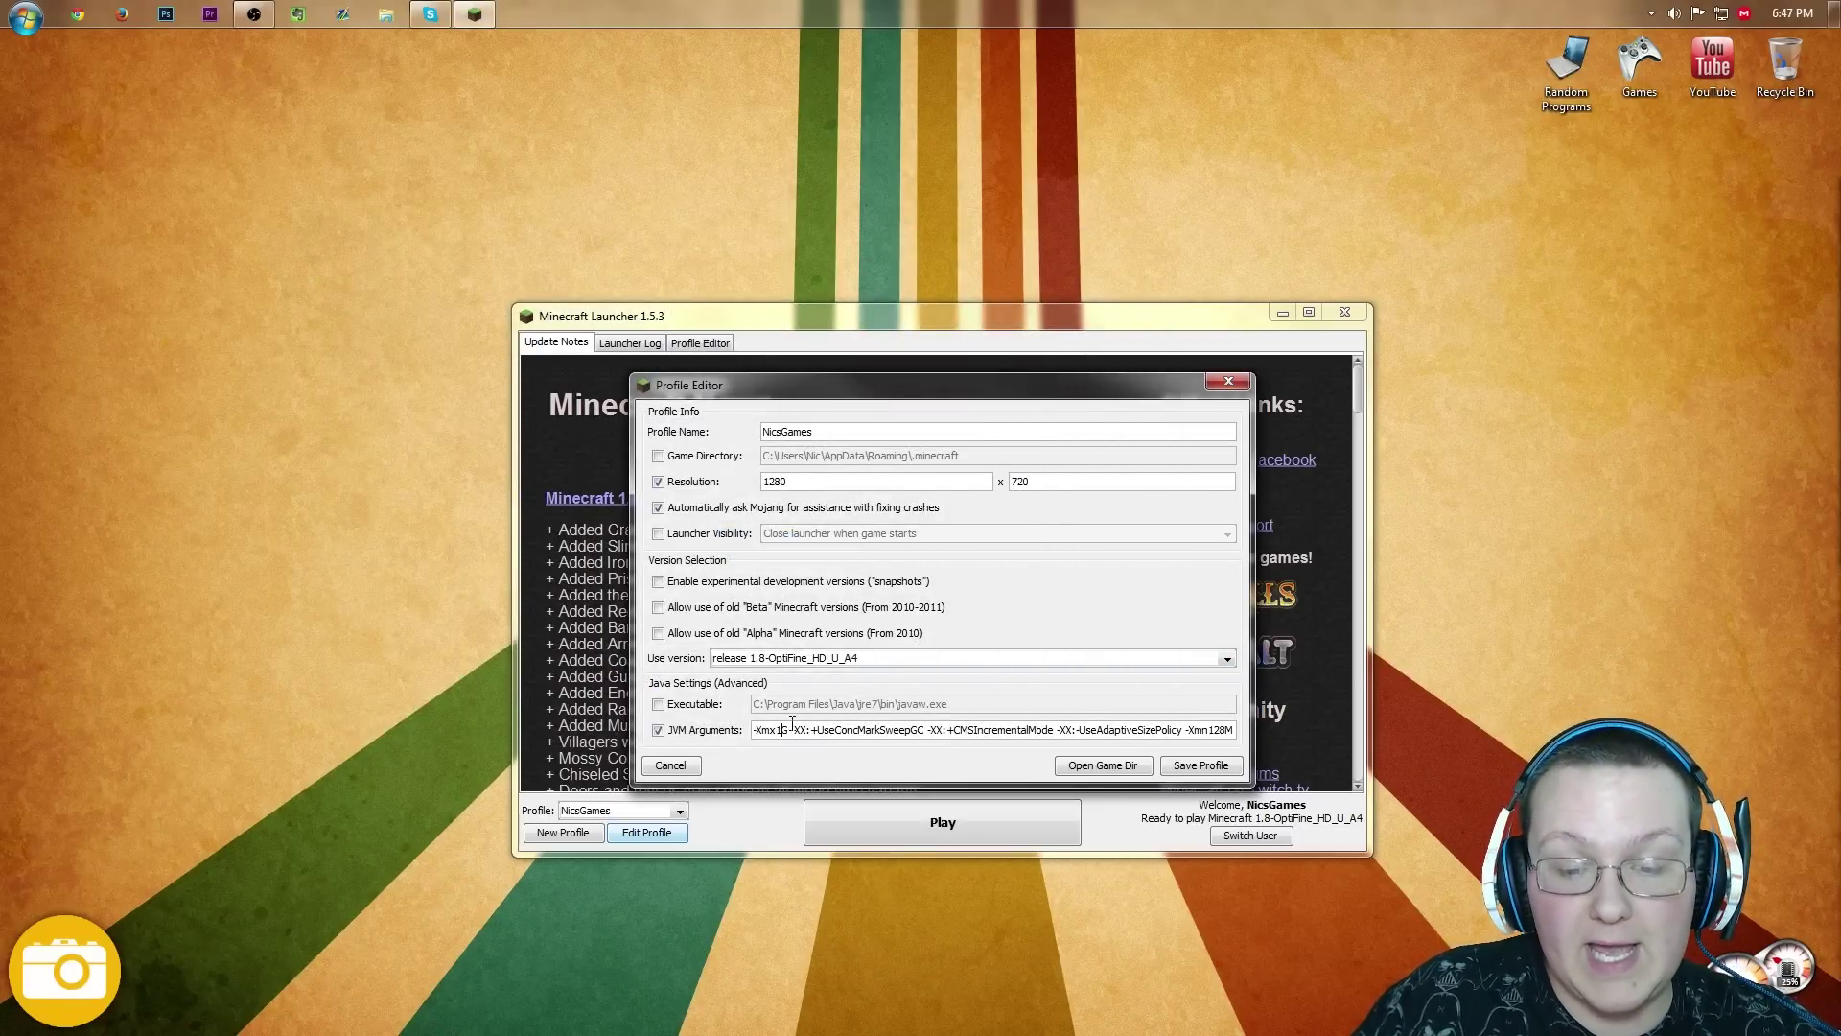
# Step: Set the maximum memory in the JVM arguments to -Xmx4G, save the profile and launch the game
pyautogui.press('BackSpace')
pyautogui.write('4')
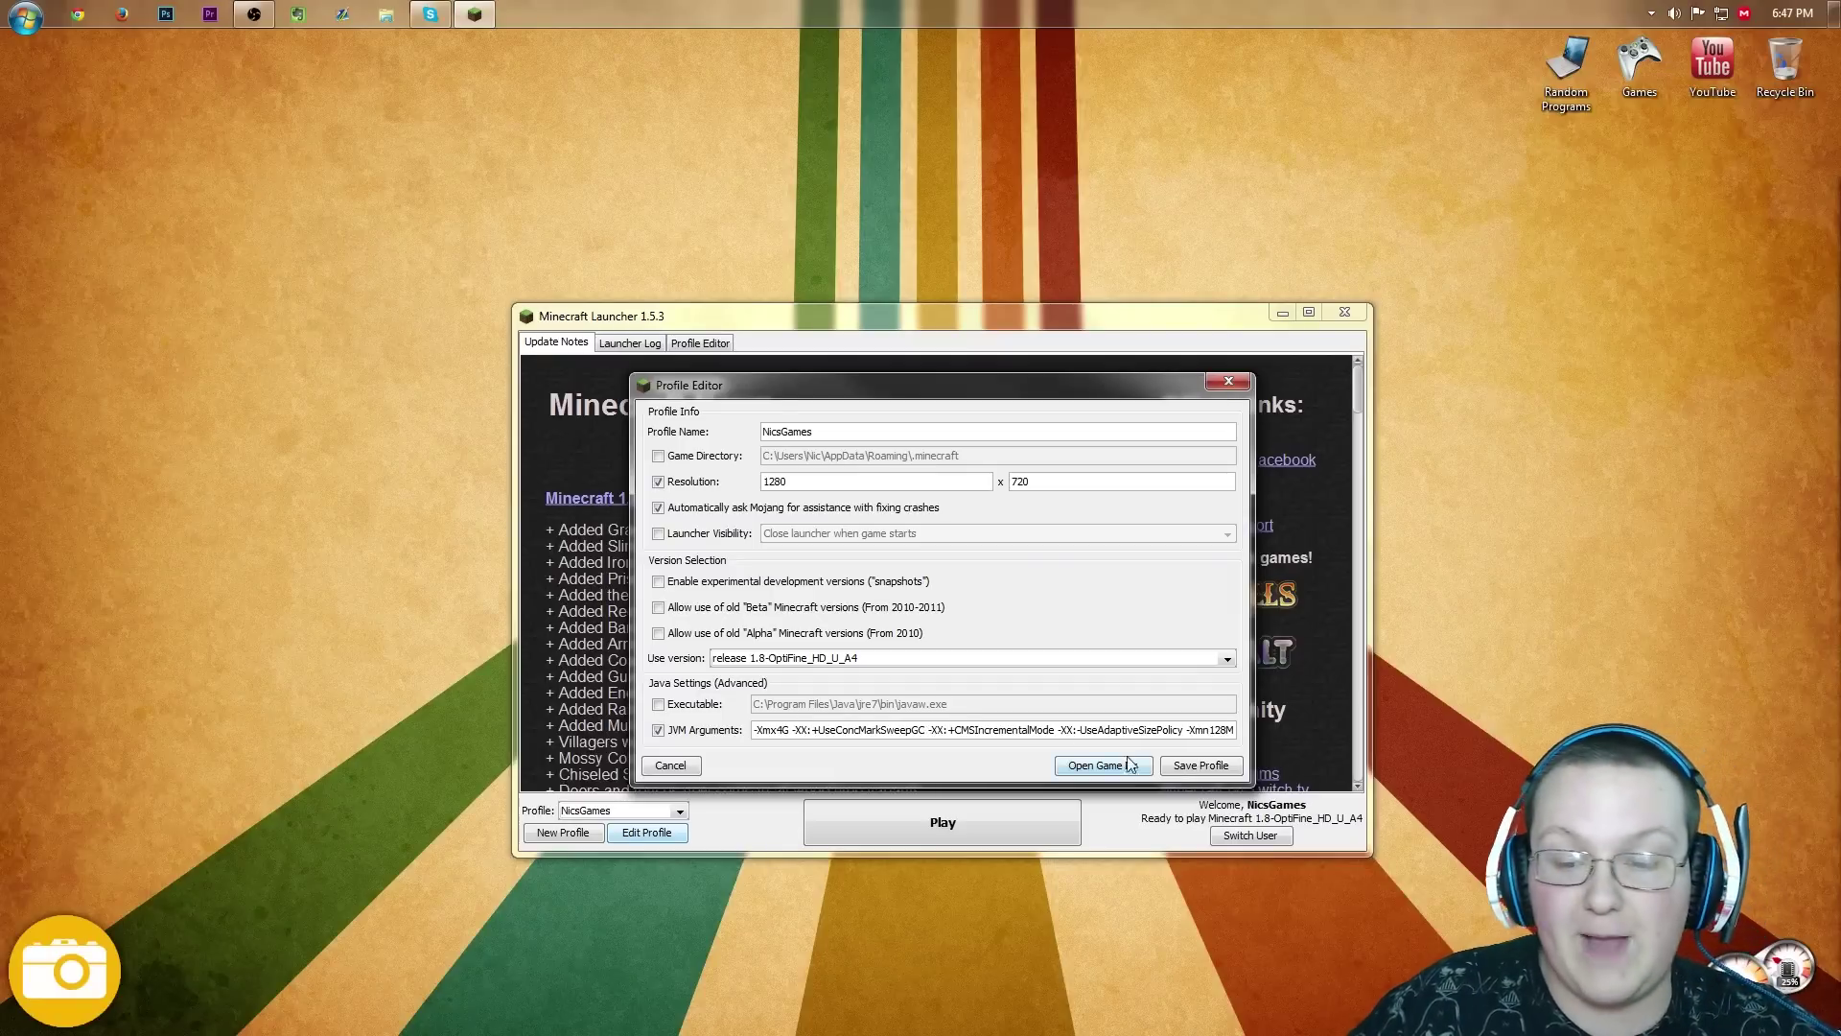
pyautogui.click(1175, 767)
pyautogui.click(995, 821)
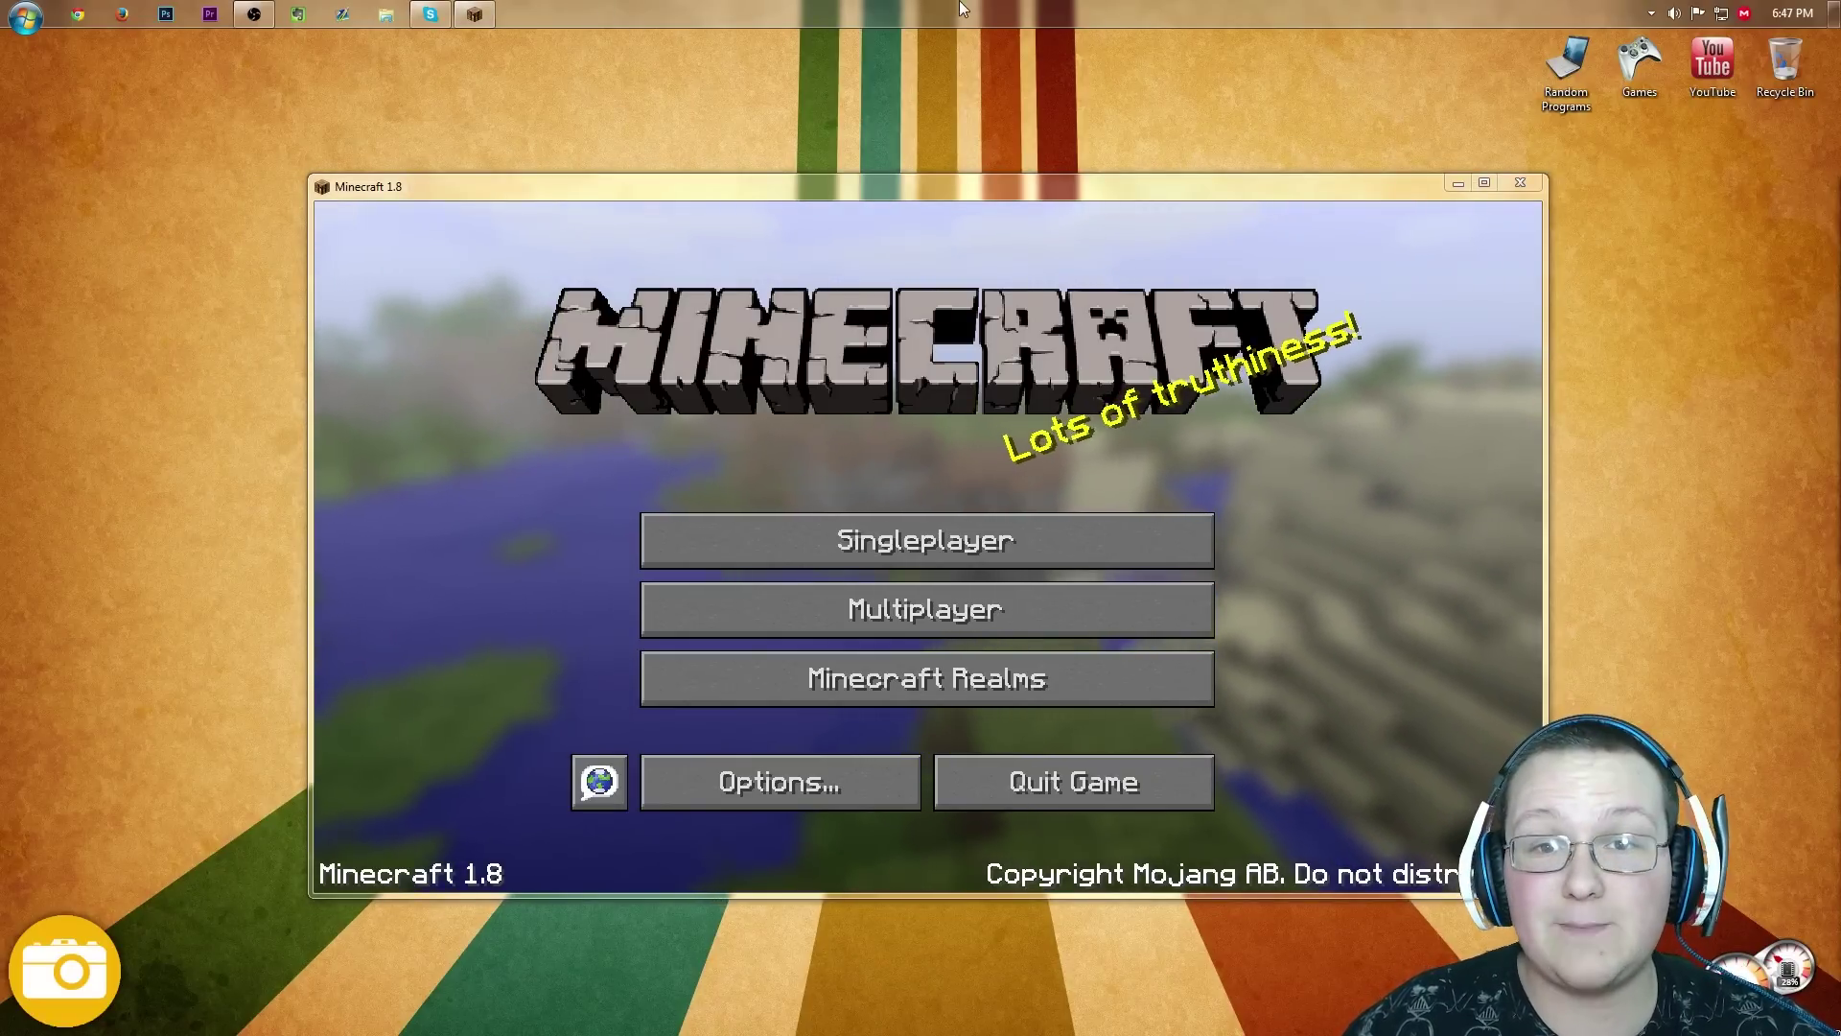
# Step: In Windows Task Manager, end the javaw.exe process that uses less memory, and close Task Manager
pyautogui.rightClick(642, 15)
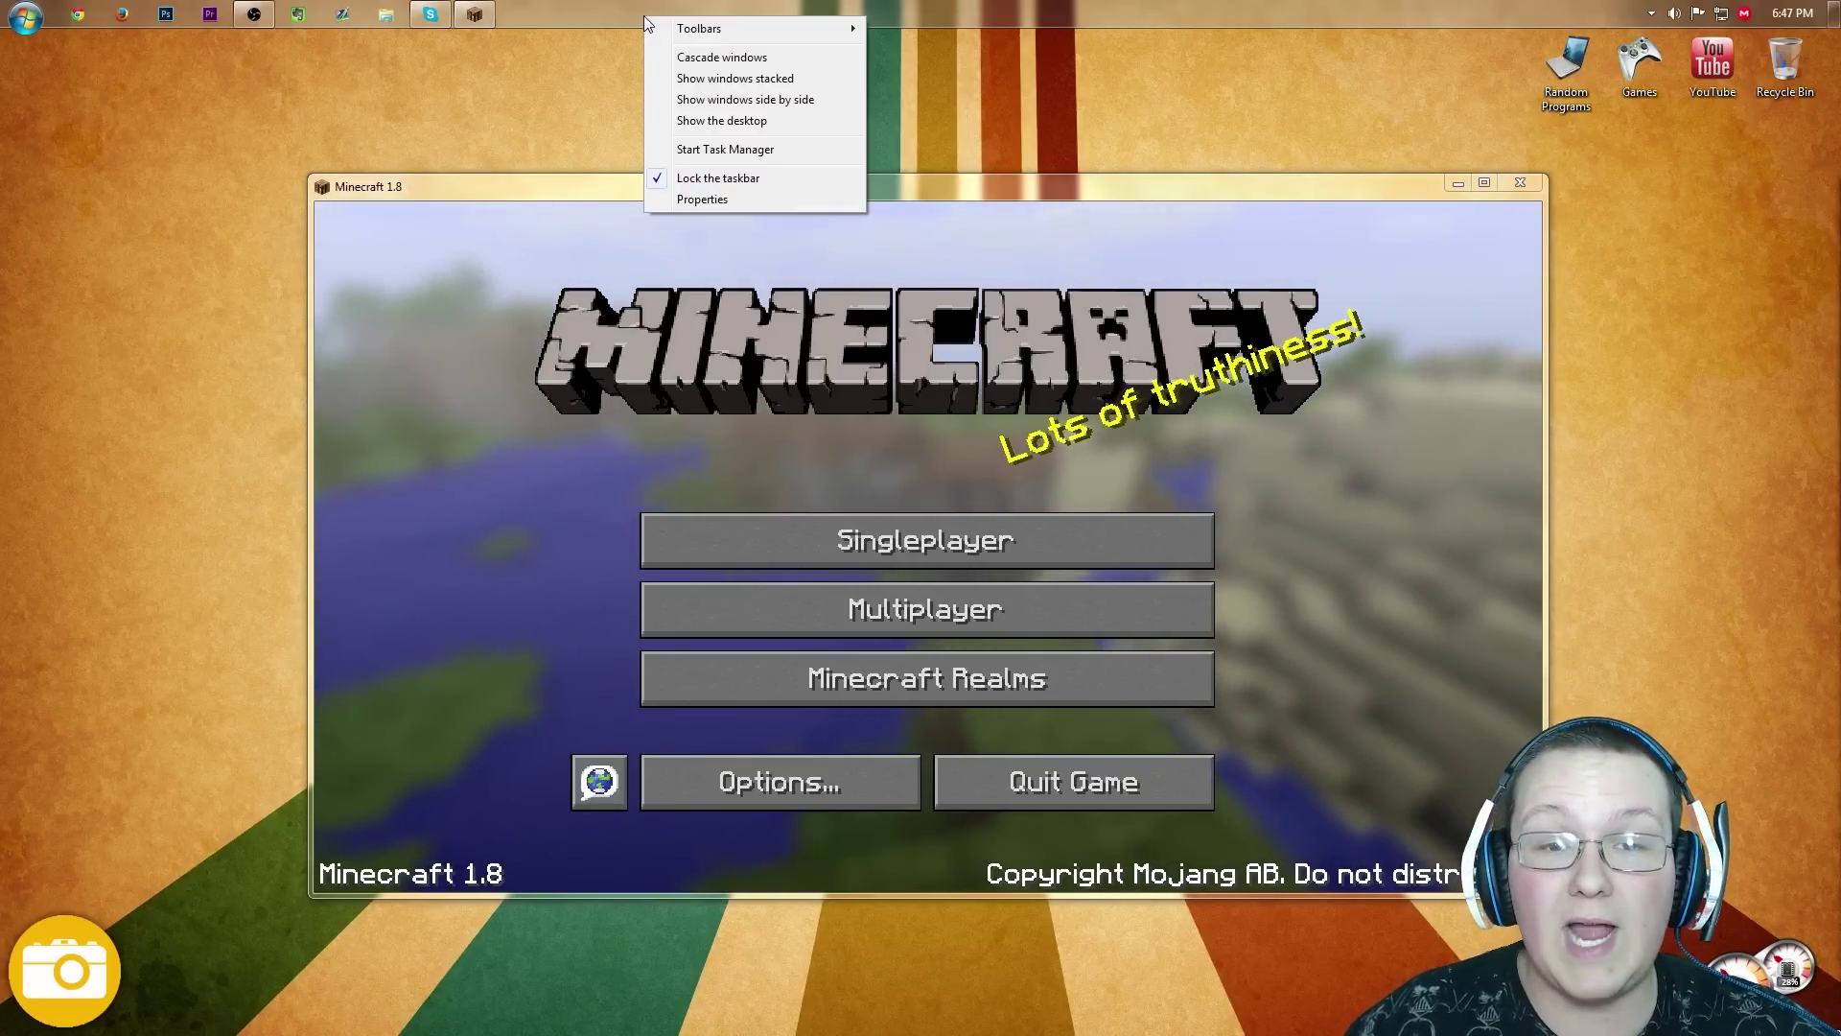
pyautogui.click(728, 149)
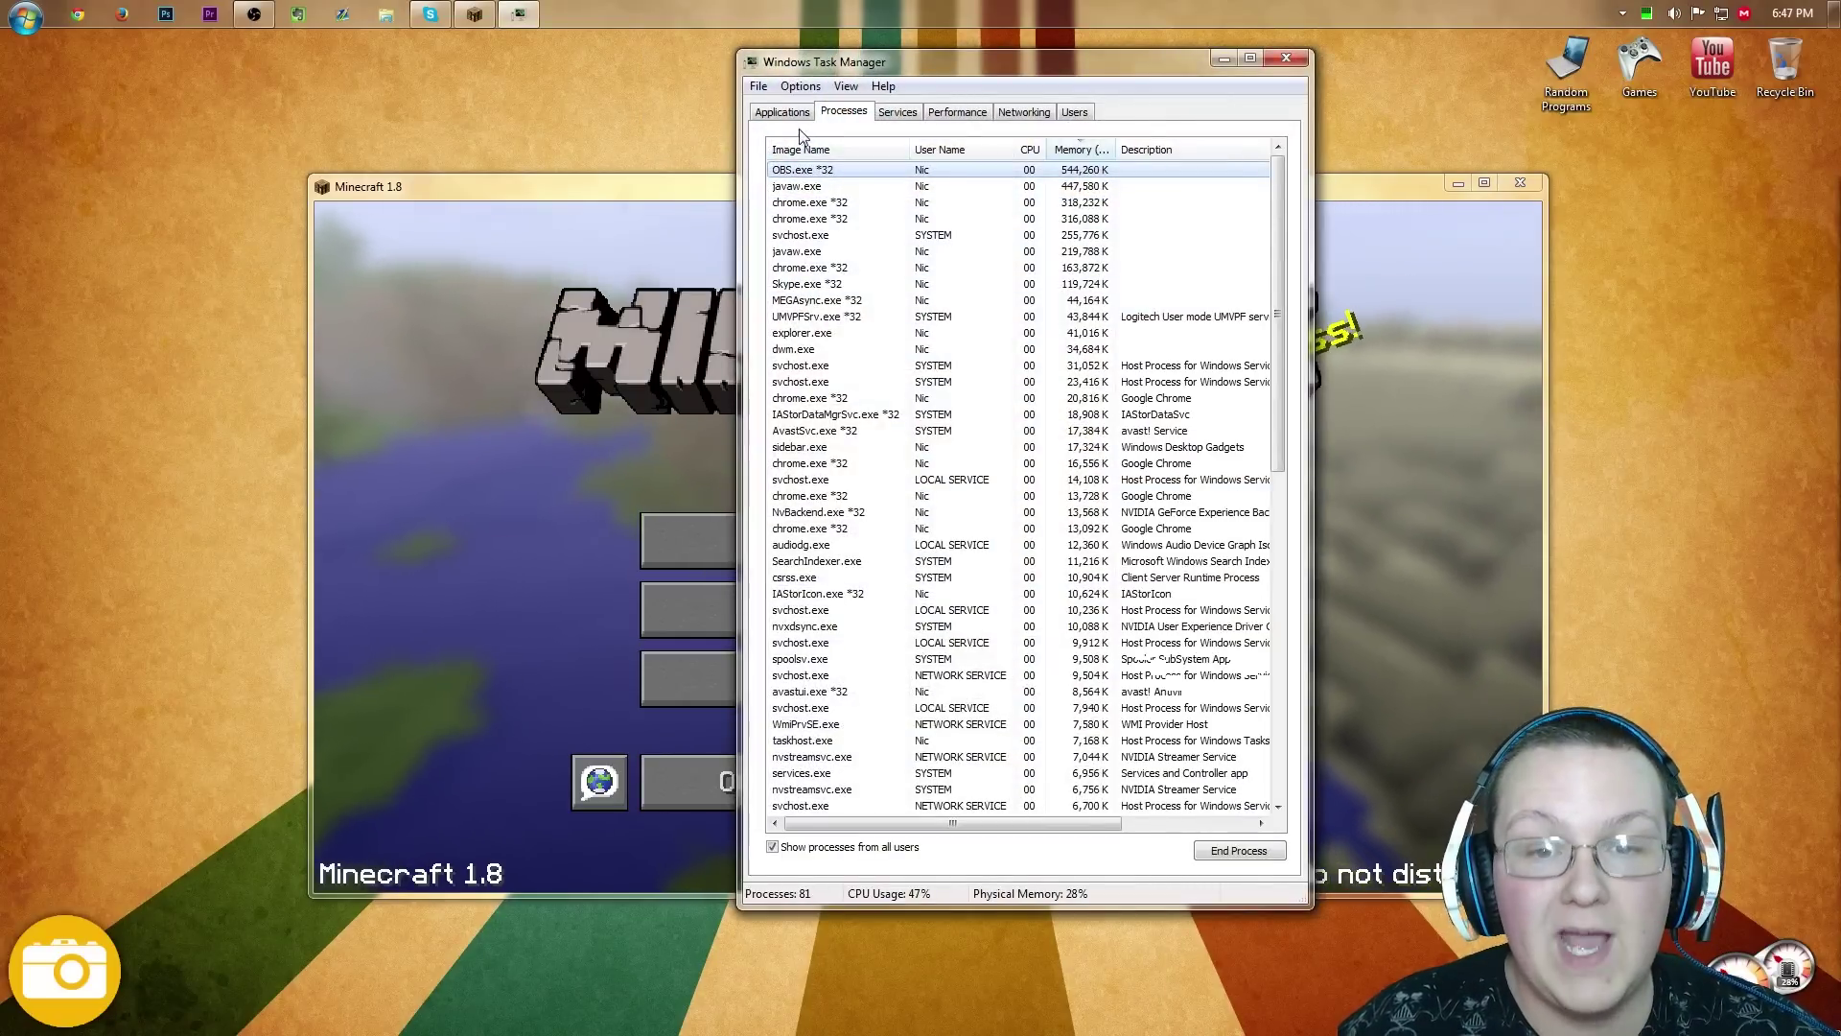
pyautogui.click(784, 112)
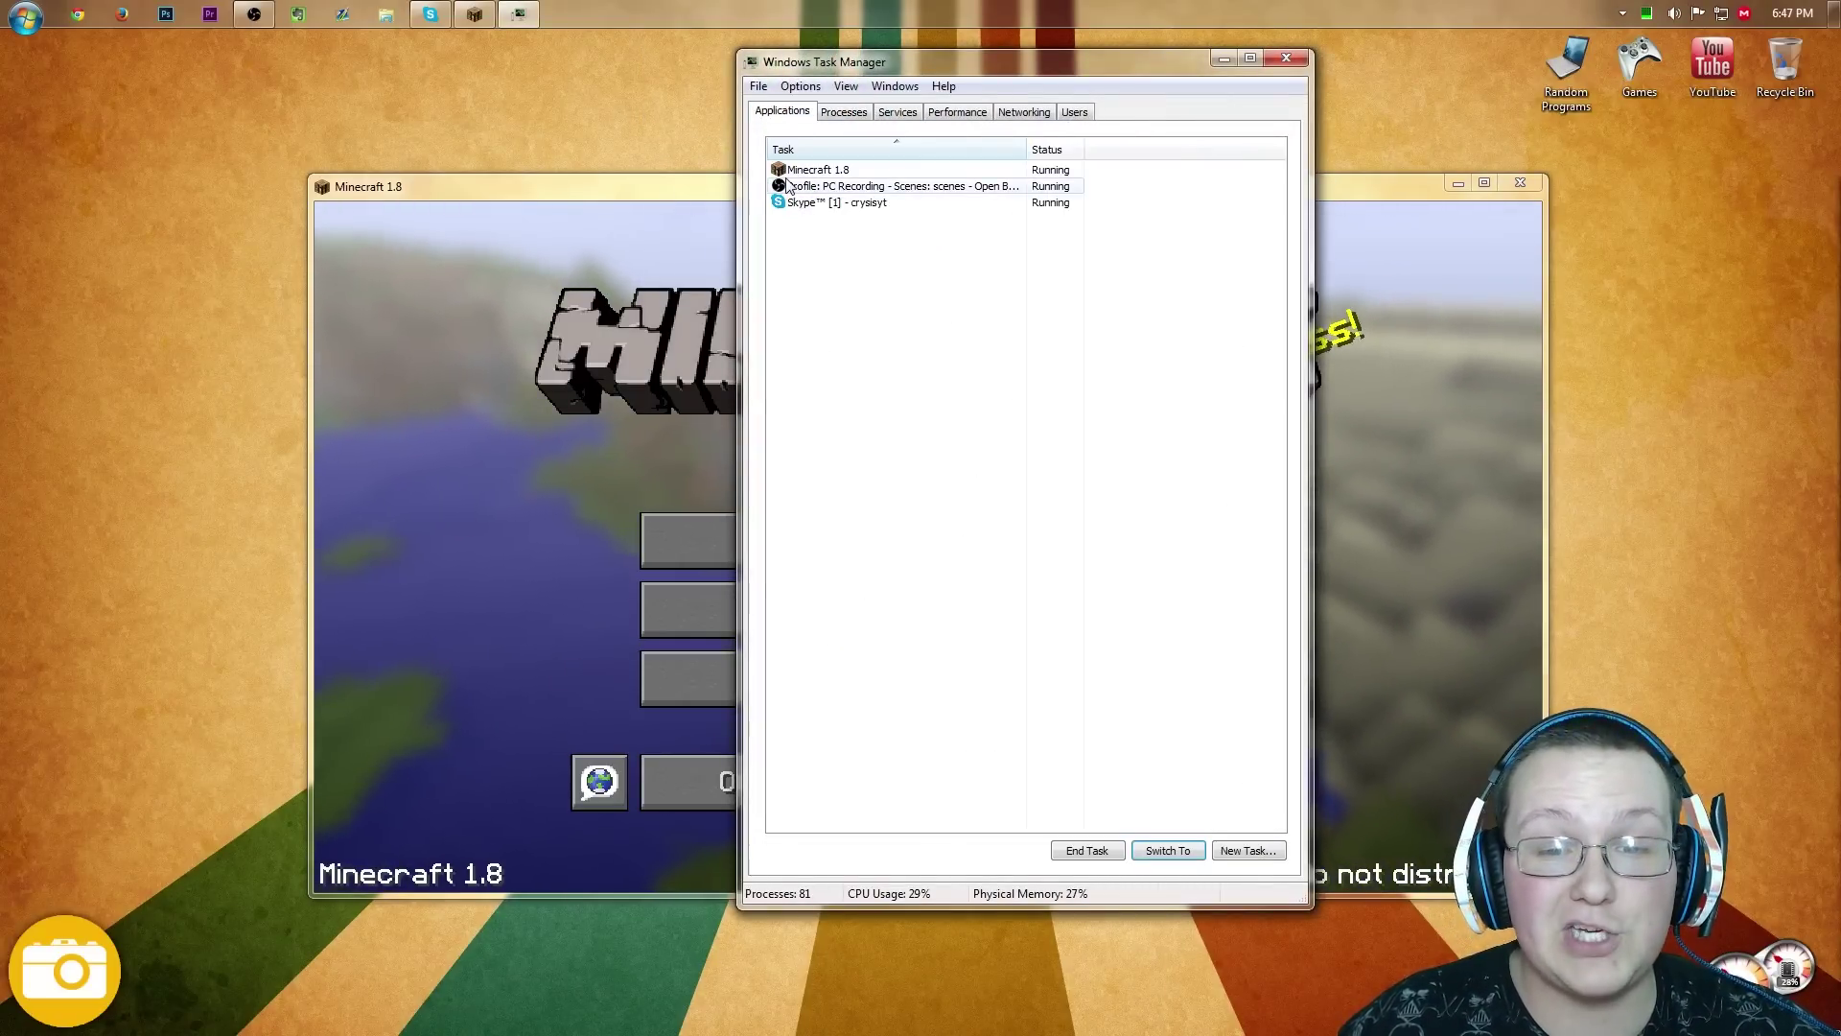
pyautogui.click(843, 113)
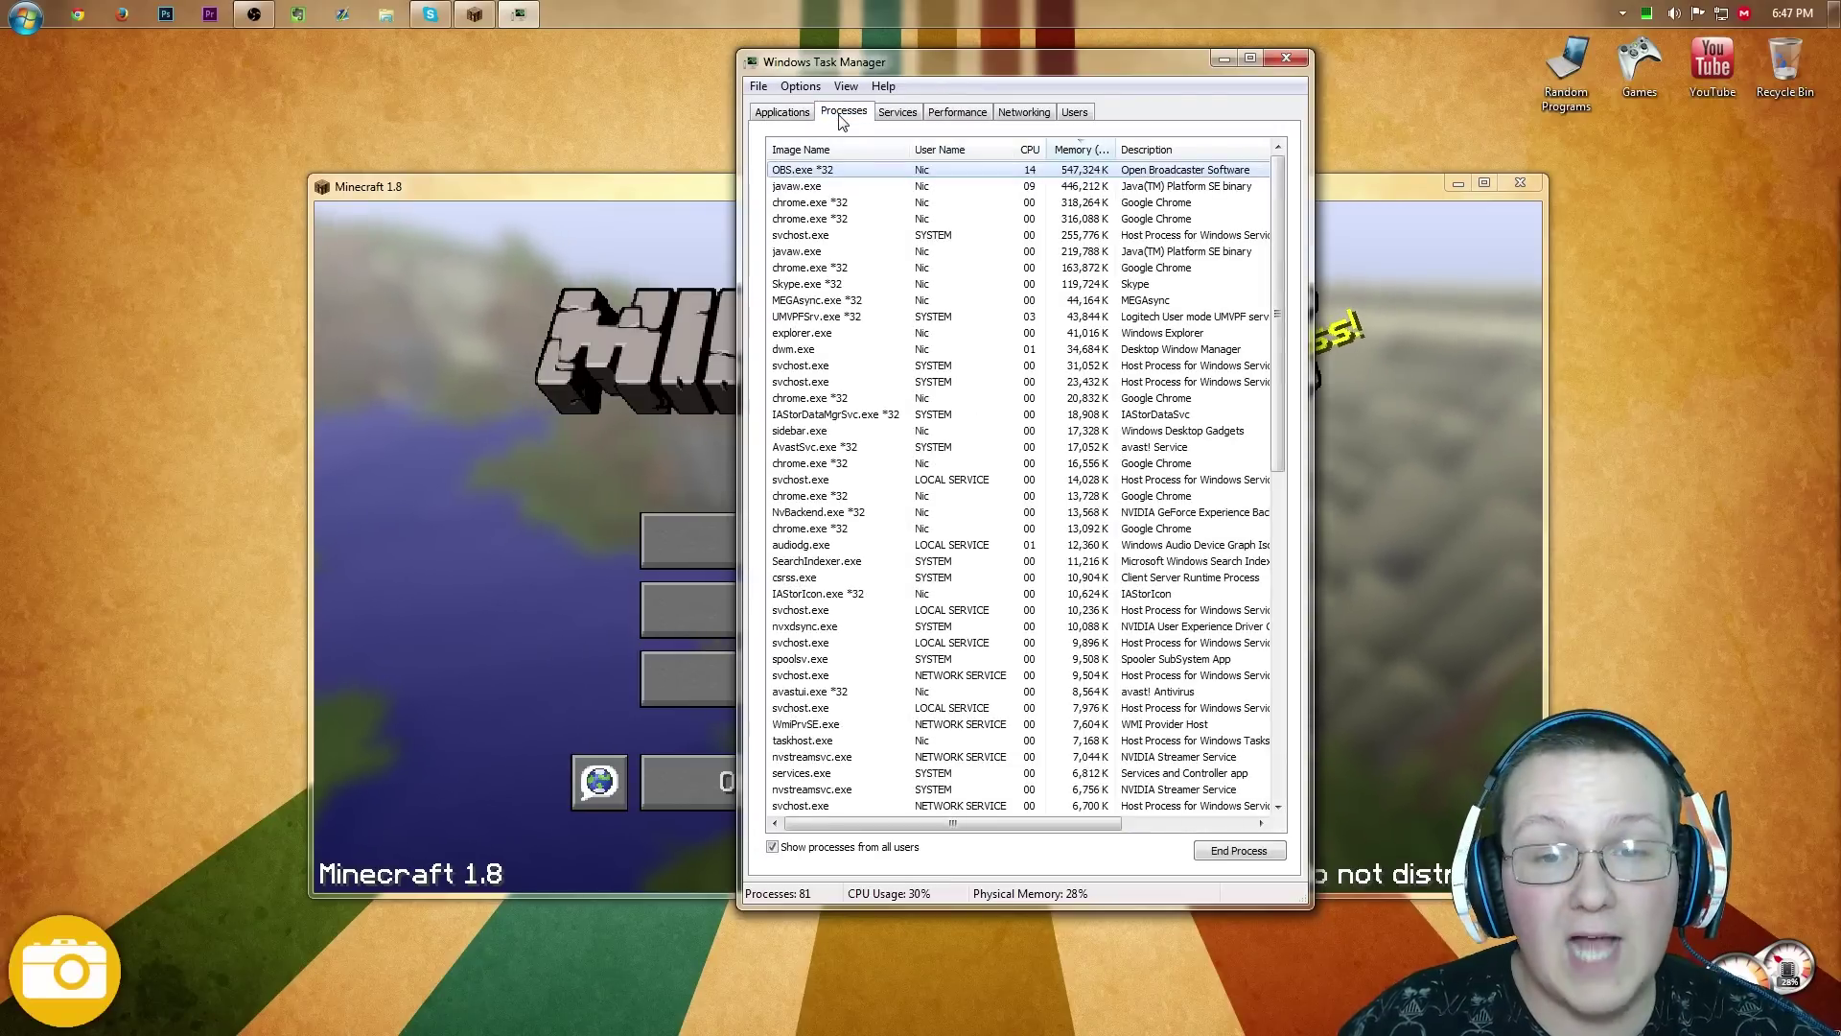
pyautogui.click(820, 188)
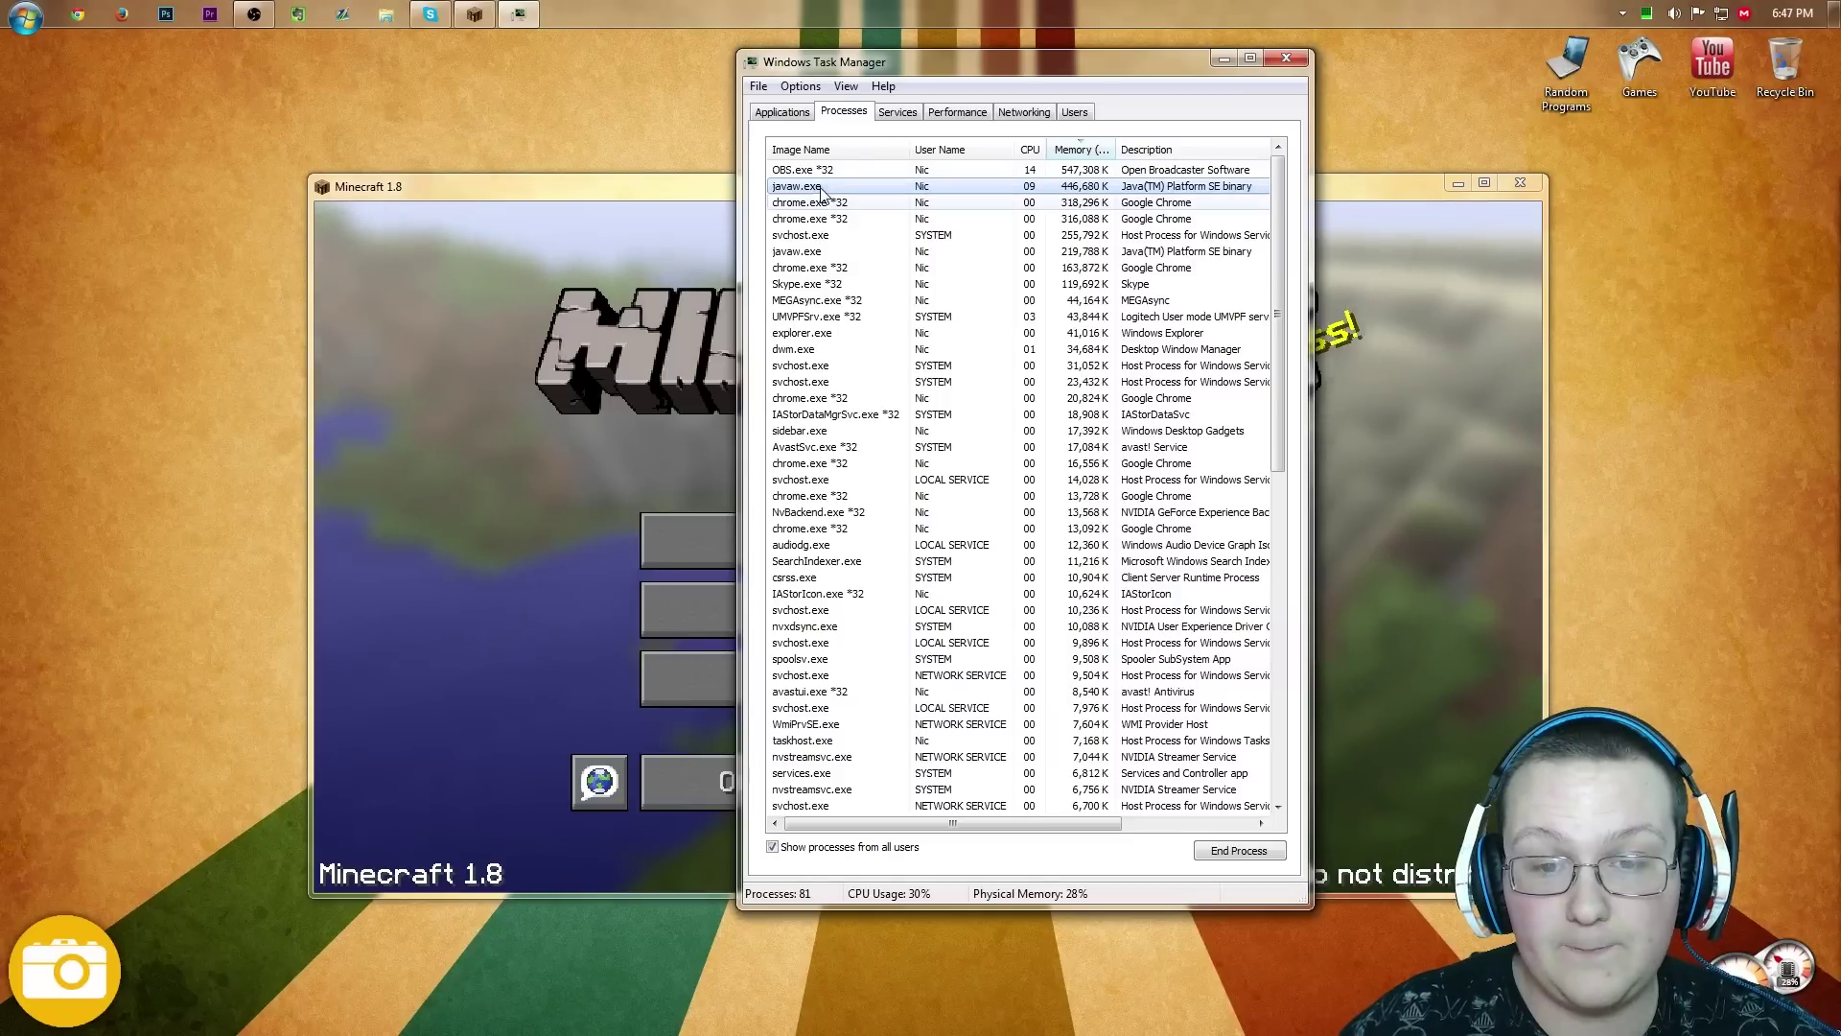
pyautogui.click(824, 251)
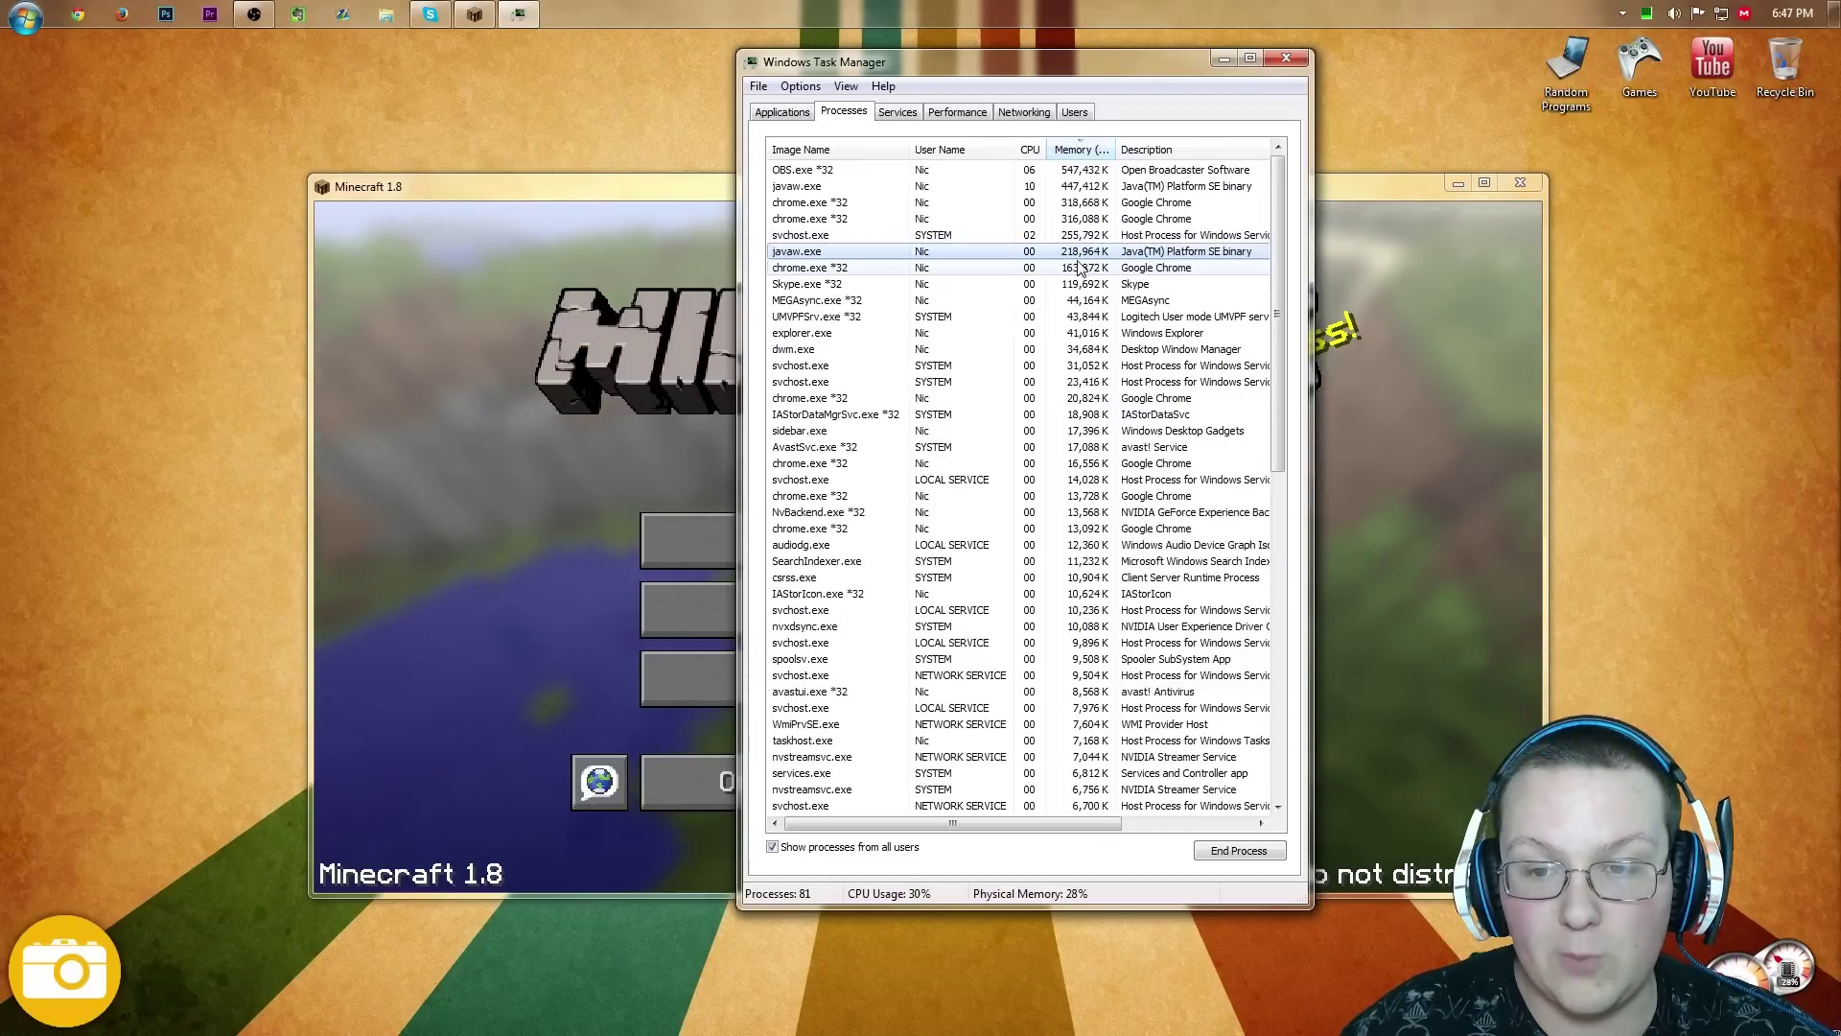
pyautogui.rightClick(834, 253)
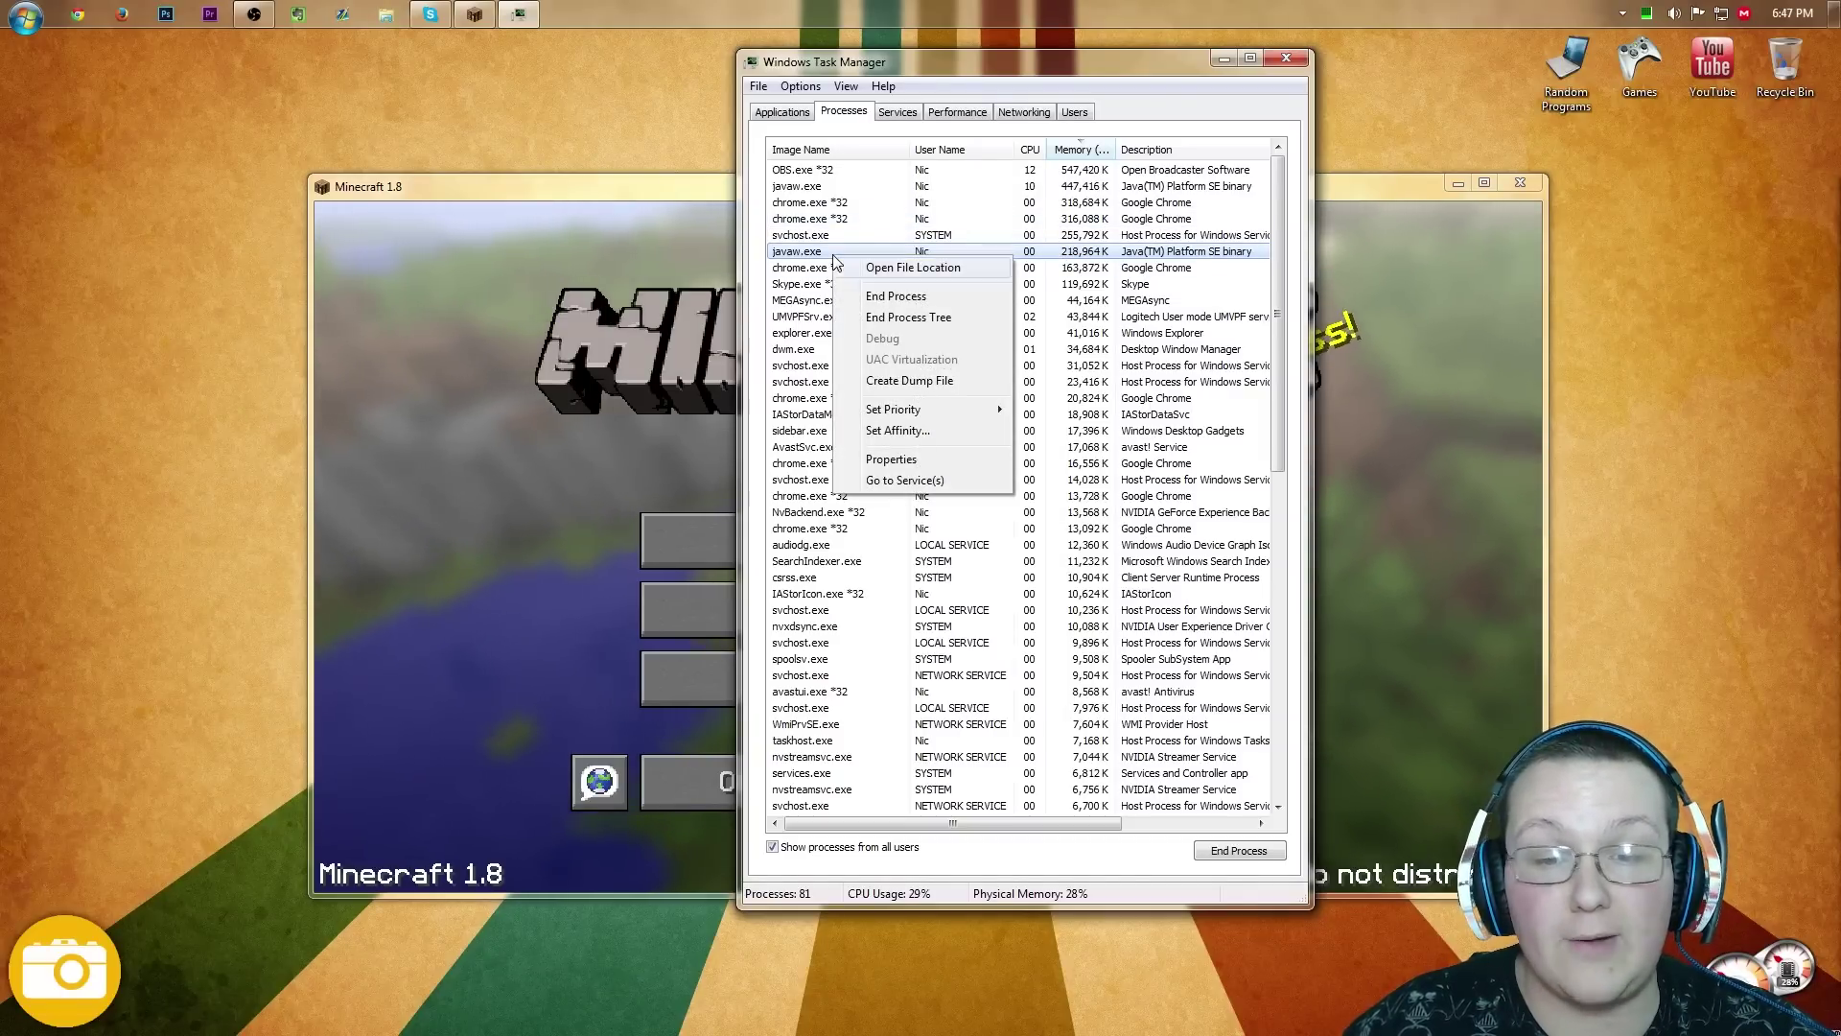
pyautogui.click(873, 300)
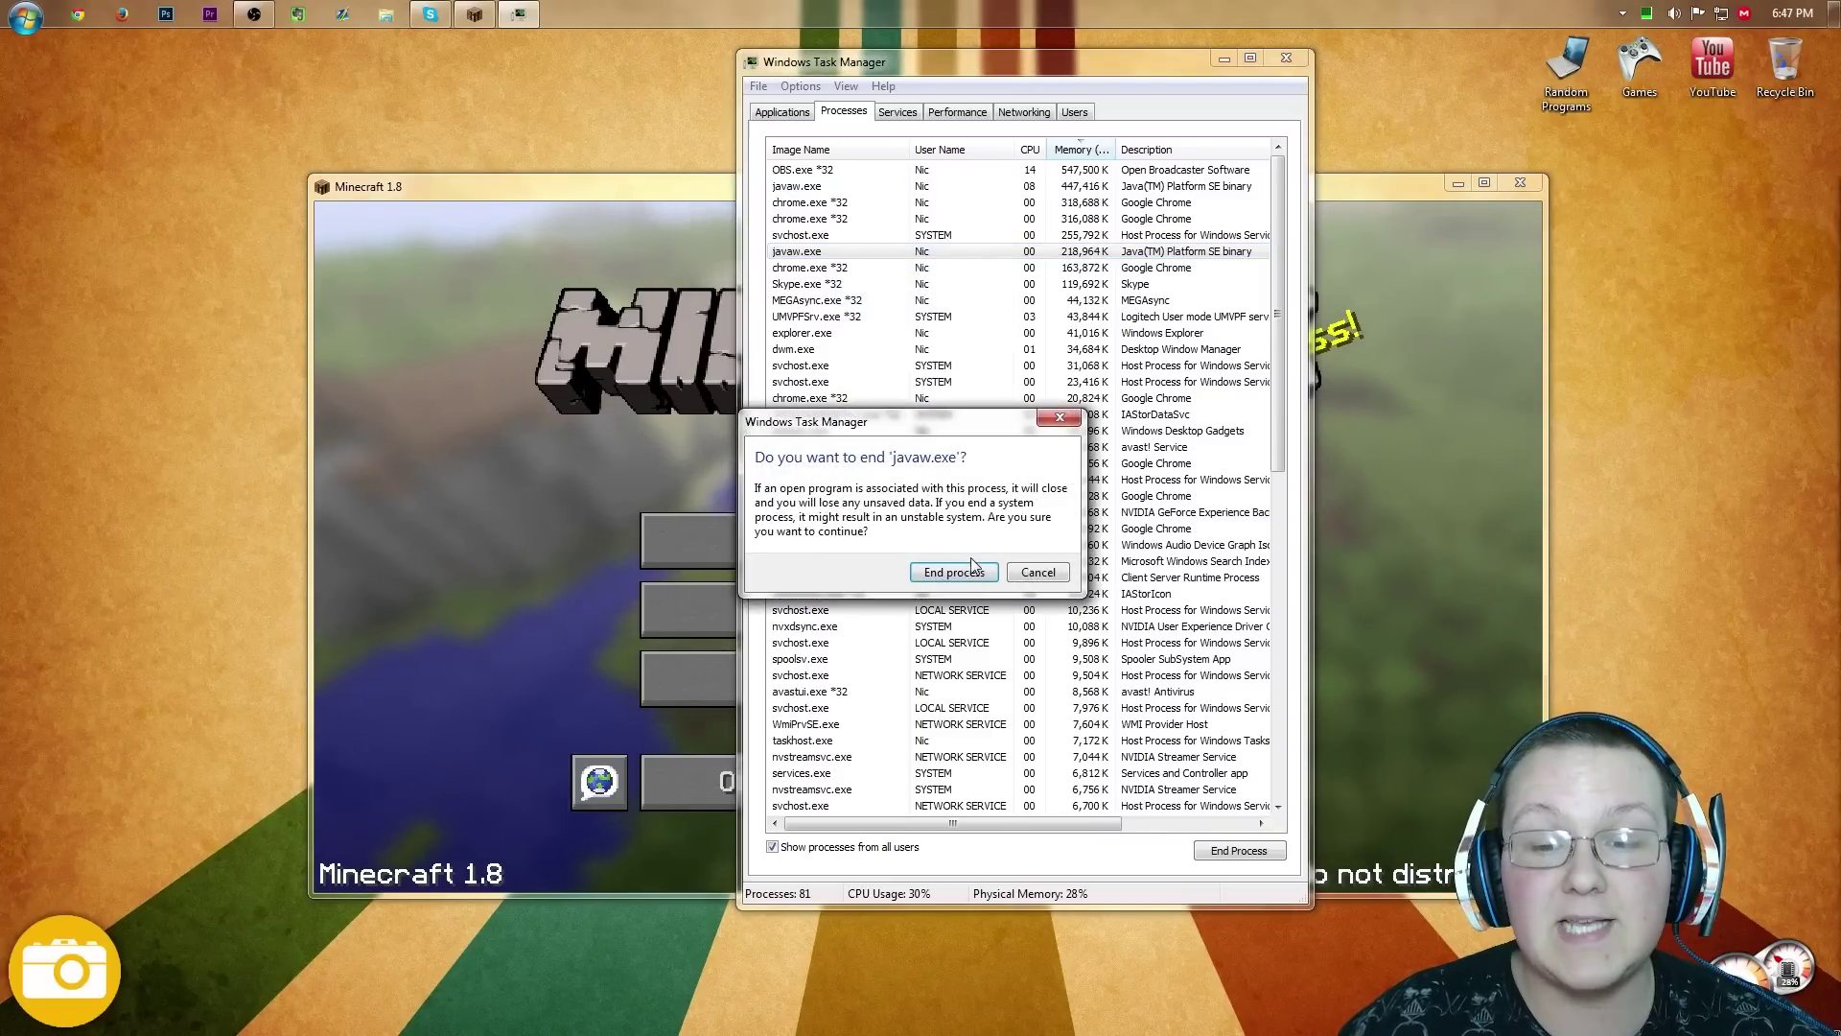
pyautogui.click(957, 574)
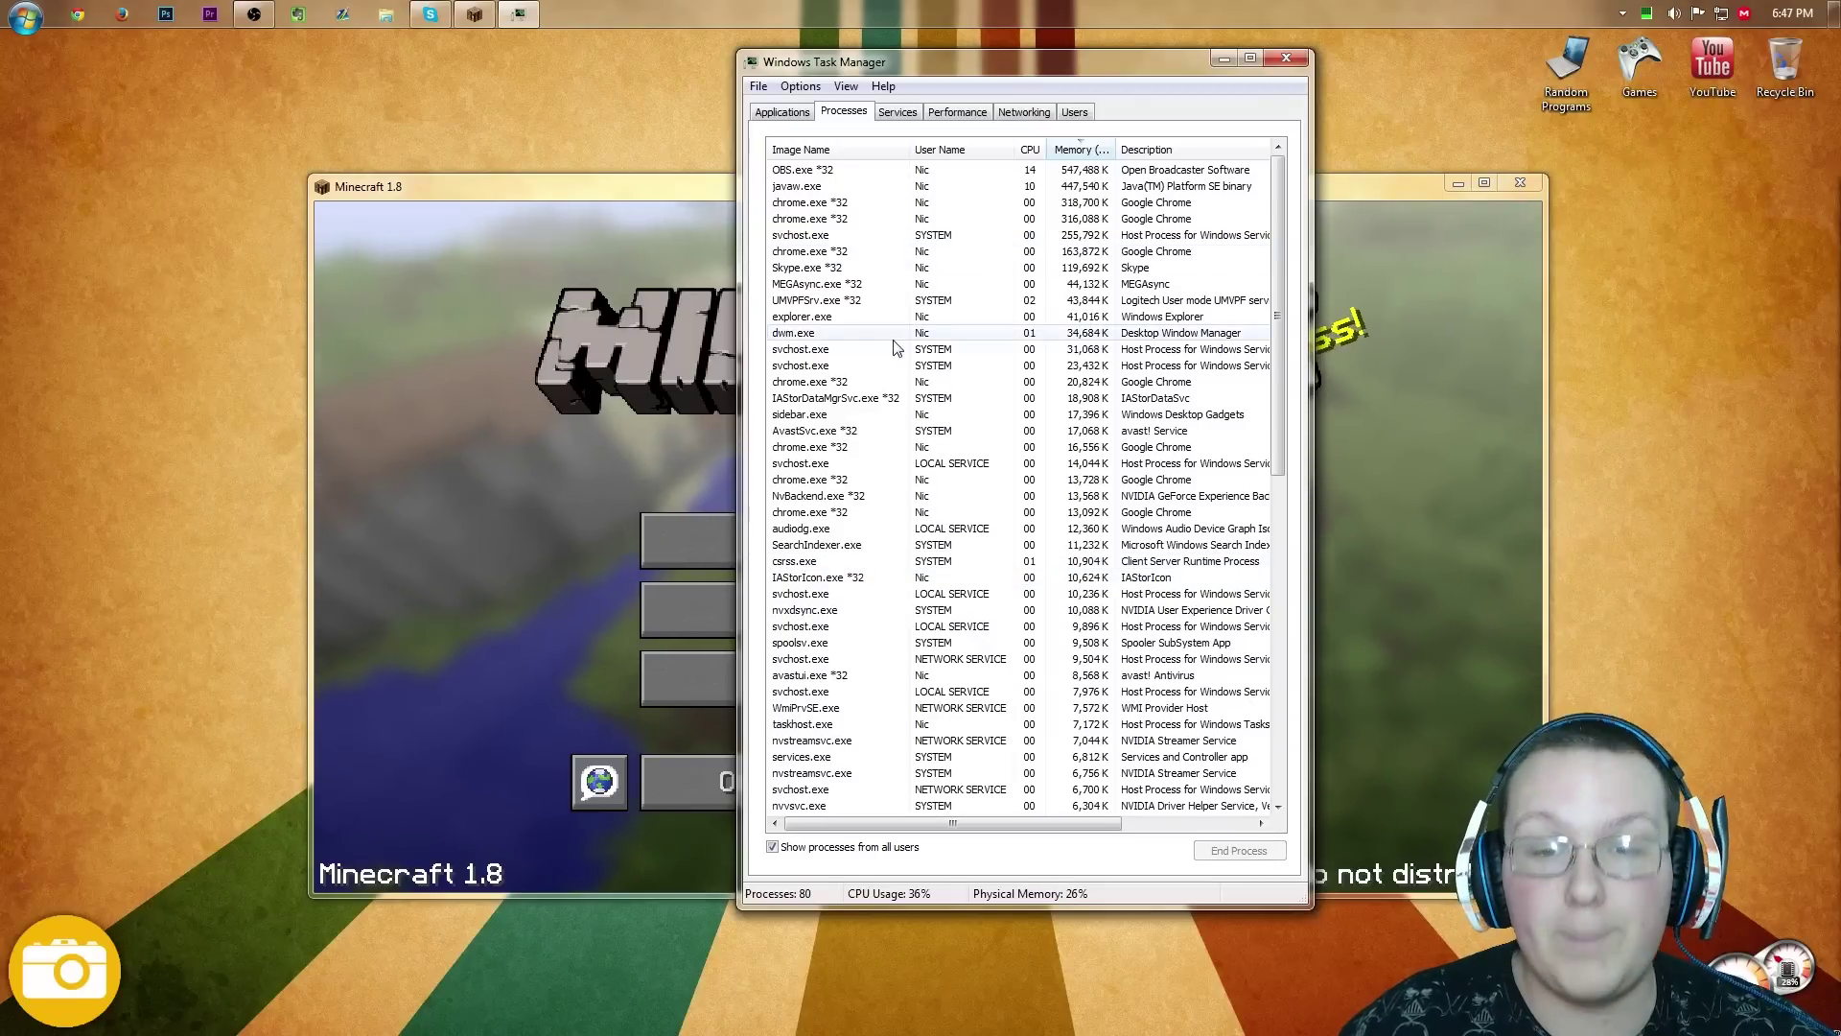
pyautogui.click(1286, 58)
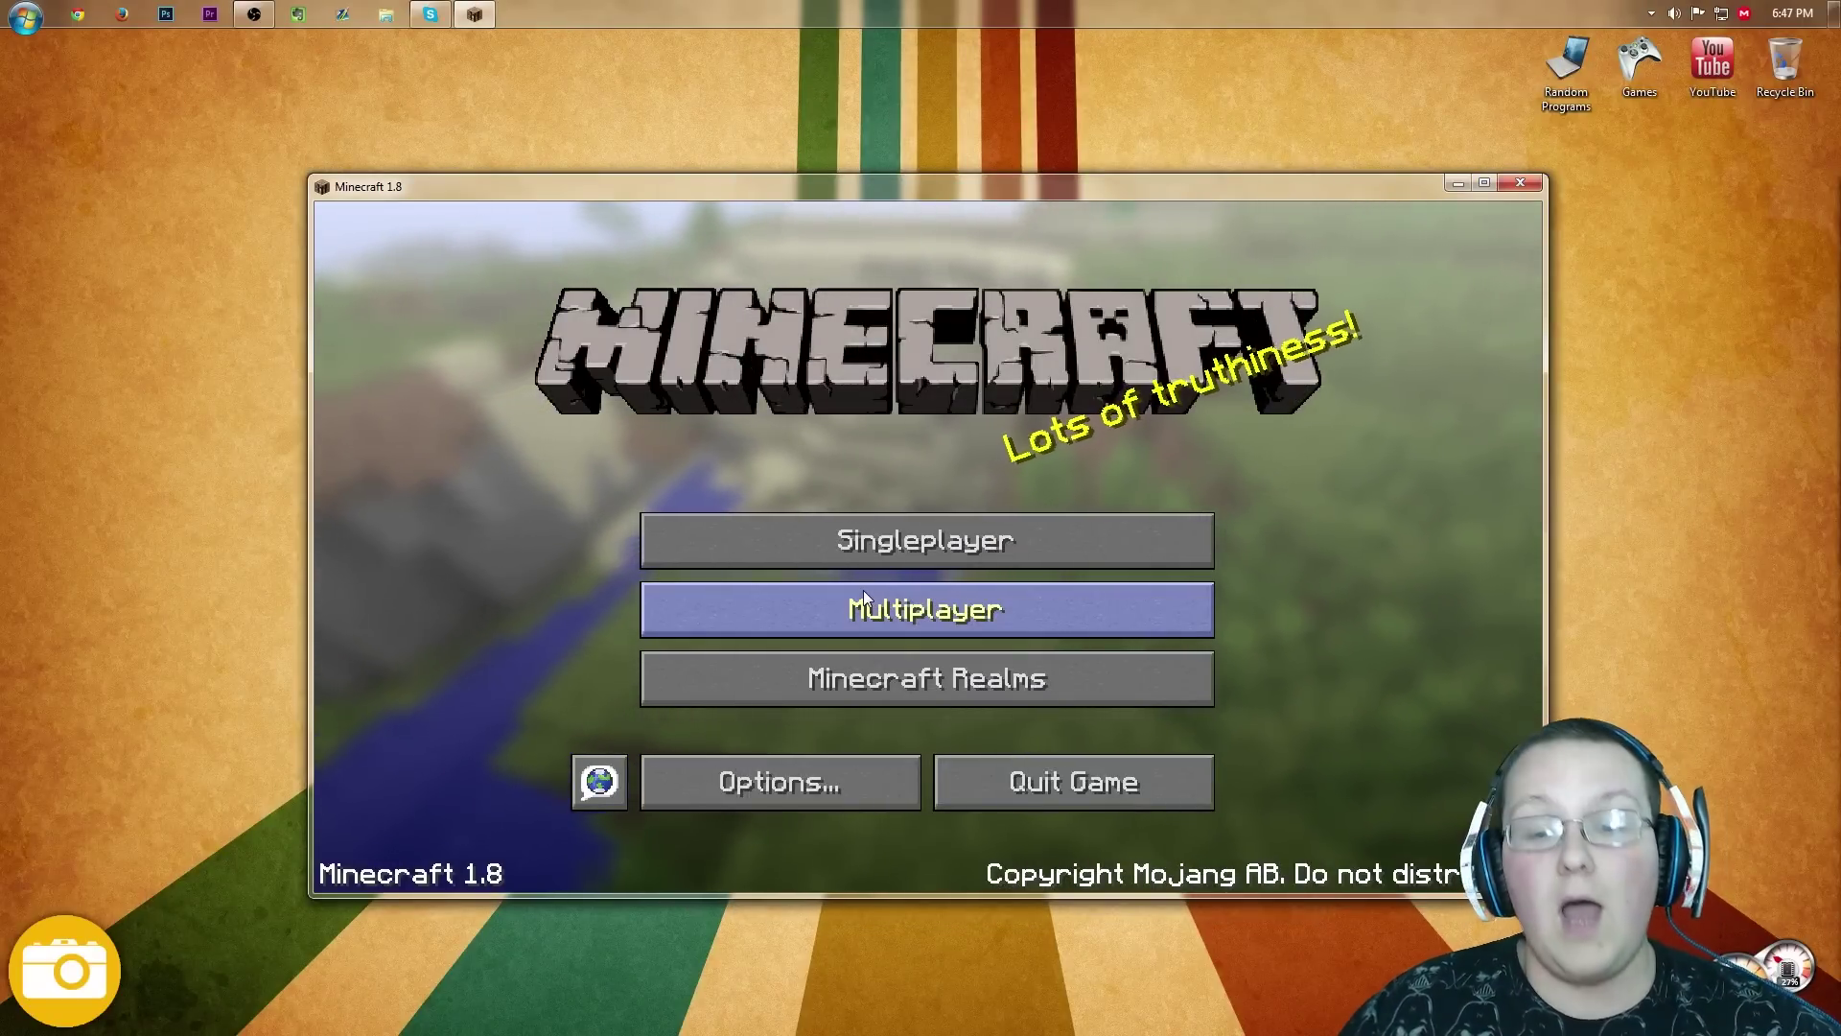
# Step: Remove the Faithful 32 1.8.zip resource pack from the selected packs, leaving only Default, and return to the title screen
pyautogui.click(779, 782)
pyautogui.click(700, 739)
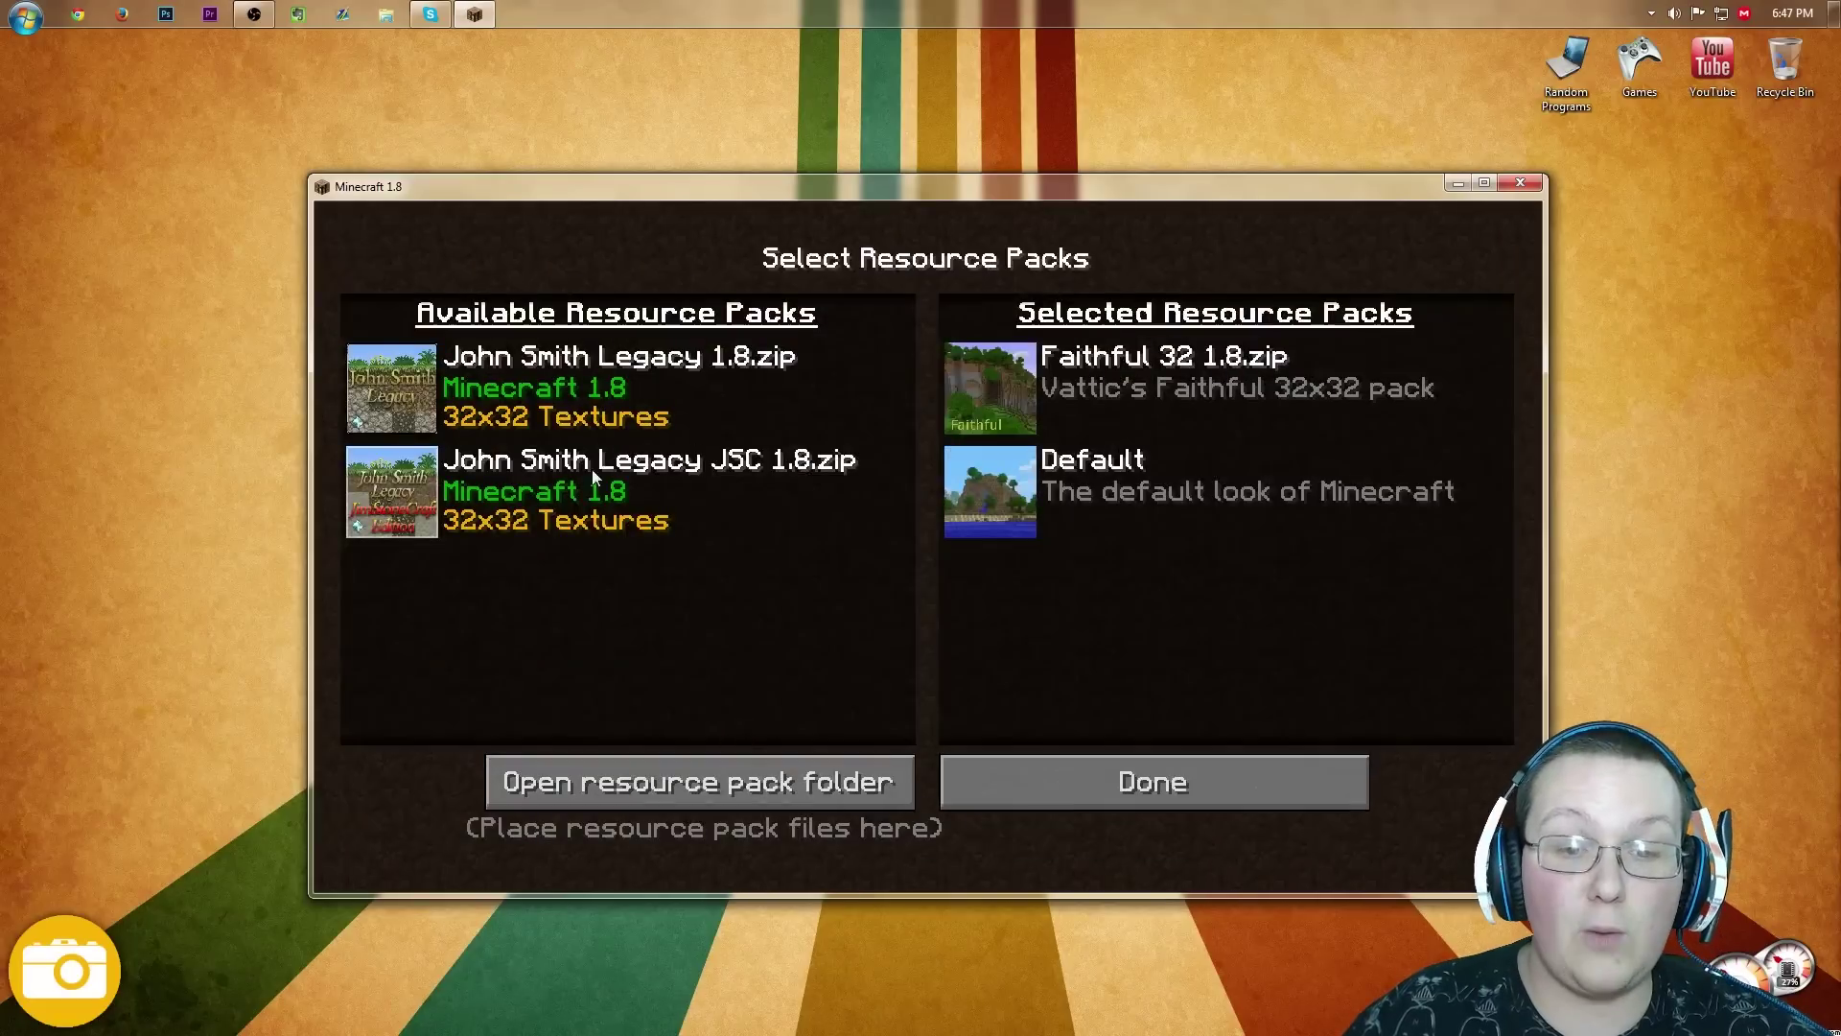
pyautogui.click(970, 379)
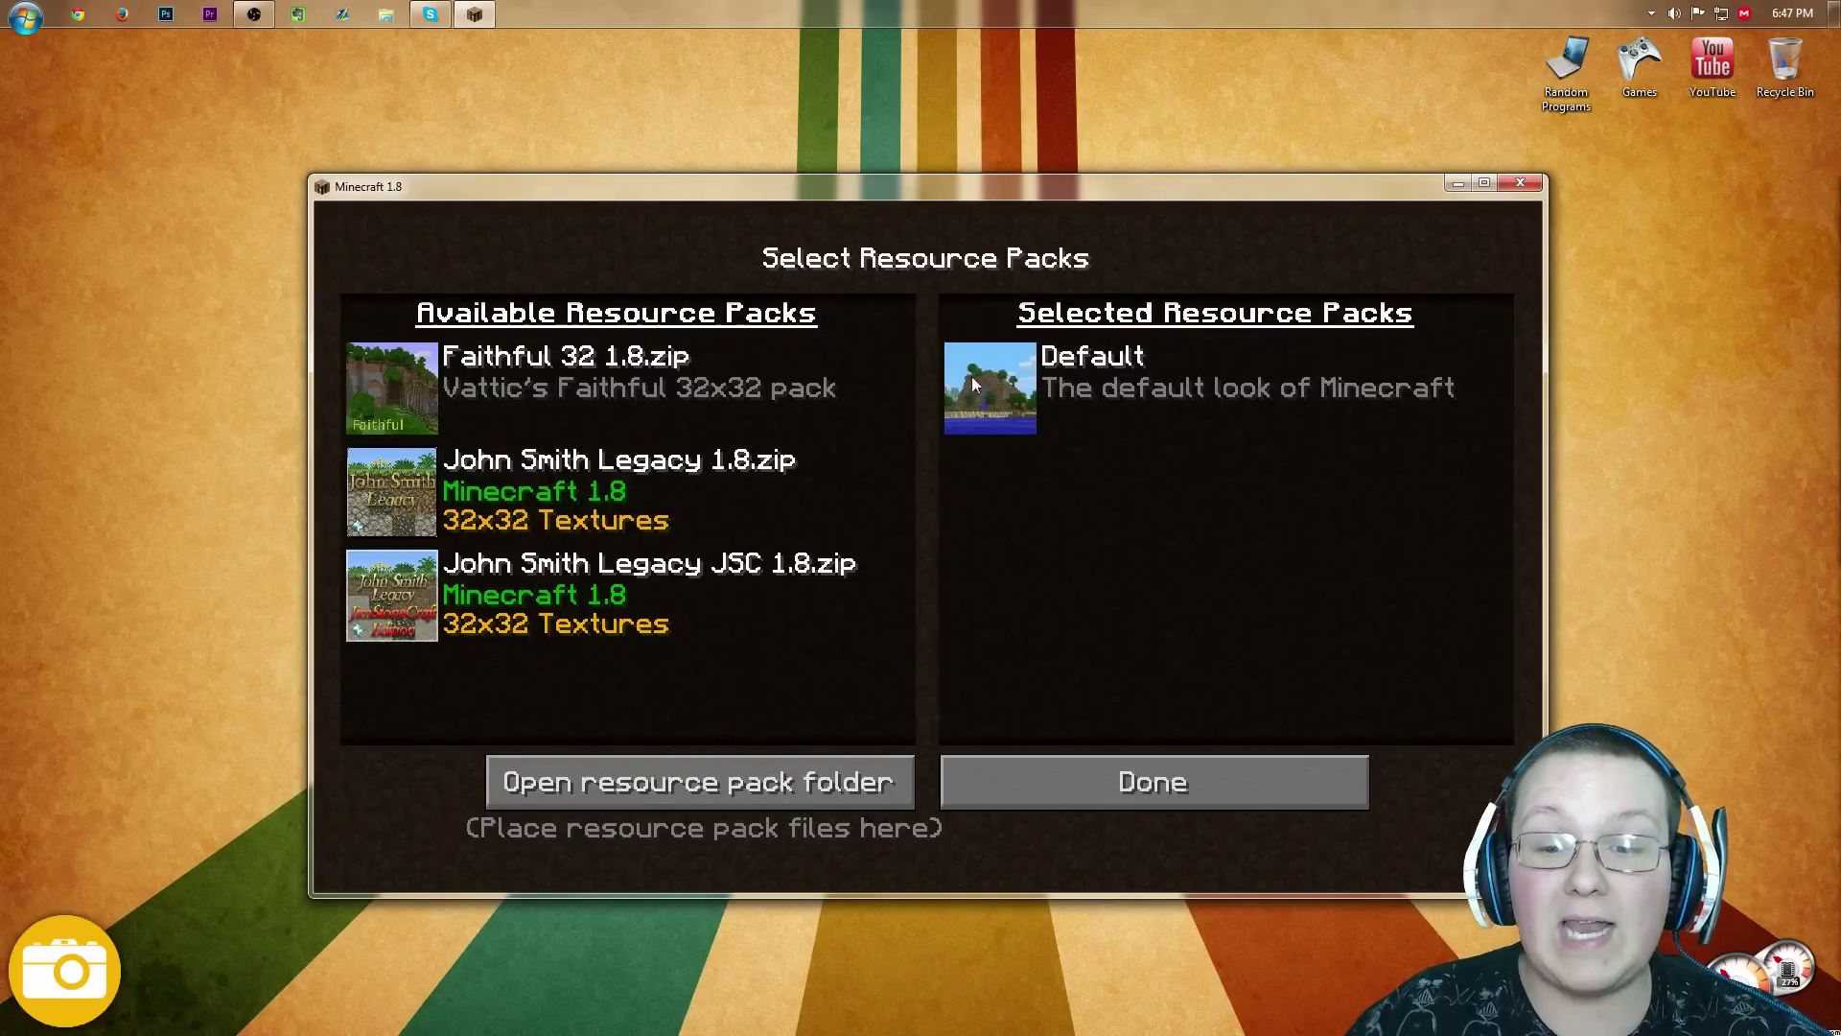
pyautogui.click(1080, 785)
pyautogui.click(1021, 850)
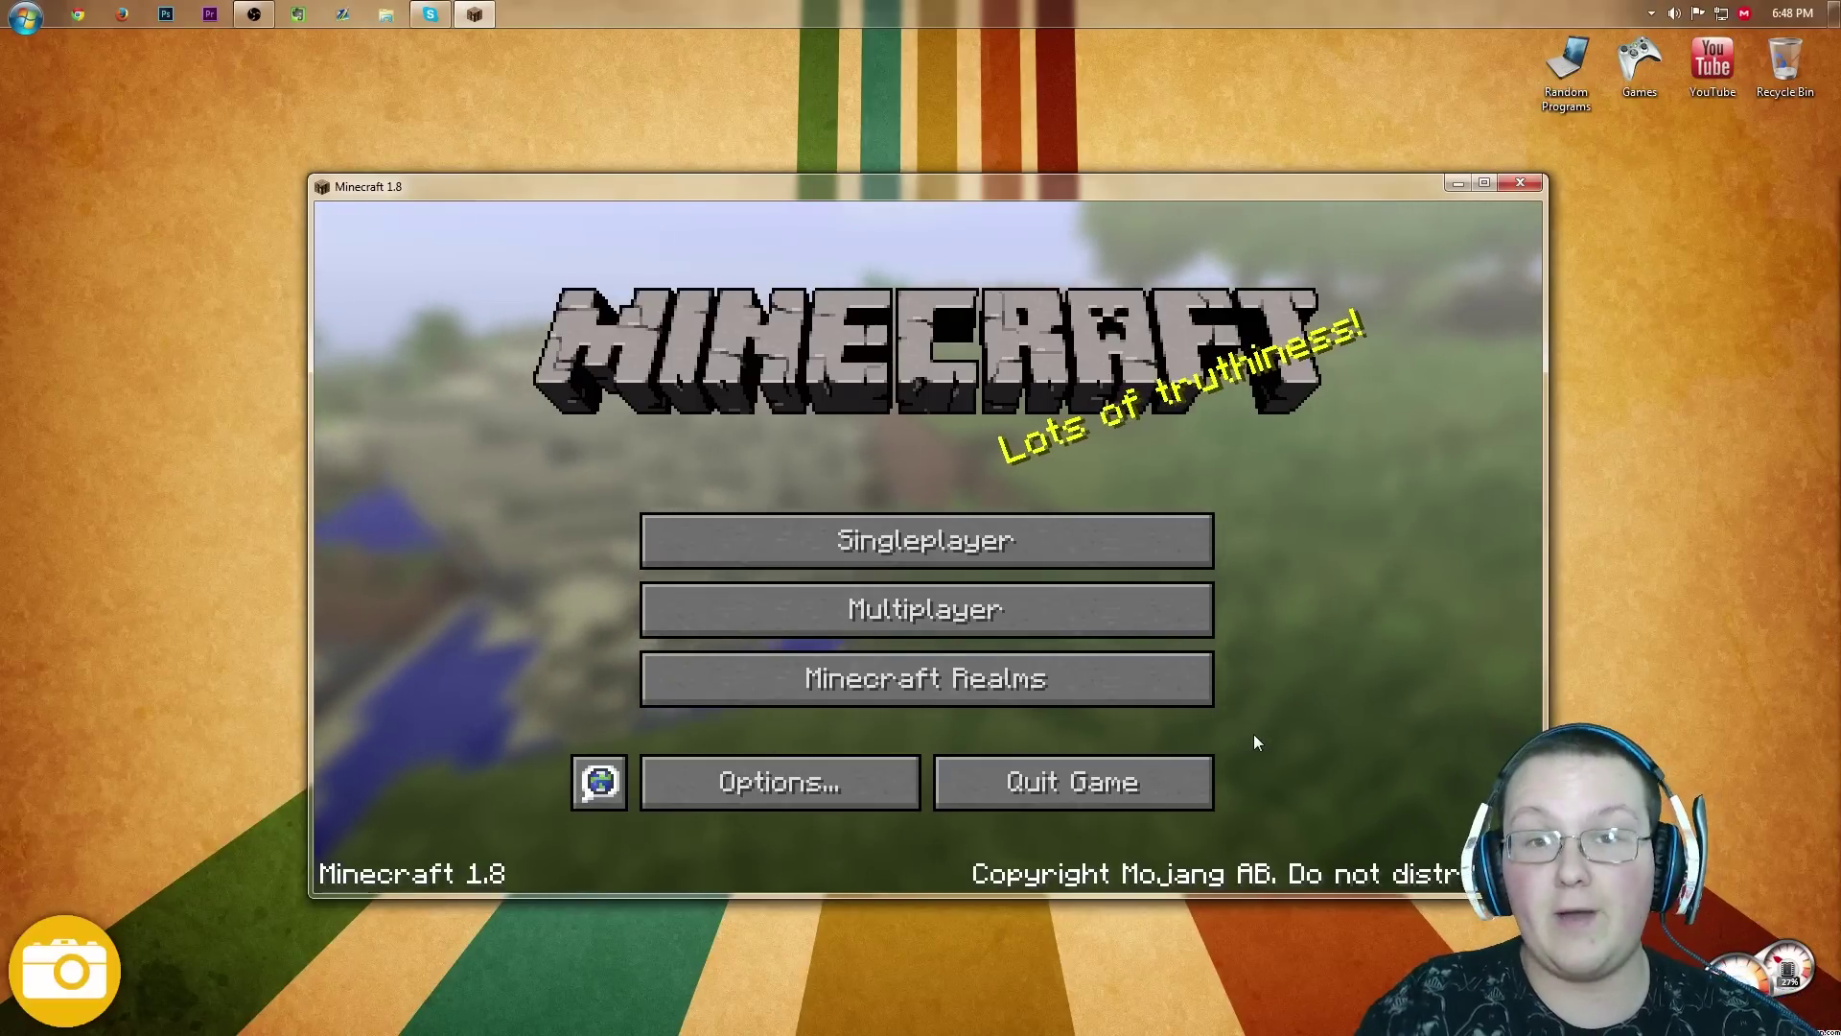
# Step: Set the graphics quality to Fast in the game's video settings
pyautogui.click(830, 802)
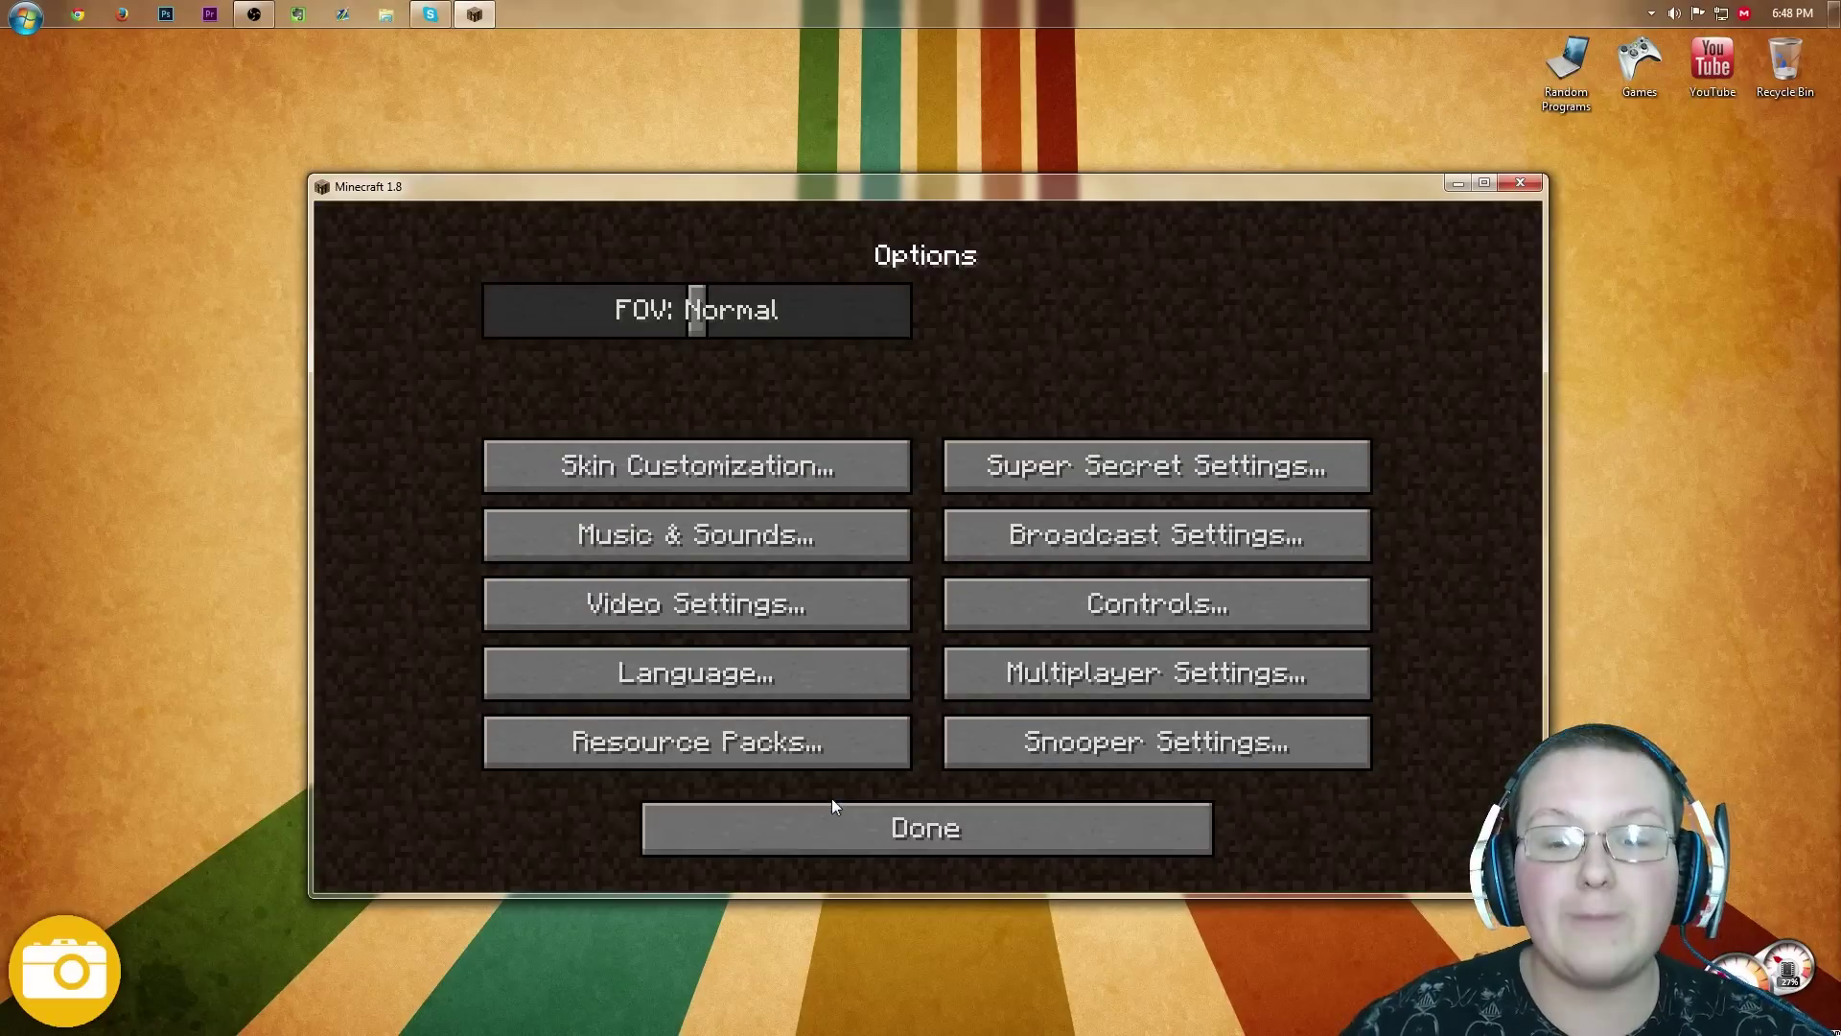
pyautogui.click(769, 581)
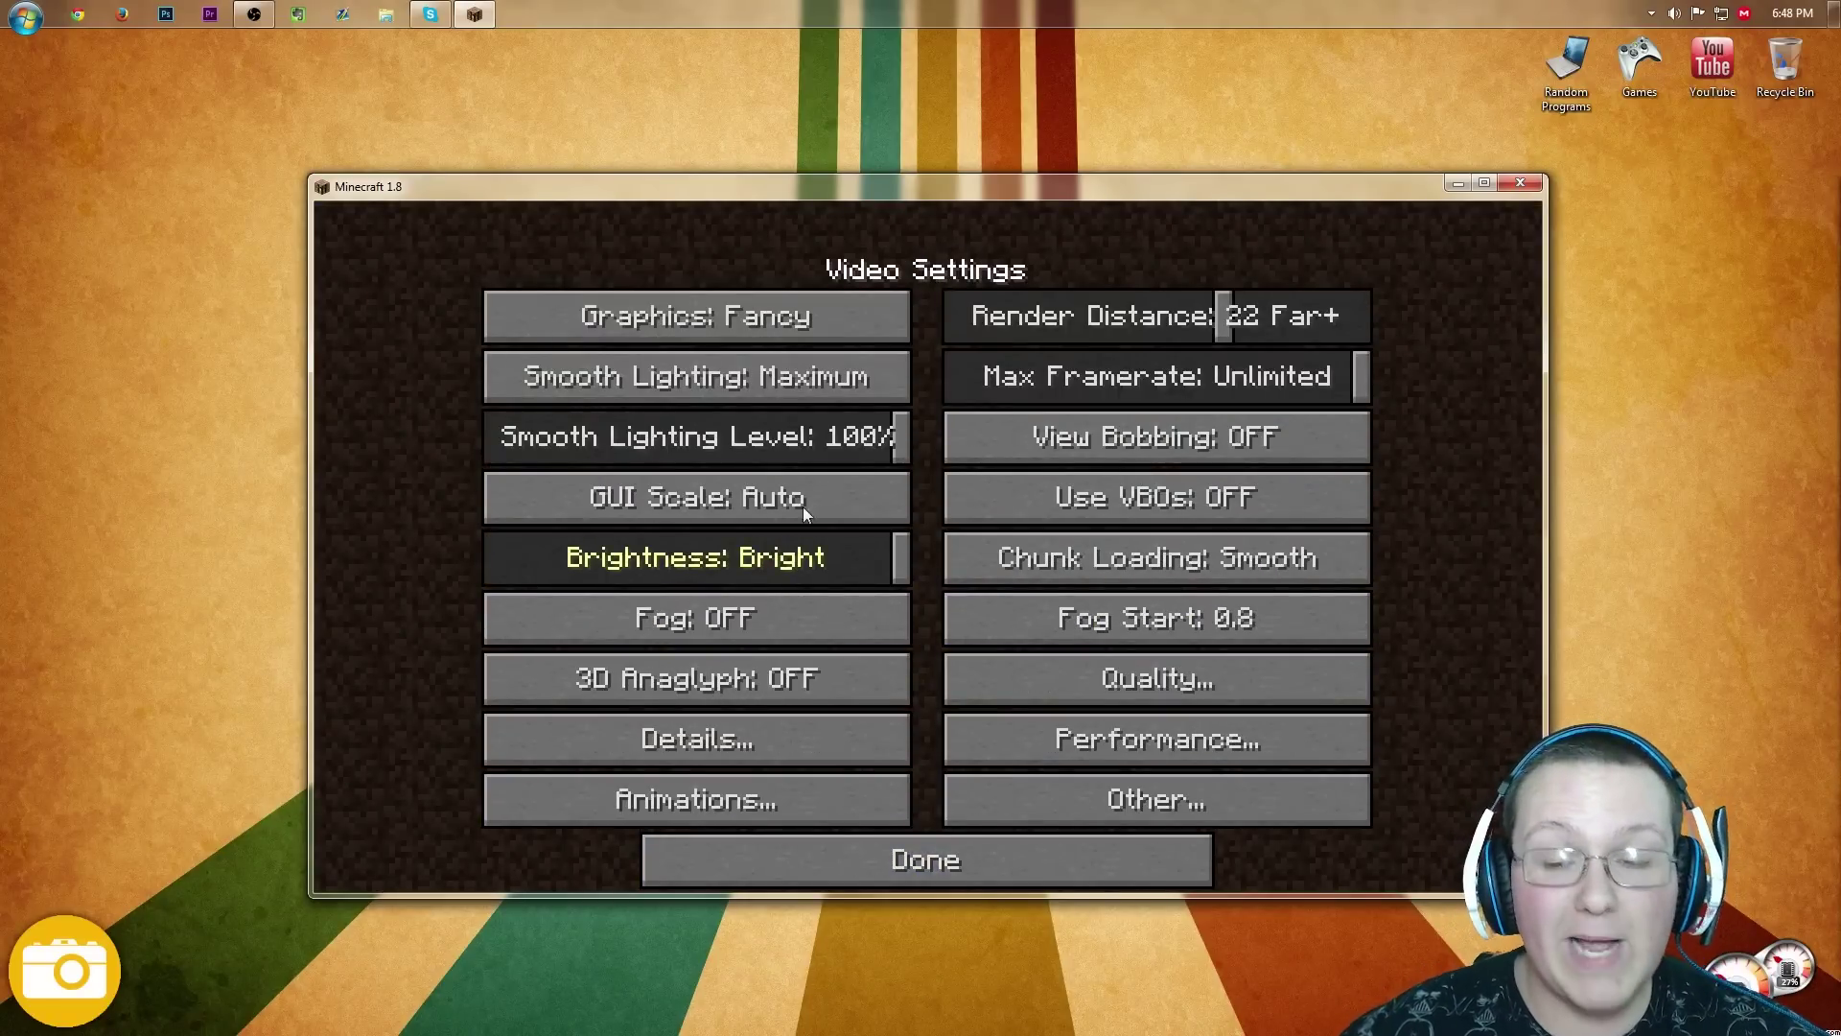
pyautogui.moveTo(725, 319)
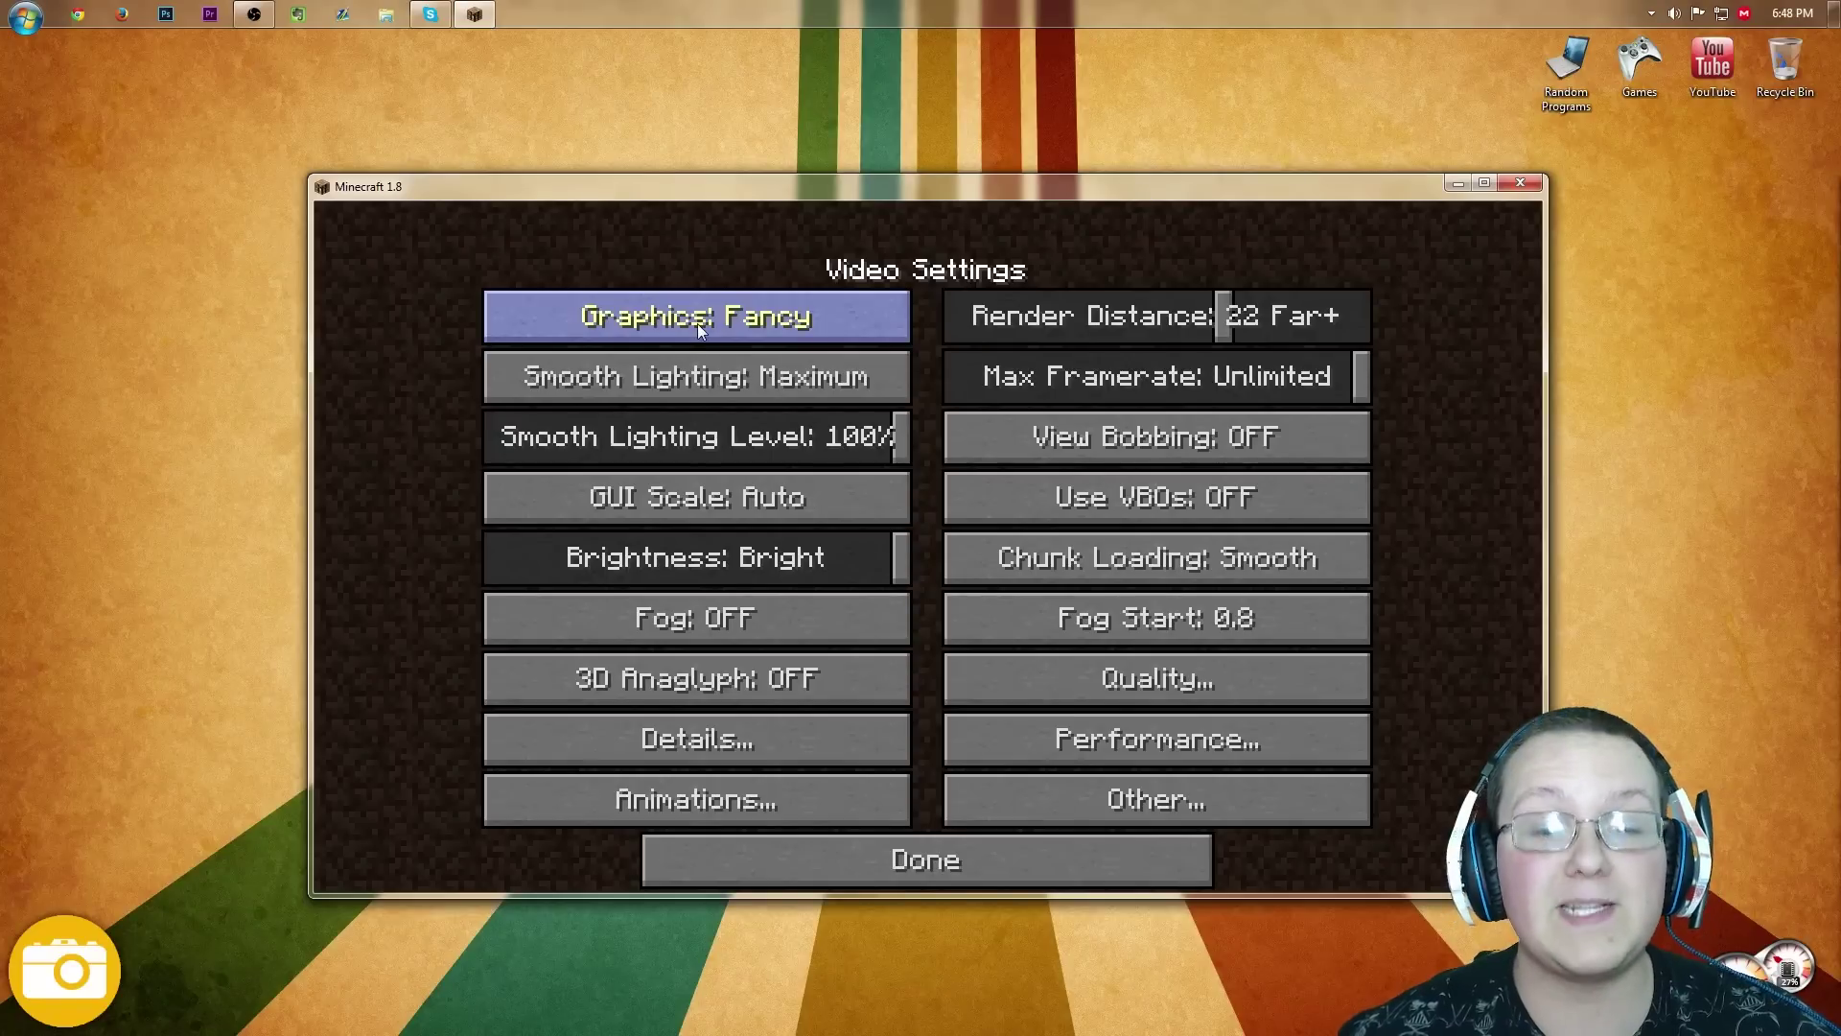
pyautogui.click(698, 322)
pyautogui.click(710, 311)
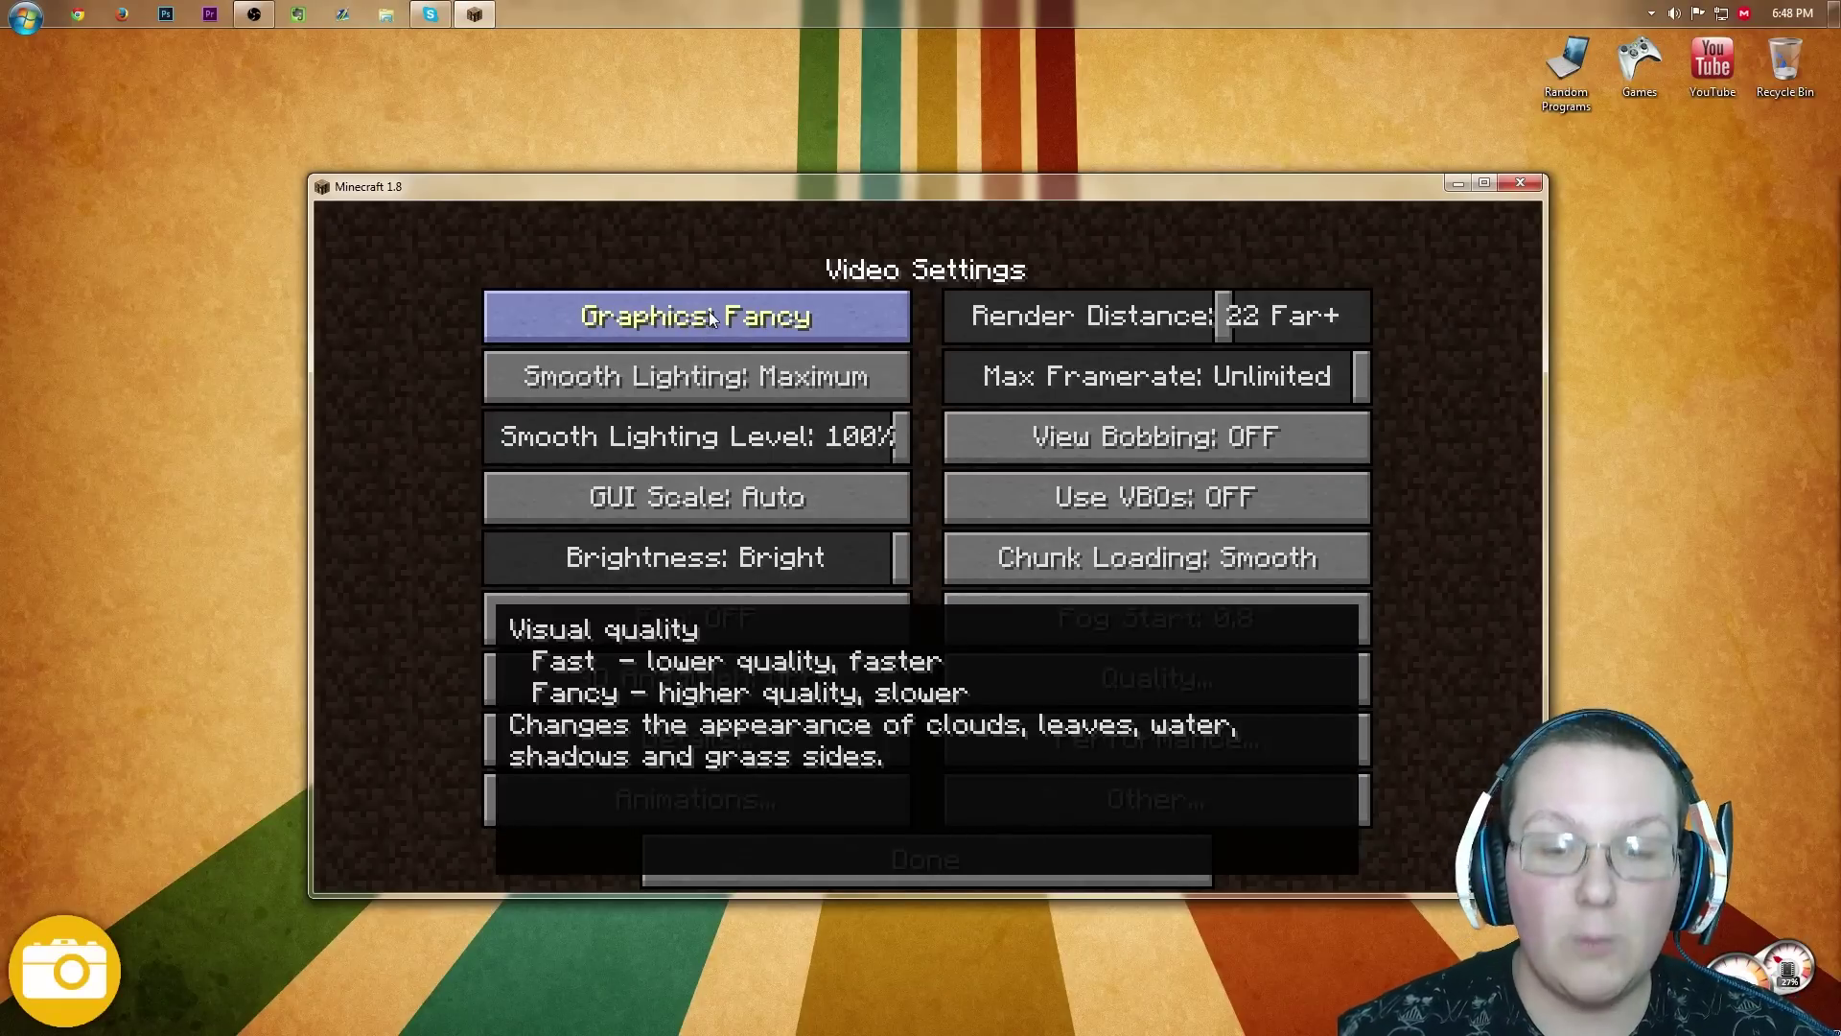
pyautogui.click(710, 311)
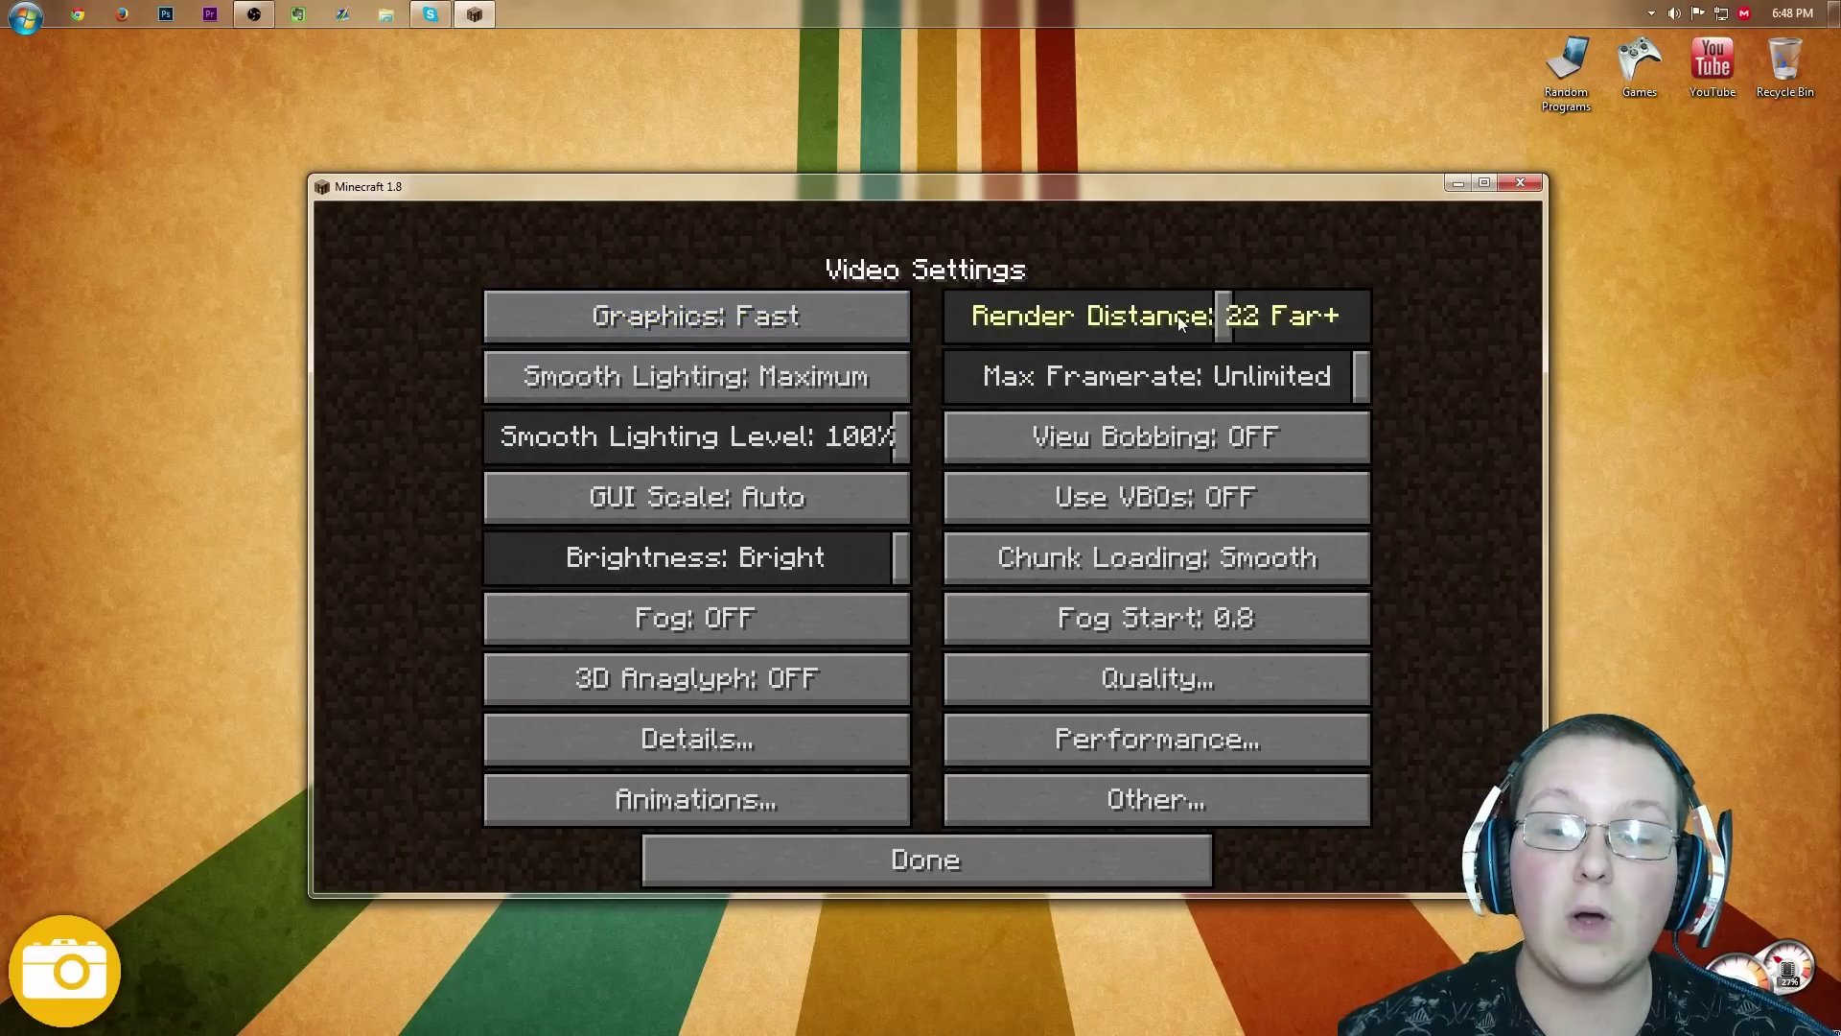
# Step: Reduce the render distance to 2 Tiny and turn smooth lighting and its level off, with max framerate at Unlimited
pyautogui.moveTo(1178, 314); pyautogui.dragTo(898, 292)
pyautogui.click(641, 384)
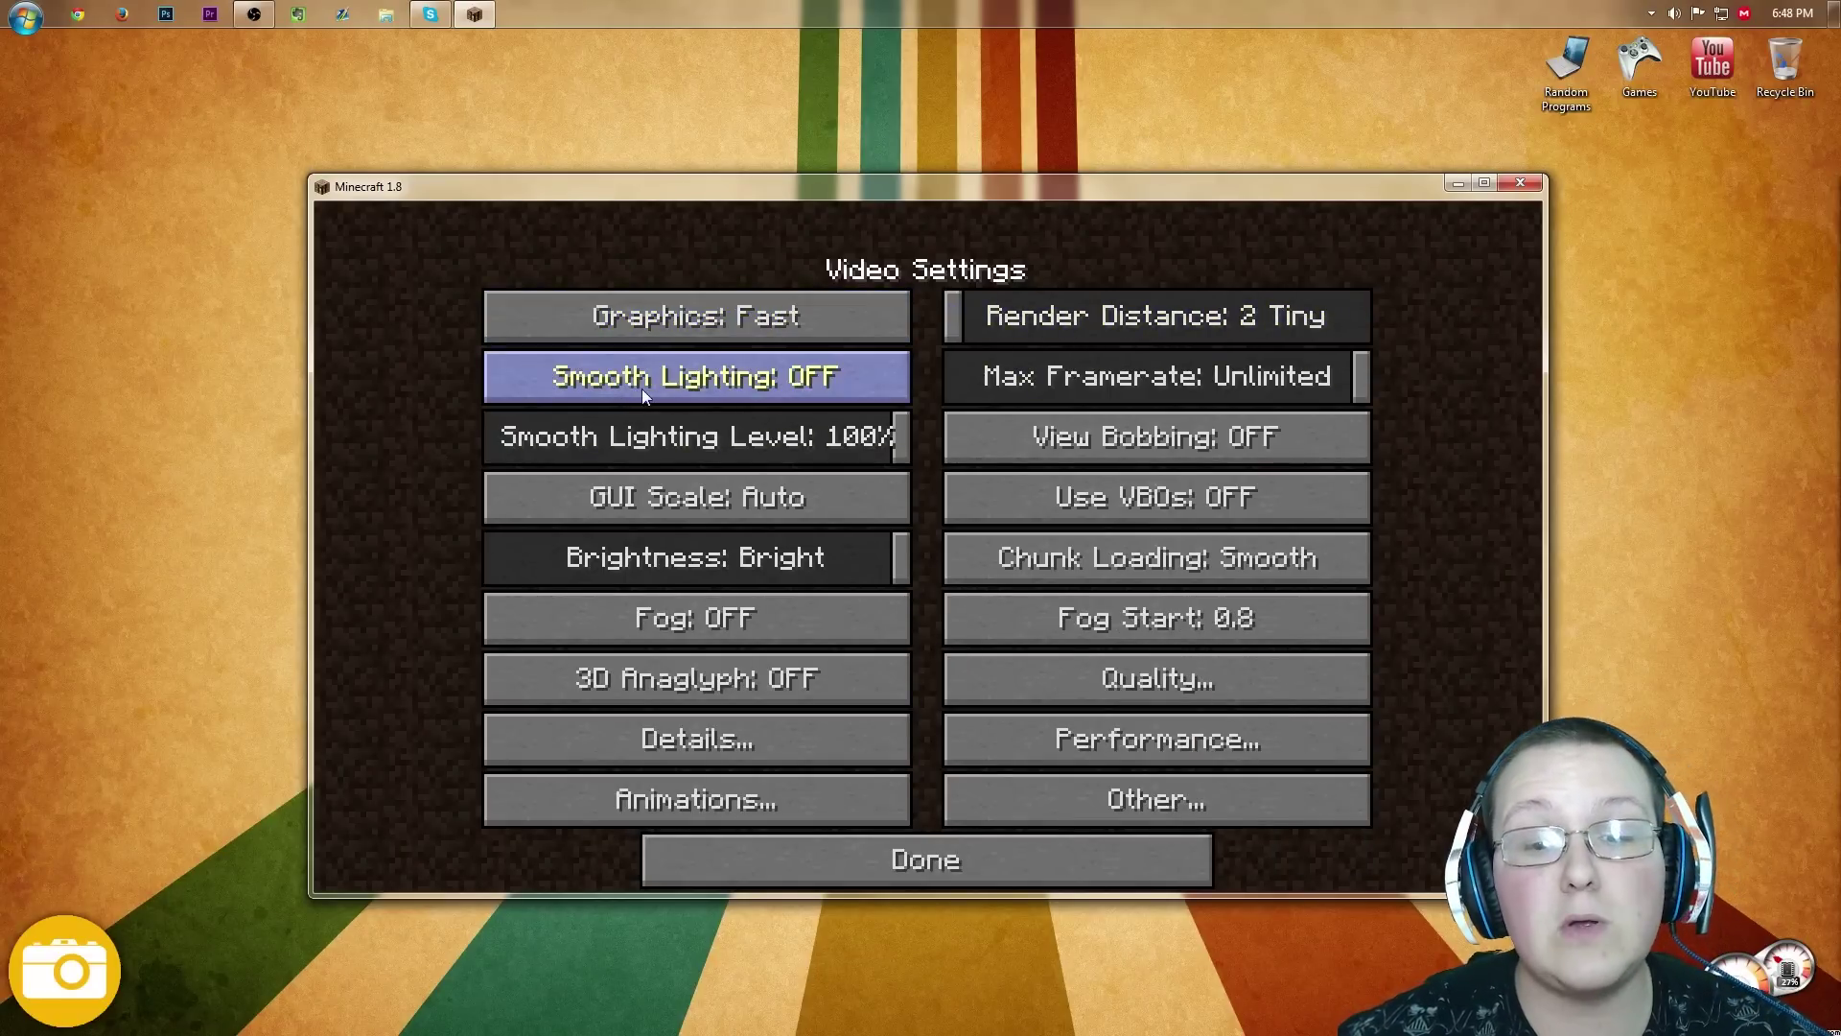
pyautogui.moveTo(901, 436); pyautogui.dragTo(276, 377)
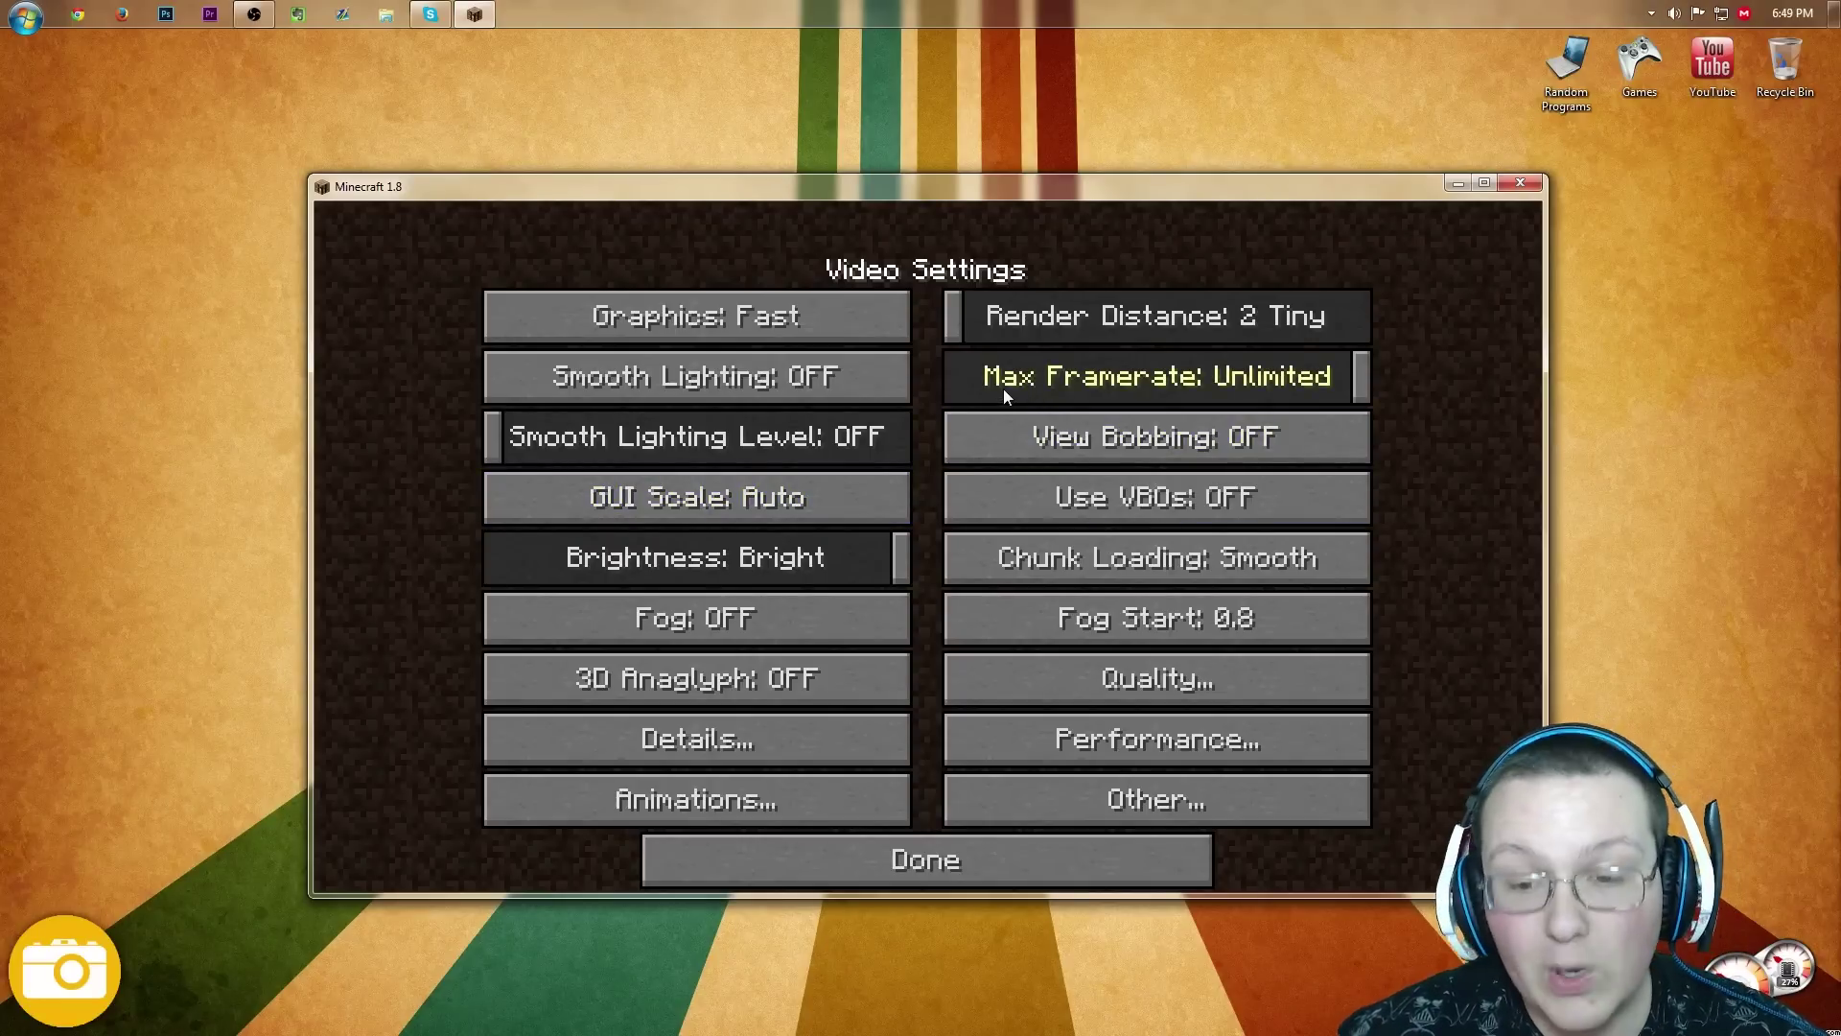
pyautogui.moveTo(1003, 388); pyautogui.dragTo(1364, 375)
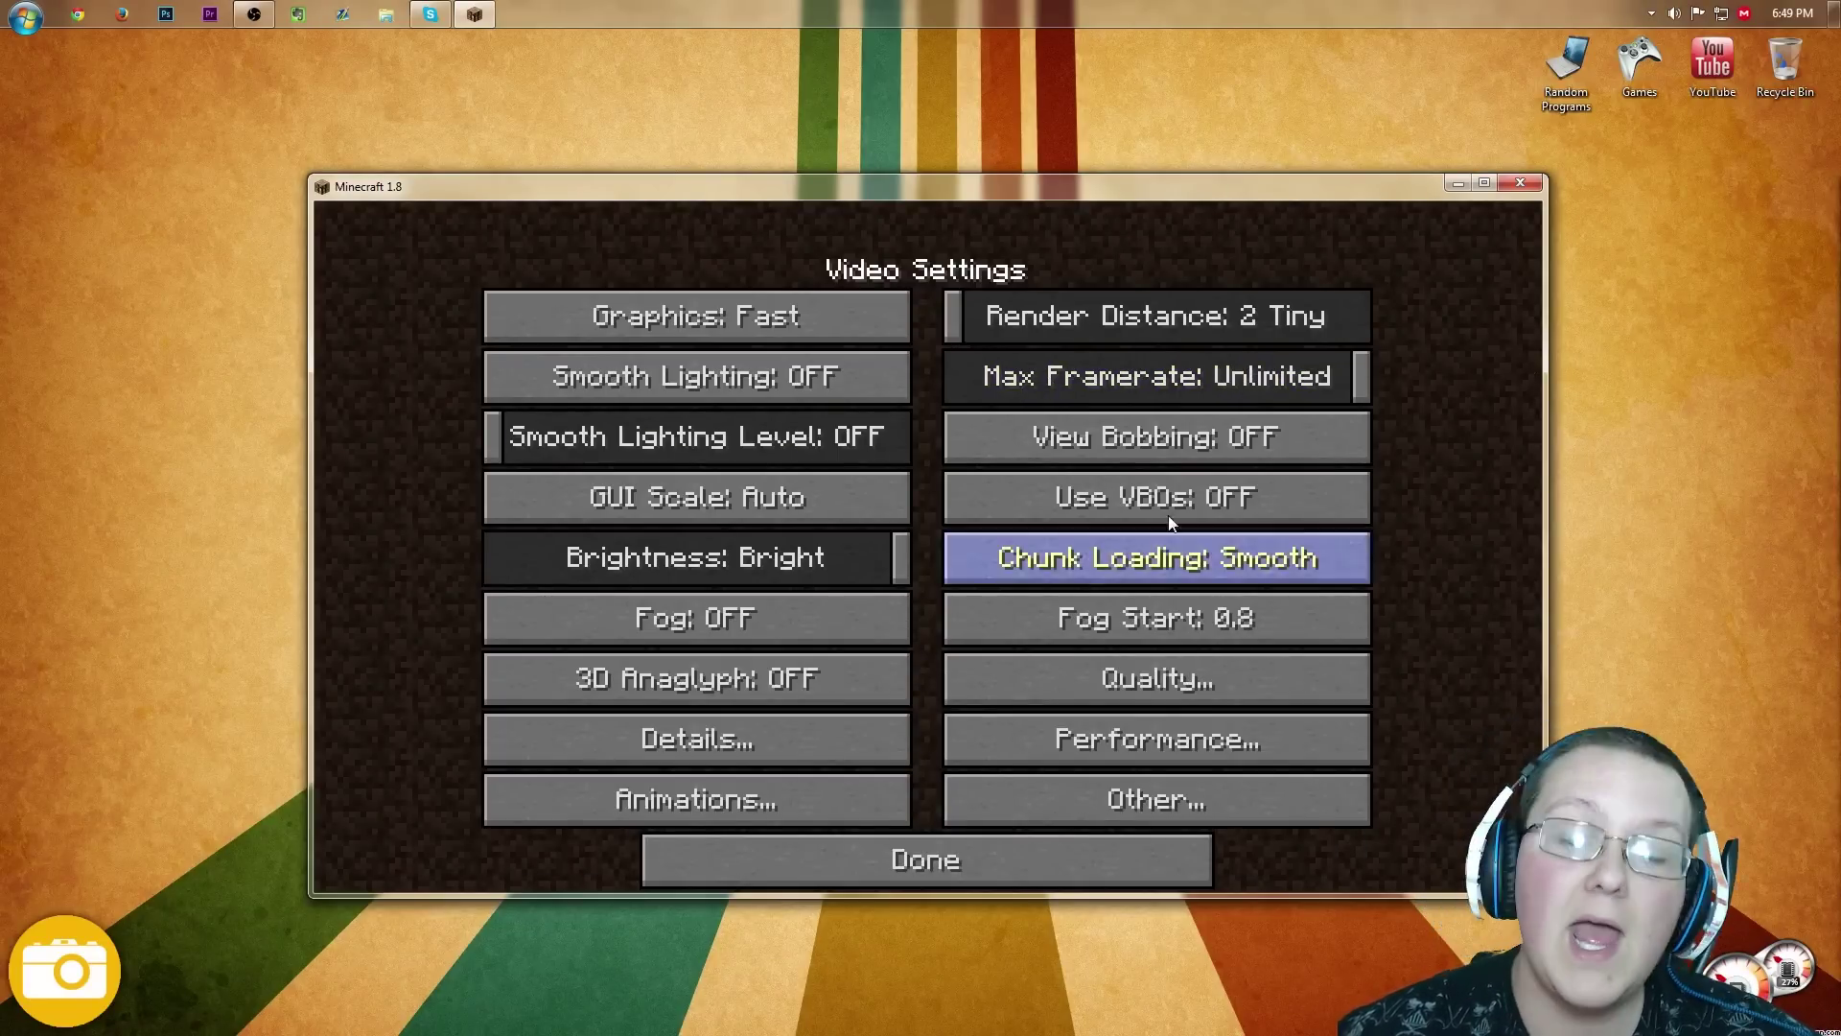
# Step: Cycle the GUI scale through its sizes back to Auto, and try brightness at +47% before restoring Bright
pyautogui.moveTo(1138, 417)
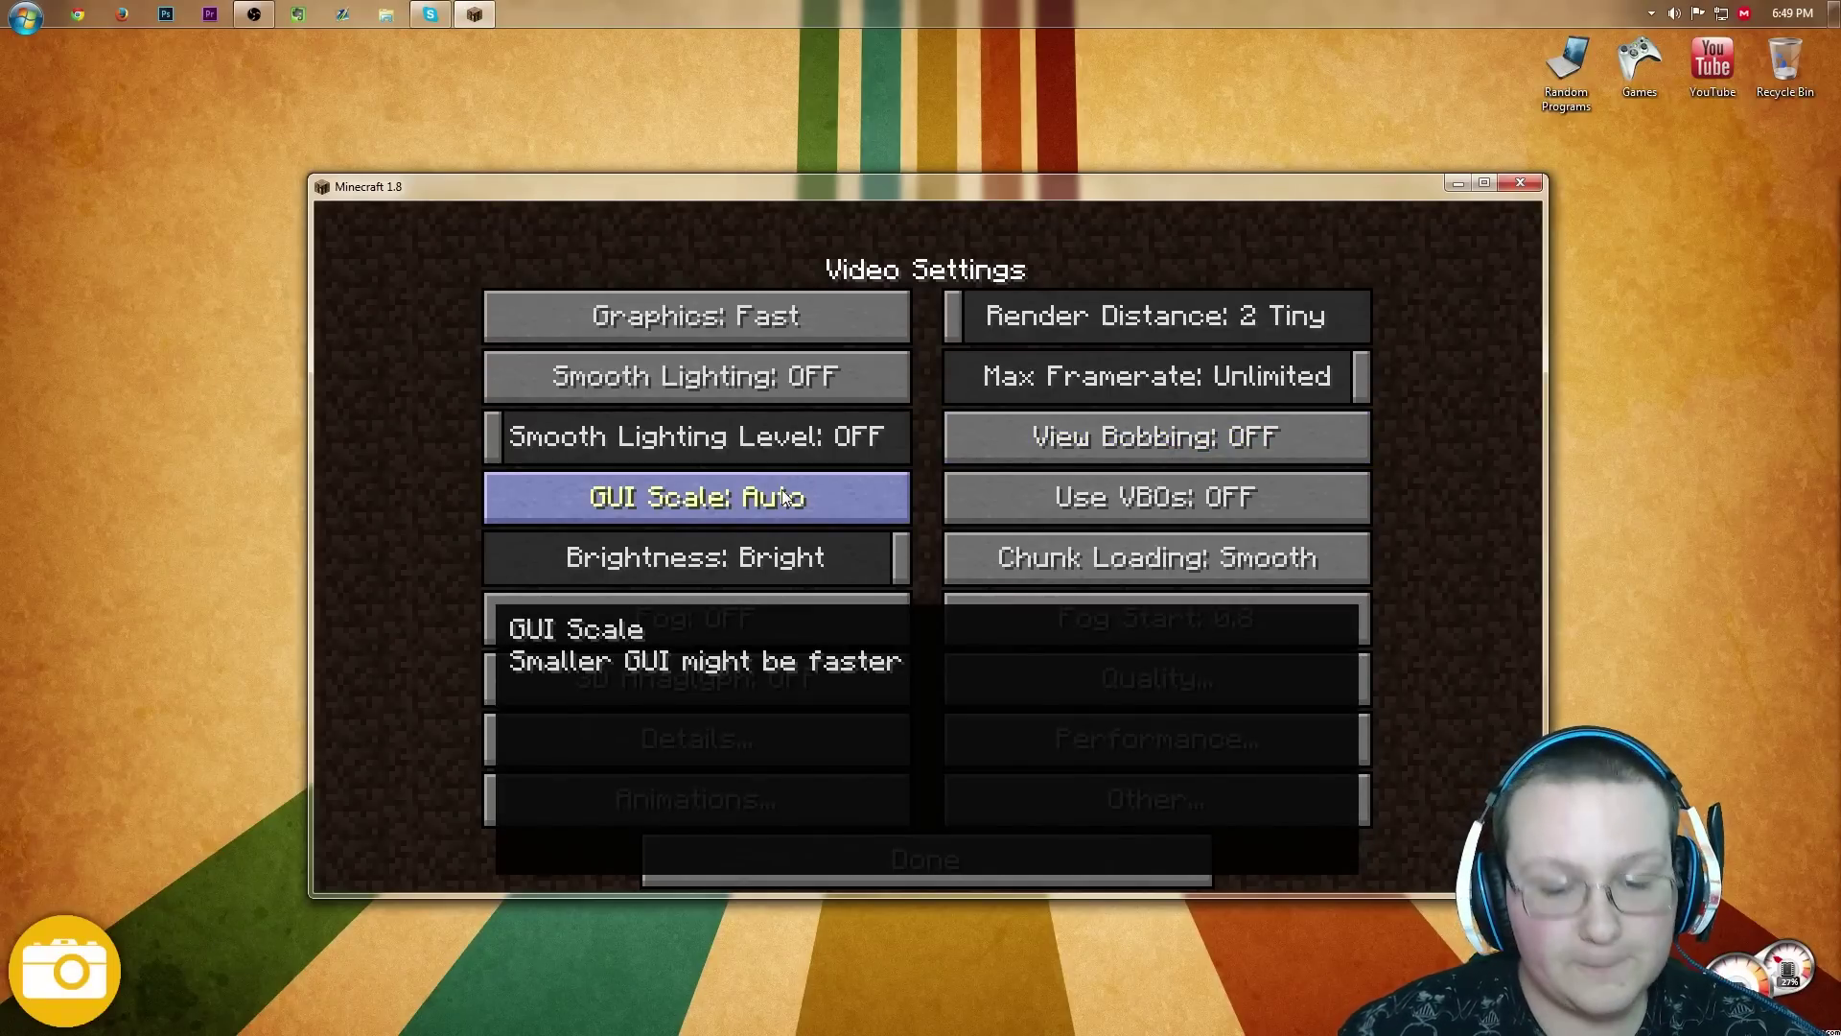
pyautogui.click(780, 489)
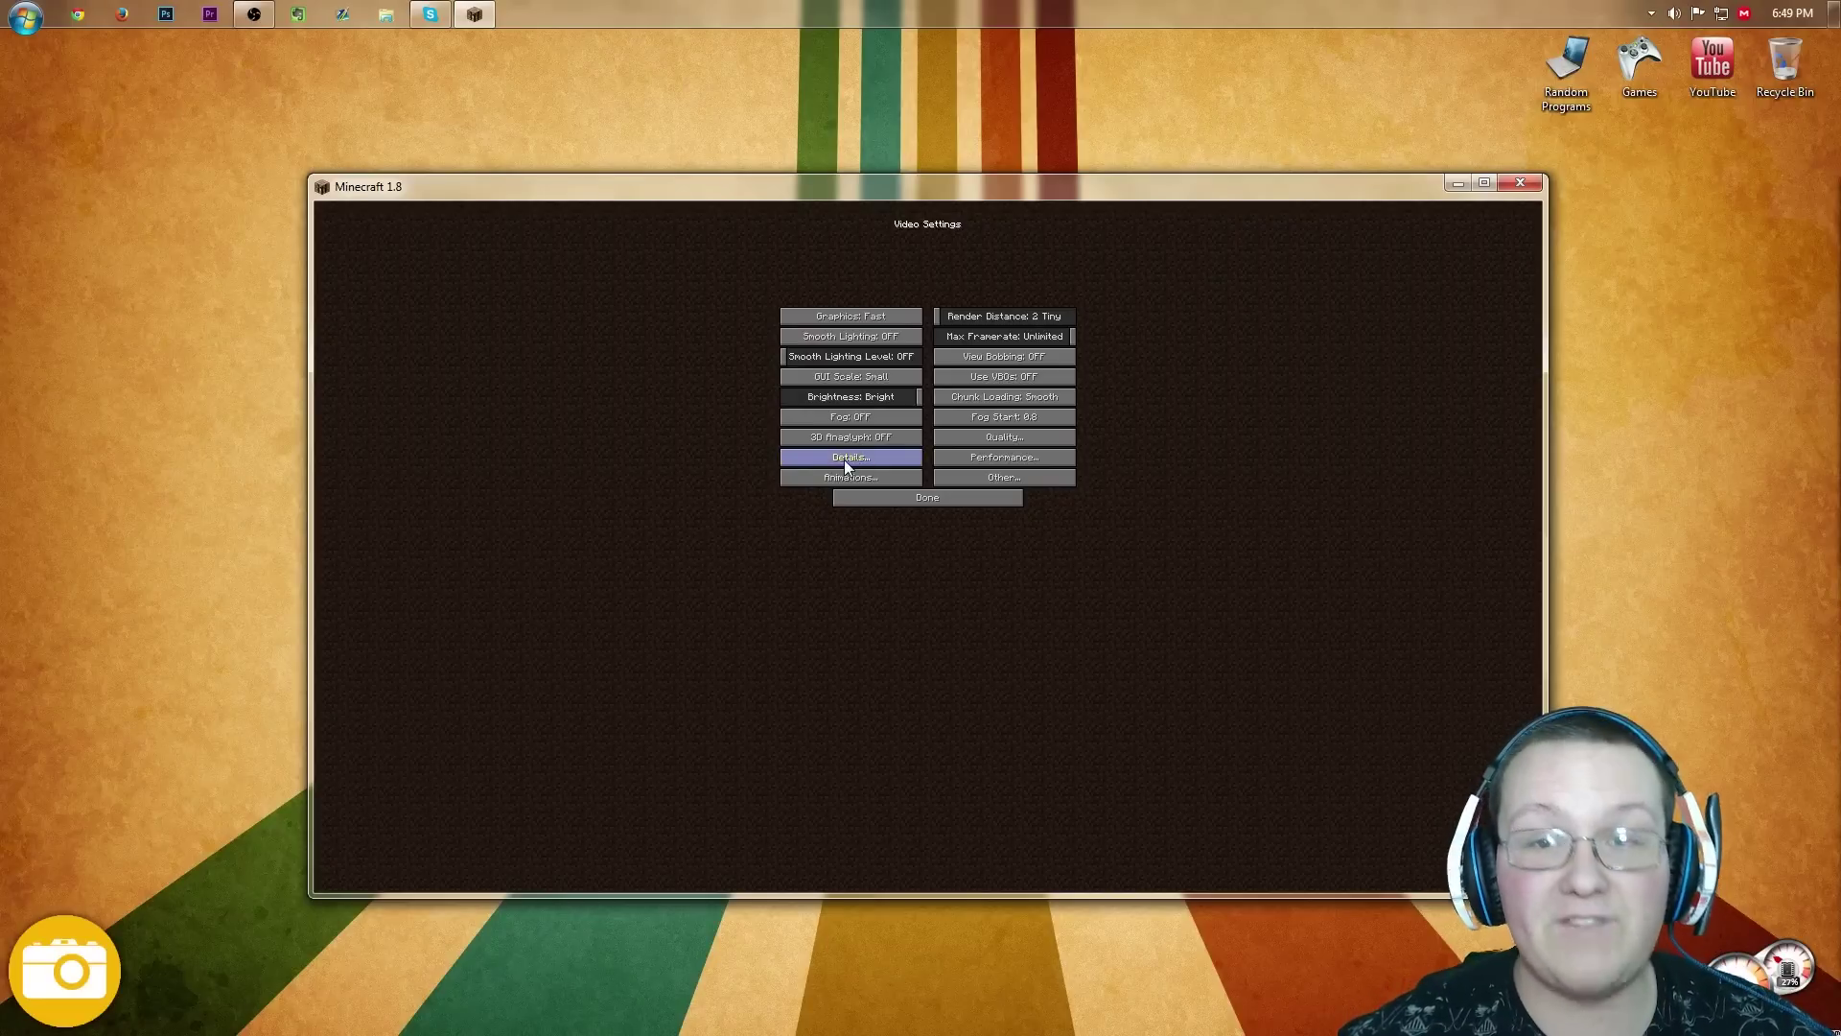
pyautogui.click(863, 374)
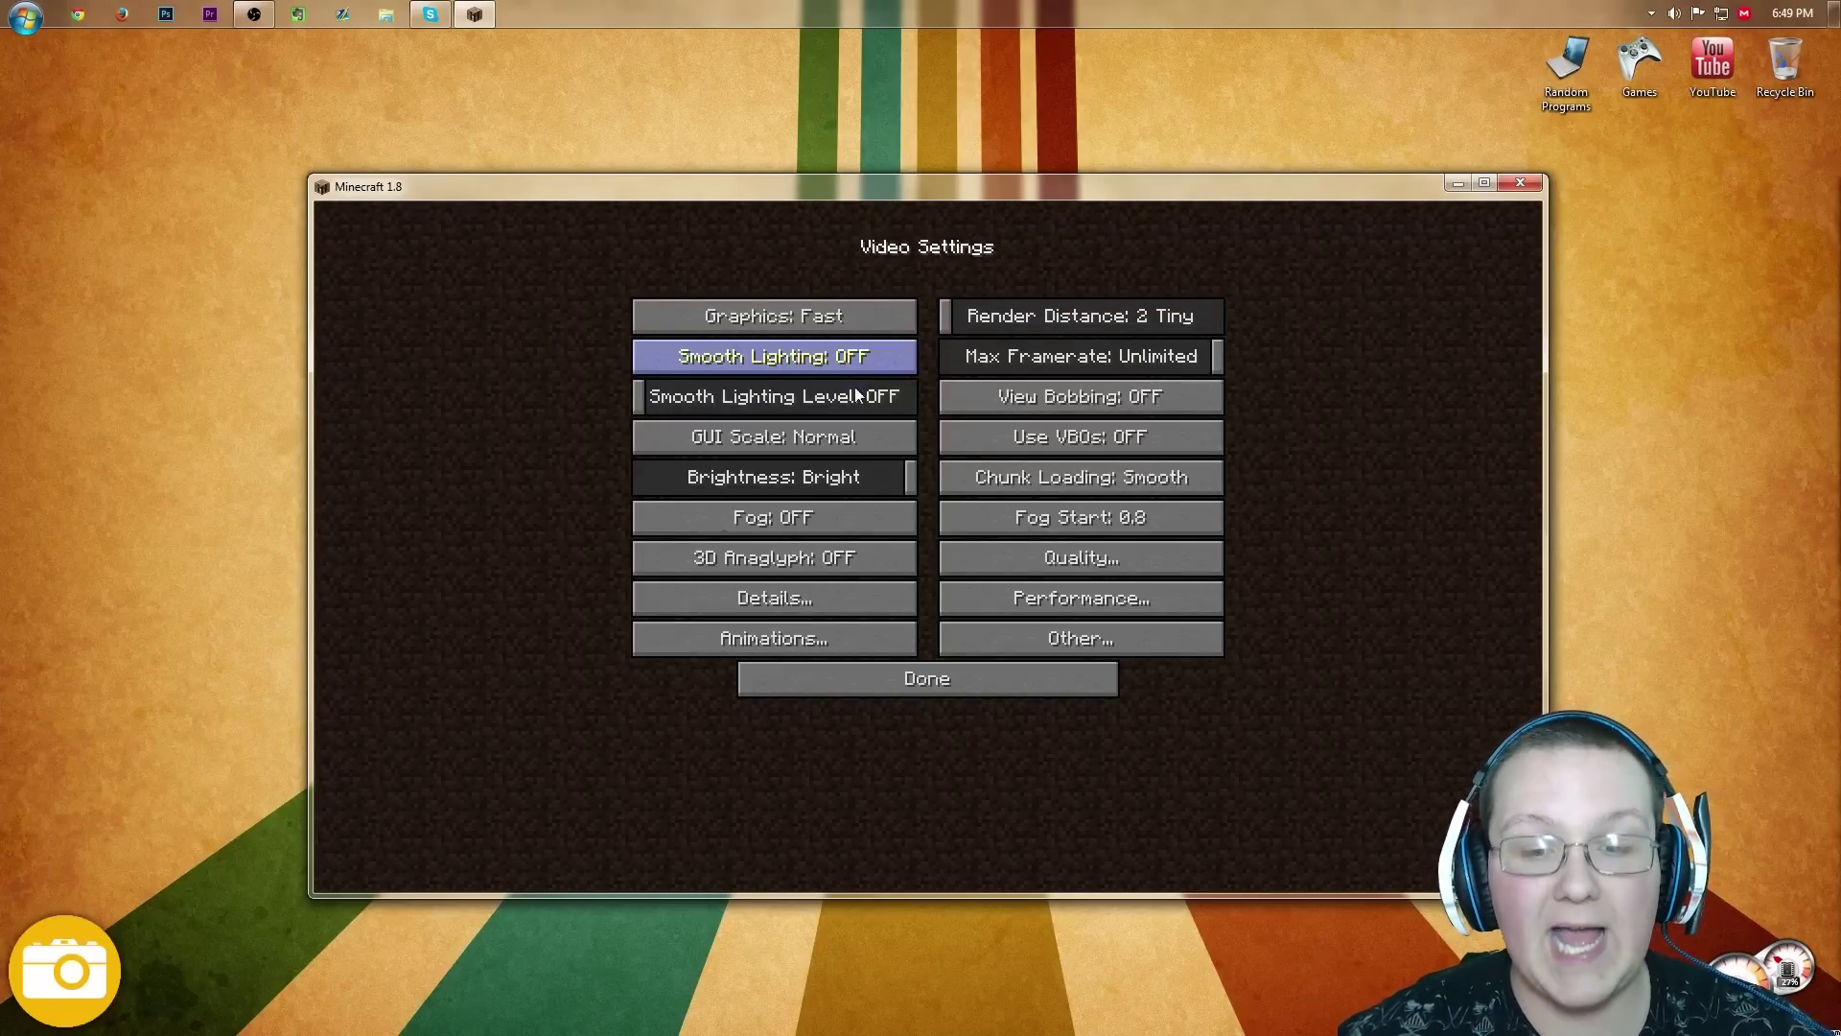
pyautogui.click(792, 439)
pyautogui.click(780, 489)
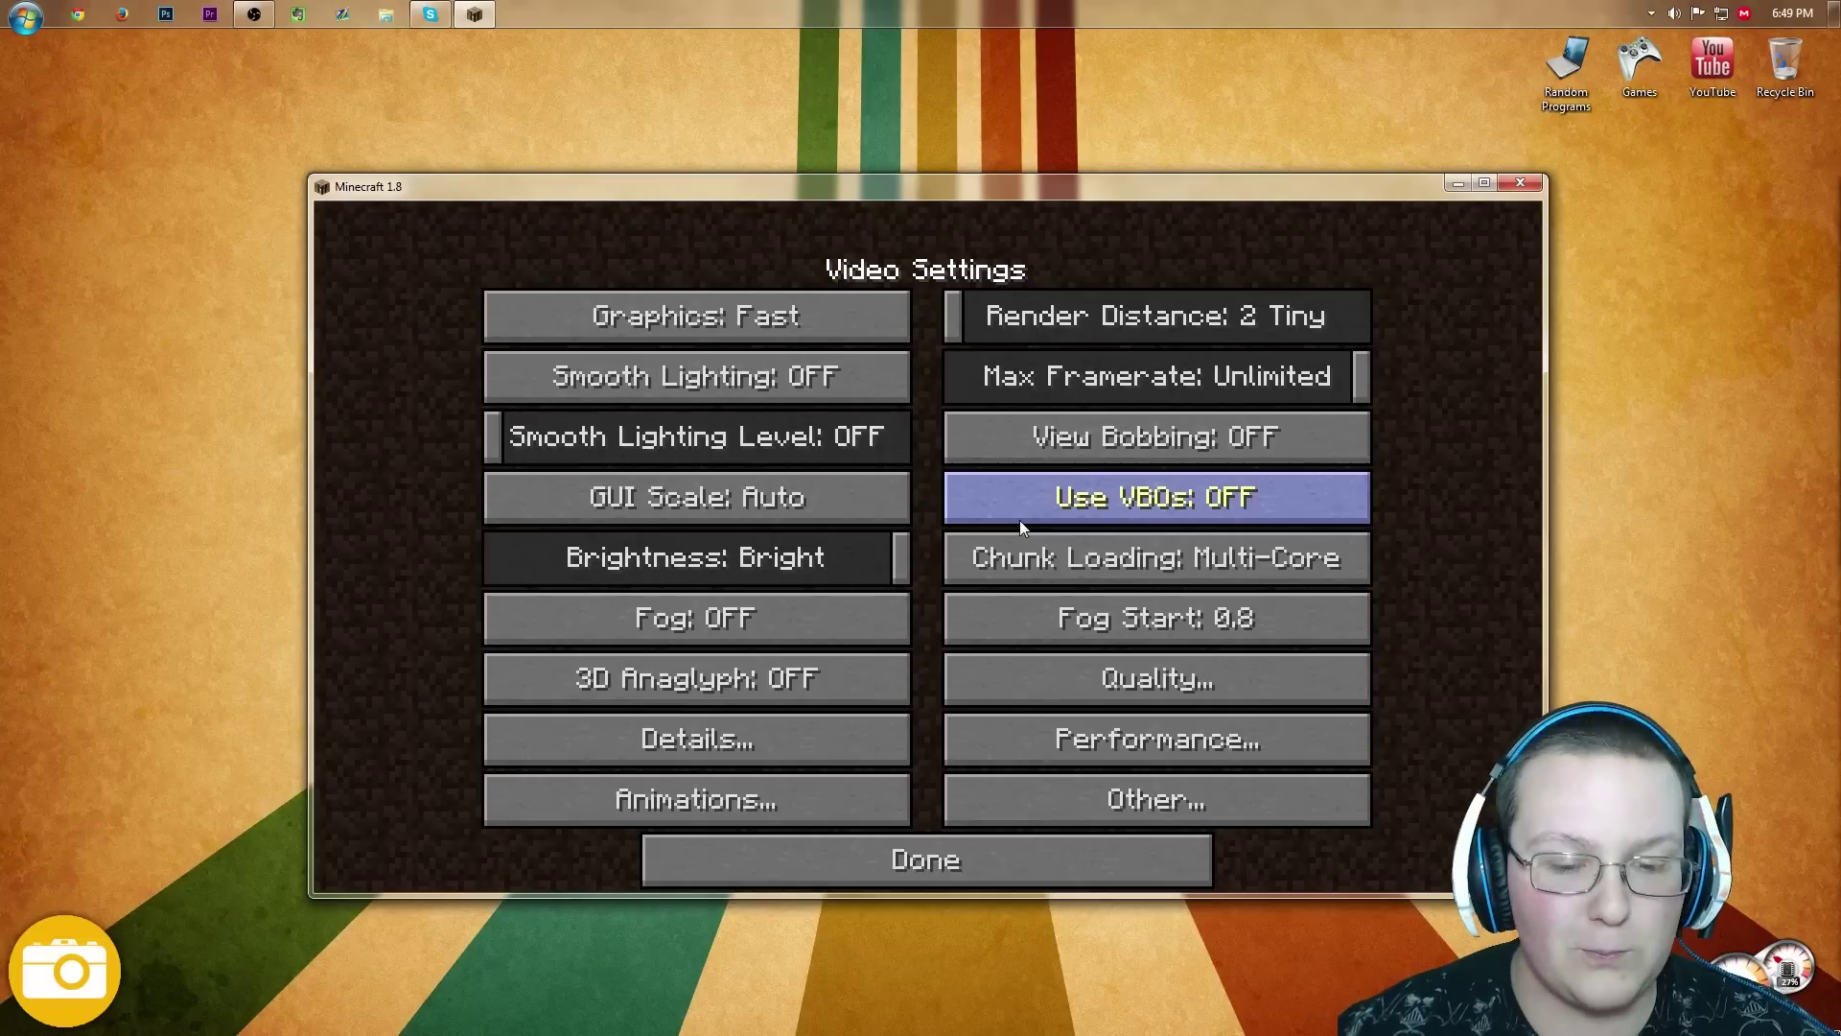
pyautogui.click(685, 558)
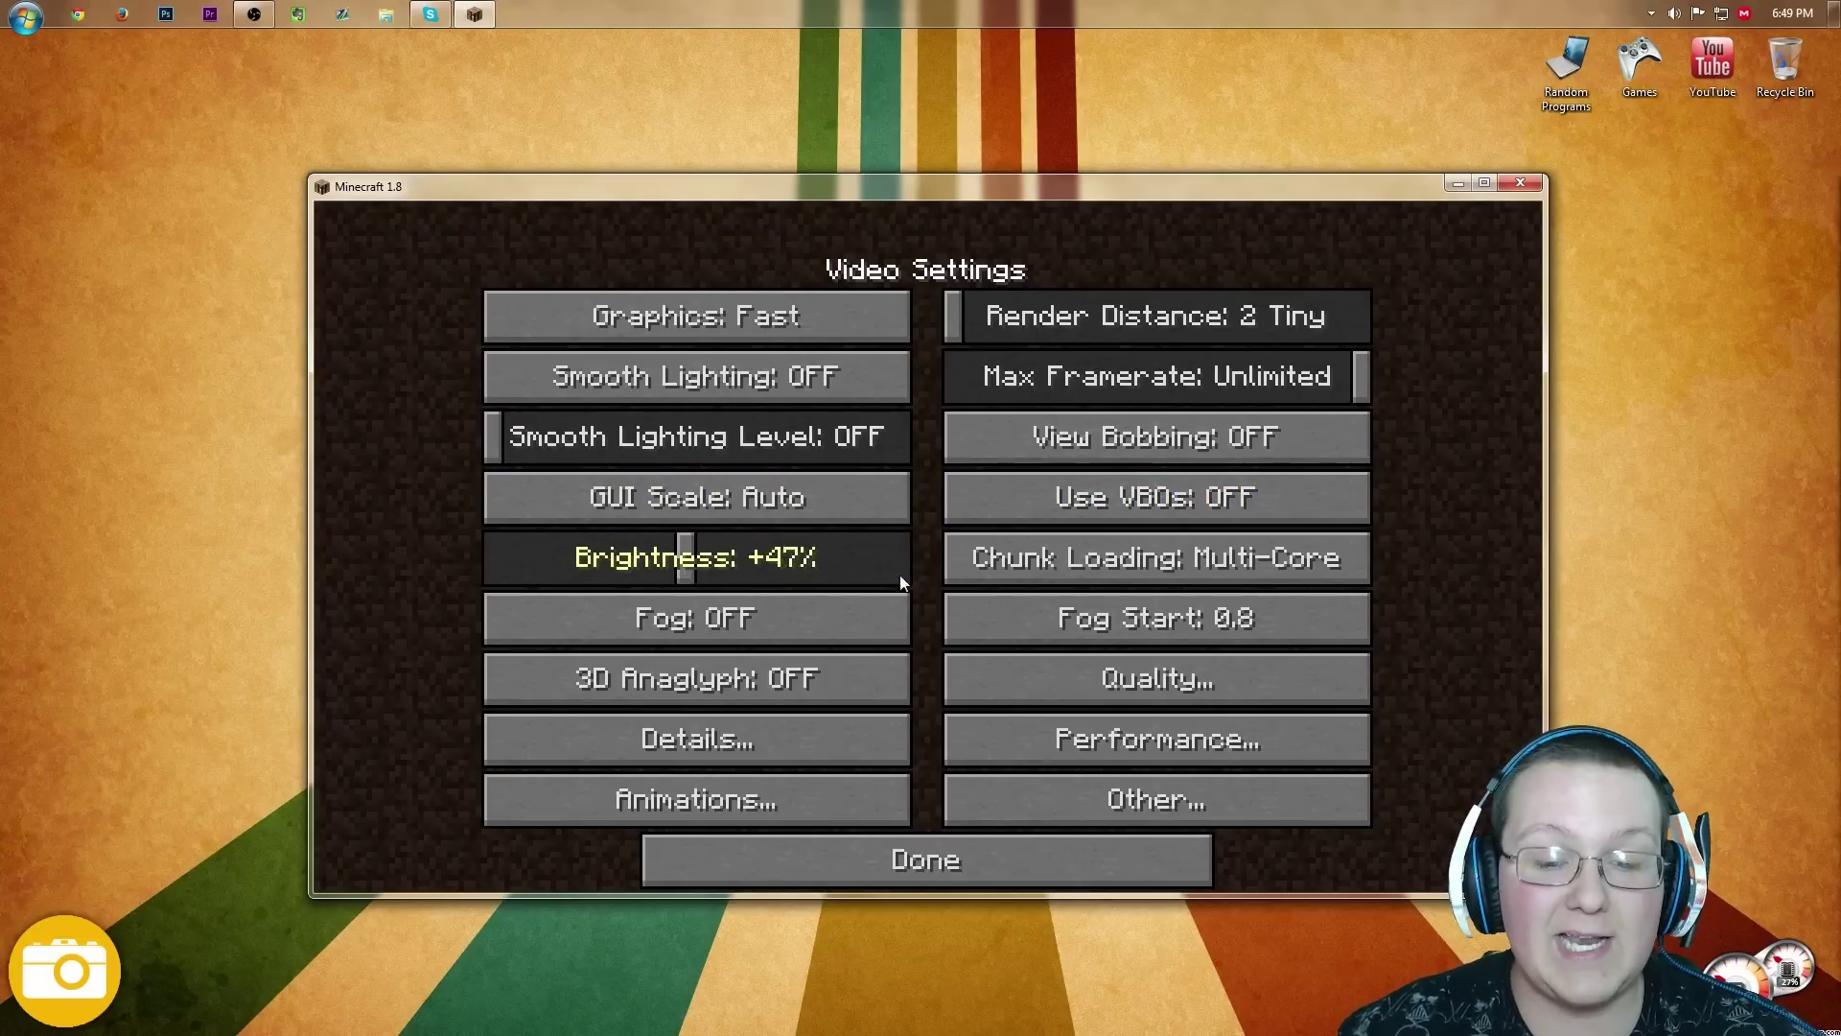
pyautogui.click(900, 582)
# Step: Cycle the chunk loading mode through its options back to Multi-Core
pyautogui.moveTo(1207, 560)
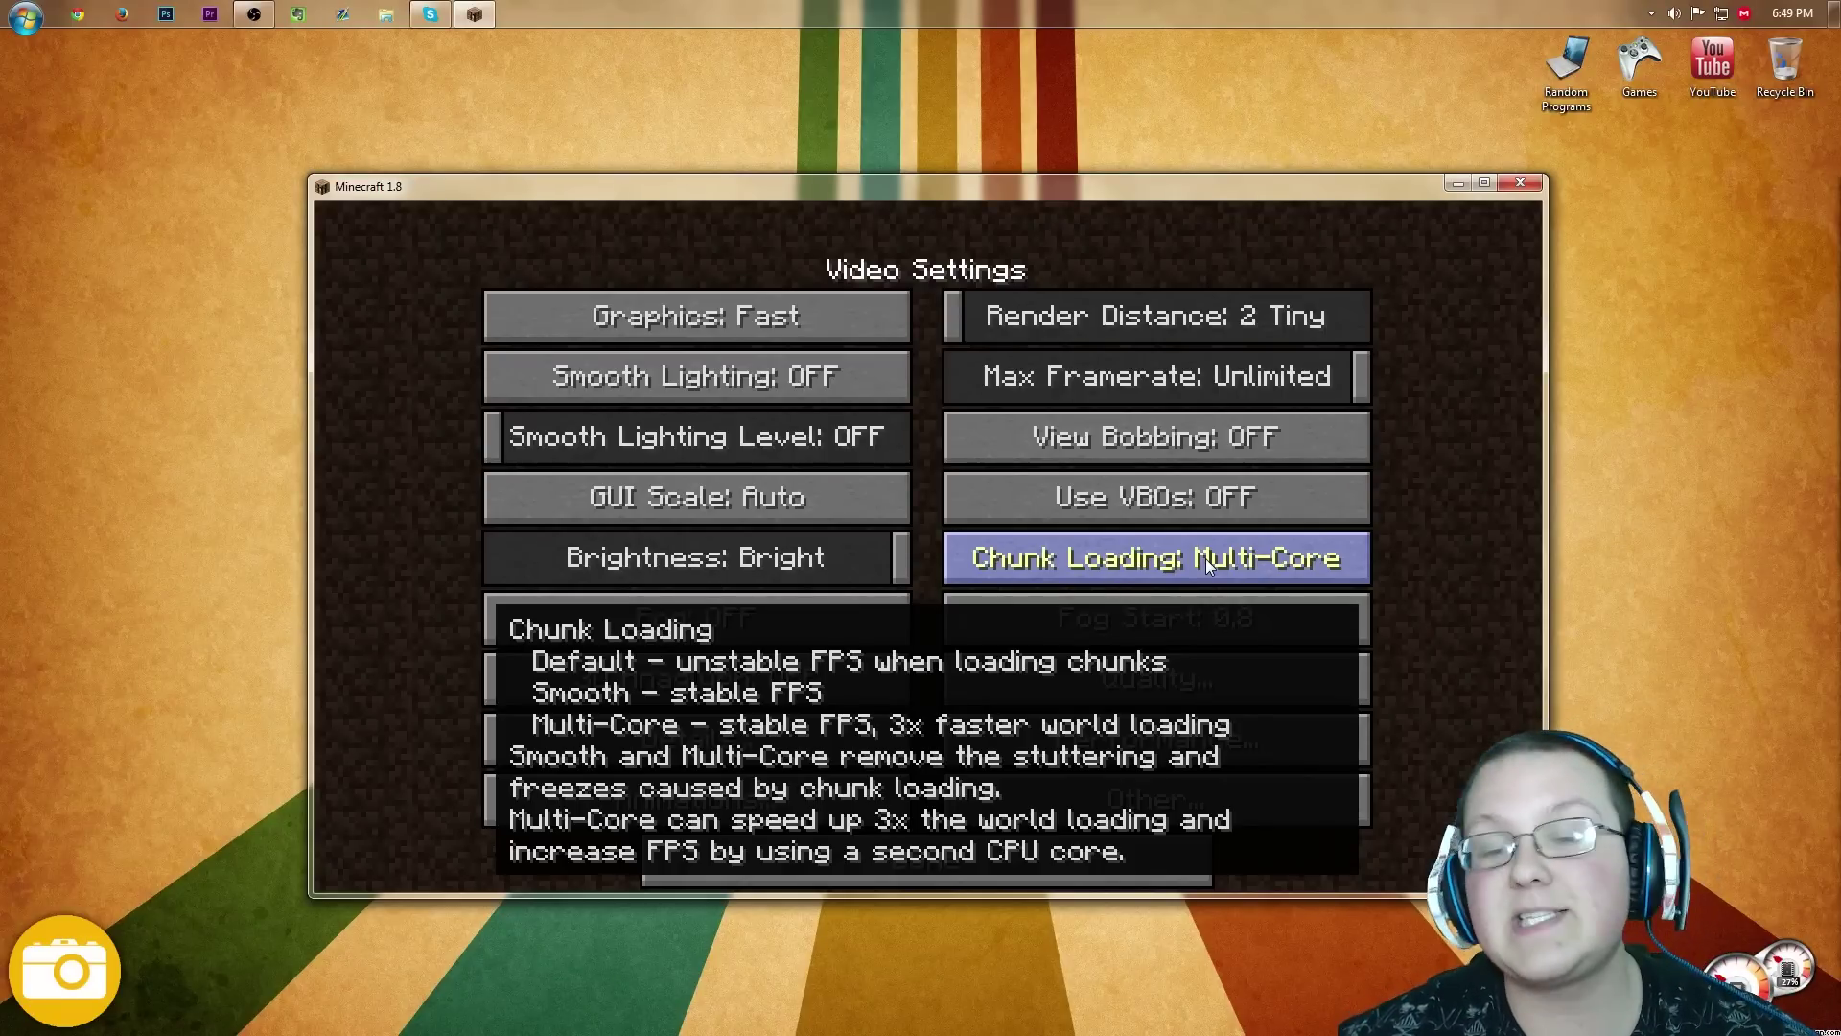
pyautogui.click(1207, 562)
pyautogui.click(1206, 562)
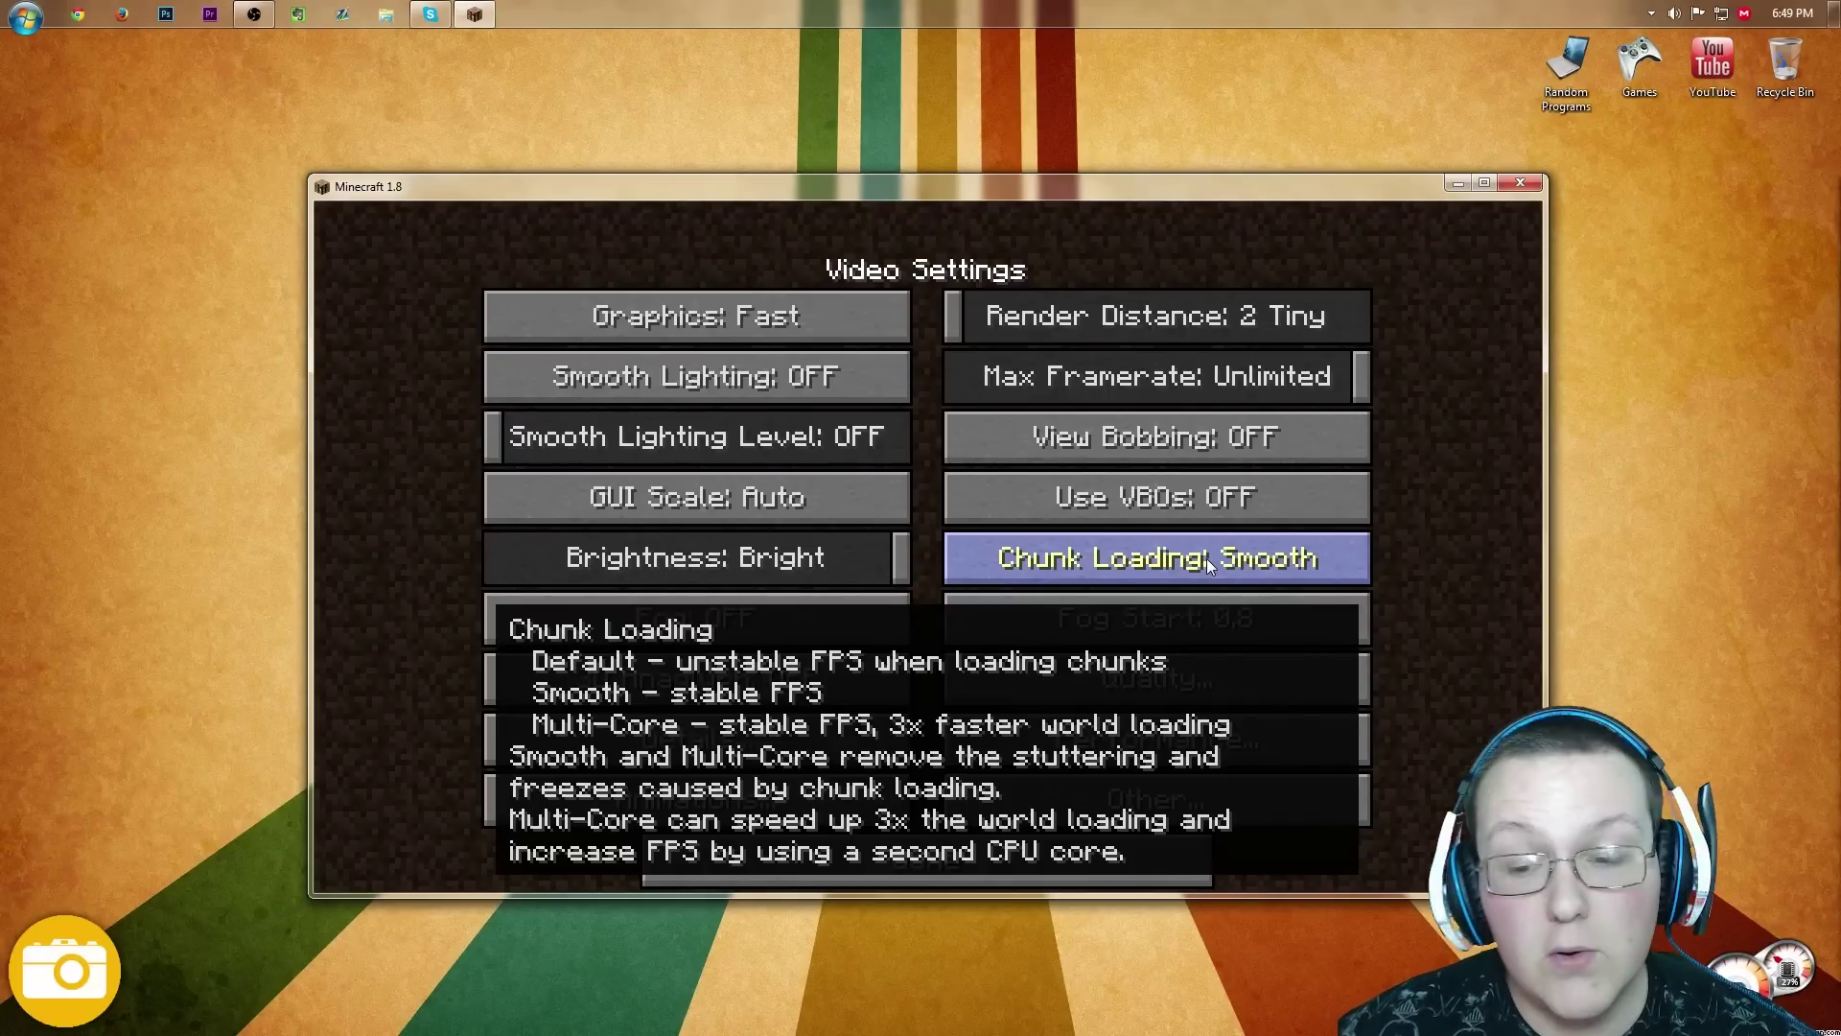
pyautogui.click(1206, 558)
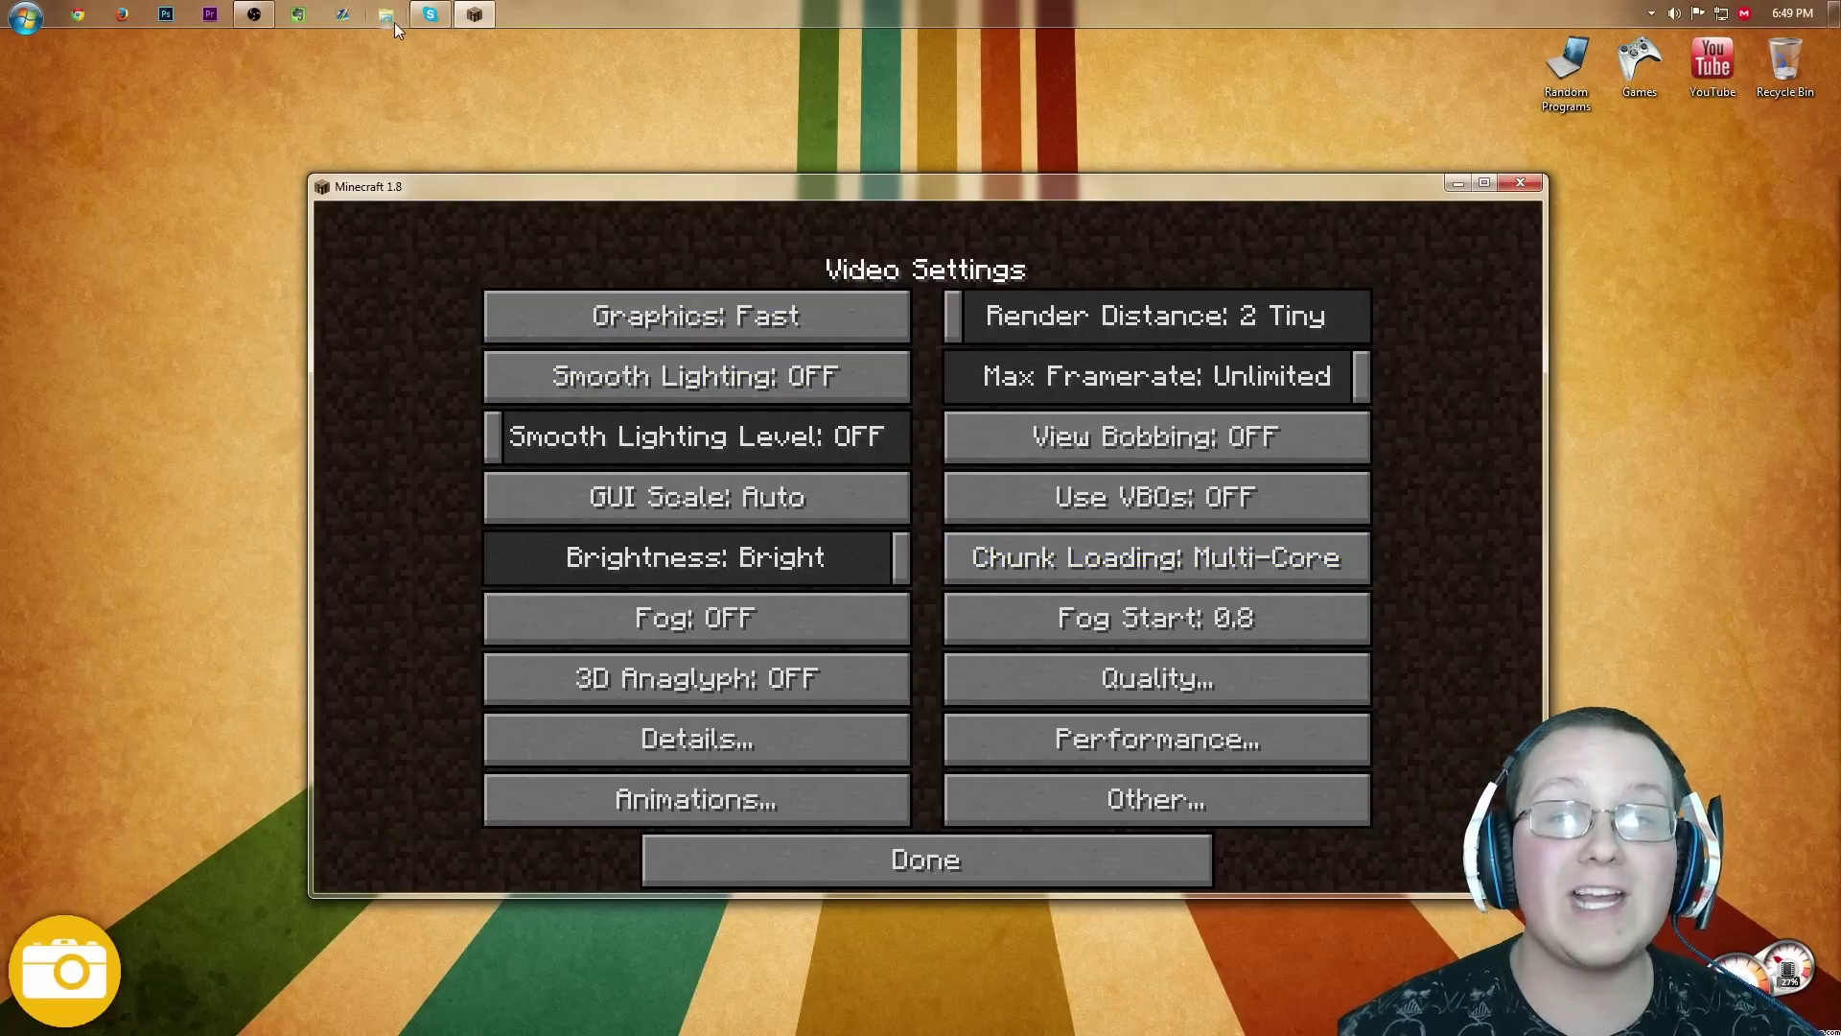
# Step: Check the processor model in the computer's system properties and close the window
pyautogui.click(25, 15)
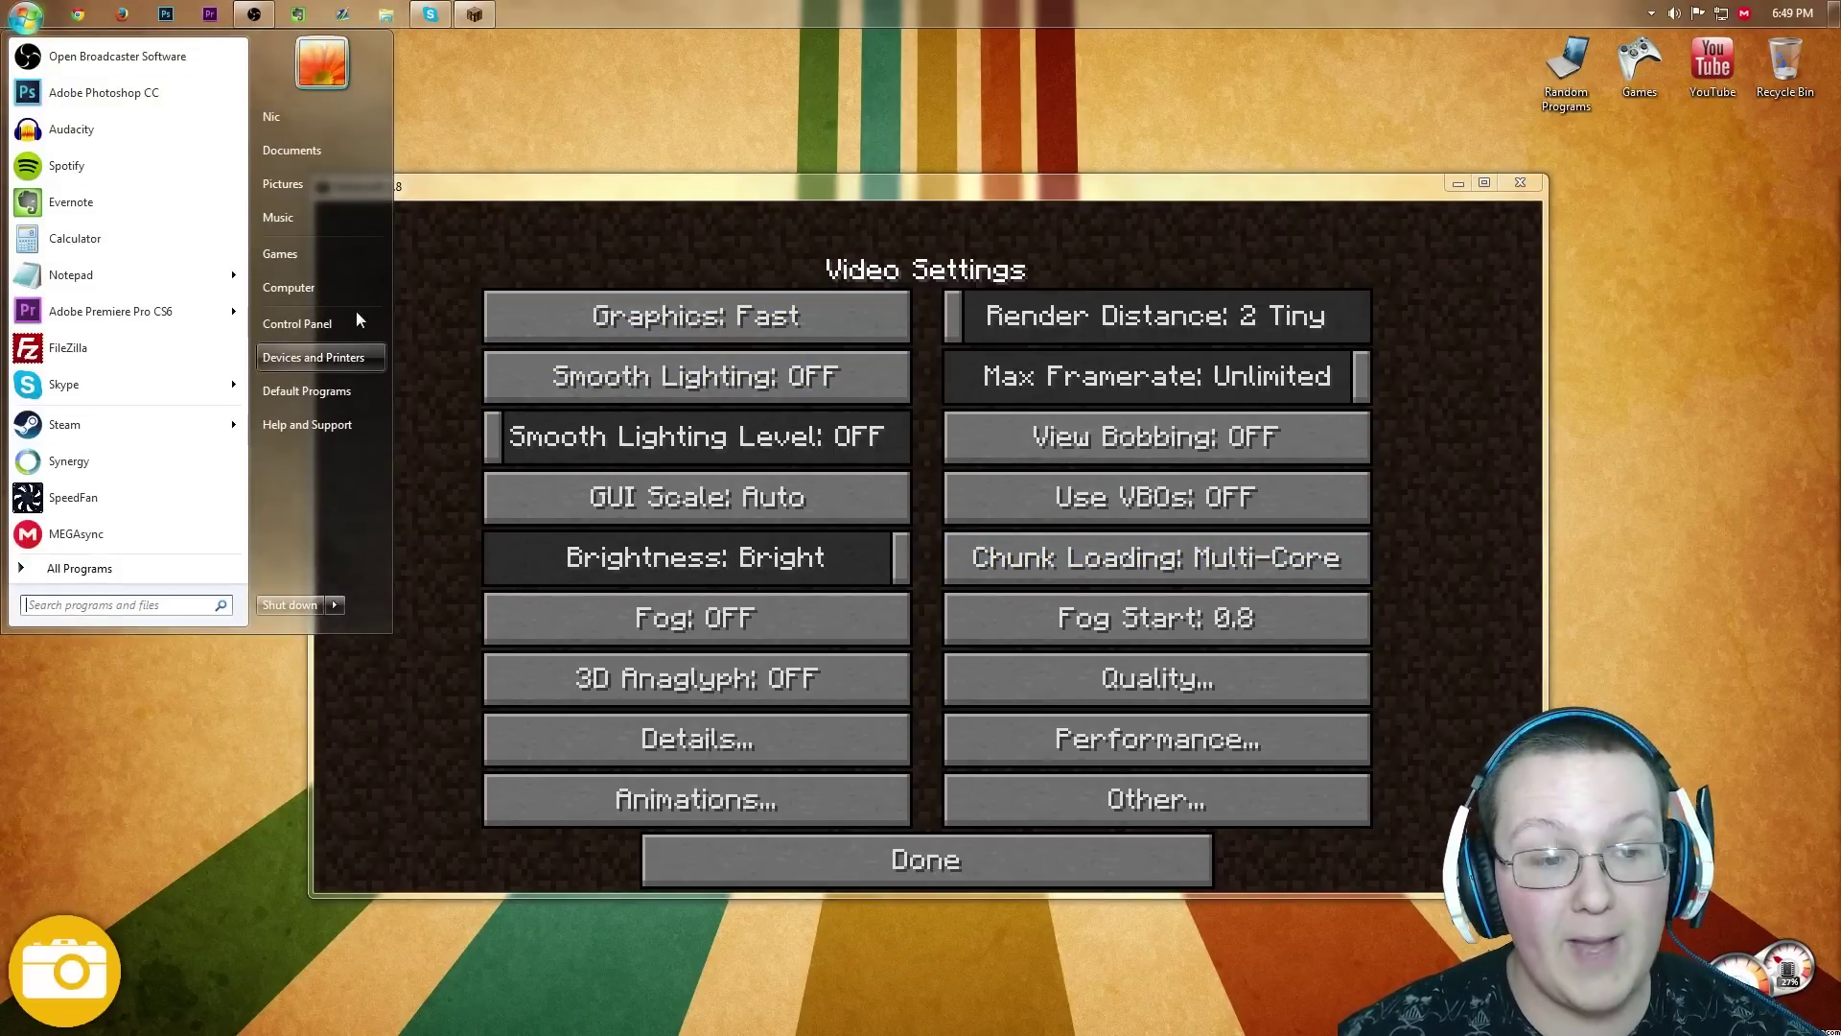
pyautogui.click(282, 290)
pyautogui.click(490, 285)
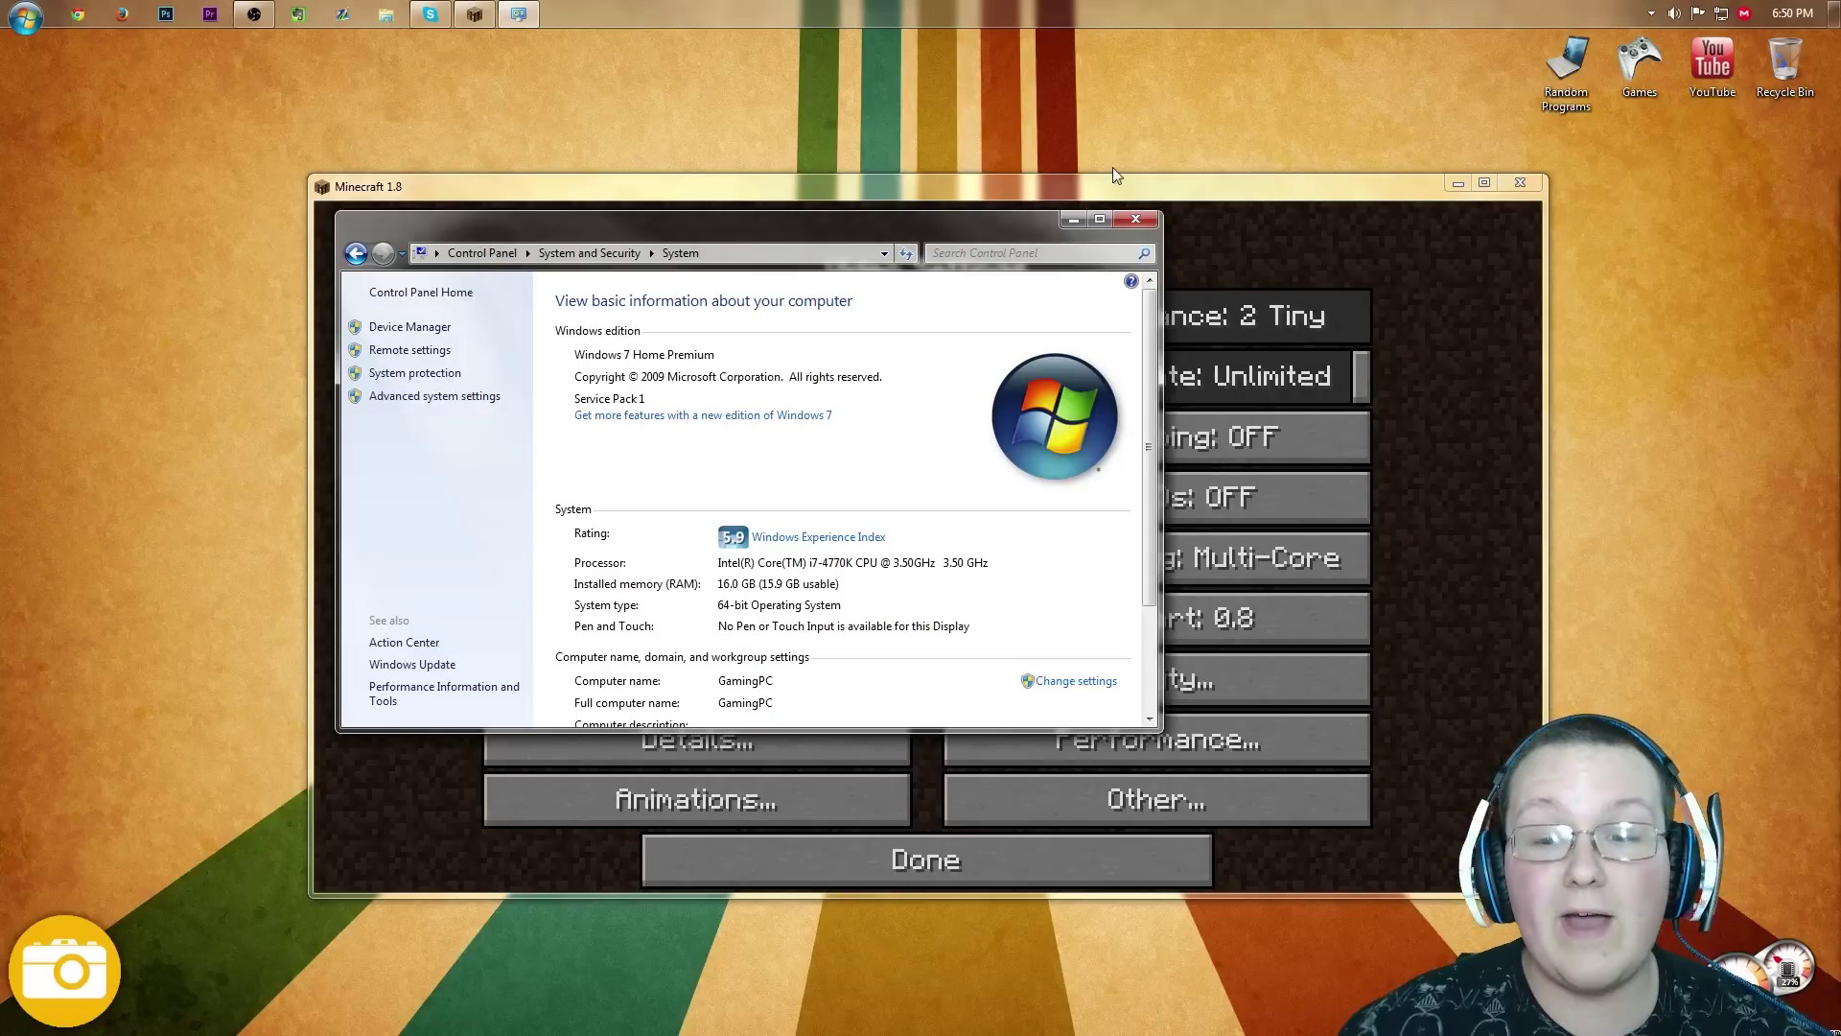
pyautogui.click(1132, 217)
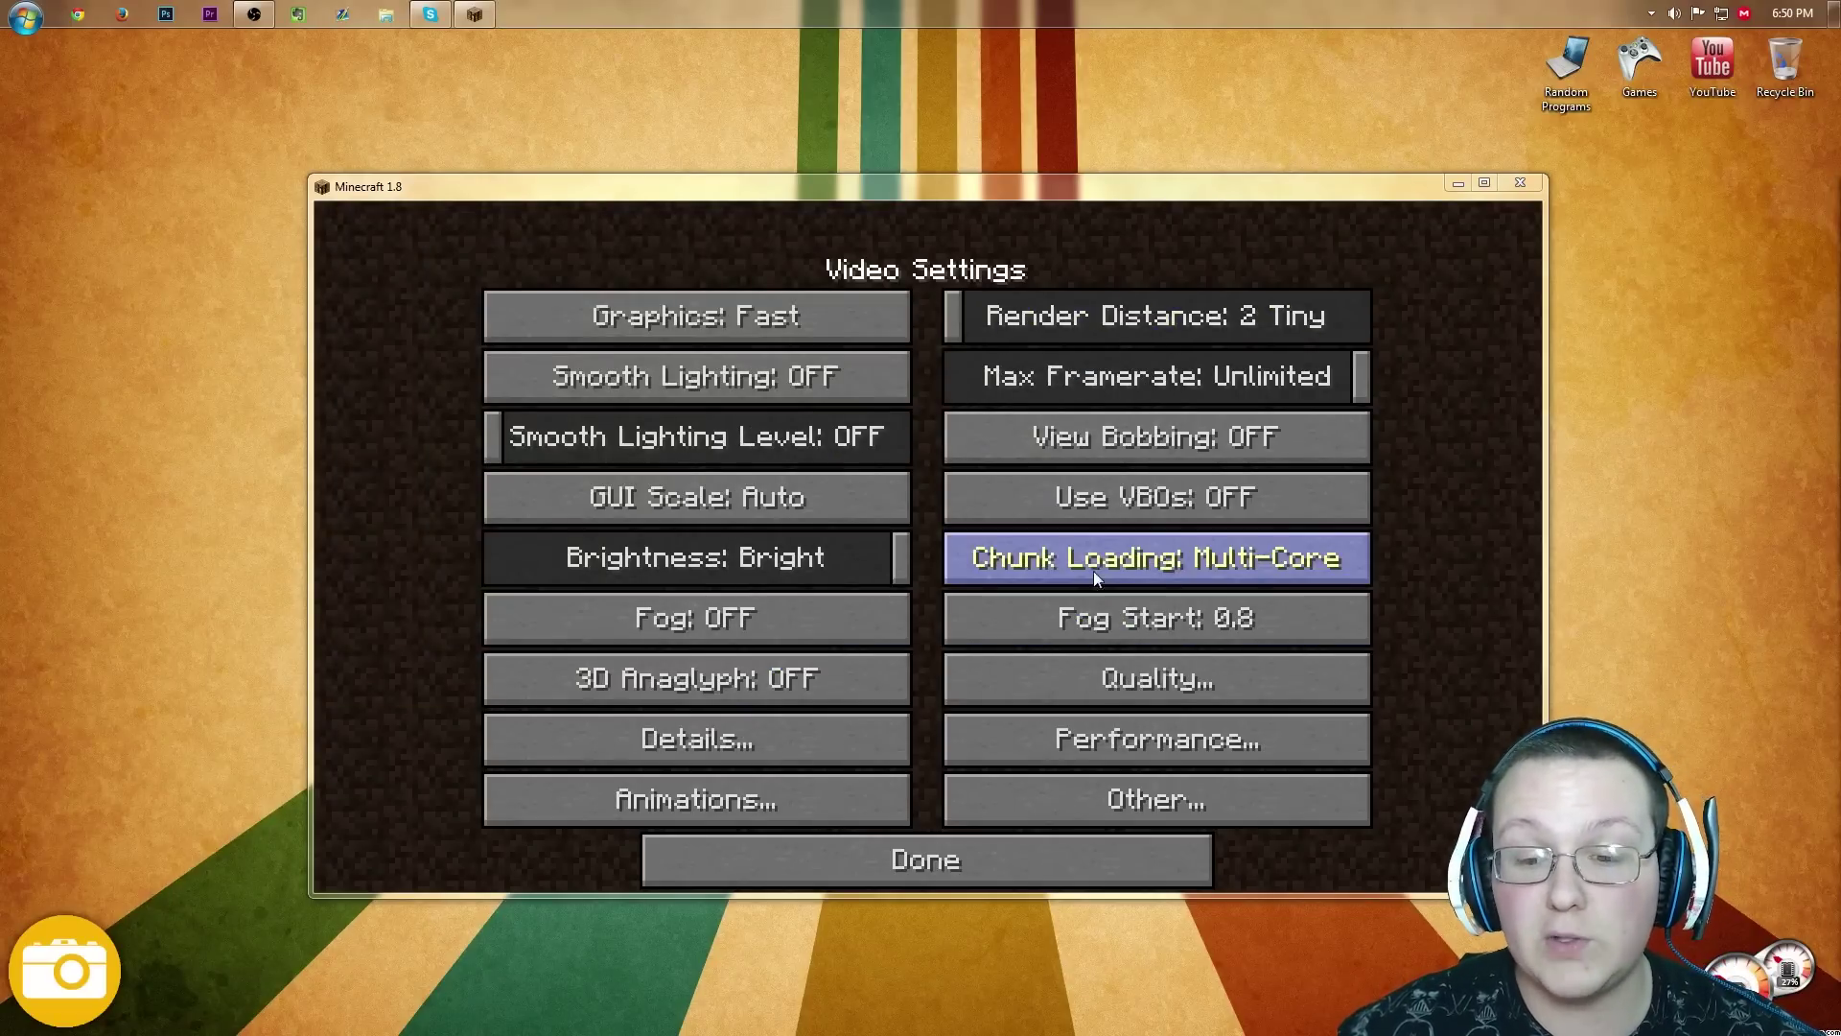
# Step: Set chunk loading to Smooth in the video settings
pyautogui.click(1093, 552)
pyautogui.click(1094, 551)
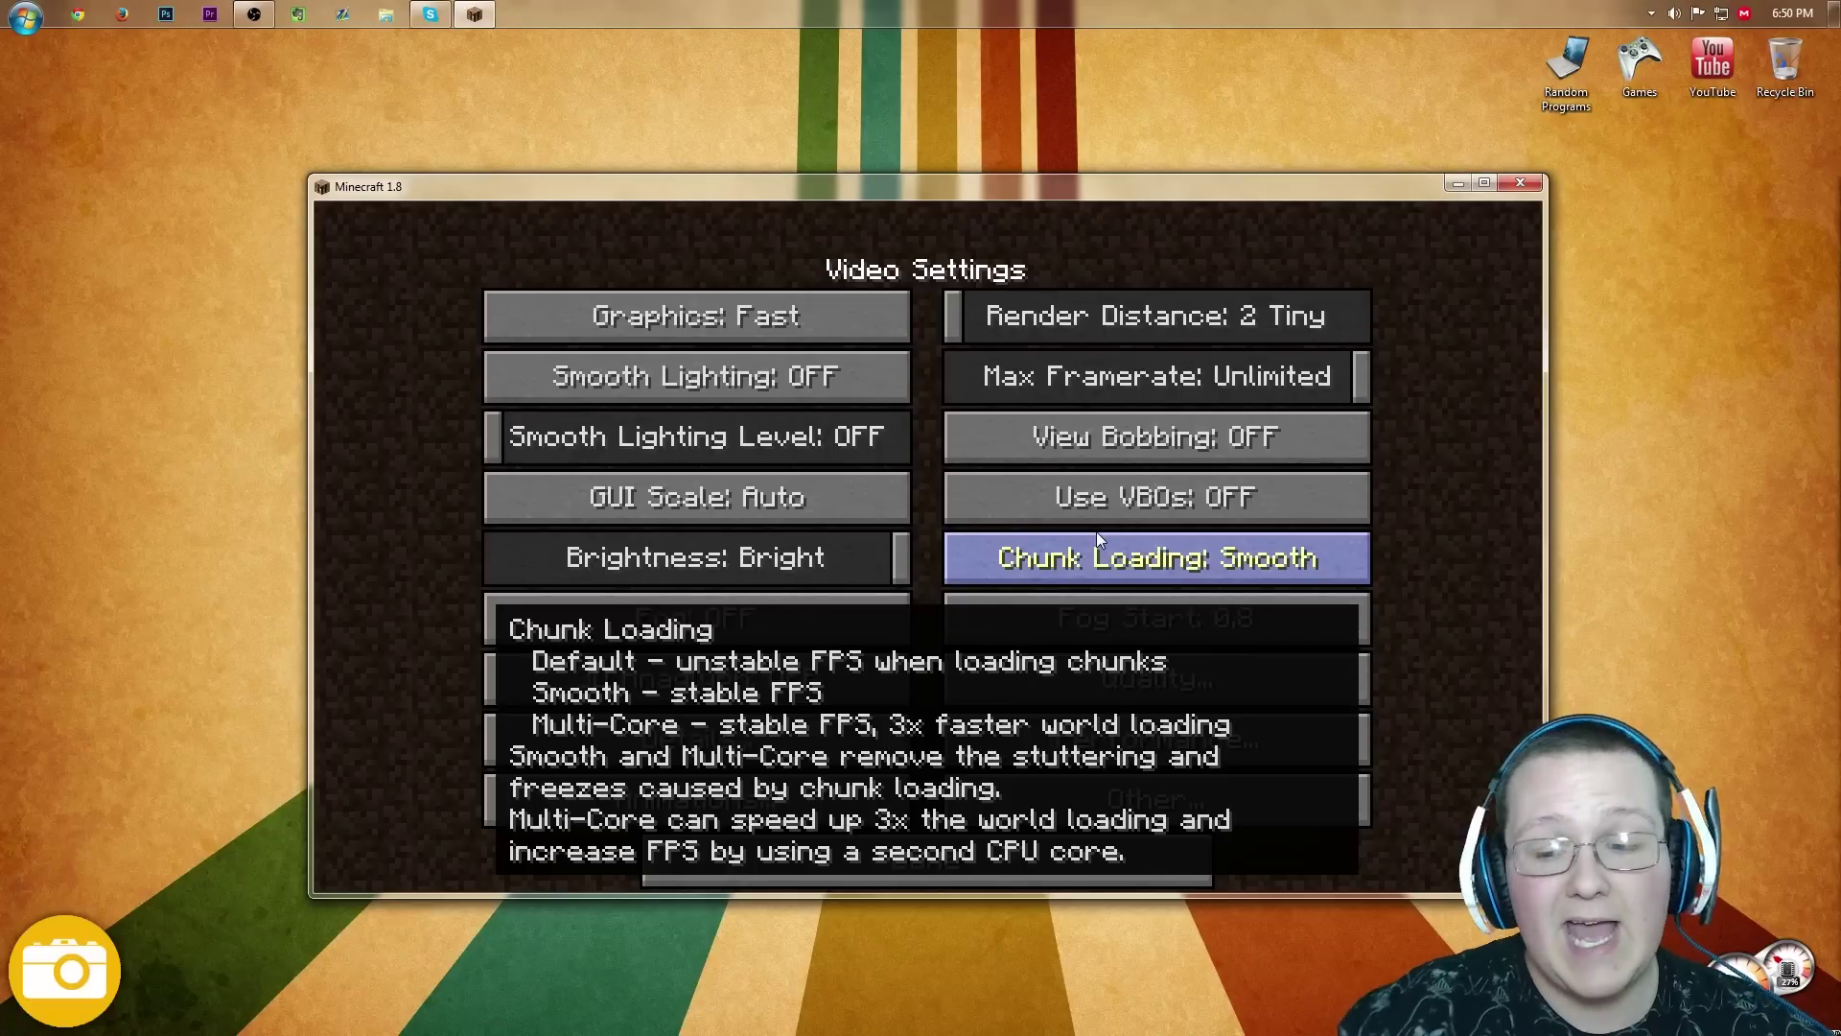
# Step: Set the chunk loading mode to Multi-Core in the video settings
pyautogui.click(1096, 535)
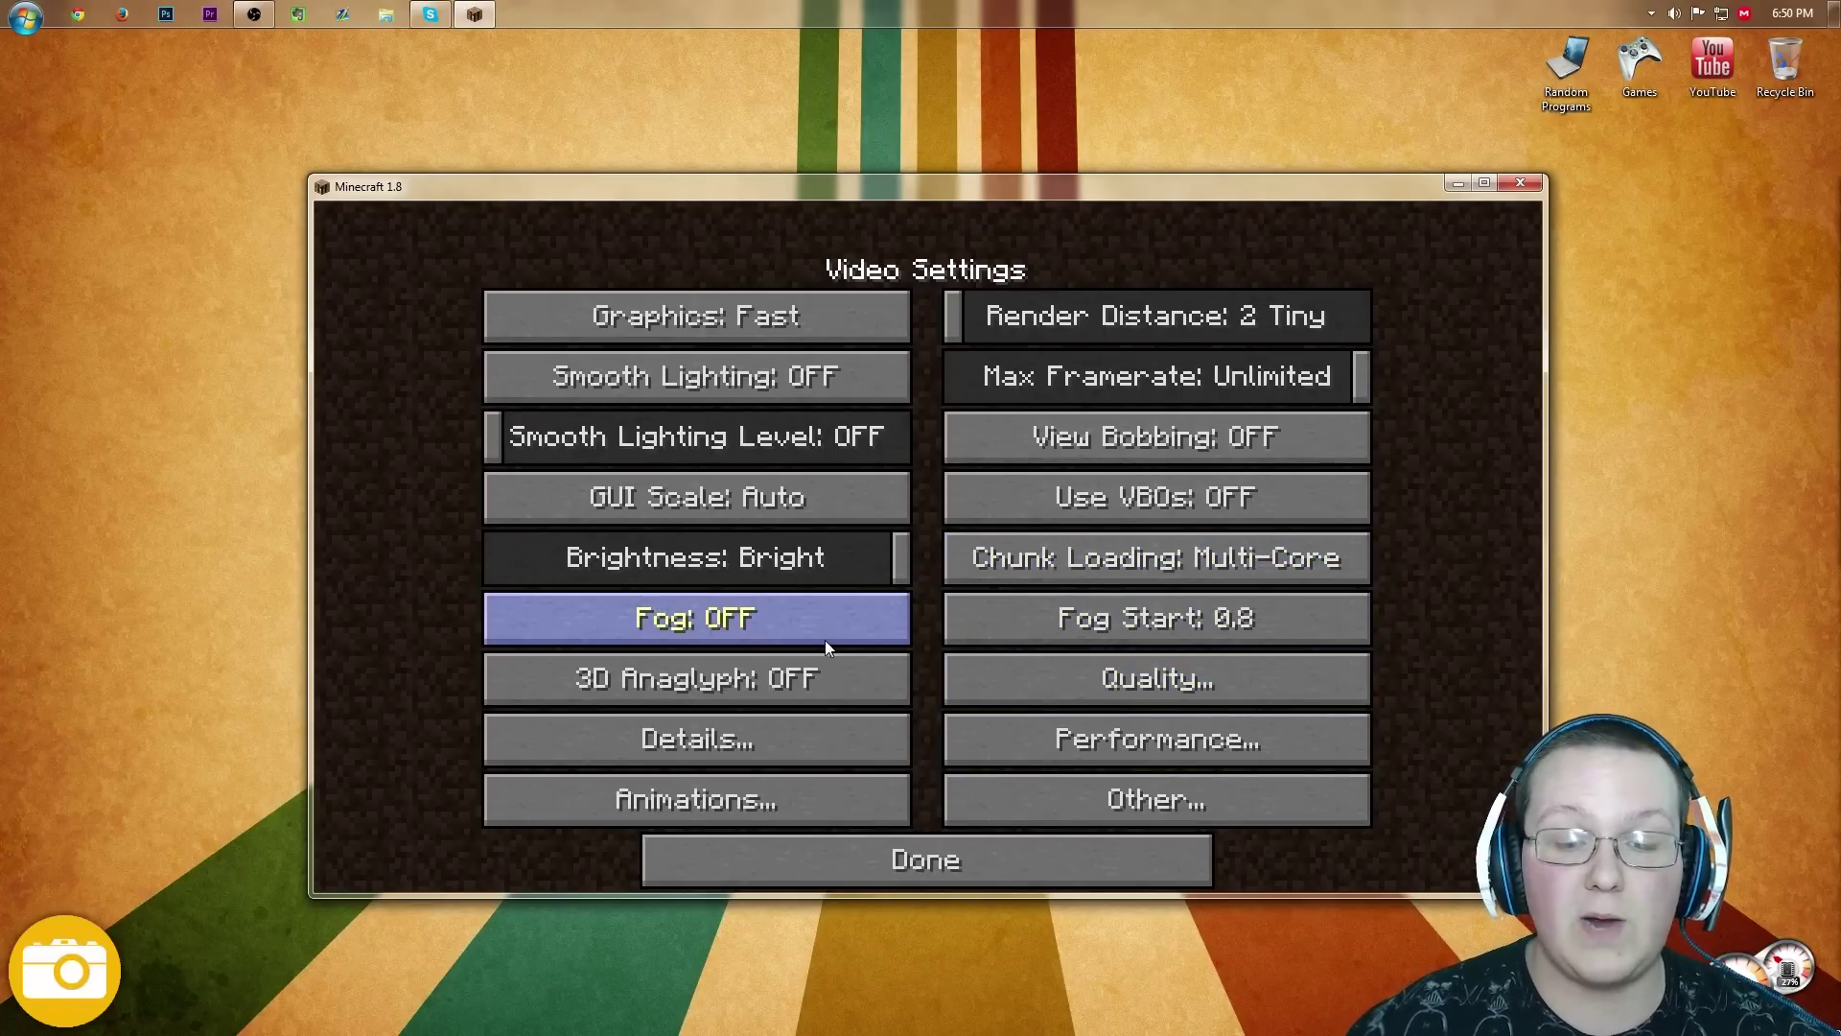
pyautogui.moveTo(802, 623)
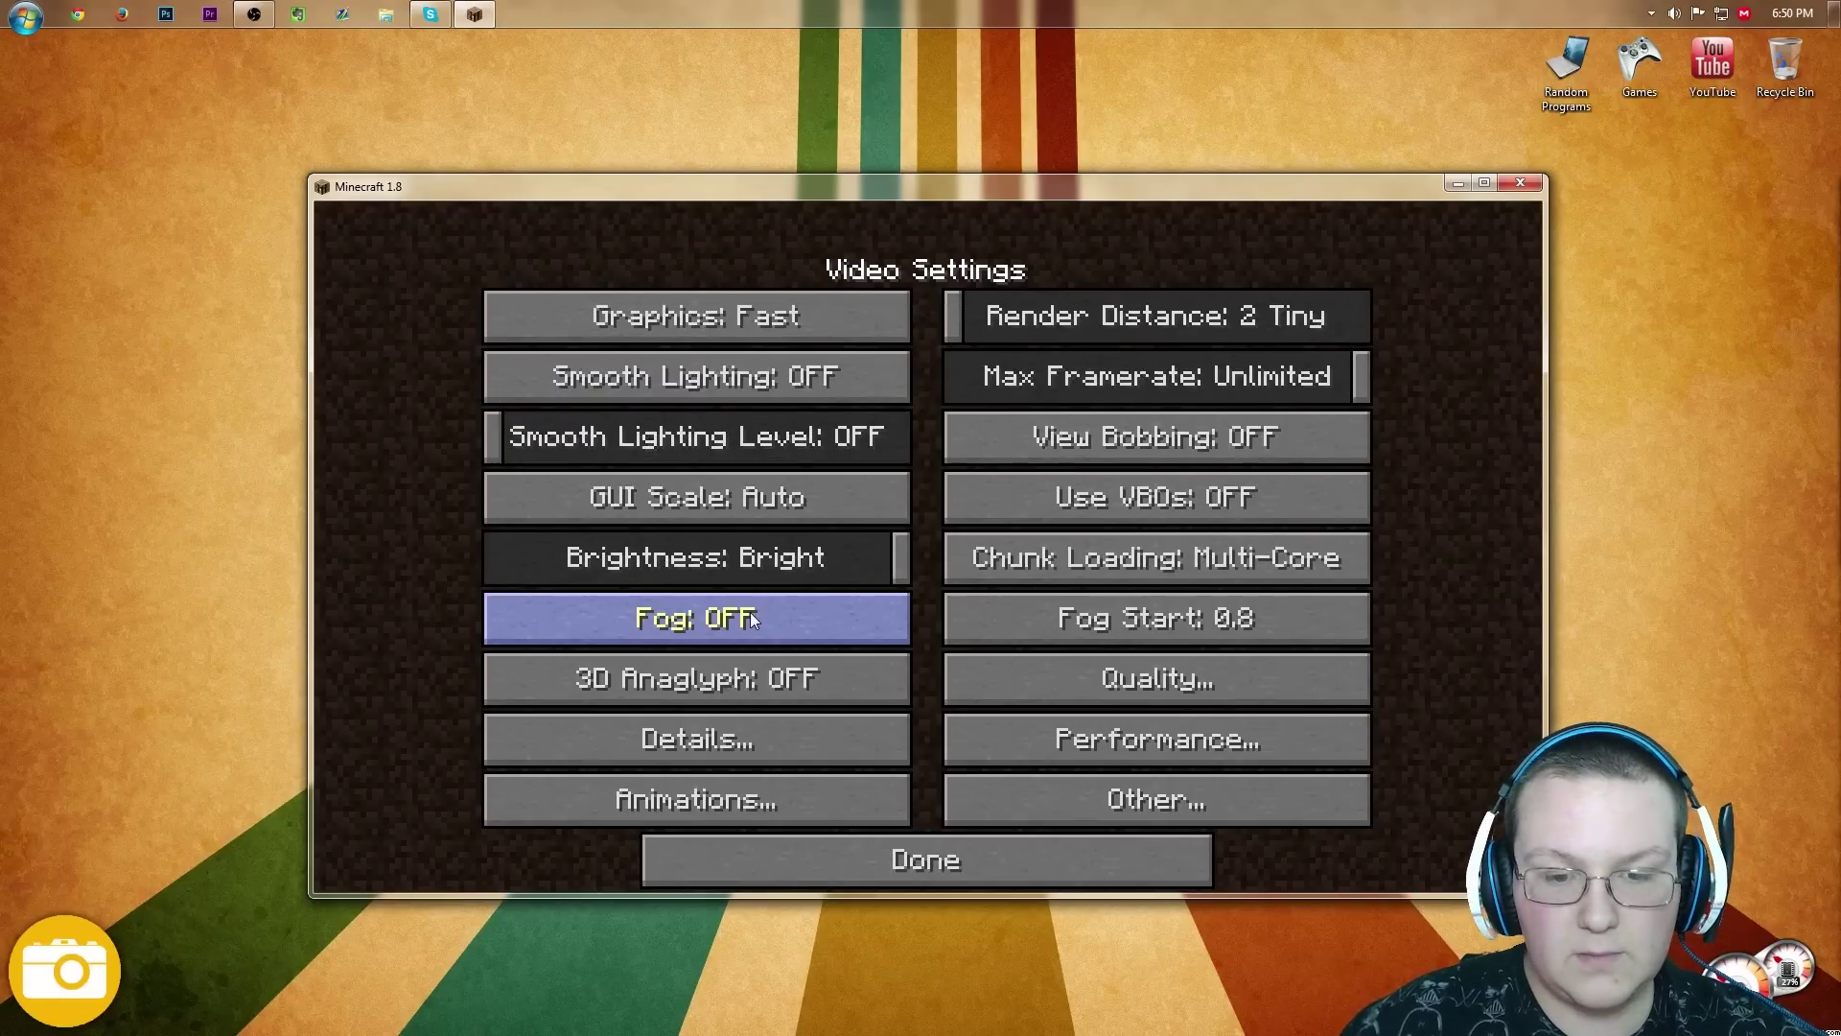
pyautogui.moveTo(741, 601)
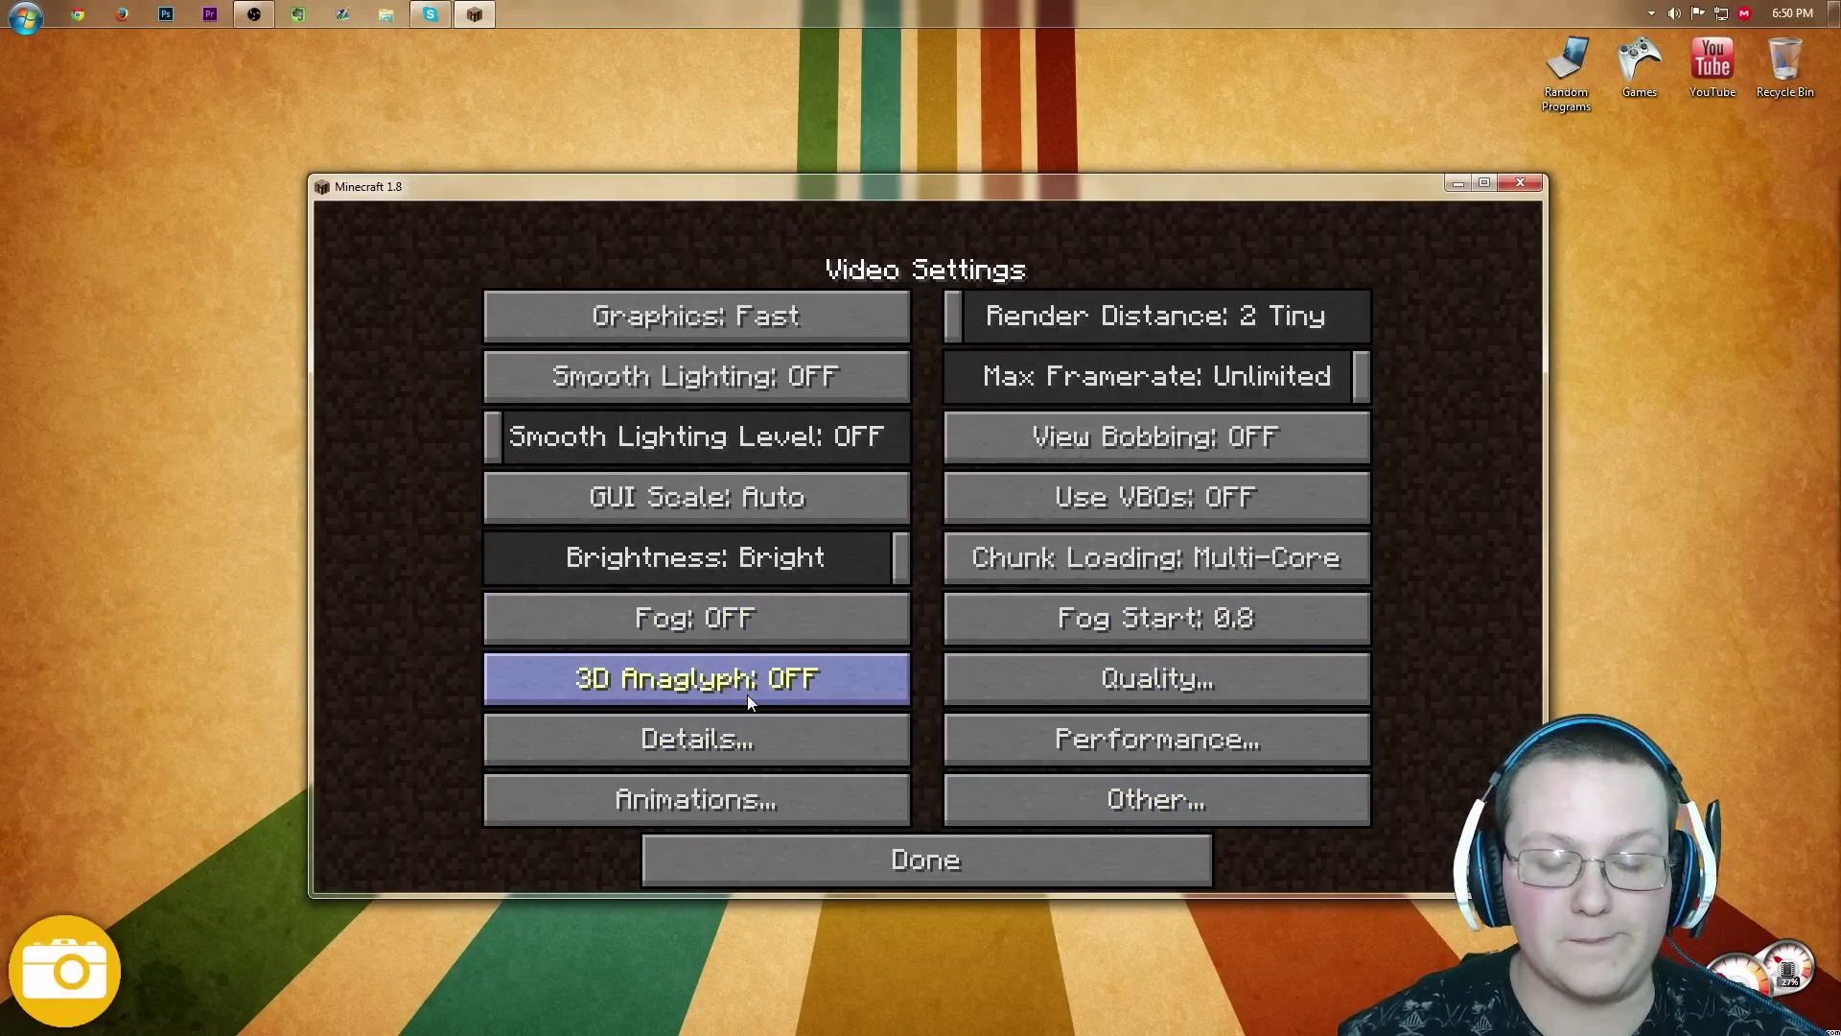
# Step: In the quality settings, turn off Clear Water, Random Mobs, Better Grass and Better Snow
pyautogui.click(1125, 687)
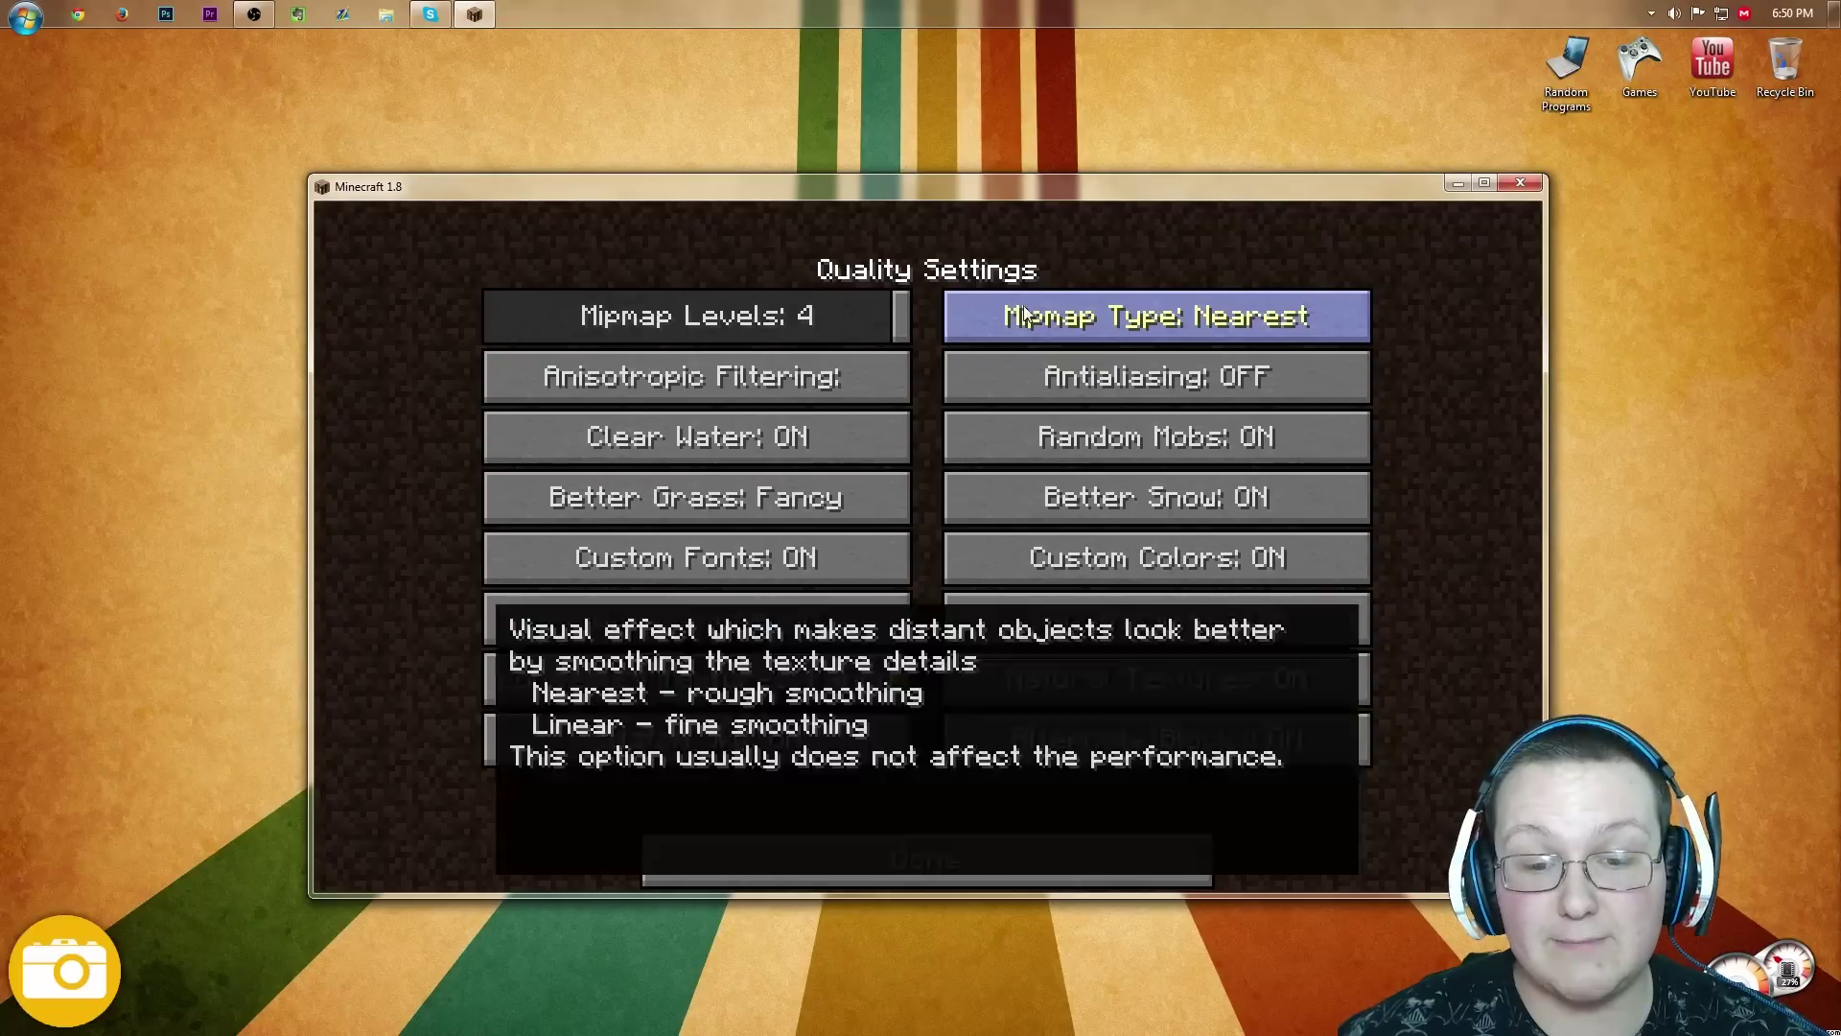
pyautogui.moveTo(702, 377)
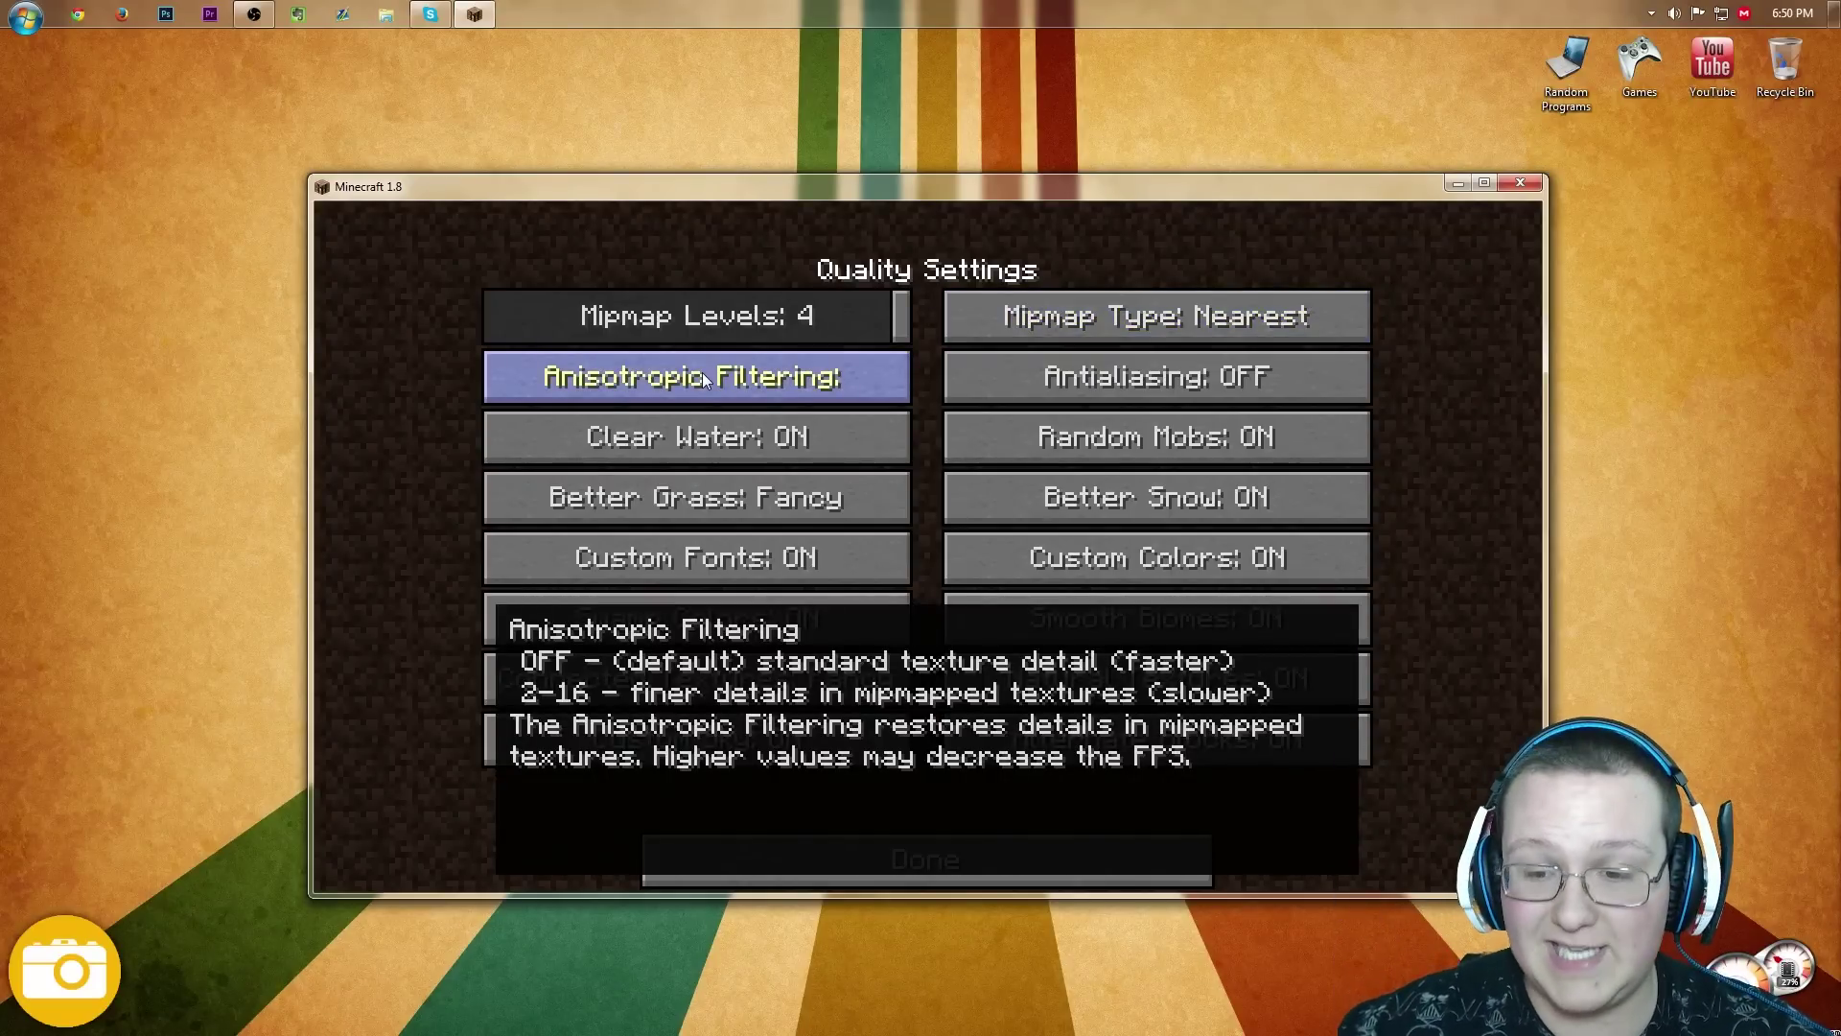
pyautogui.moveTo(945, 374)
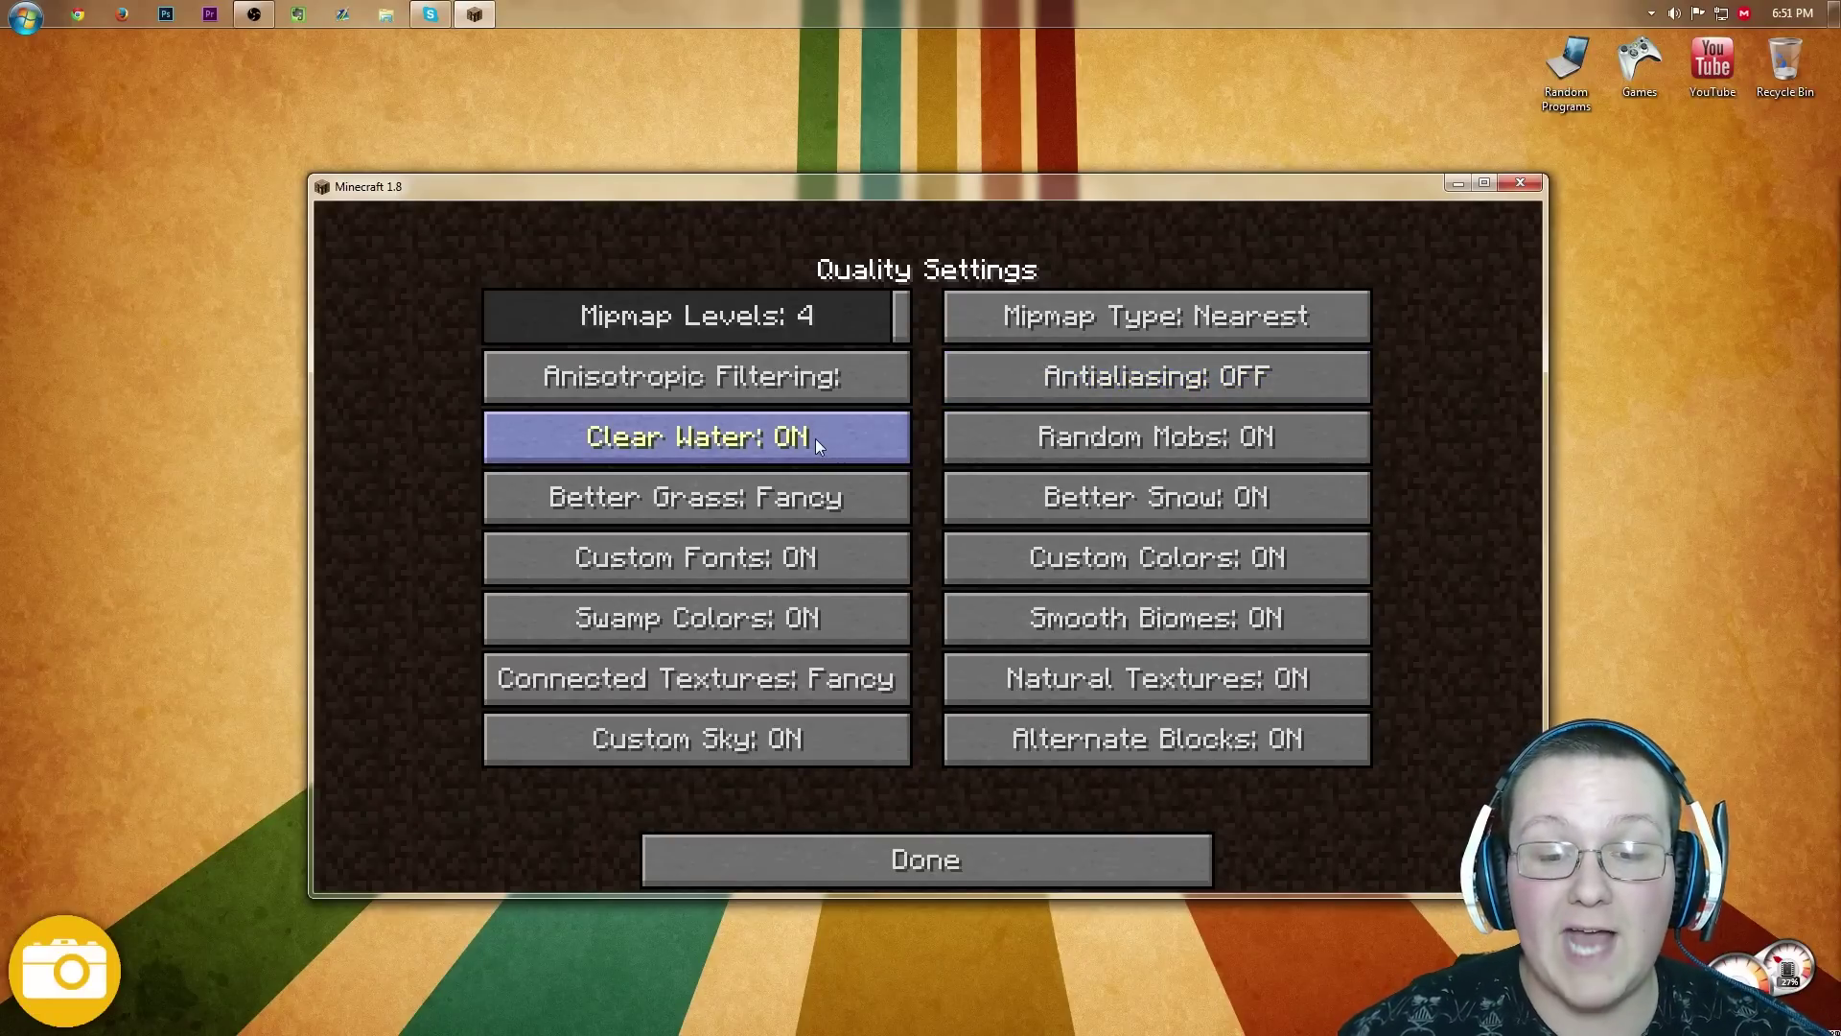
pyautogui.click(815, 438)
pyautogui.click(1126, 453)
pyautogui.click(847, 499)
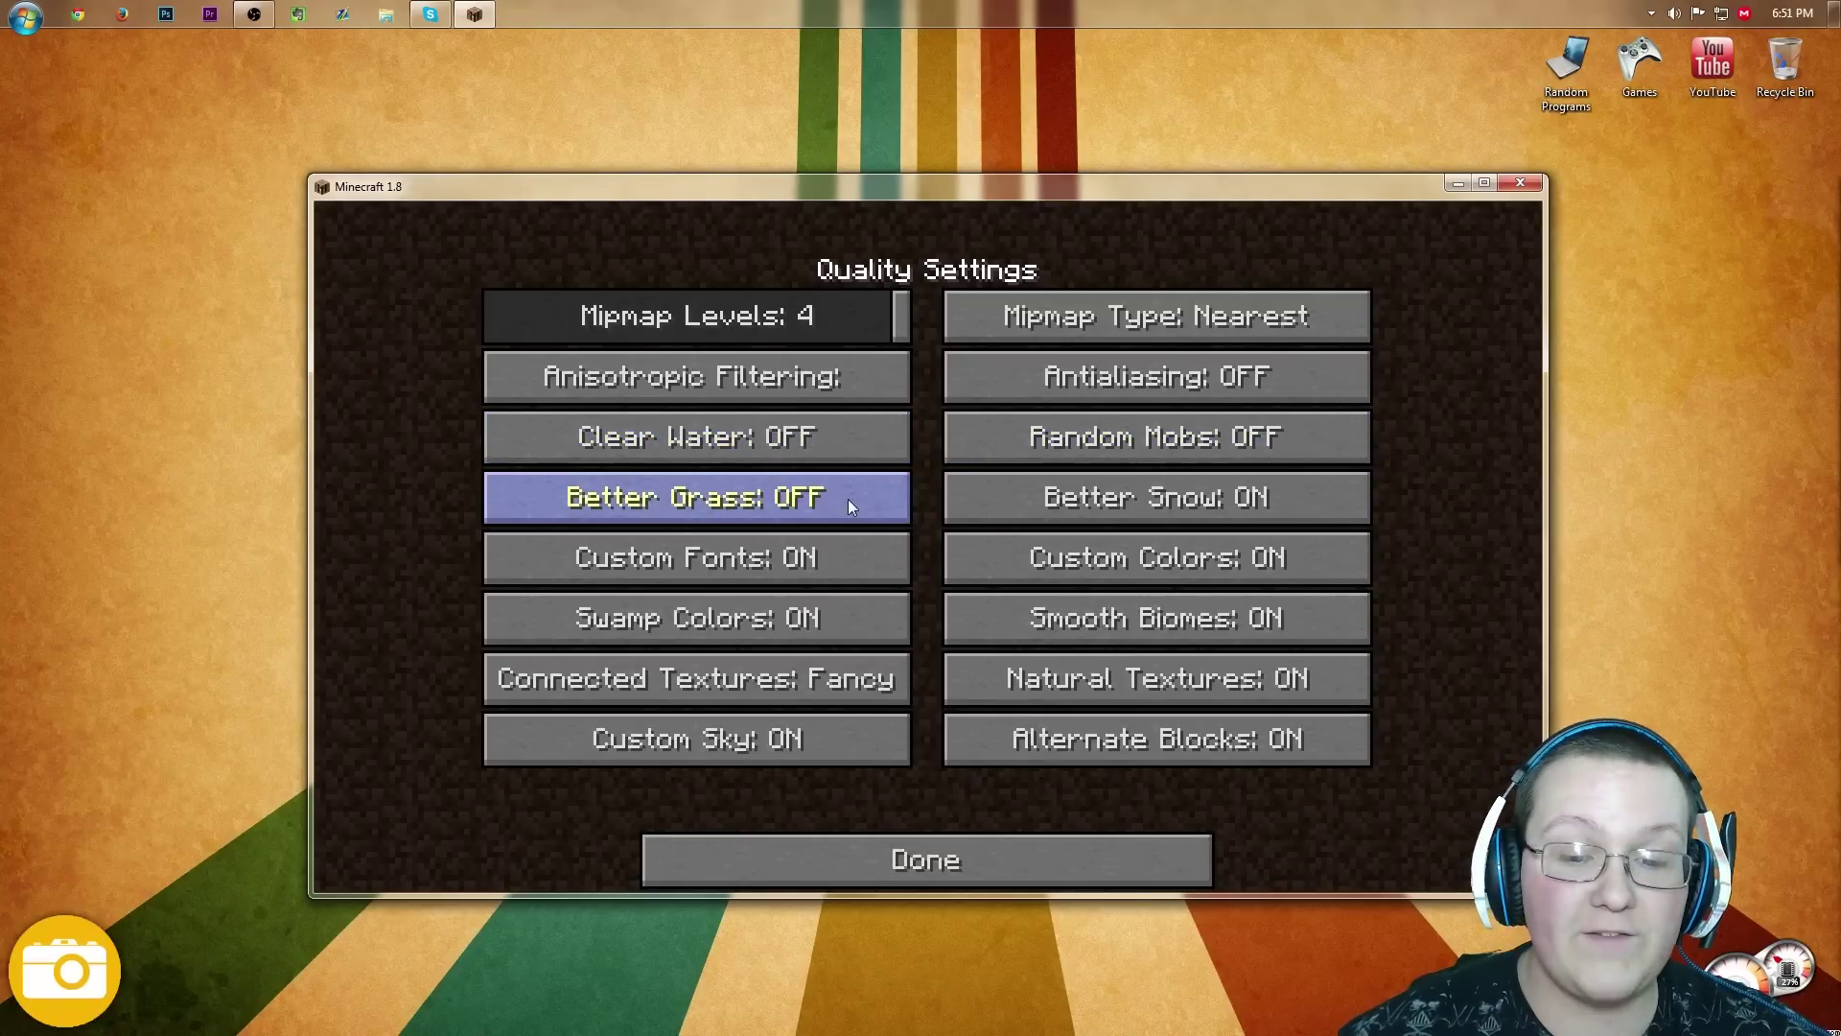
pyautogui.moveTo(848, 498)
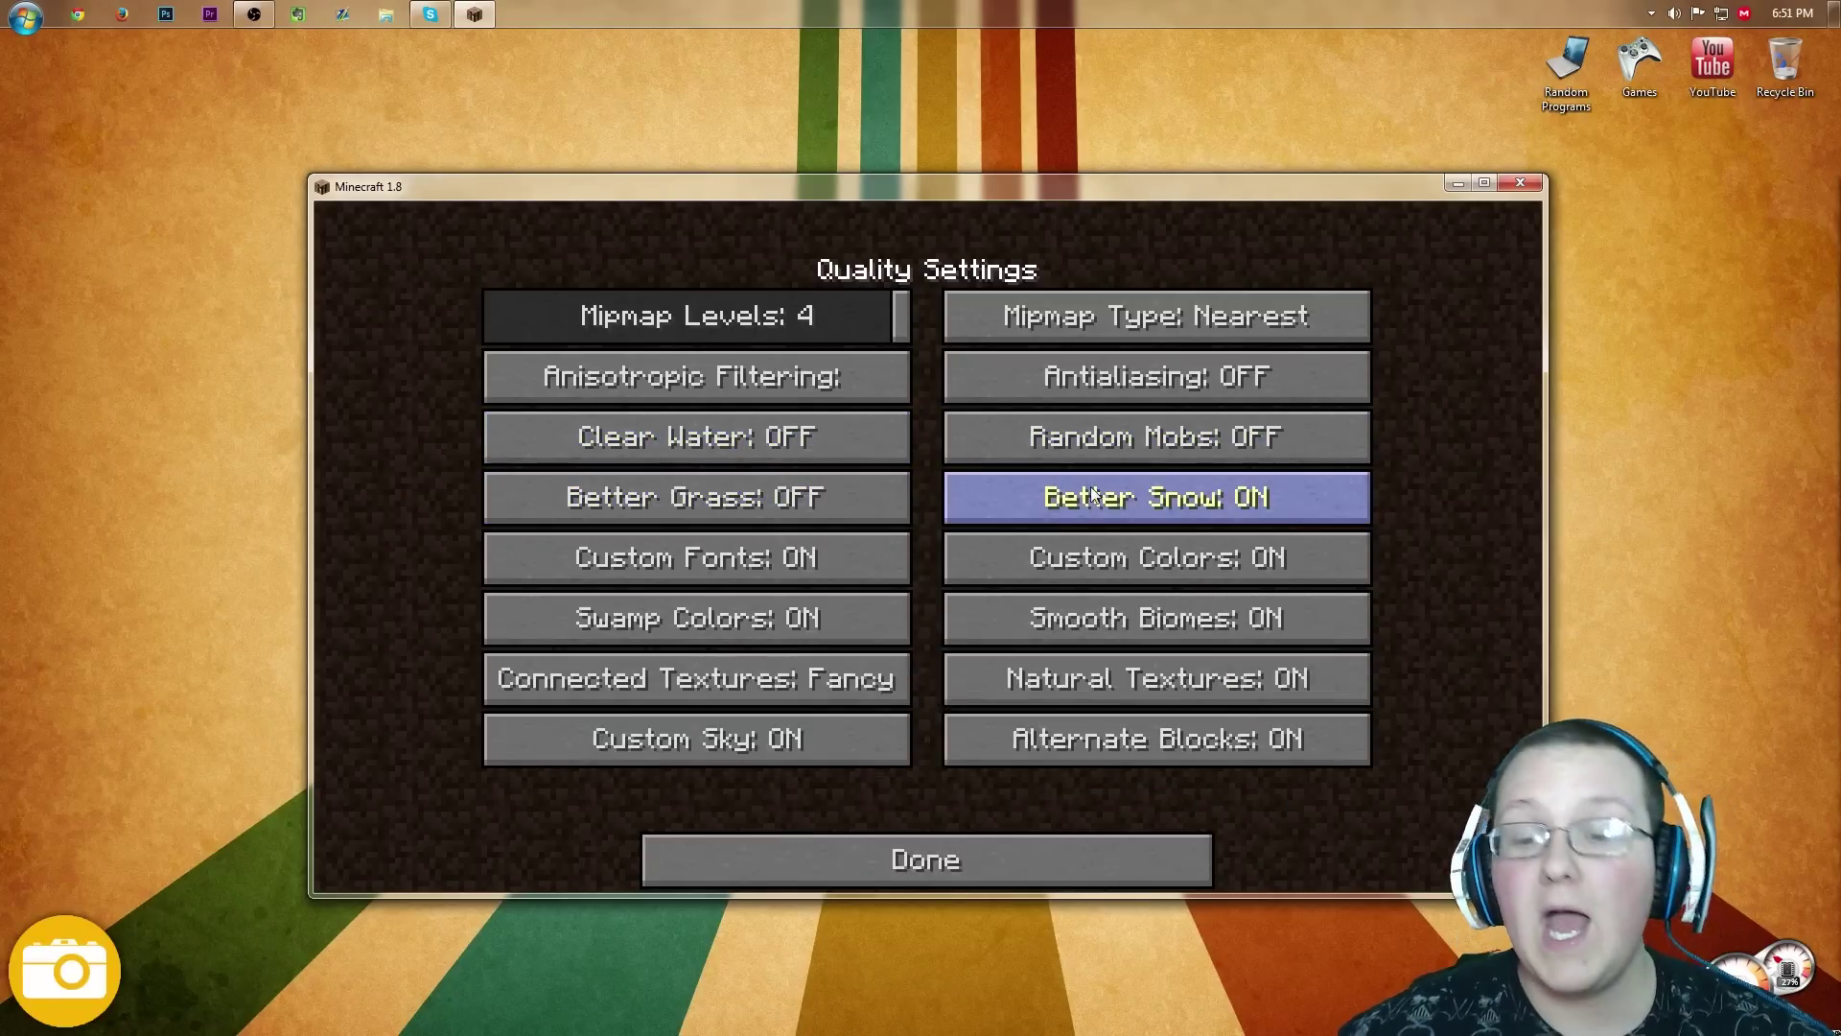
pyautogui.click(1039, 503)
# Step: Turn off Custom Fonts, Custom Colors, Swamp Colors and Smooth Biomes in the quality settings
pyautogui.click(832, 543)
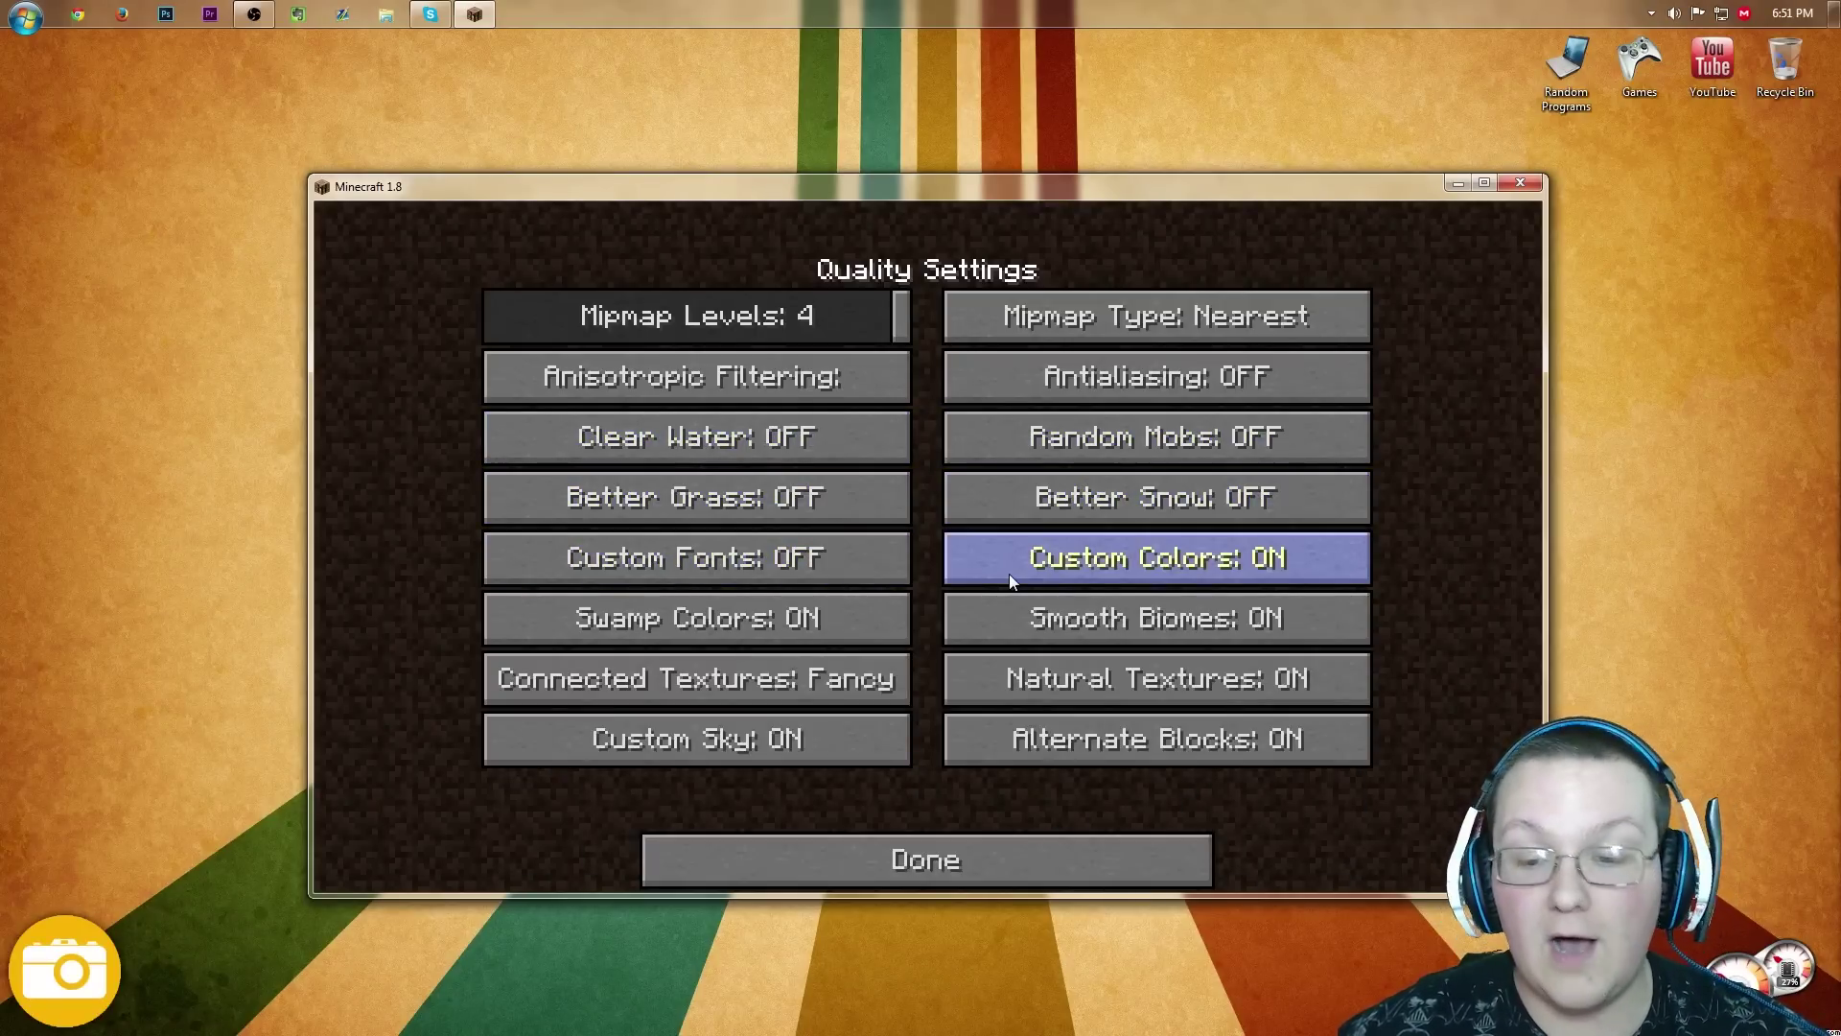
pyautogui.click(1009, 574)
pyautogui.click(830, 612)
pyautogui.click(1057, 623)
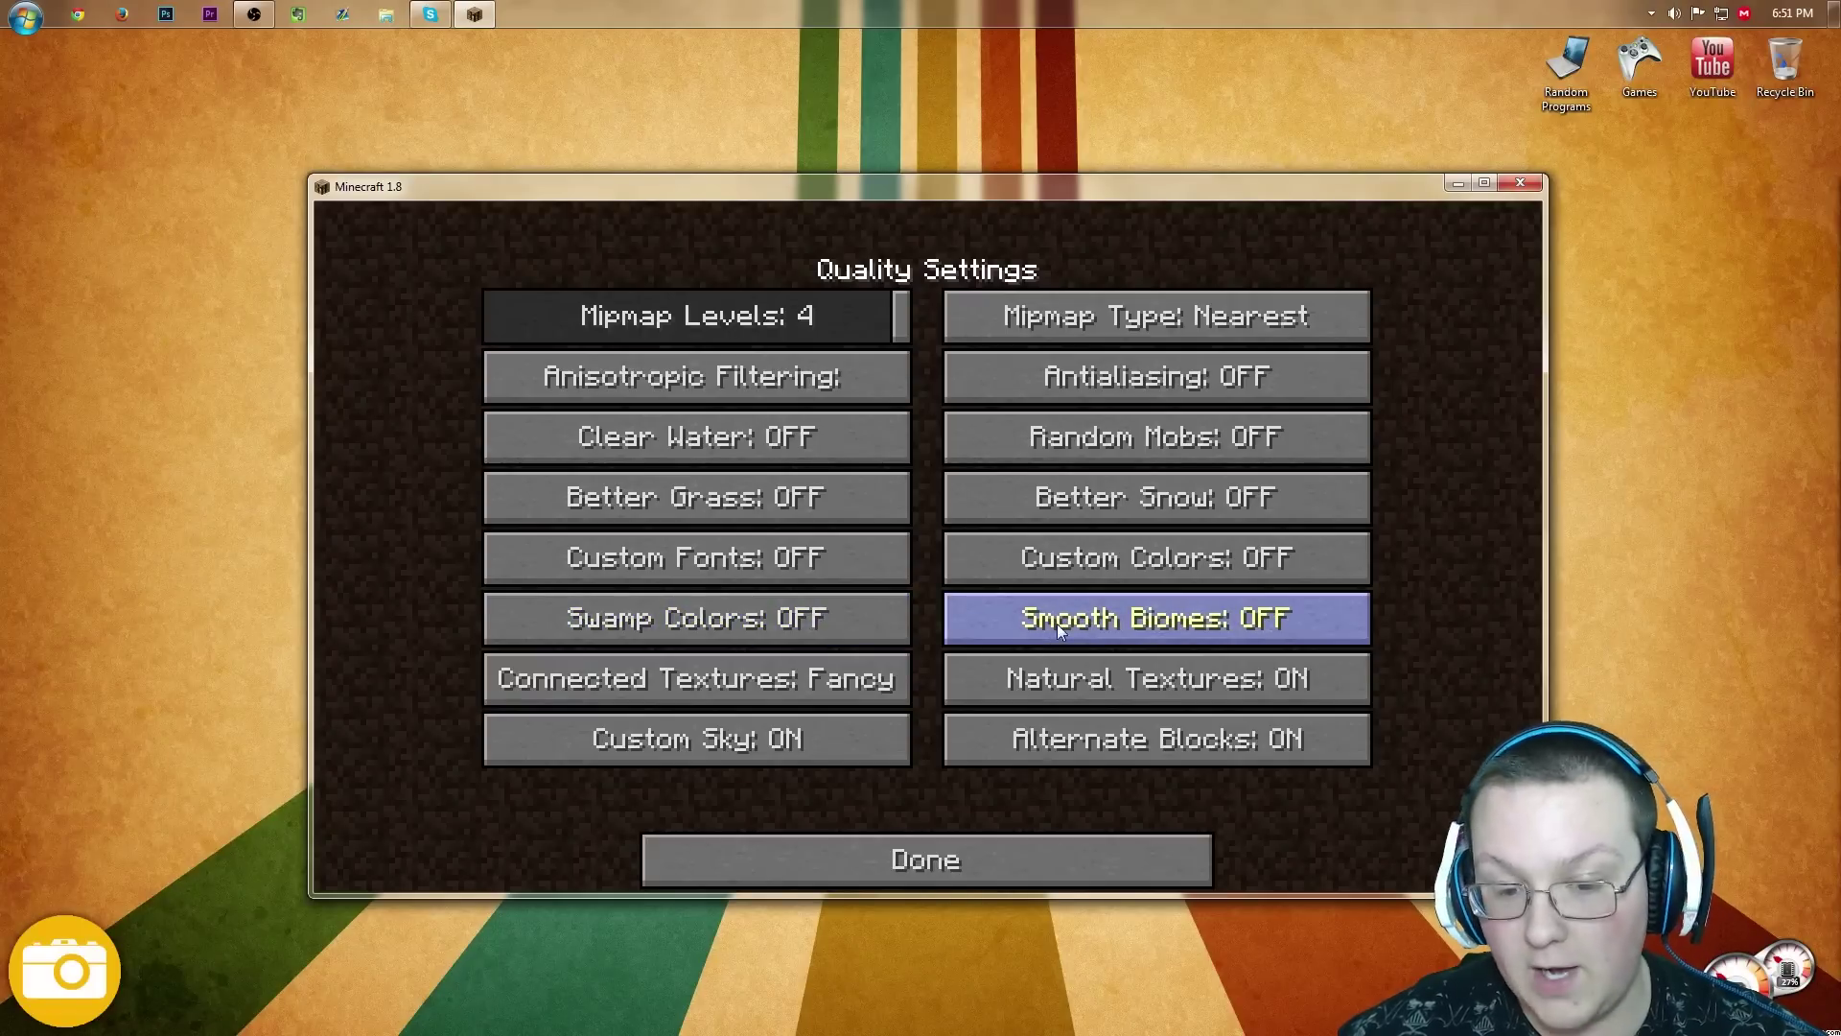
# Step: Turn off Connected Textures, Natural Textures, Custom Sky and Alternate Blocks, and return to the video settings
pyautogui.click(874, 665)
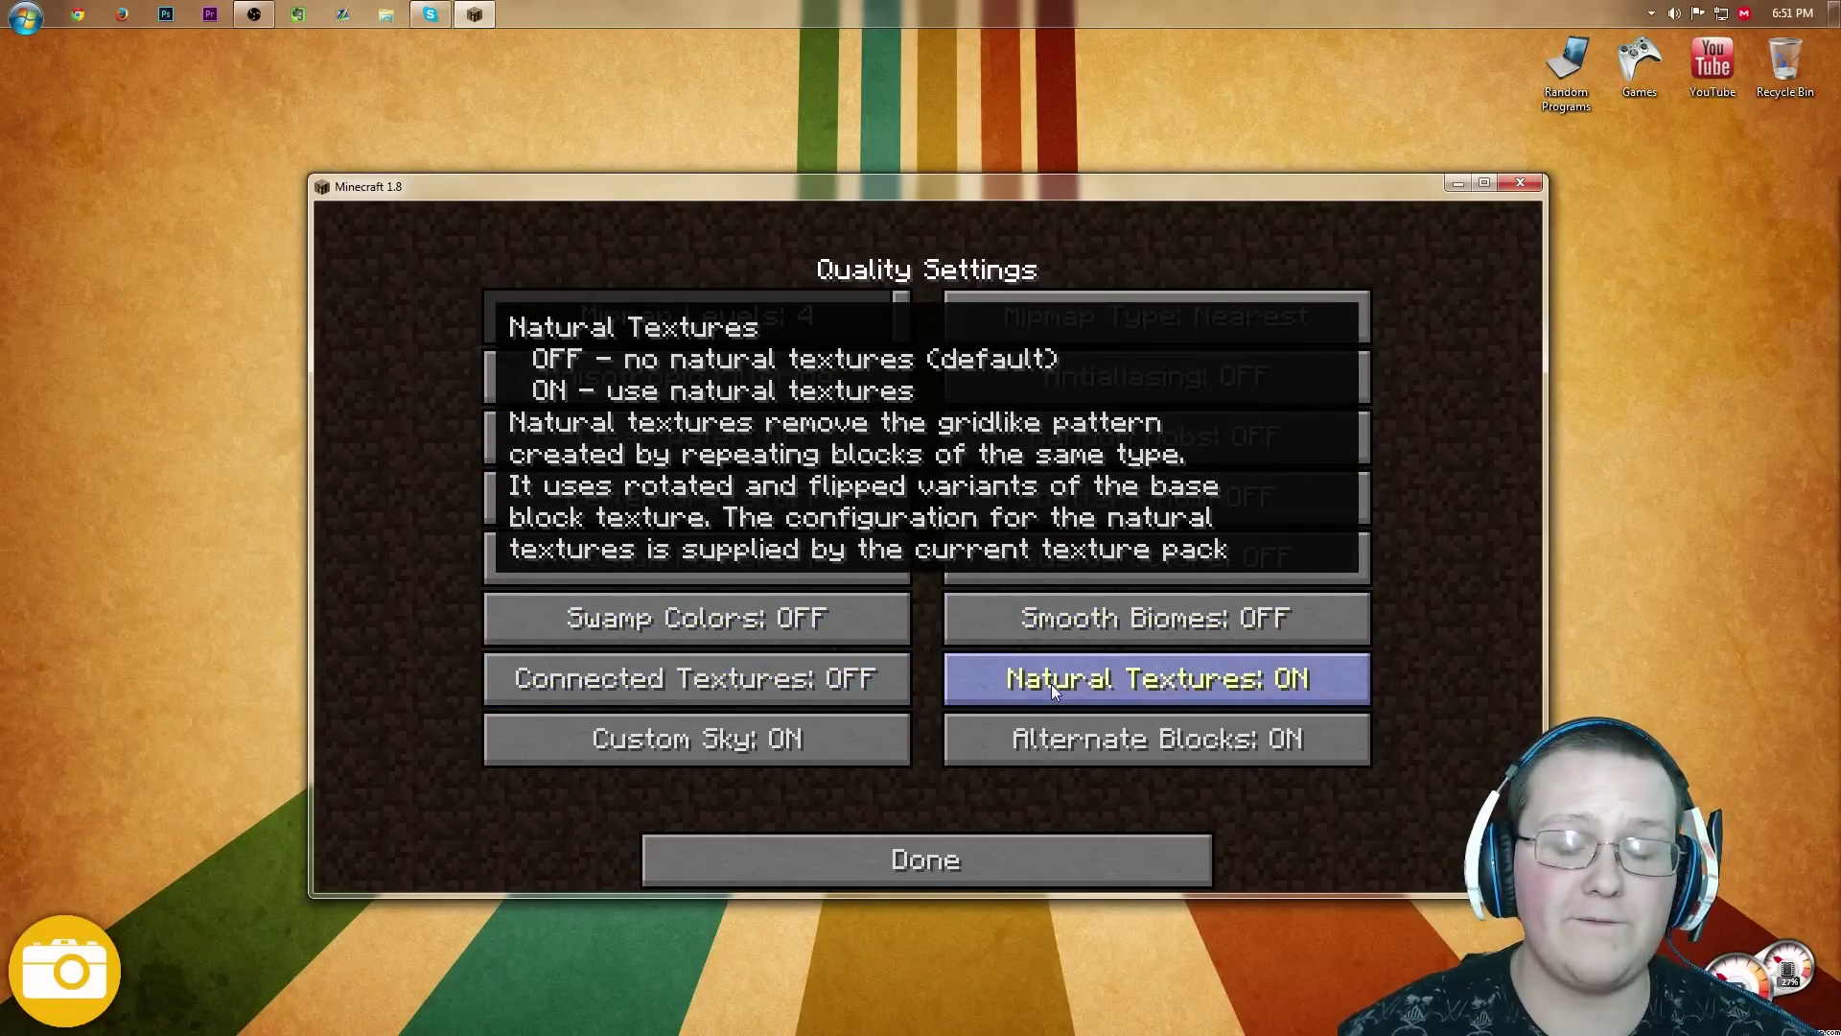
pyautogui.click(1051, 683)
pyautogui.click(831, 727)
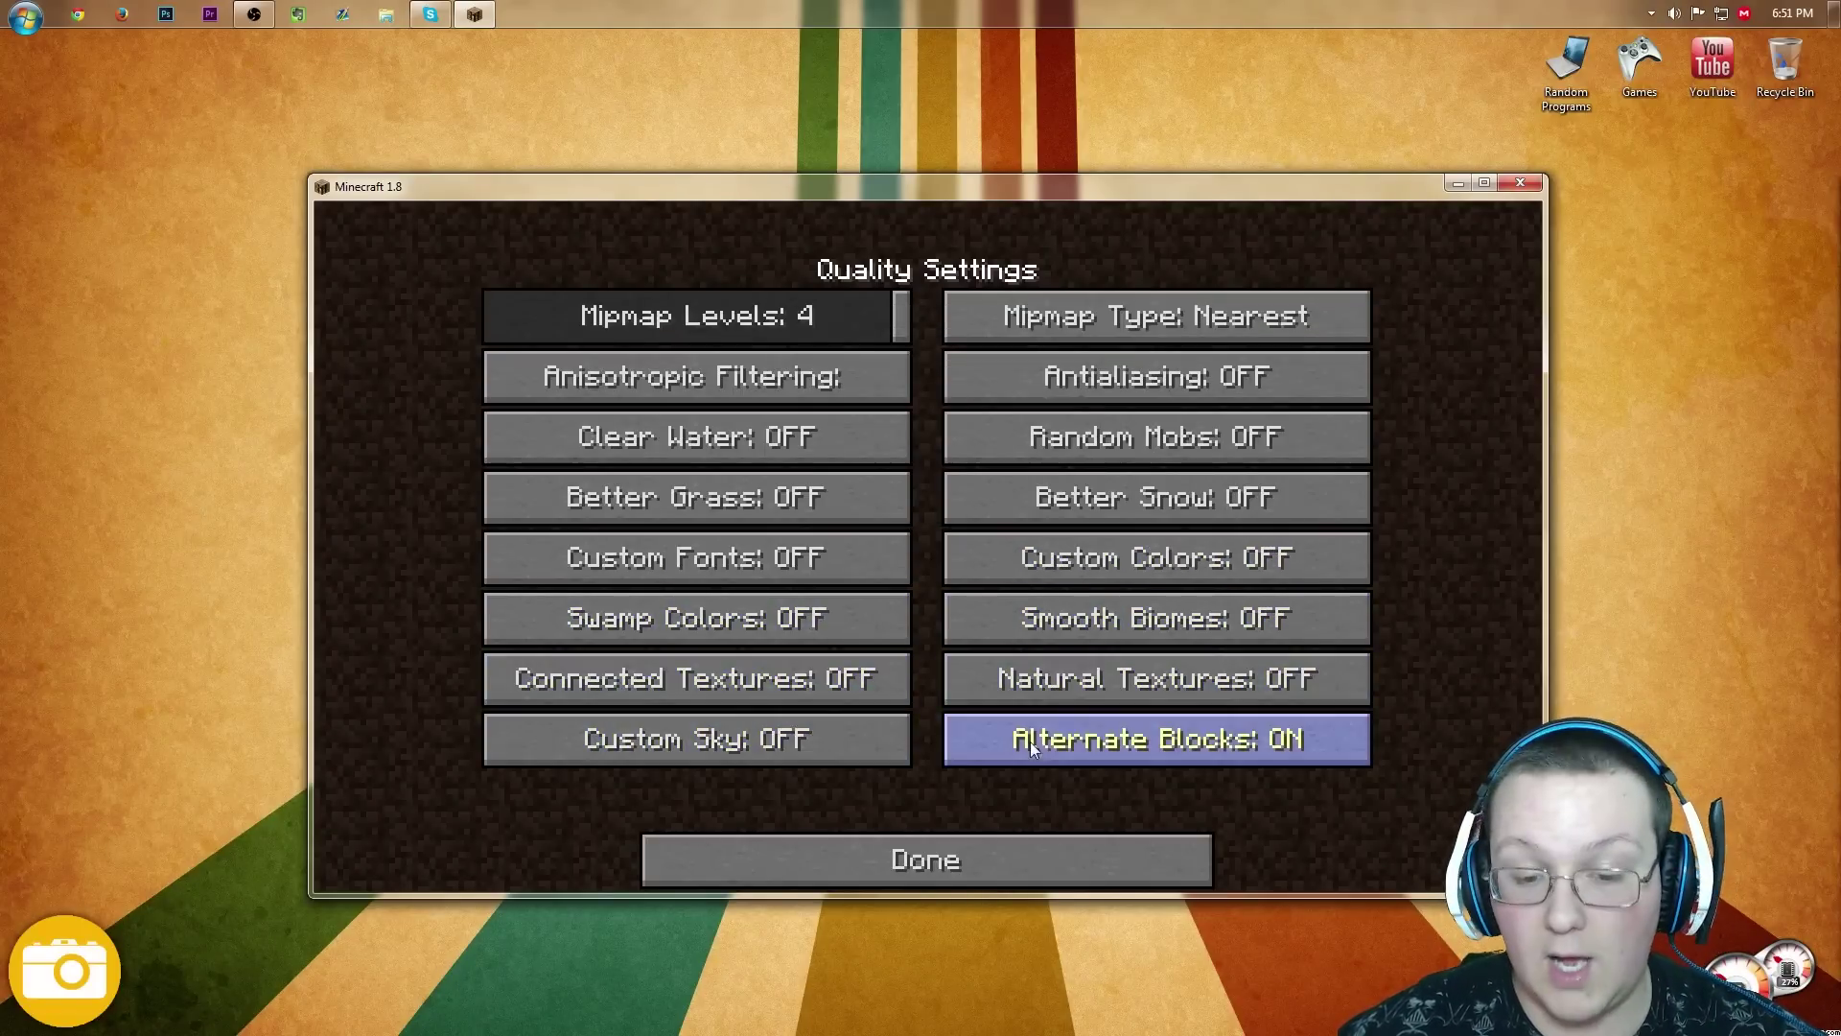
pyautogui.click(1037, 744)
pyautogui.click(1037, 744)
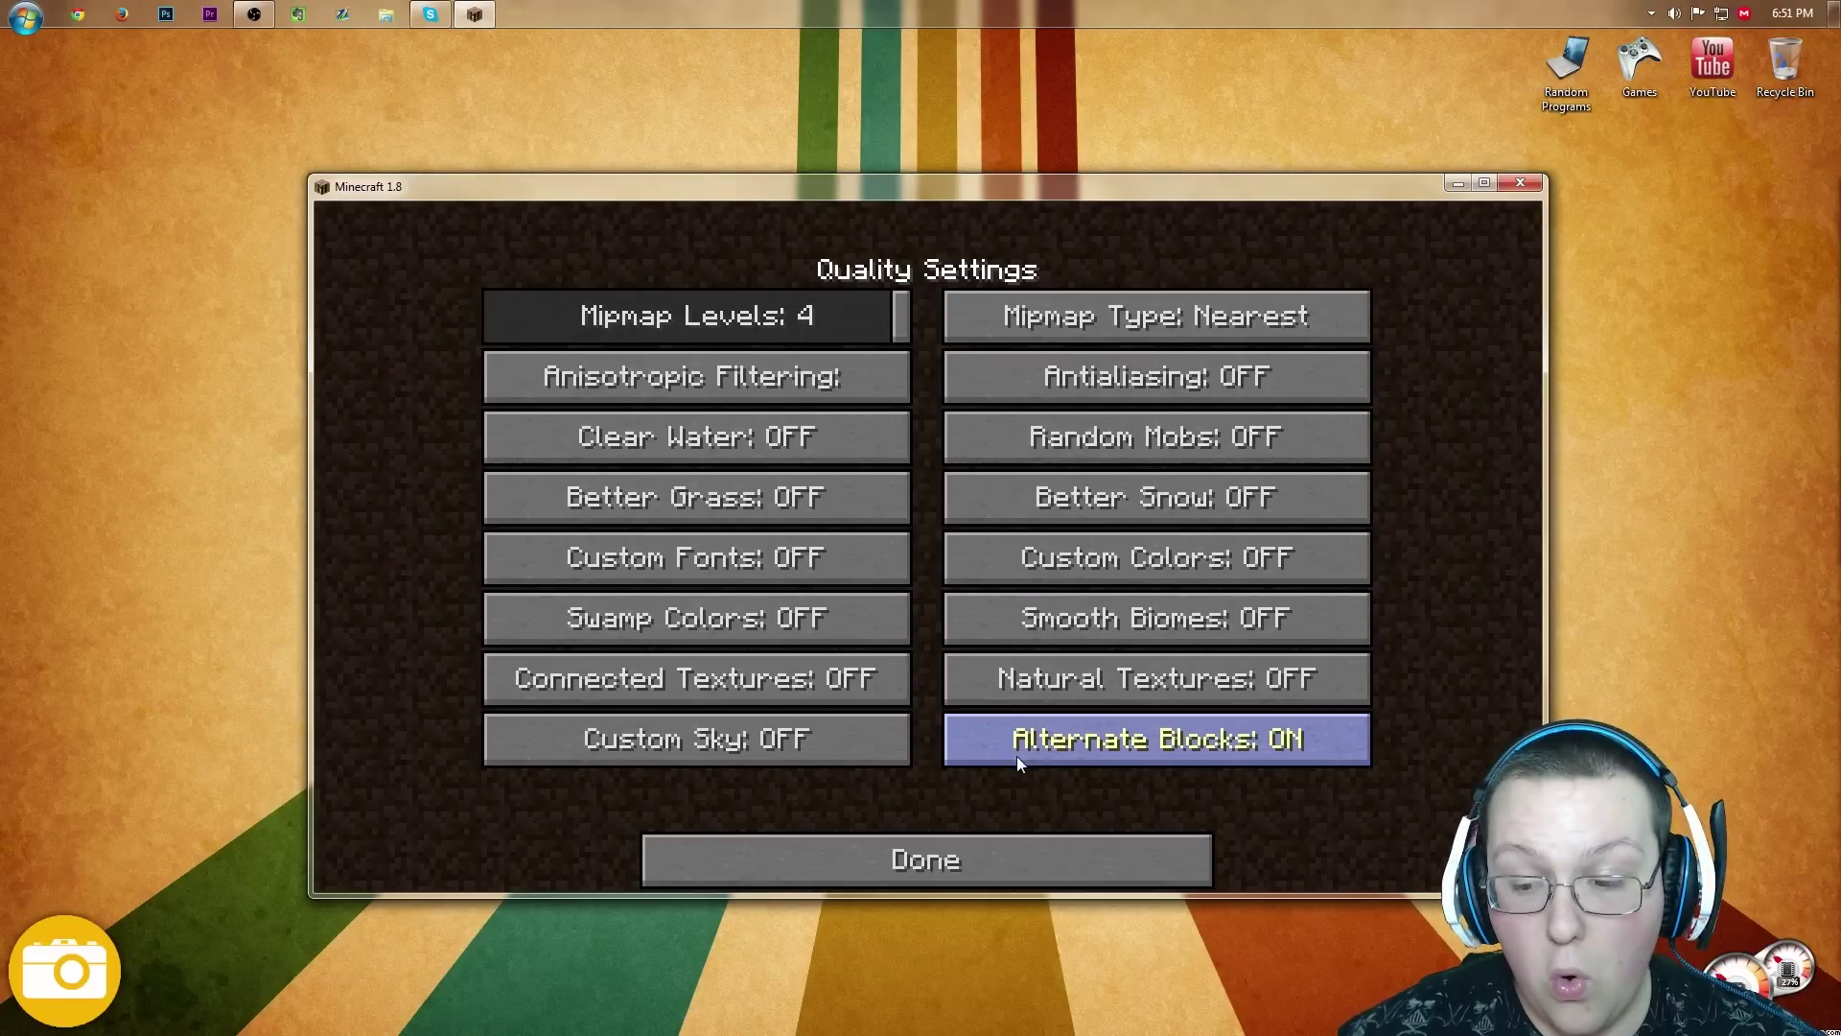
pyautogui.click(1016, 755)
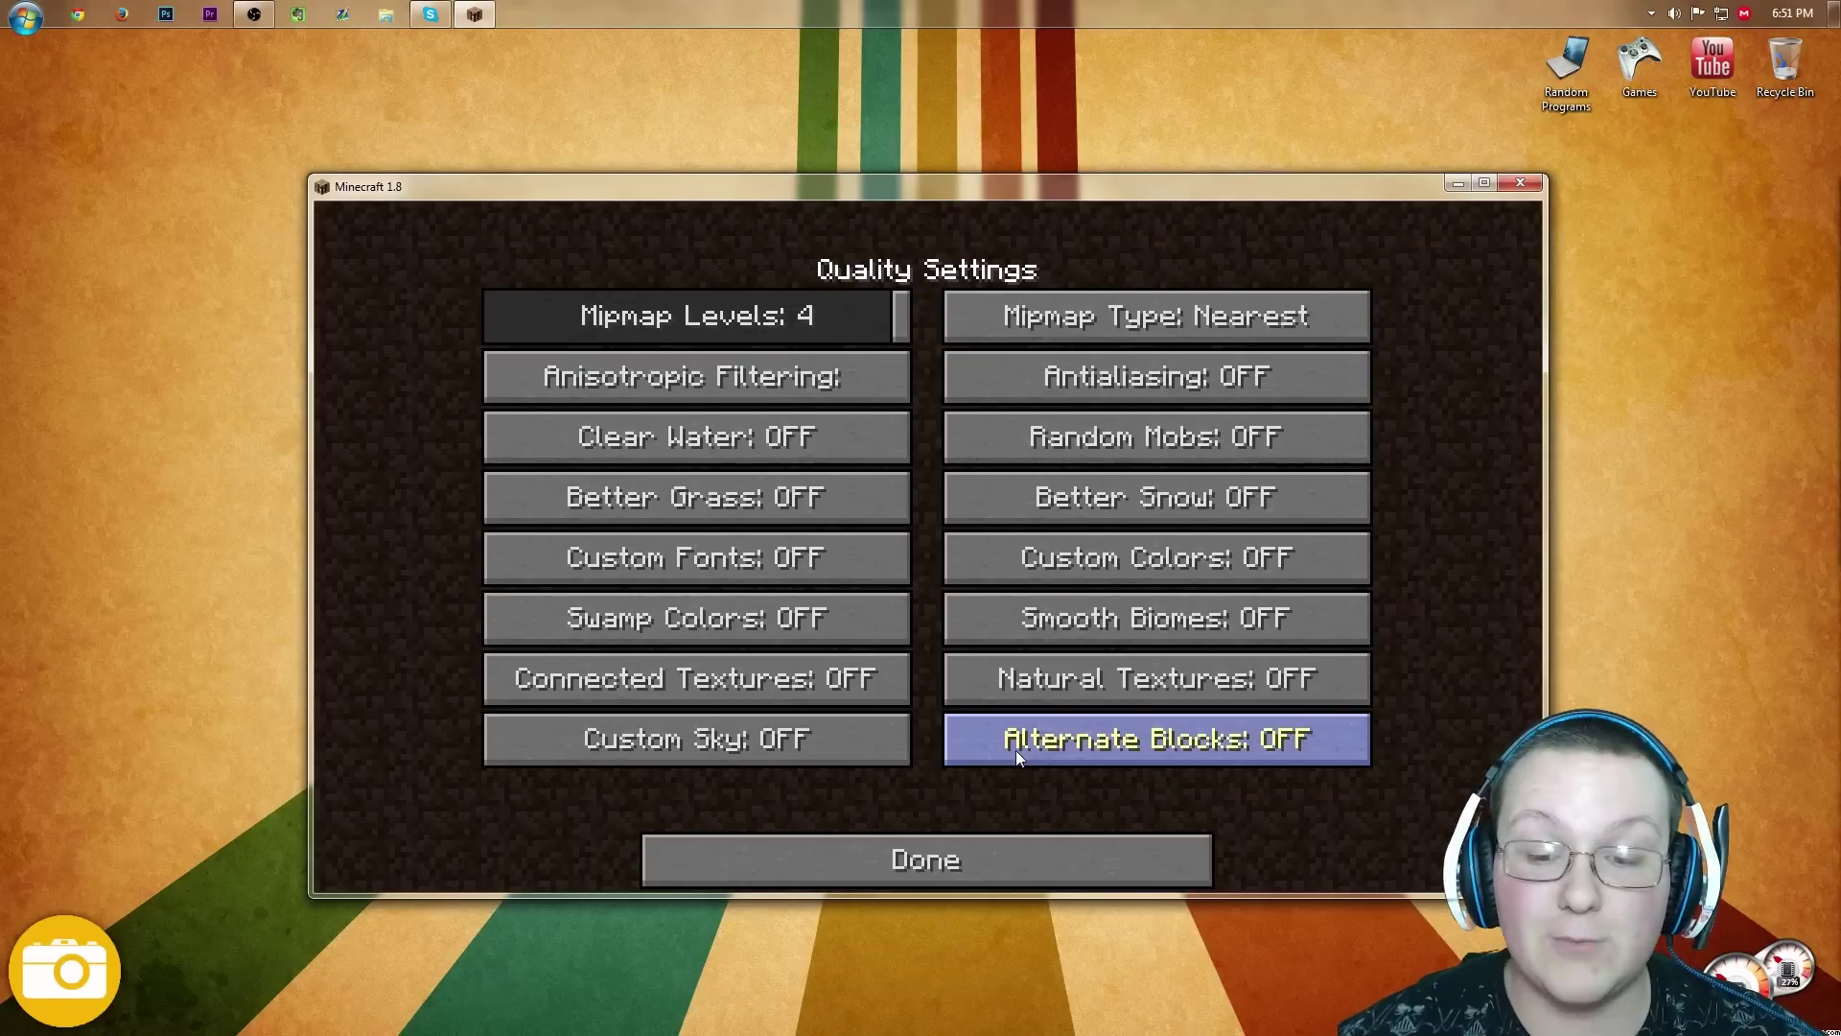
pyautogui.click(905, 859)
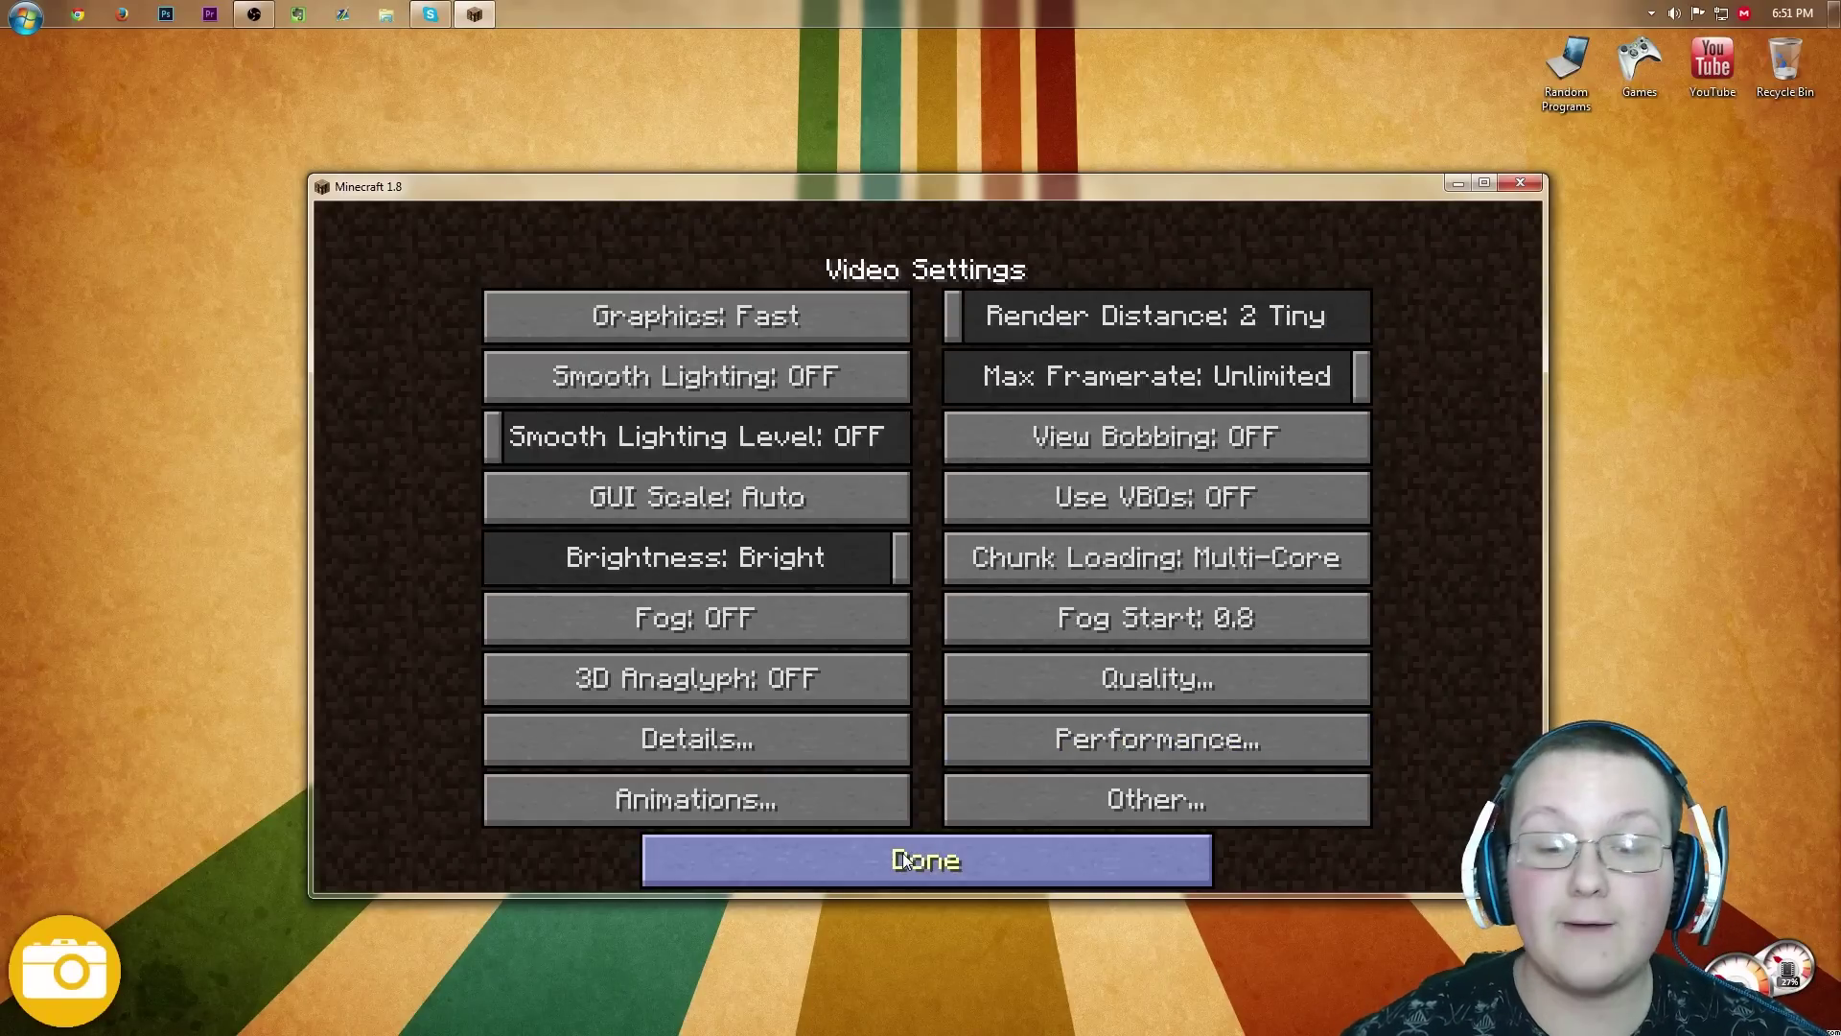
# Step: In the detail settings, turn clouds off, set trees to Fast and turn rain and snow off
pyautogui.click(743, 746)
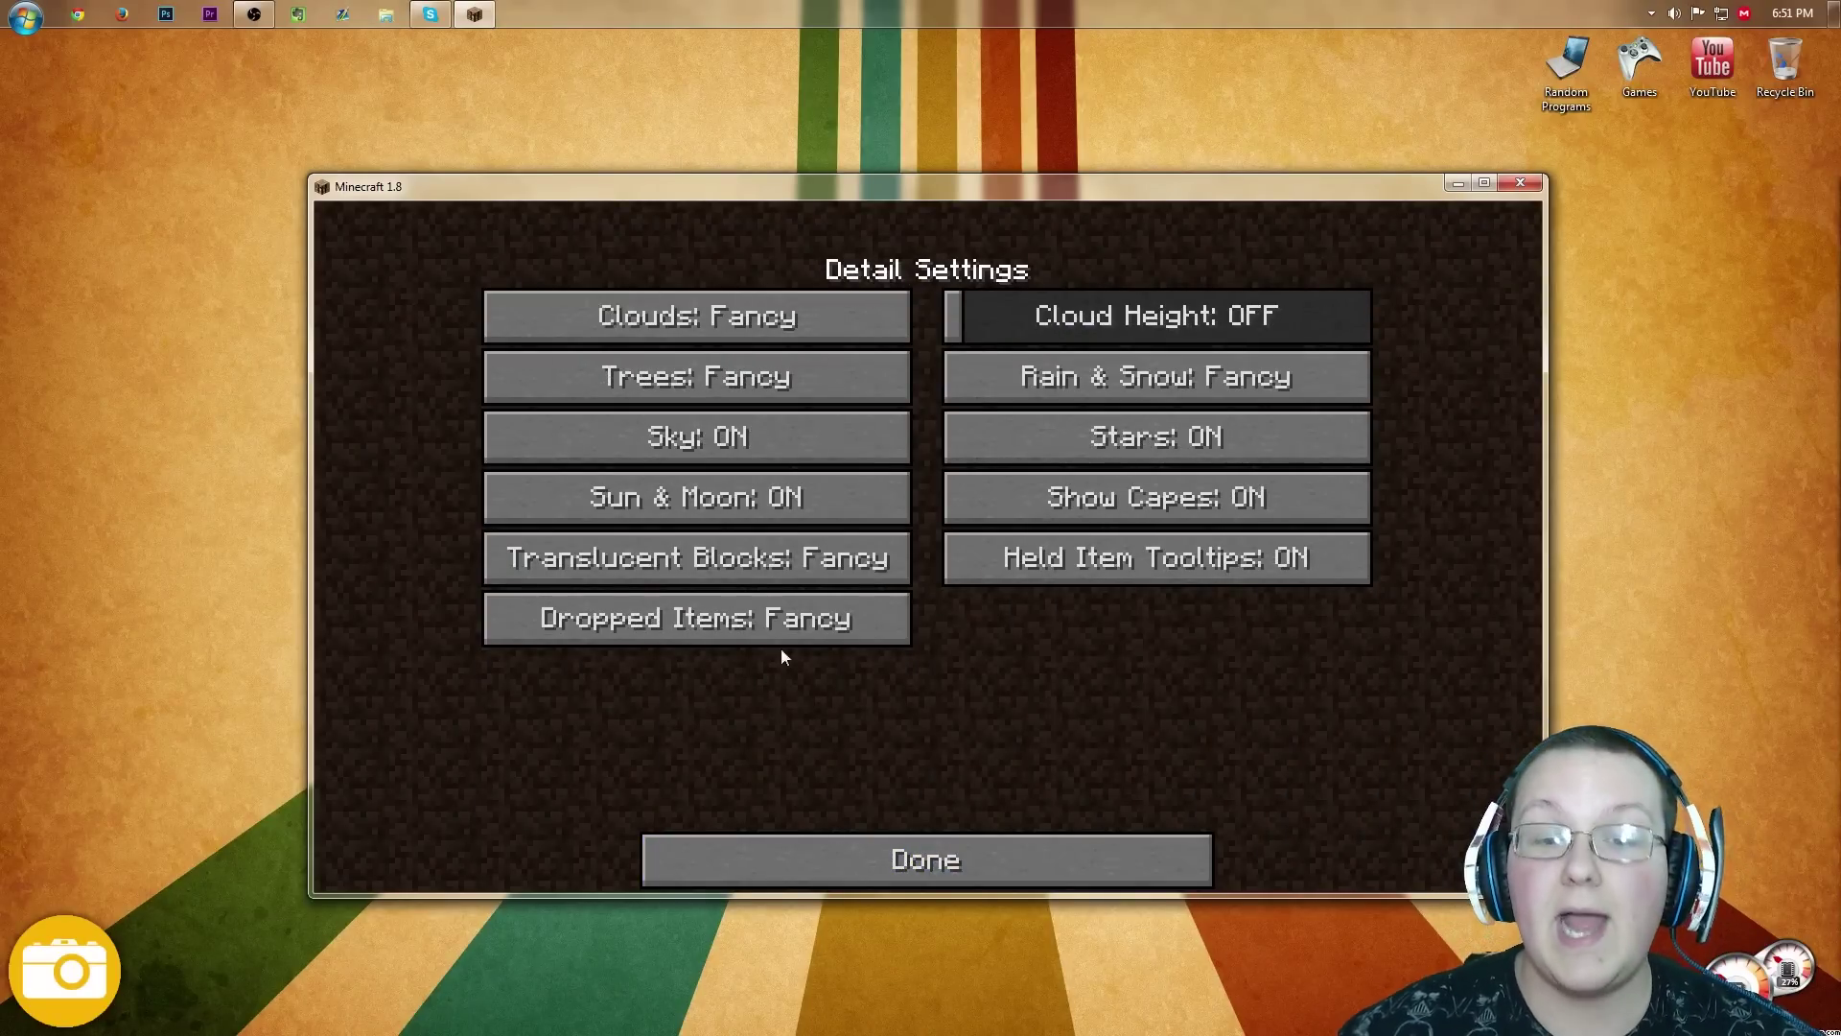
pyautogui.click(683, 300)
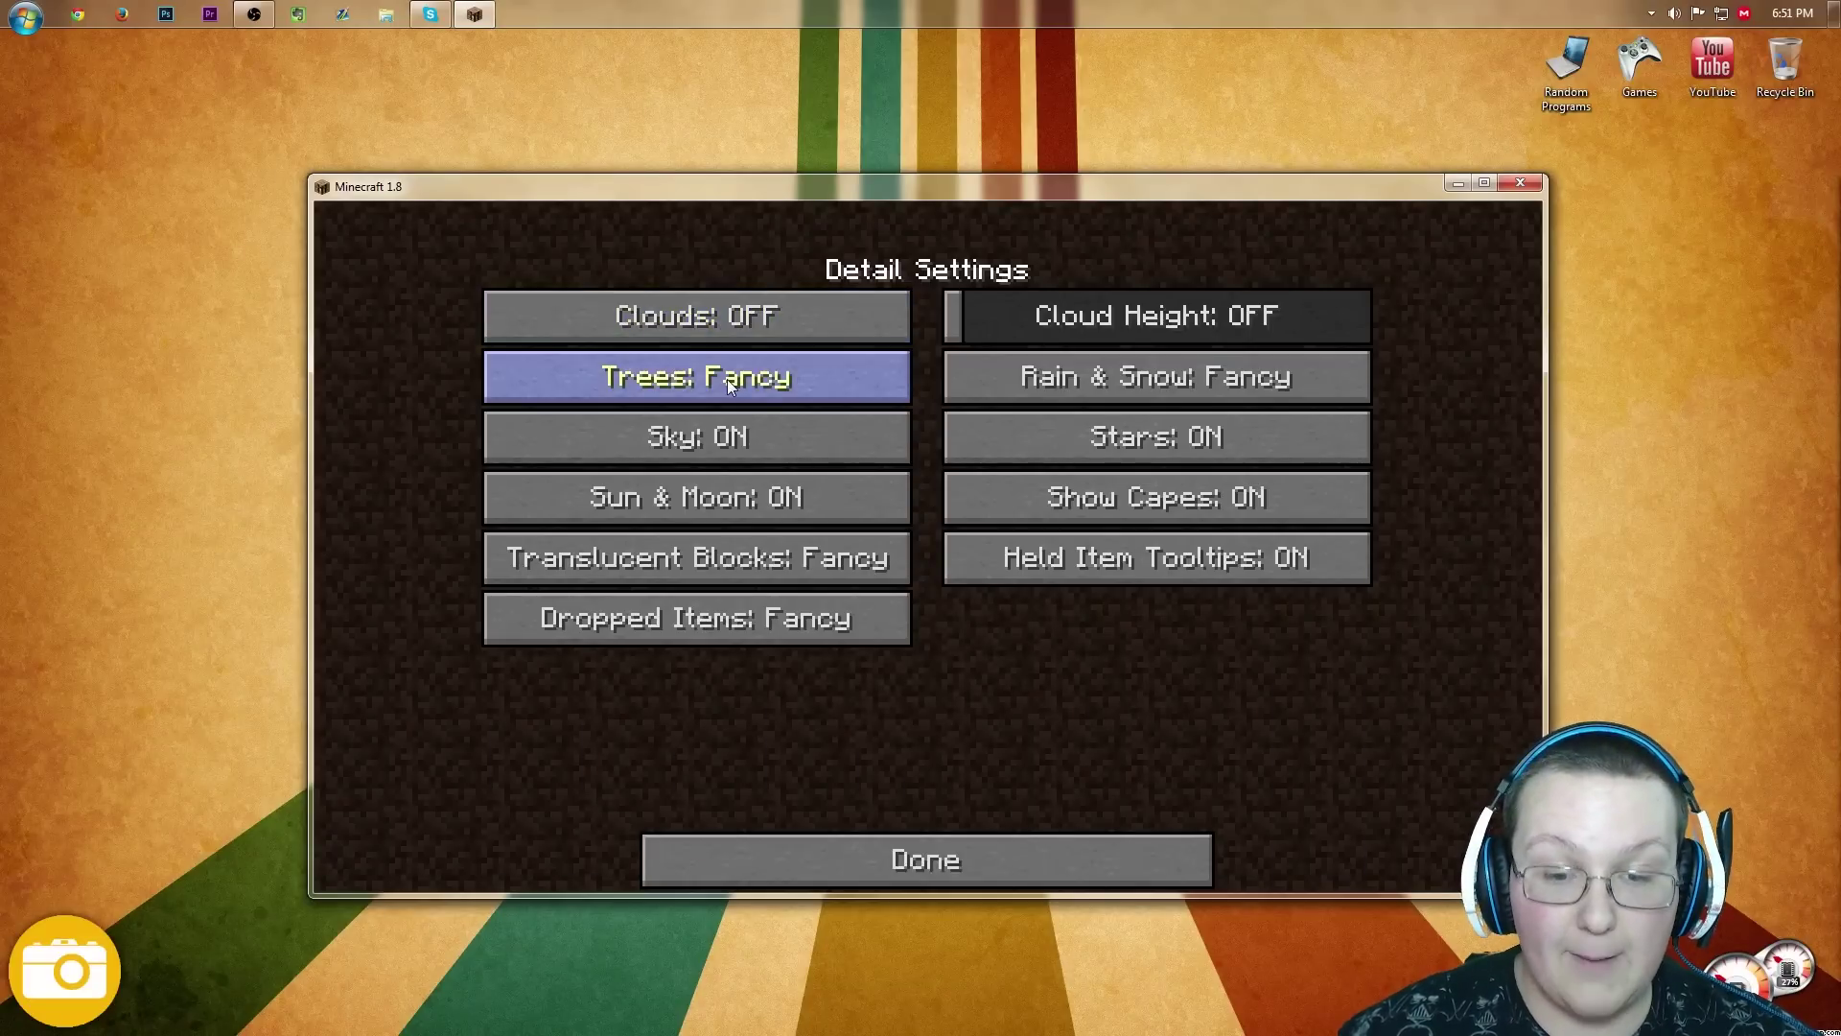
pyautogui.click(727, 378)
pyautogui.click(726, 378)
pyautogui.click(727, 378)
pyautogui.click(727, 377)
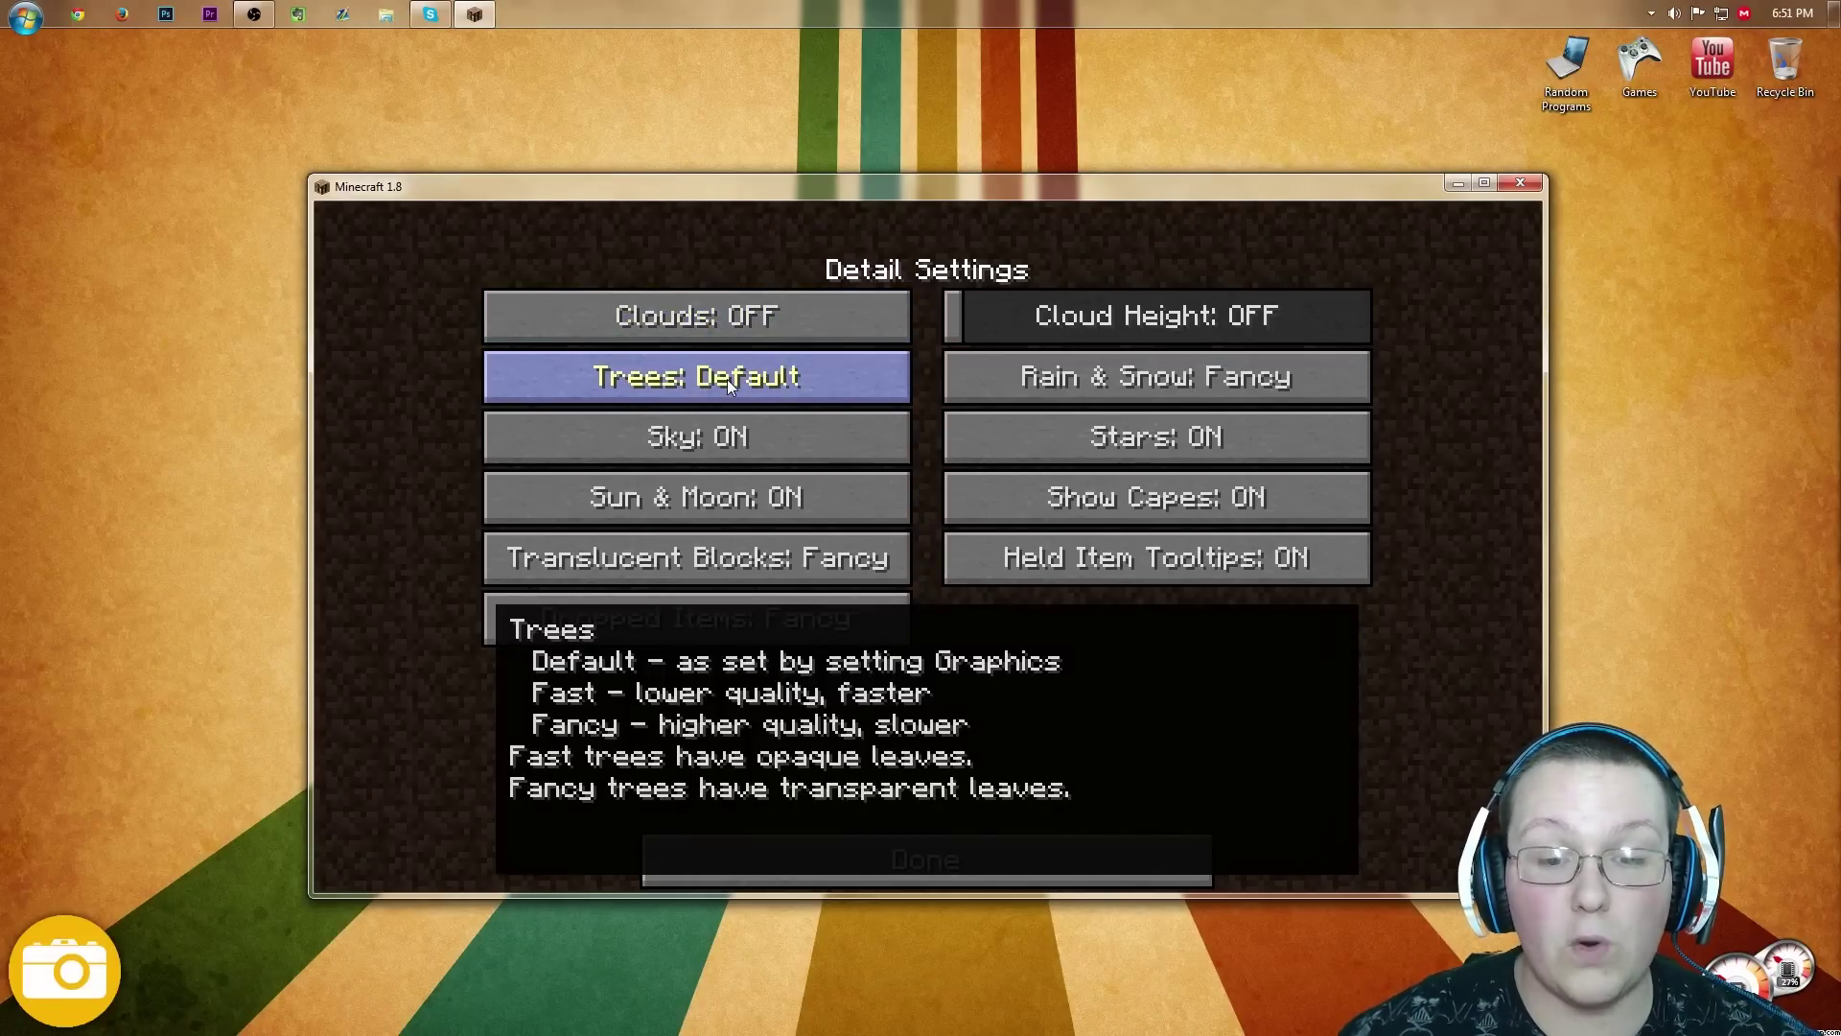
pyautogui.click(727, 377)
pyautogui.click(1137, 390)
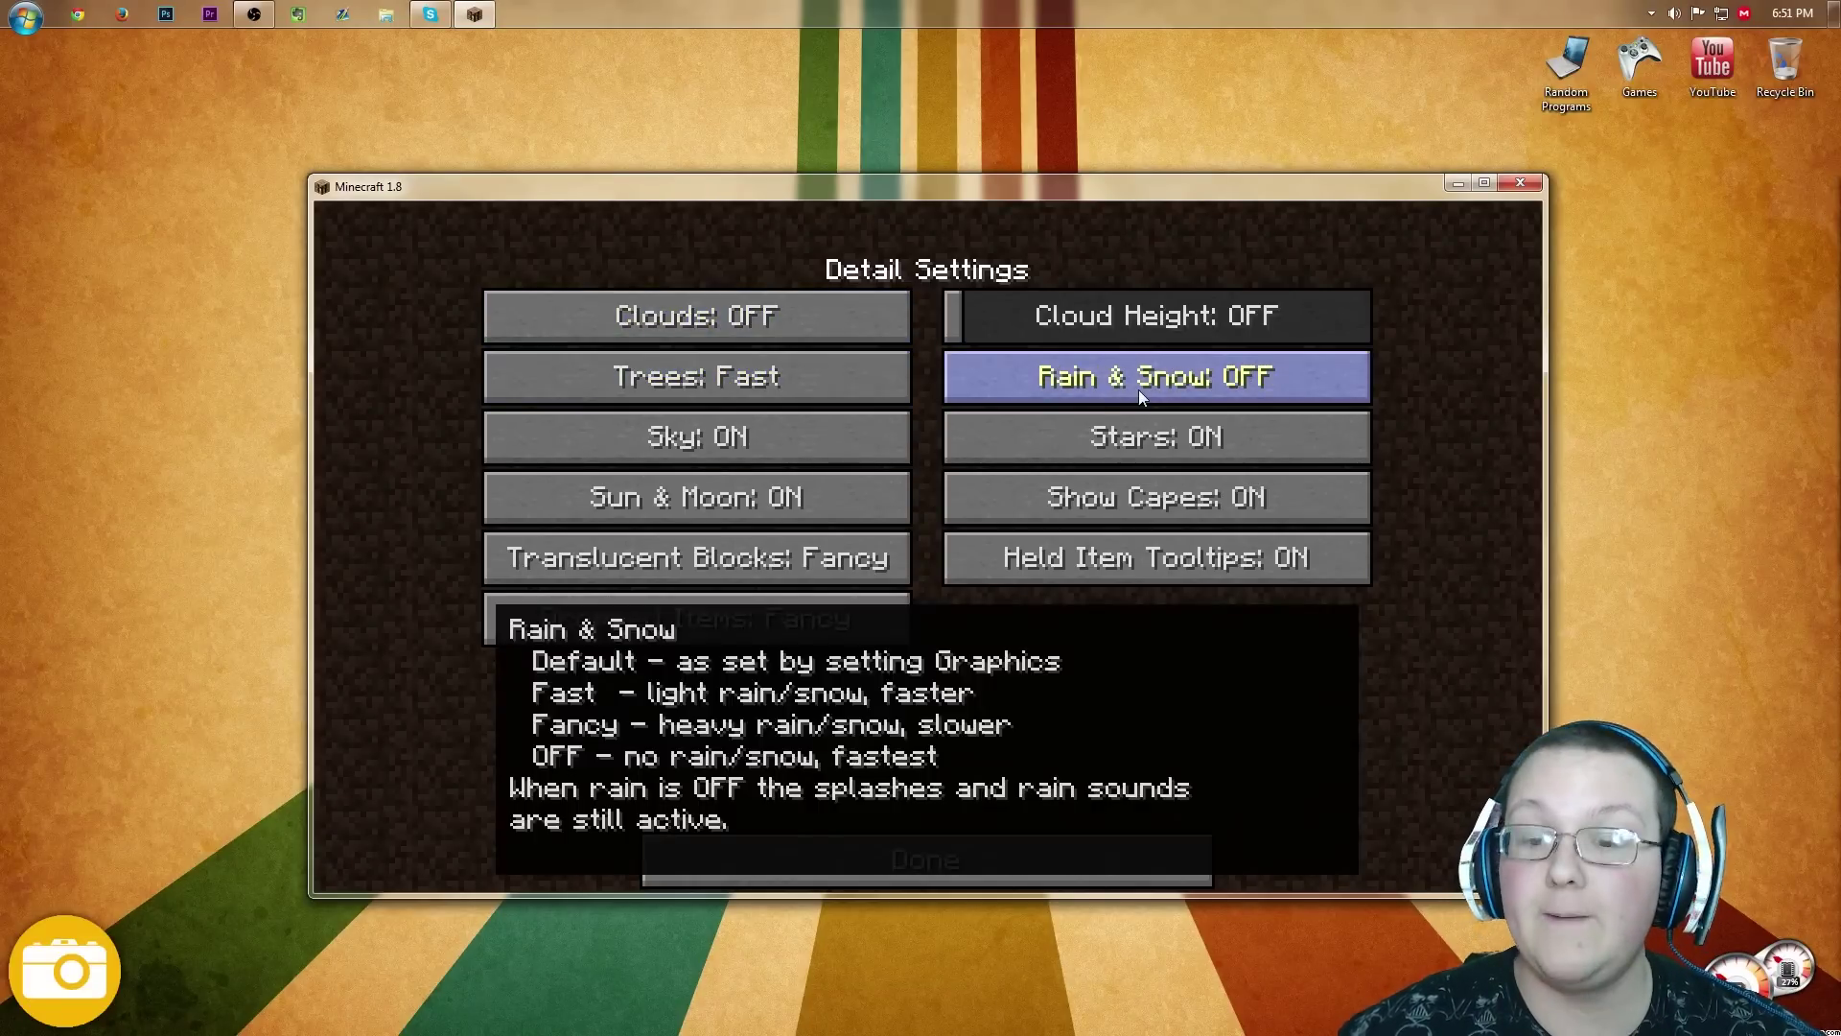
pyautogui.click(726, 389)
pyautogui.click(710, 400)
pyautogui.click(706, 395)
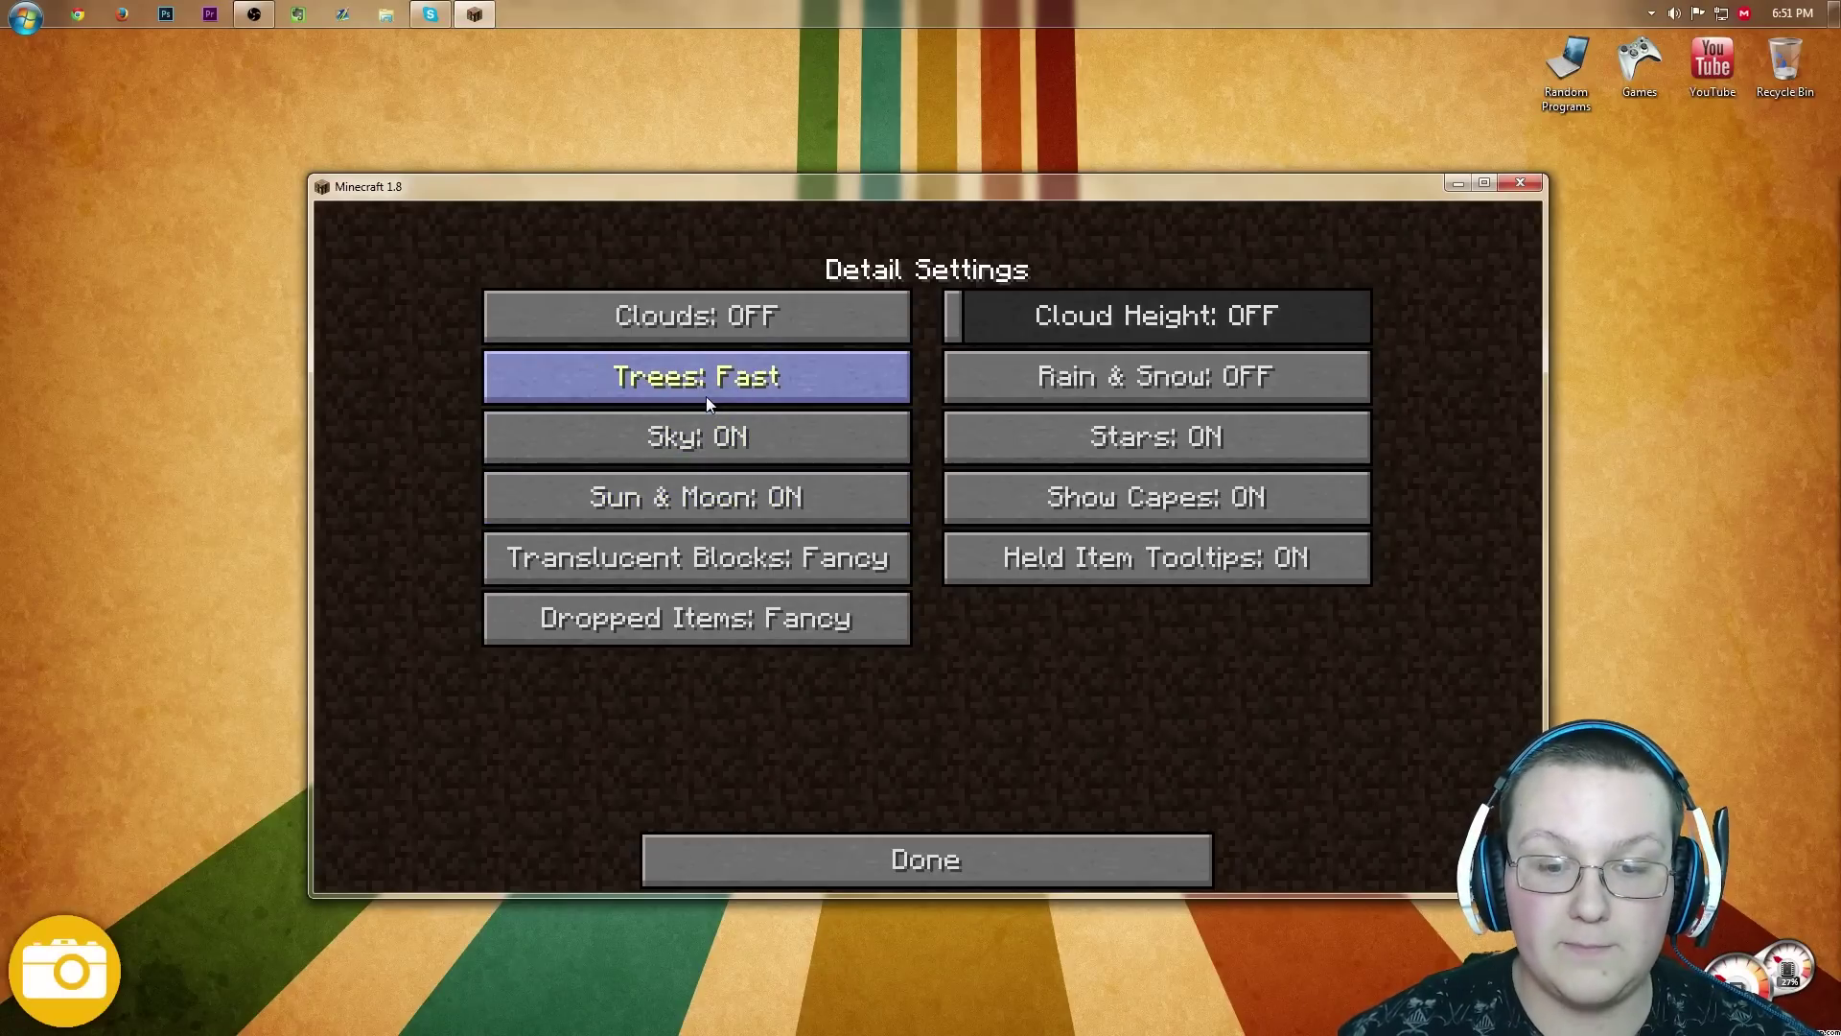
# Step: Turn off the sky, stars, sun and moon, and capes in the detail settings
pyautogui.click(734, 443)
pyautogui.click(1155, 438)
pyautogui.click(777, 508)
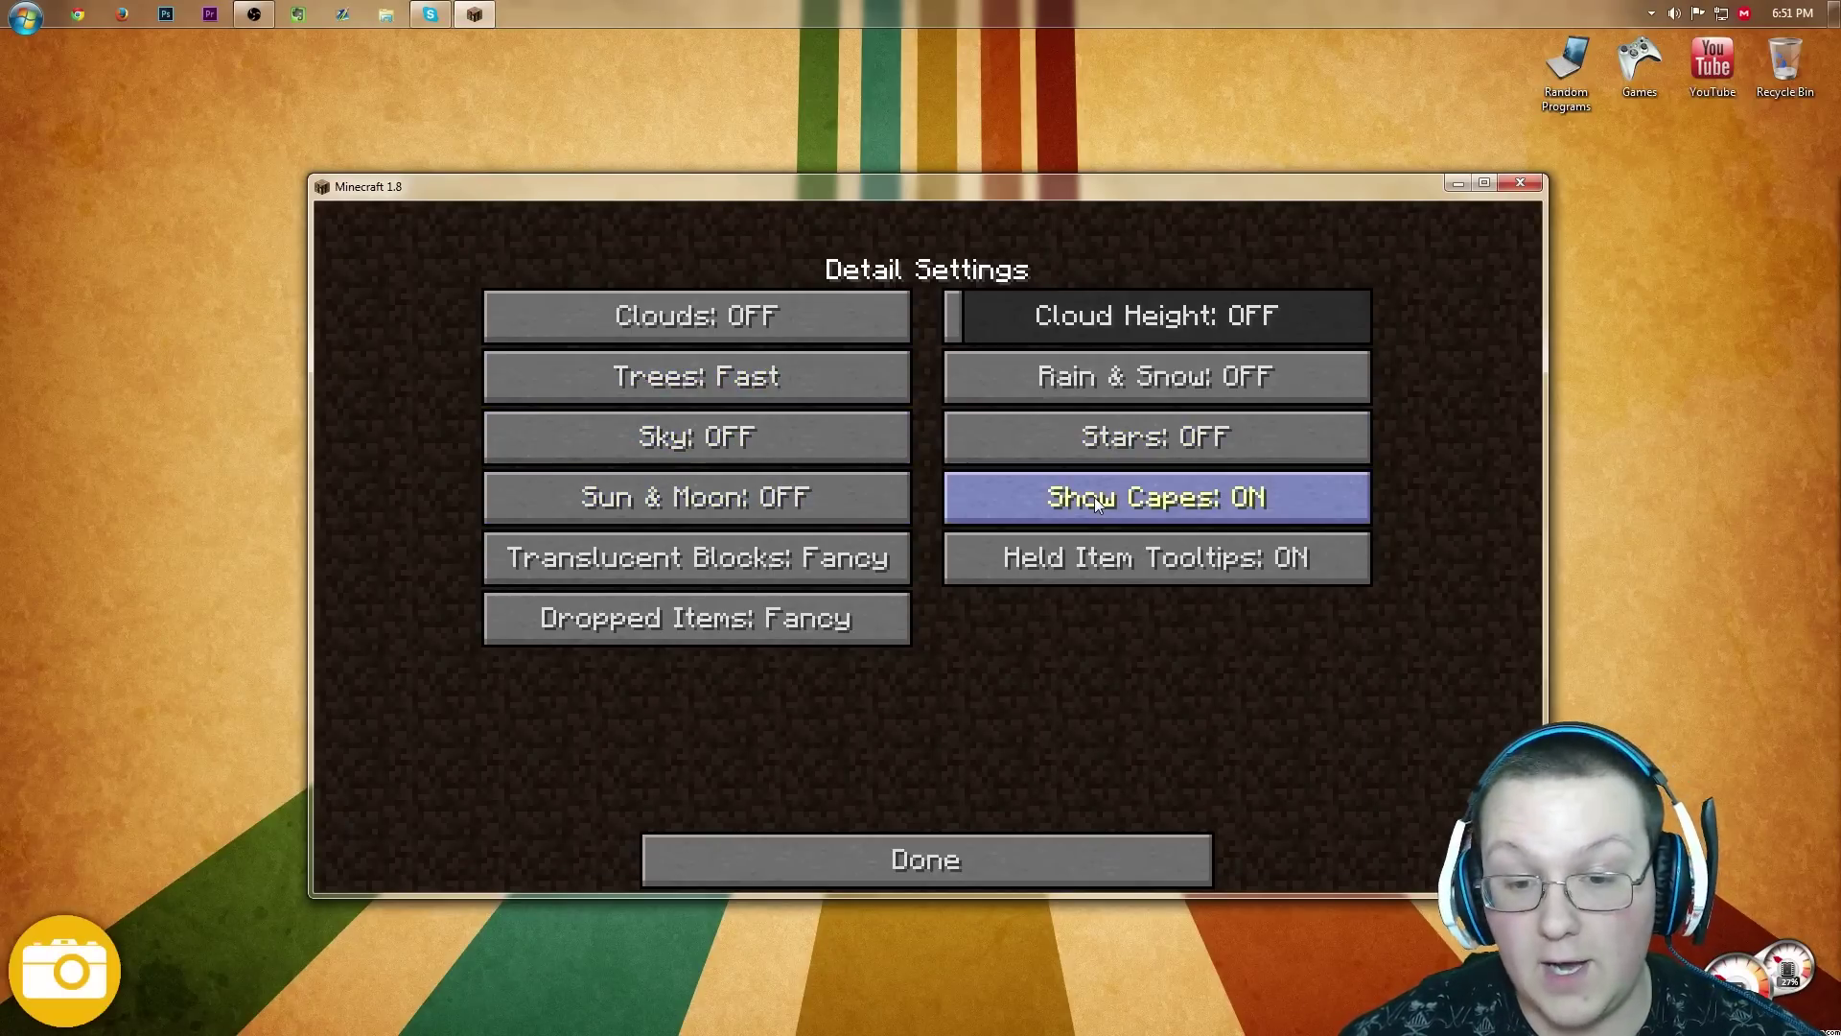
pyautogui.click(1095, 496)
# Step: Set translucent blocks and dropped items to Fast, turn held item tooltips off, and return to the video settings
pyautogui.click(758, 560)
pyautogui.click(757, 560)
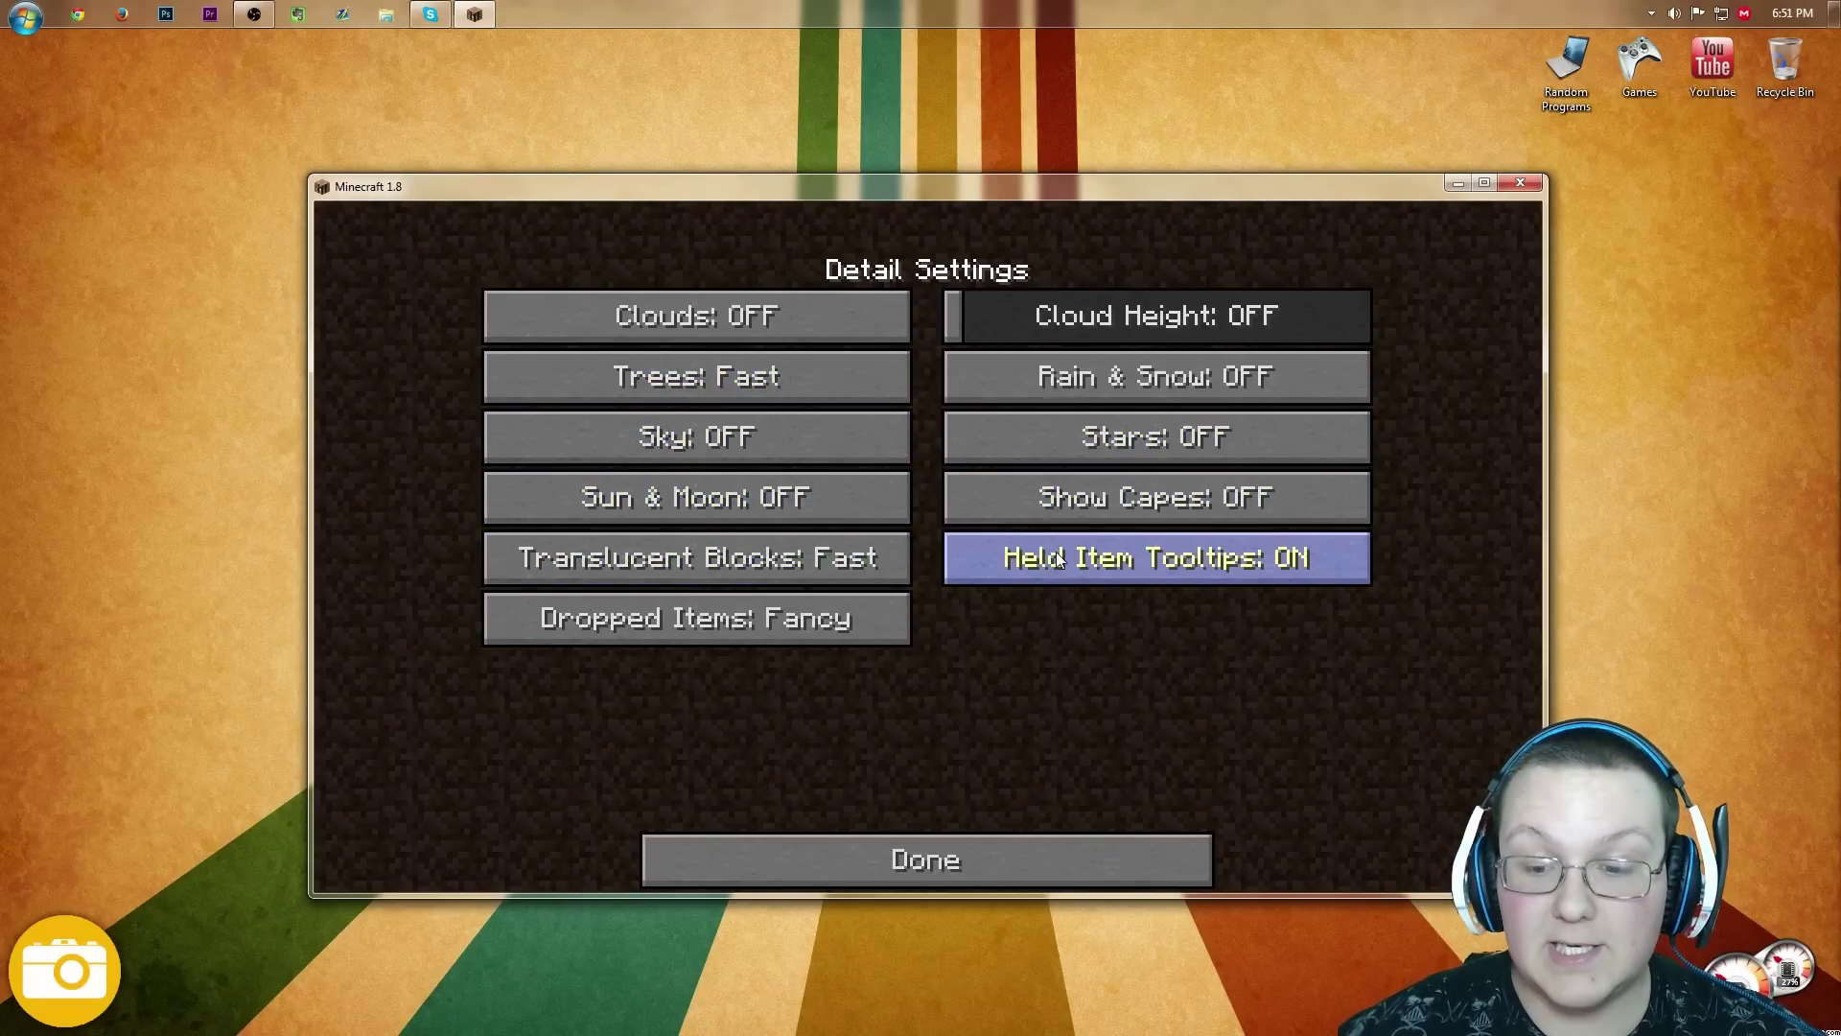
pyautogui.click(1112, 561)
pyautogui.click(790, 615)
pyautogui.click(790, 616)
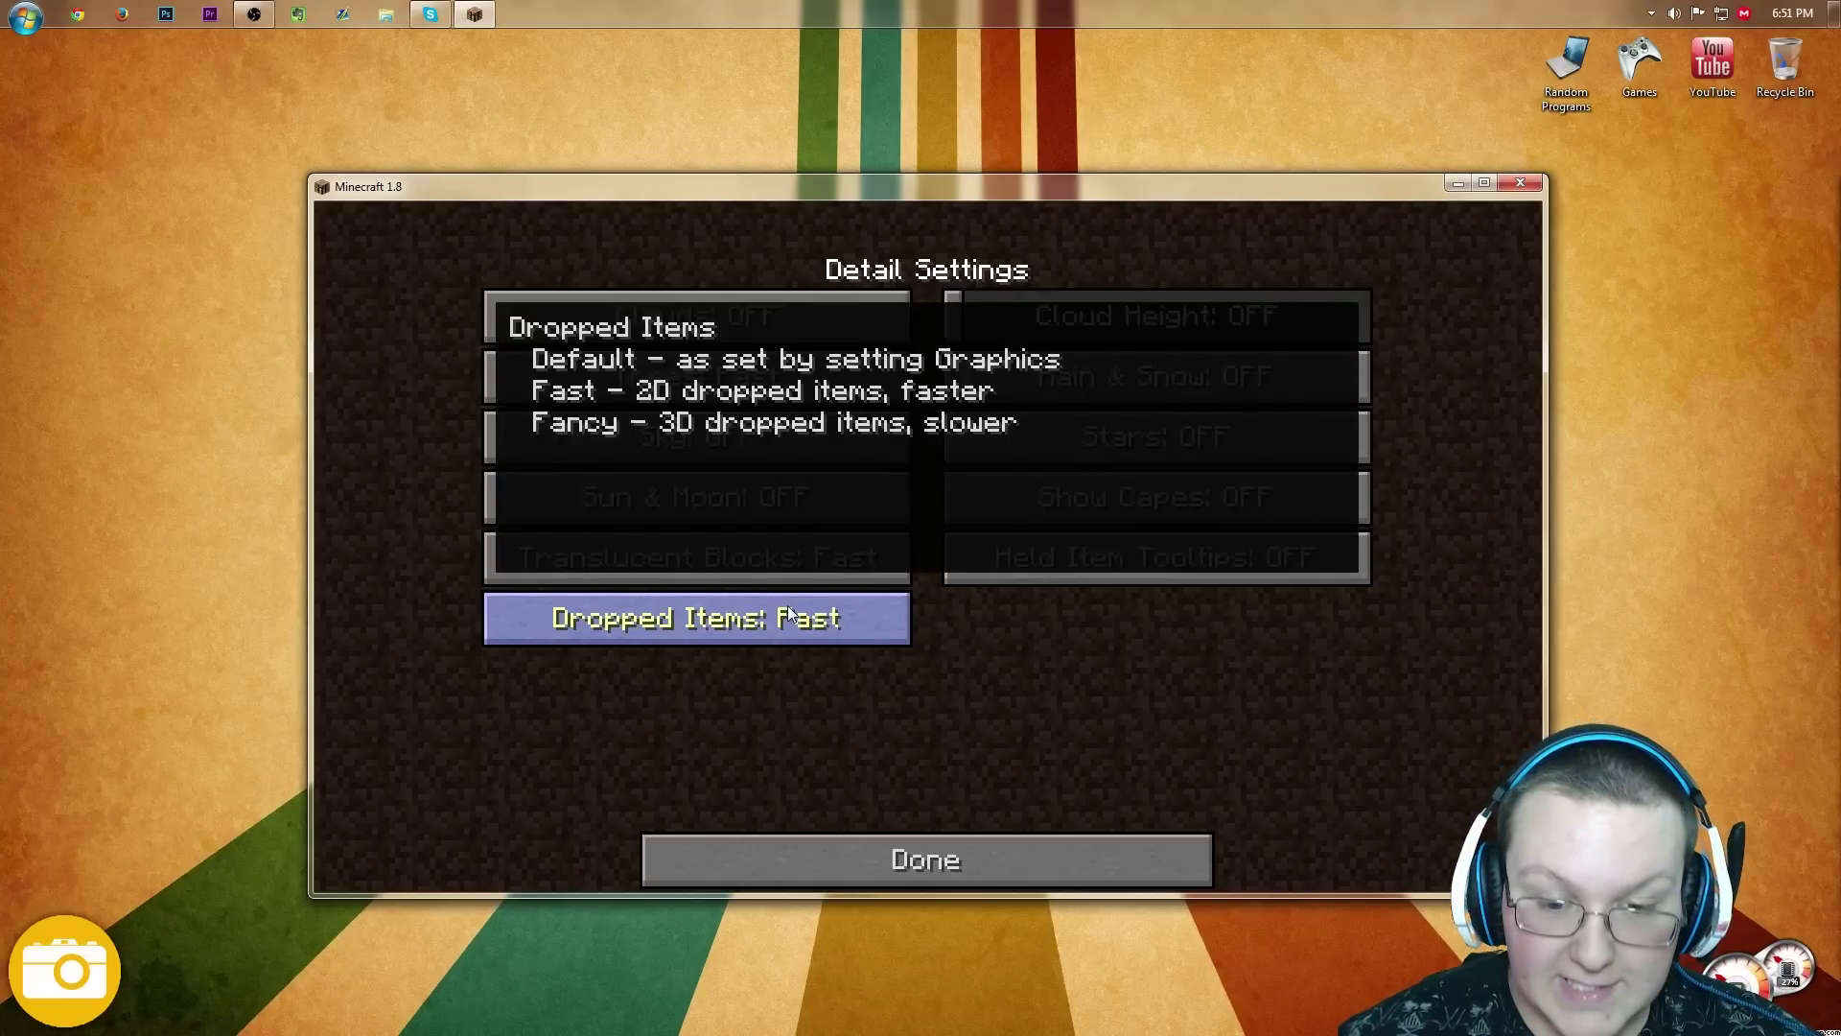
pyautogui.click(747, 863)
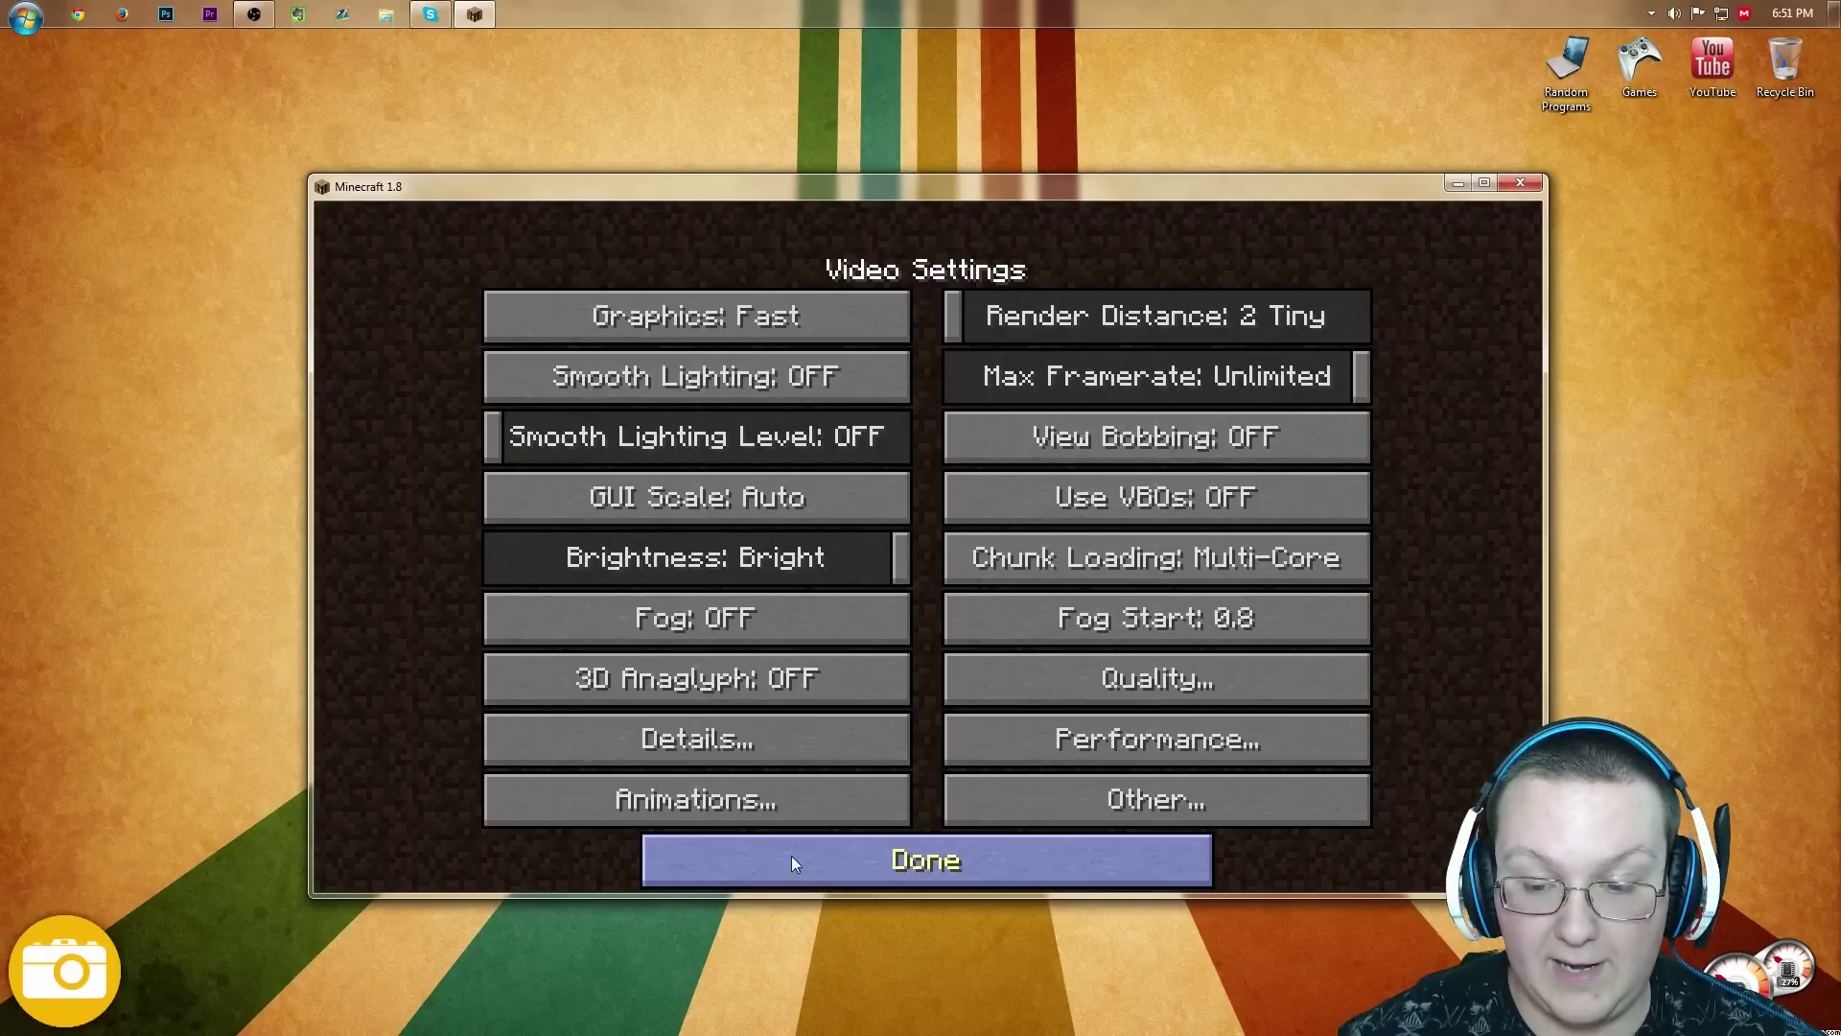
# Step: In the performance settings, toggle Fast Math off and back on, and turn Load Far off
pyautogui.click(1055, 759)
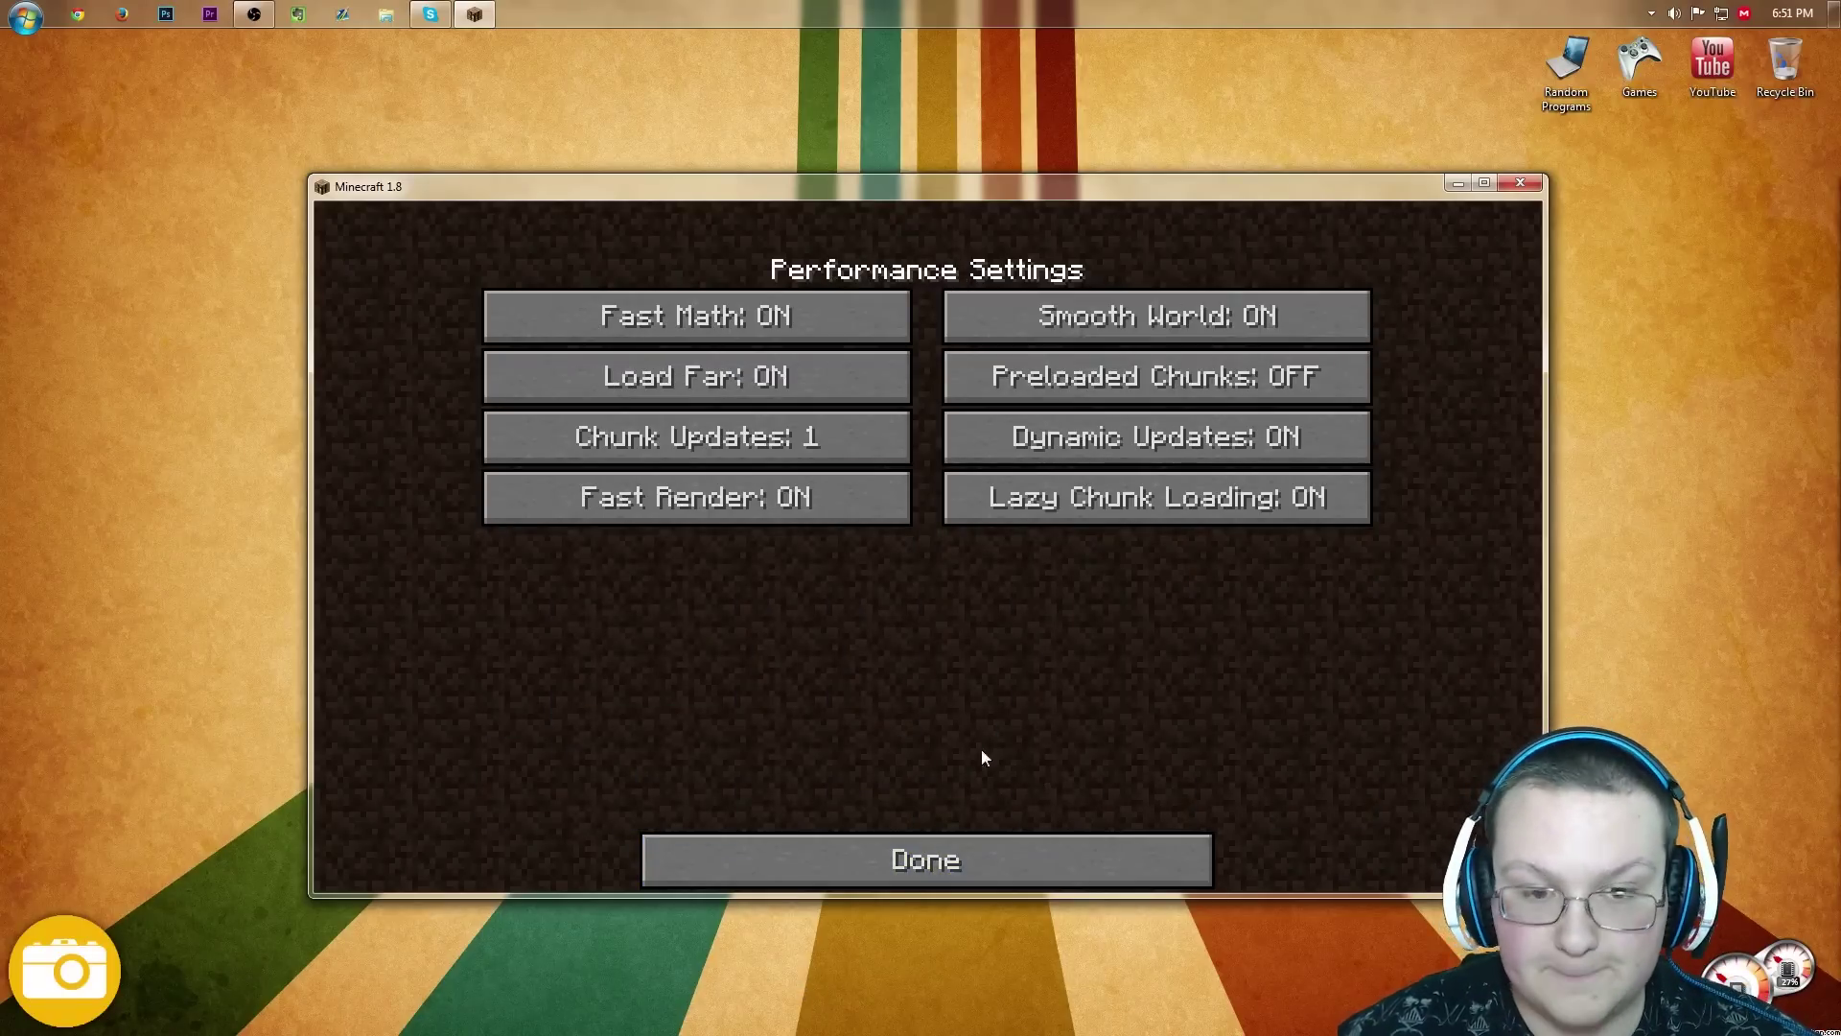
pyautogui.moveTo(753, 319)
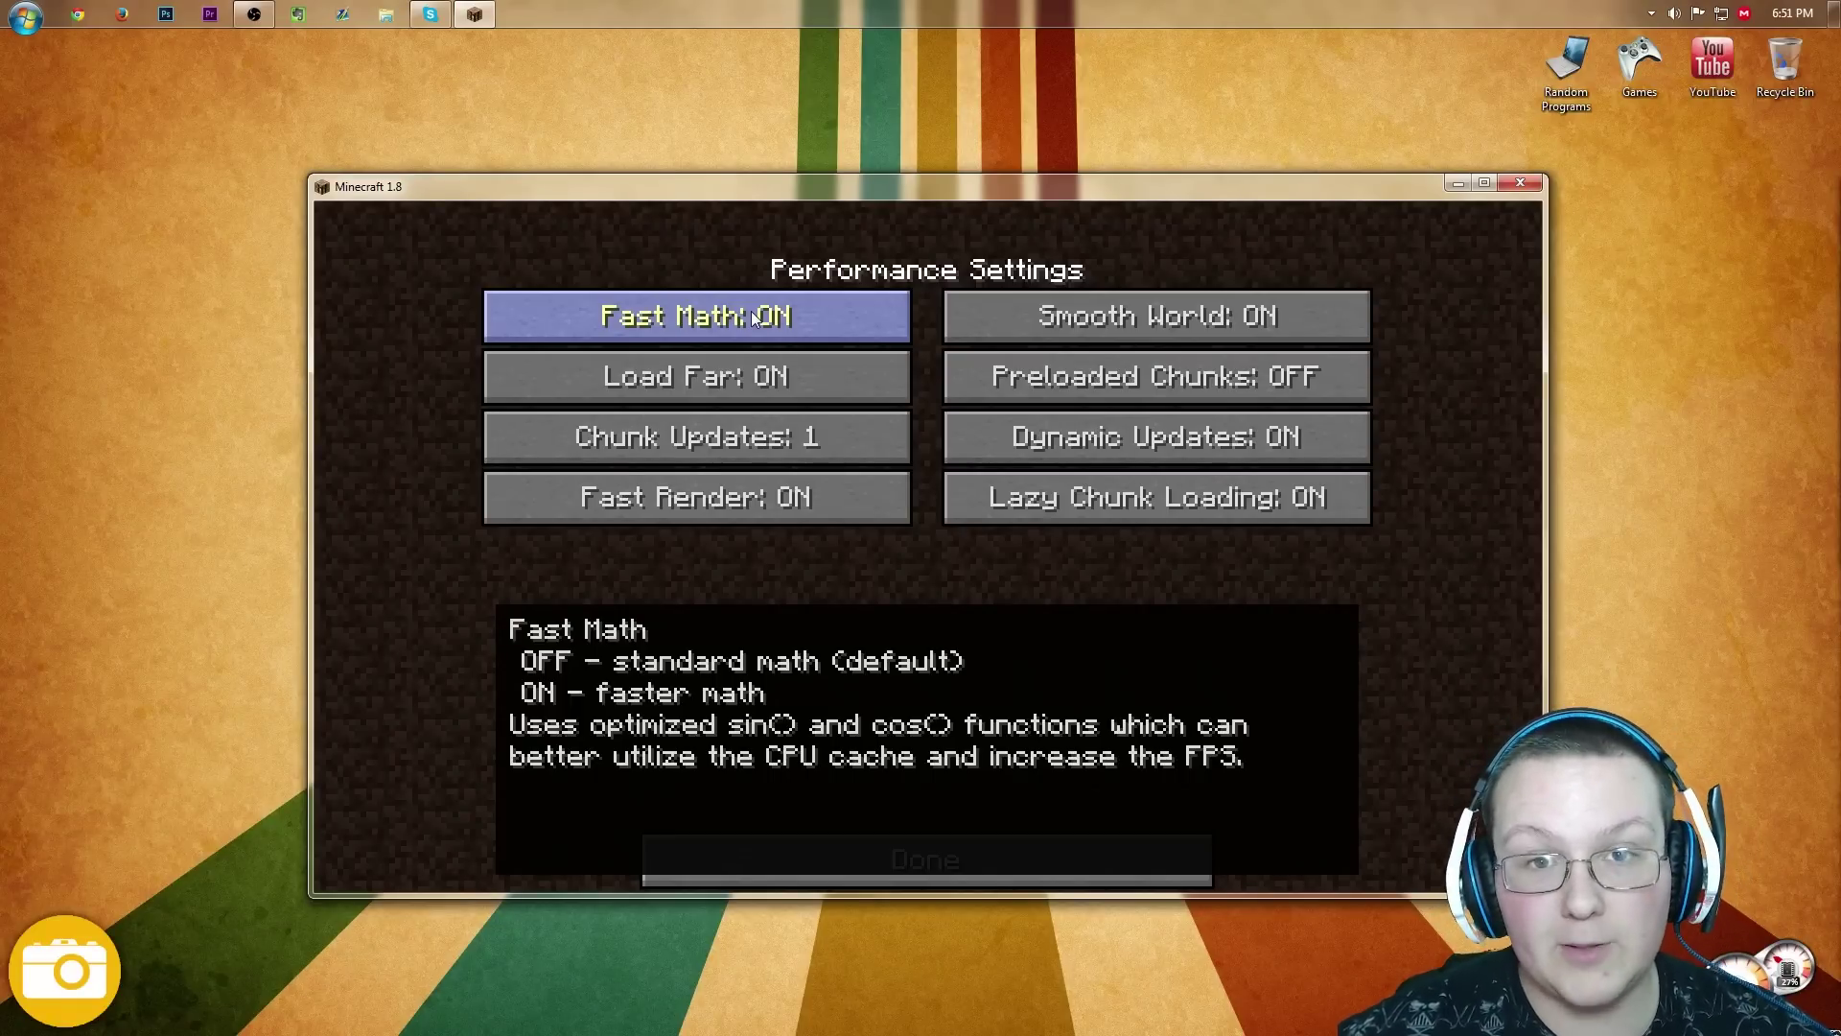
pyautogui.click(753, 318)
pyautogui.click(753, 319)
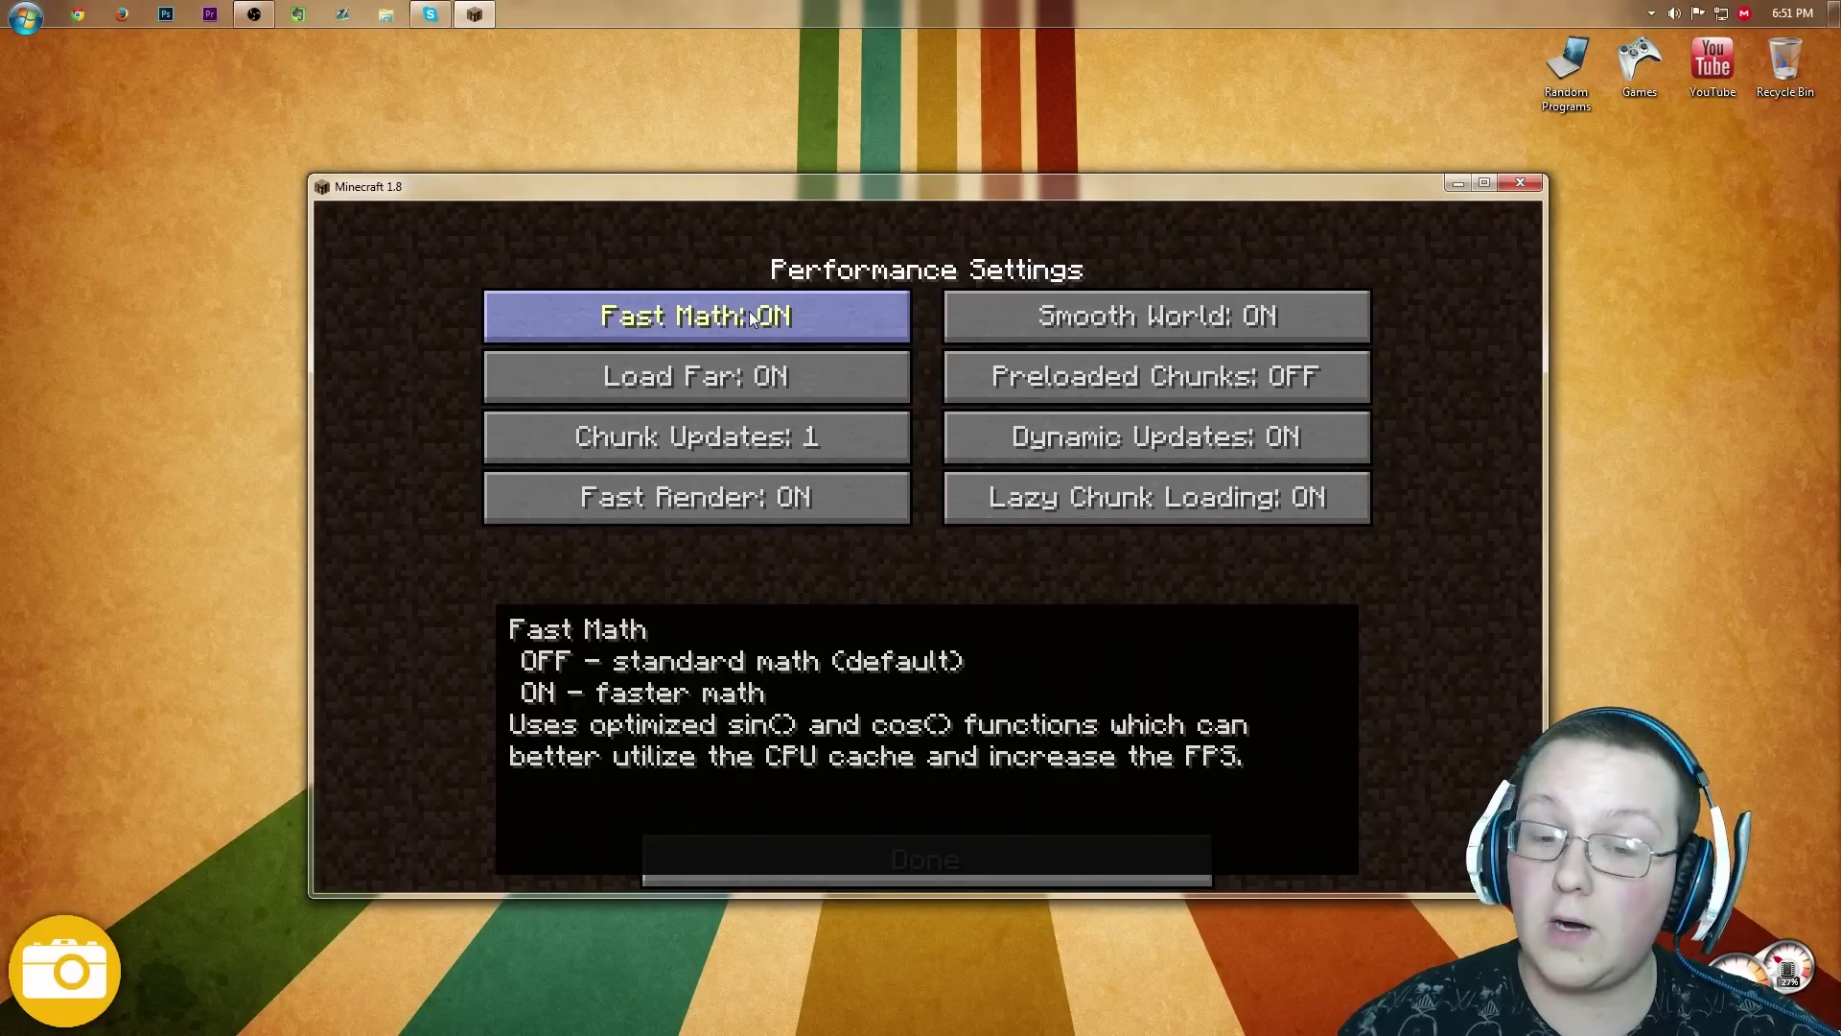
pyautogui.moveTo(1236, 331)
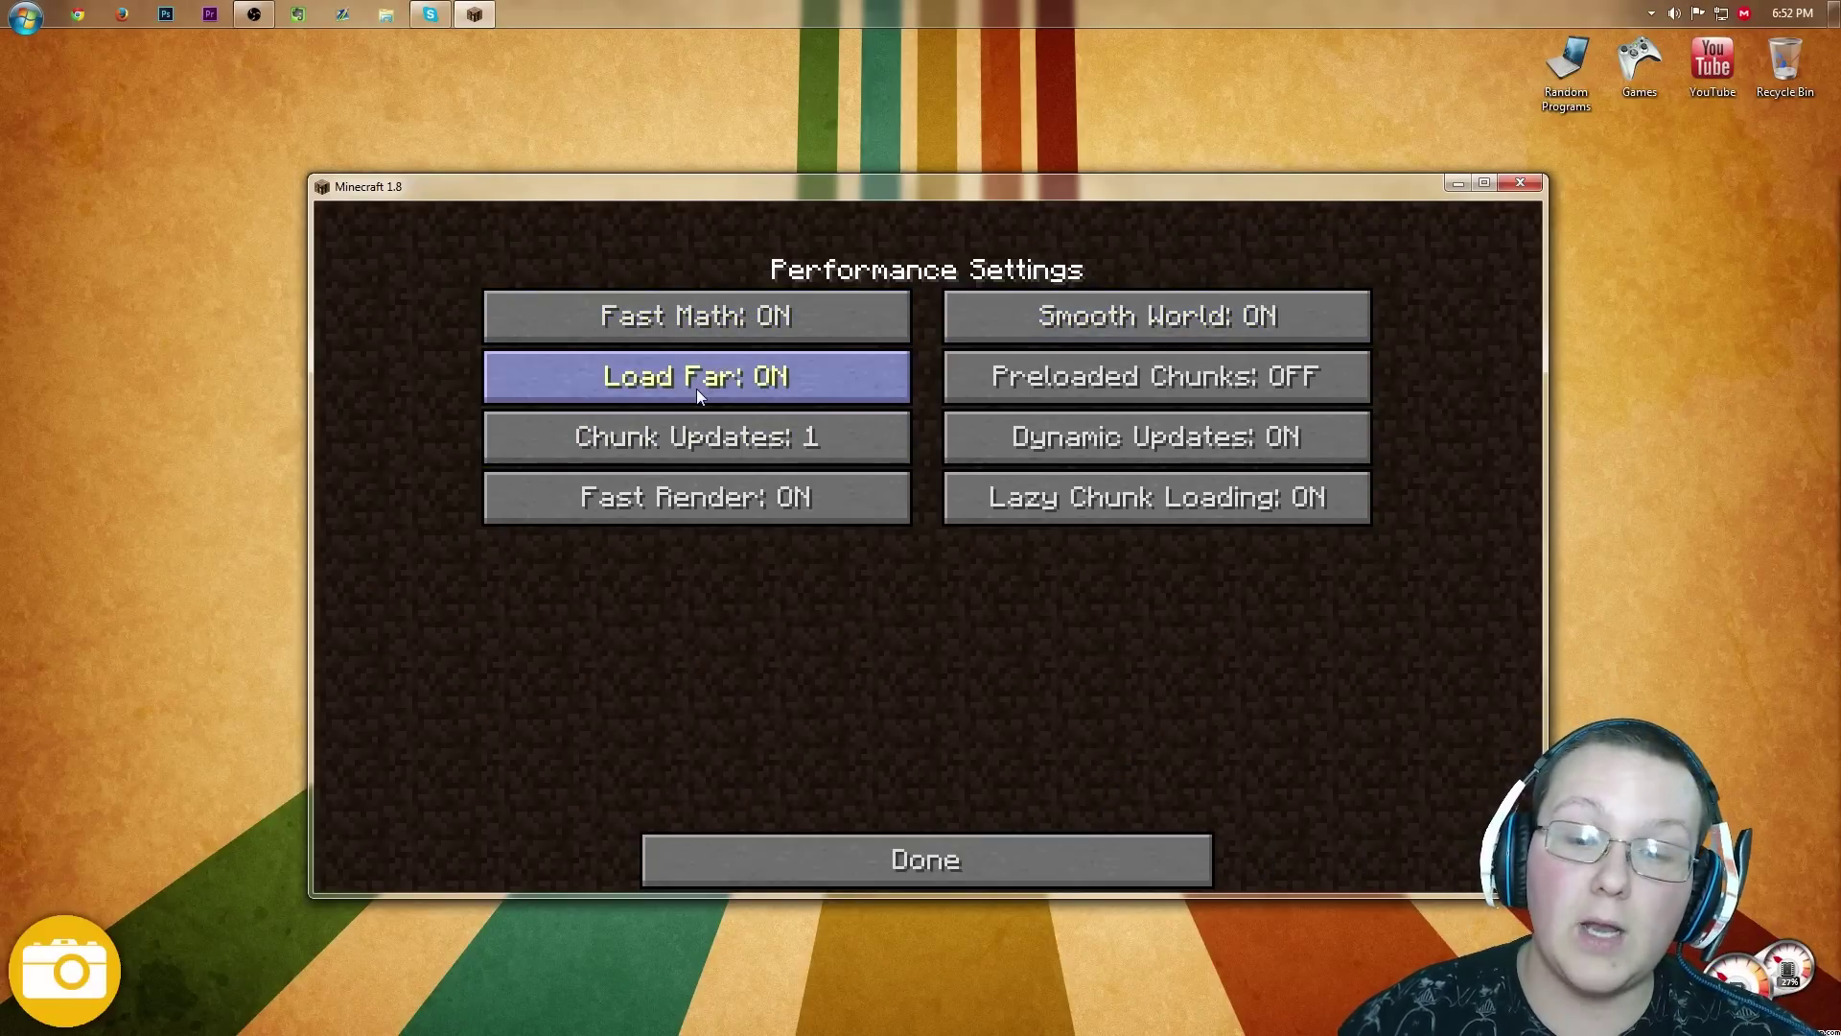
pyautogui.click(696, 388)
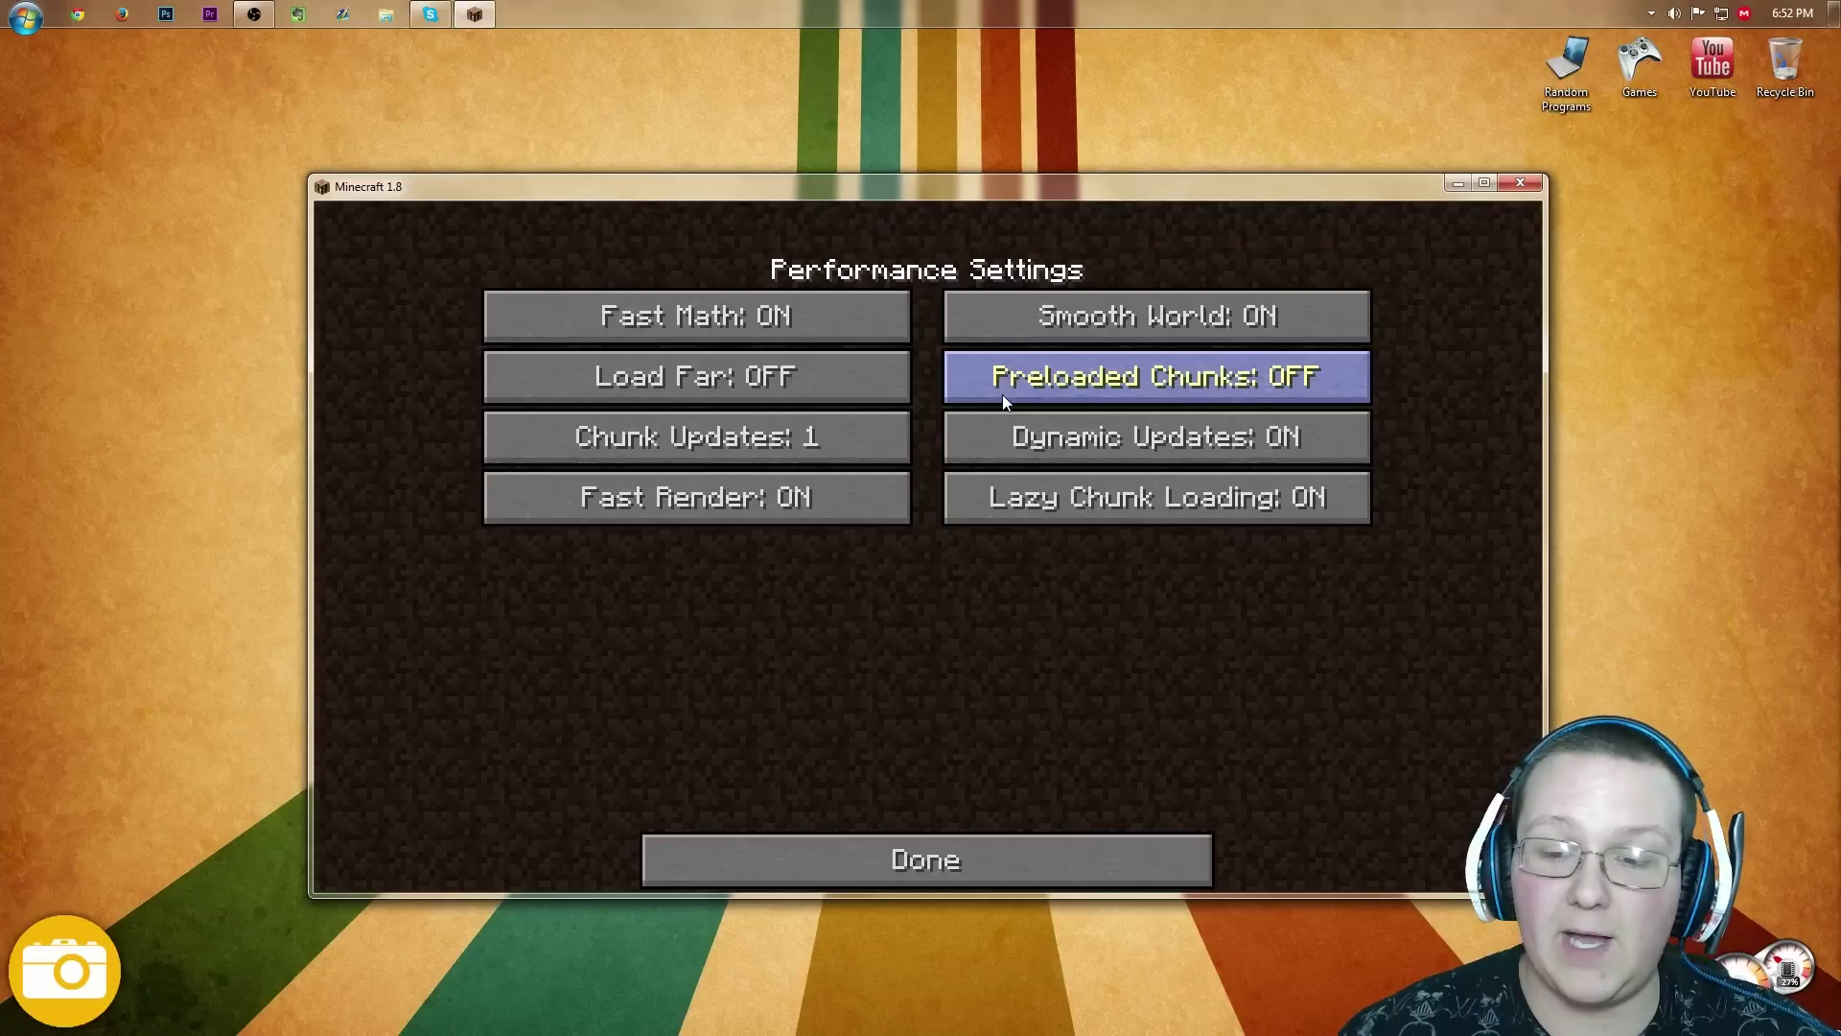
# Step: Cycle the preloaded chunks through the available values, including OFF, and set them to 8
pyautogui.moveTo(1003, 399)
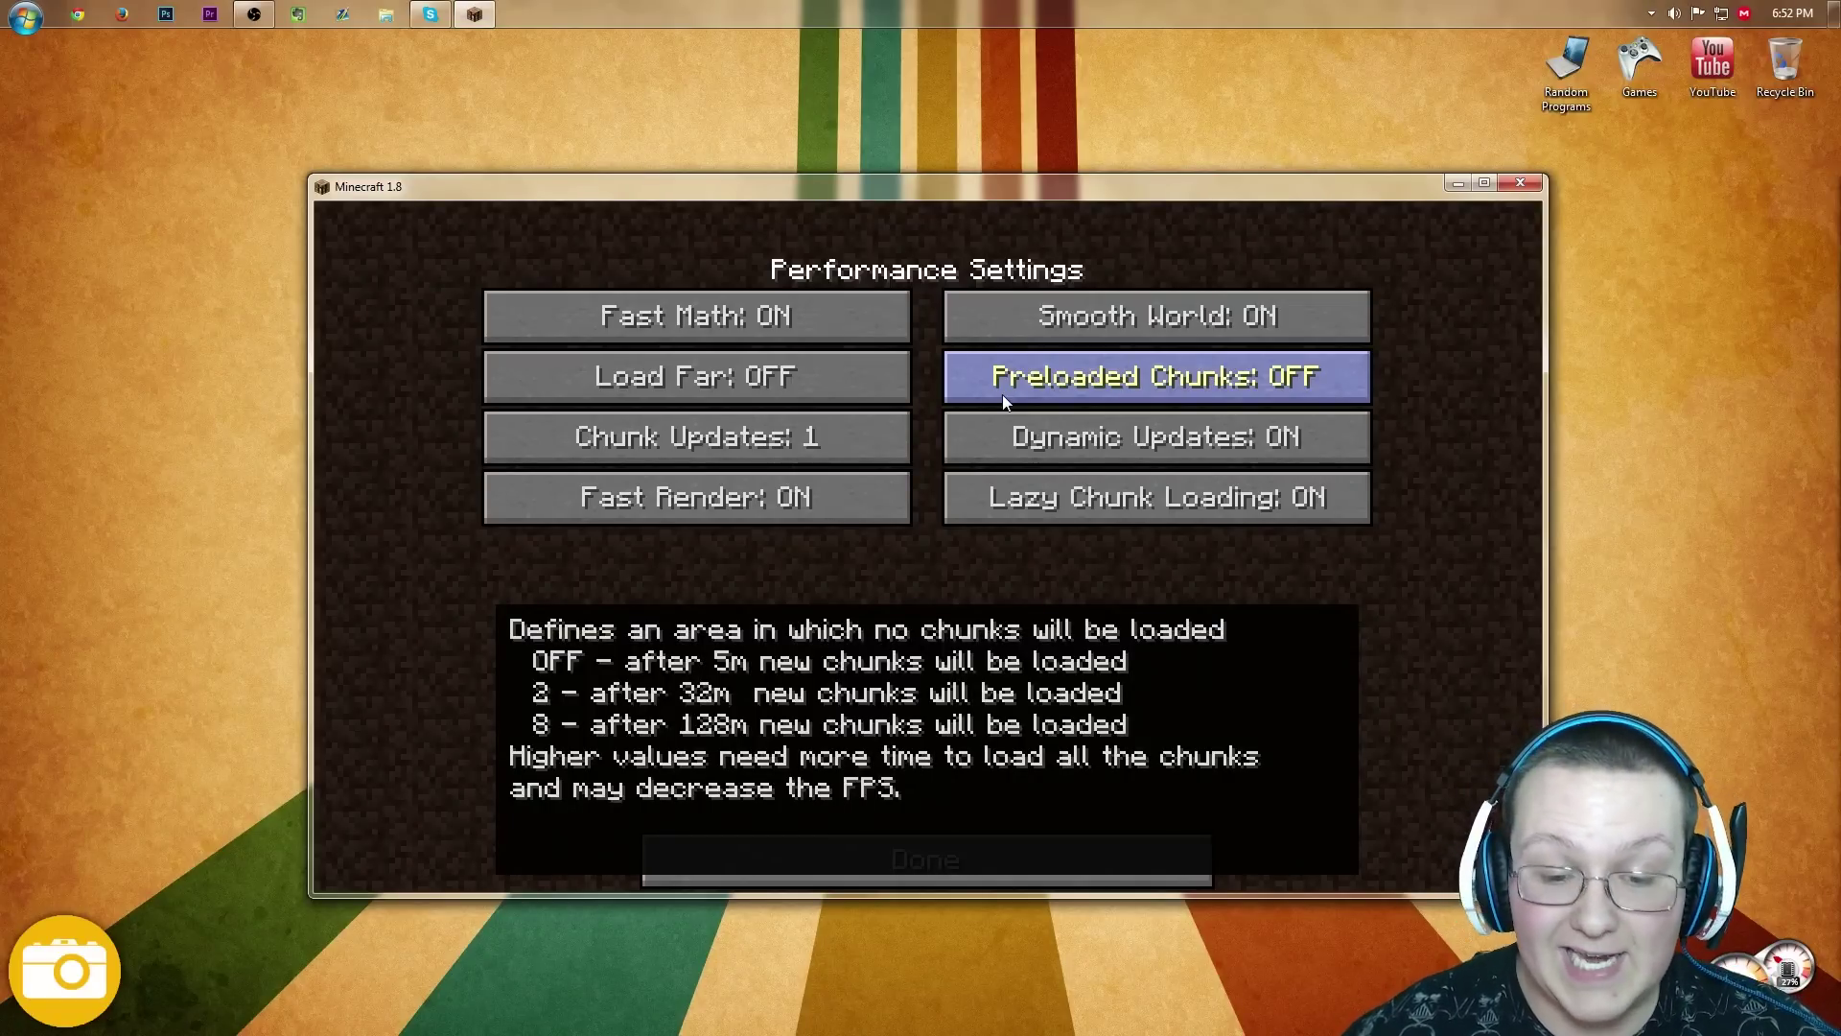
pyautogui.click(1003, 396)
pyautogui.click(1003, 396)
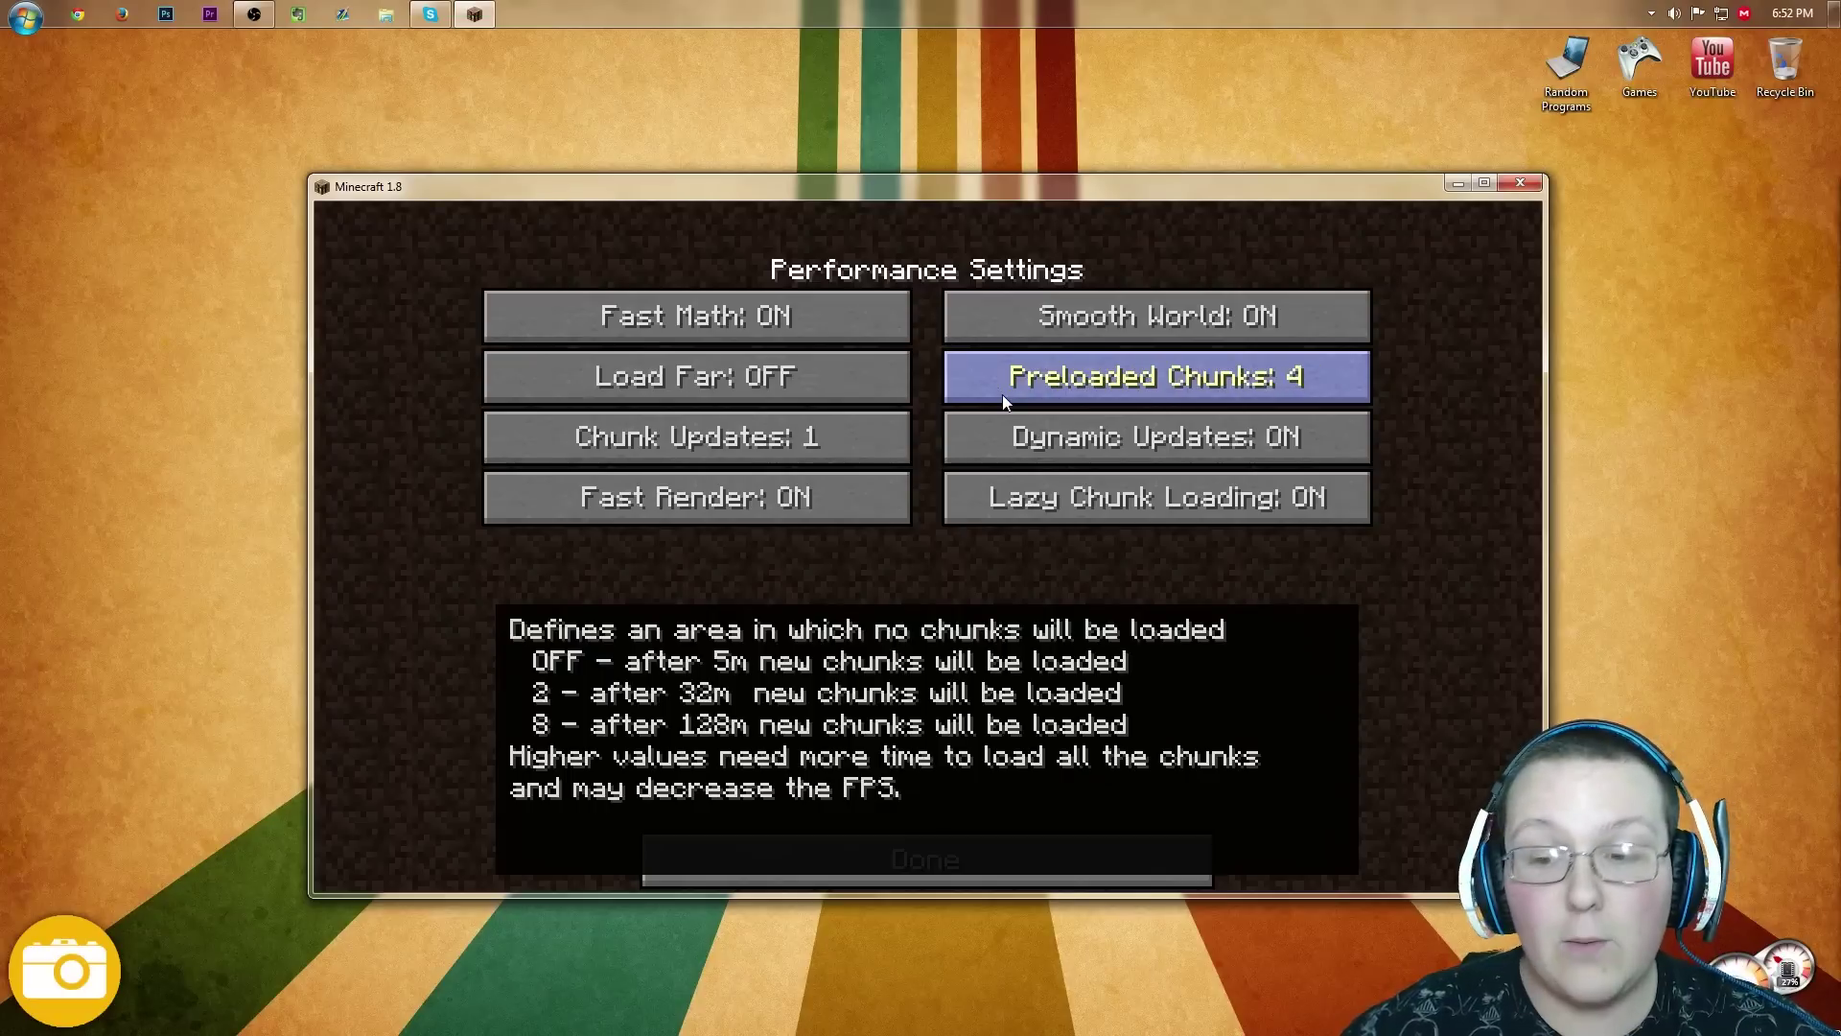
pyautogui.click(996, 401)
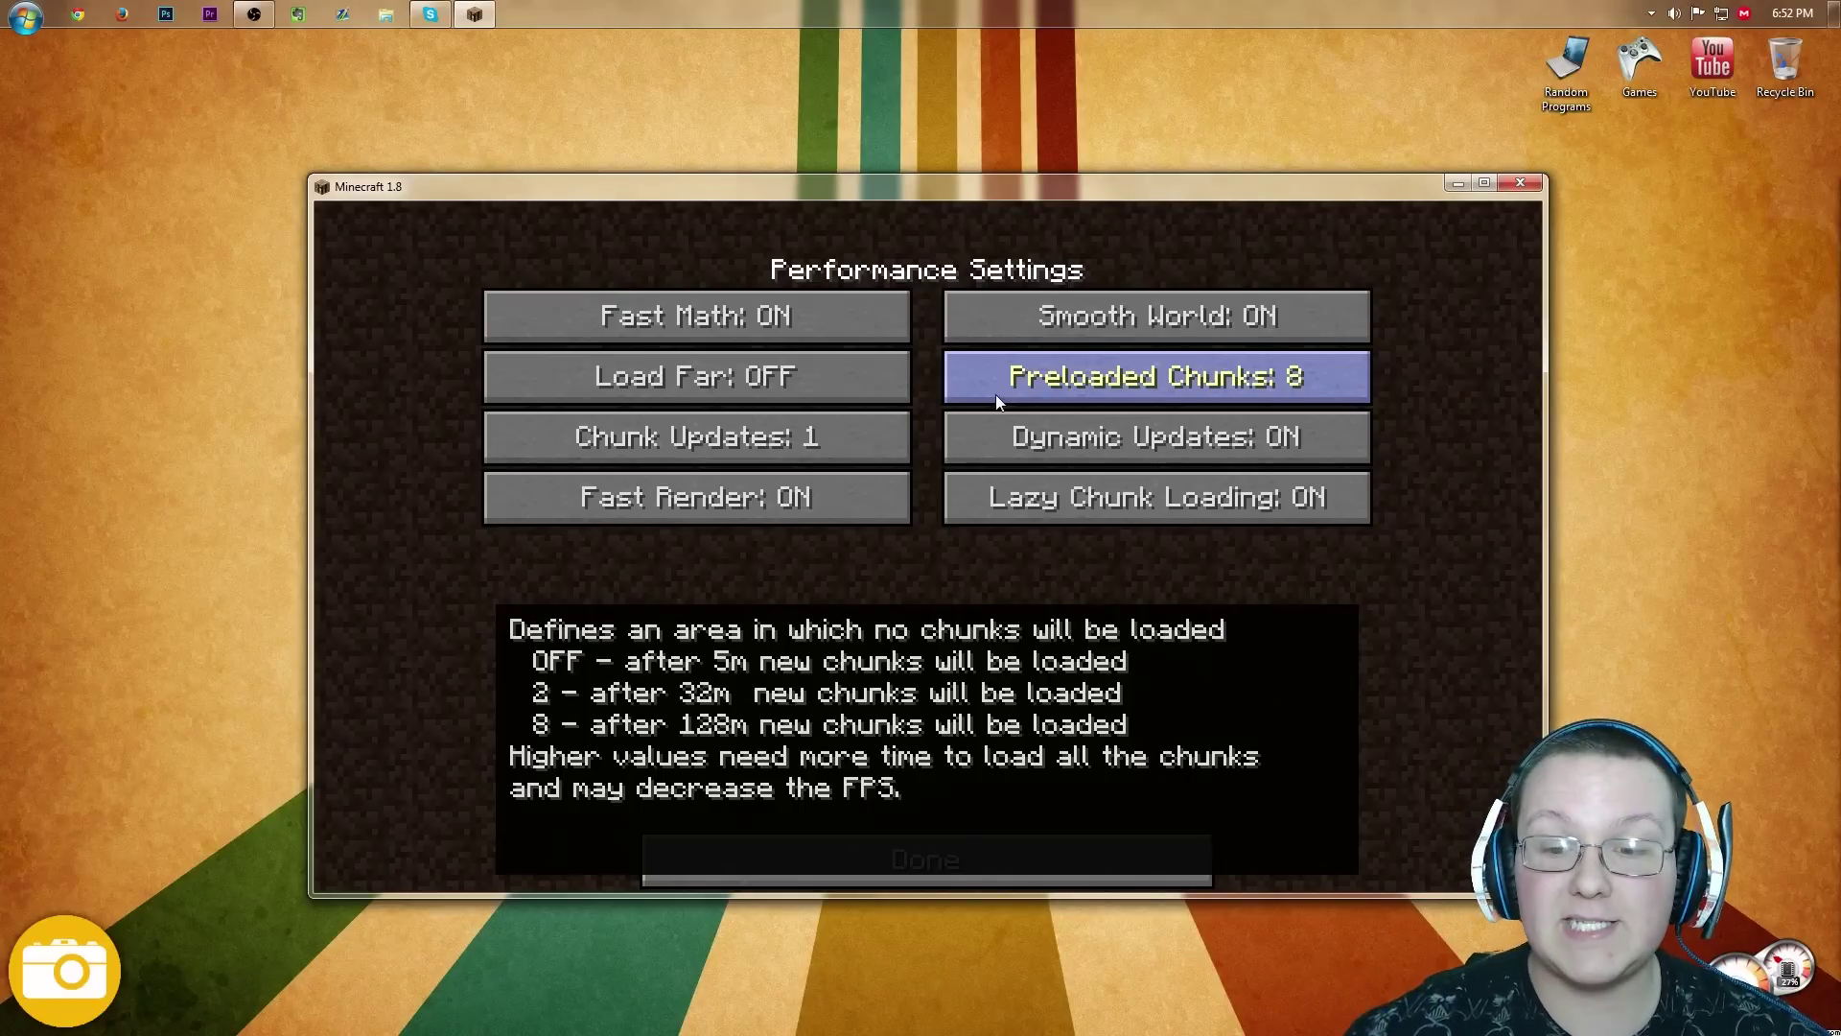
pyautogui.click(995, 394)
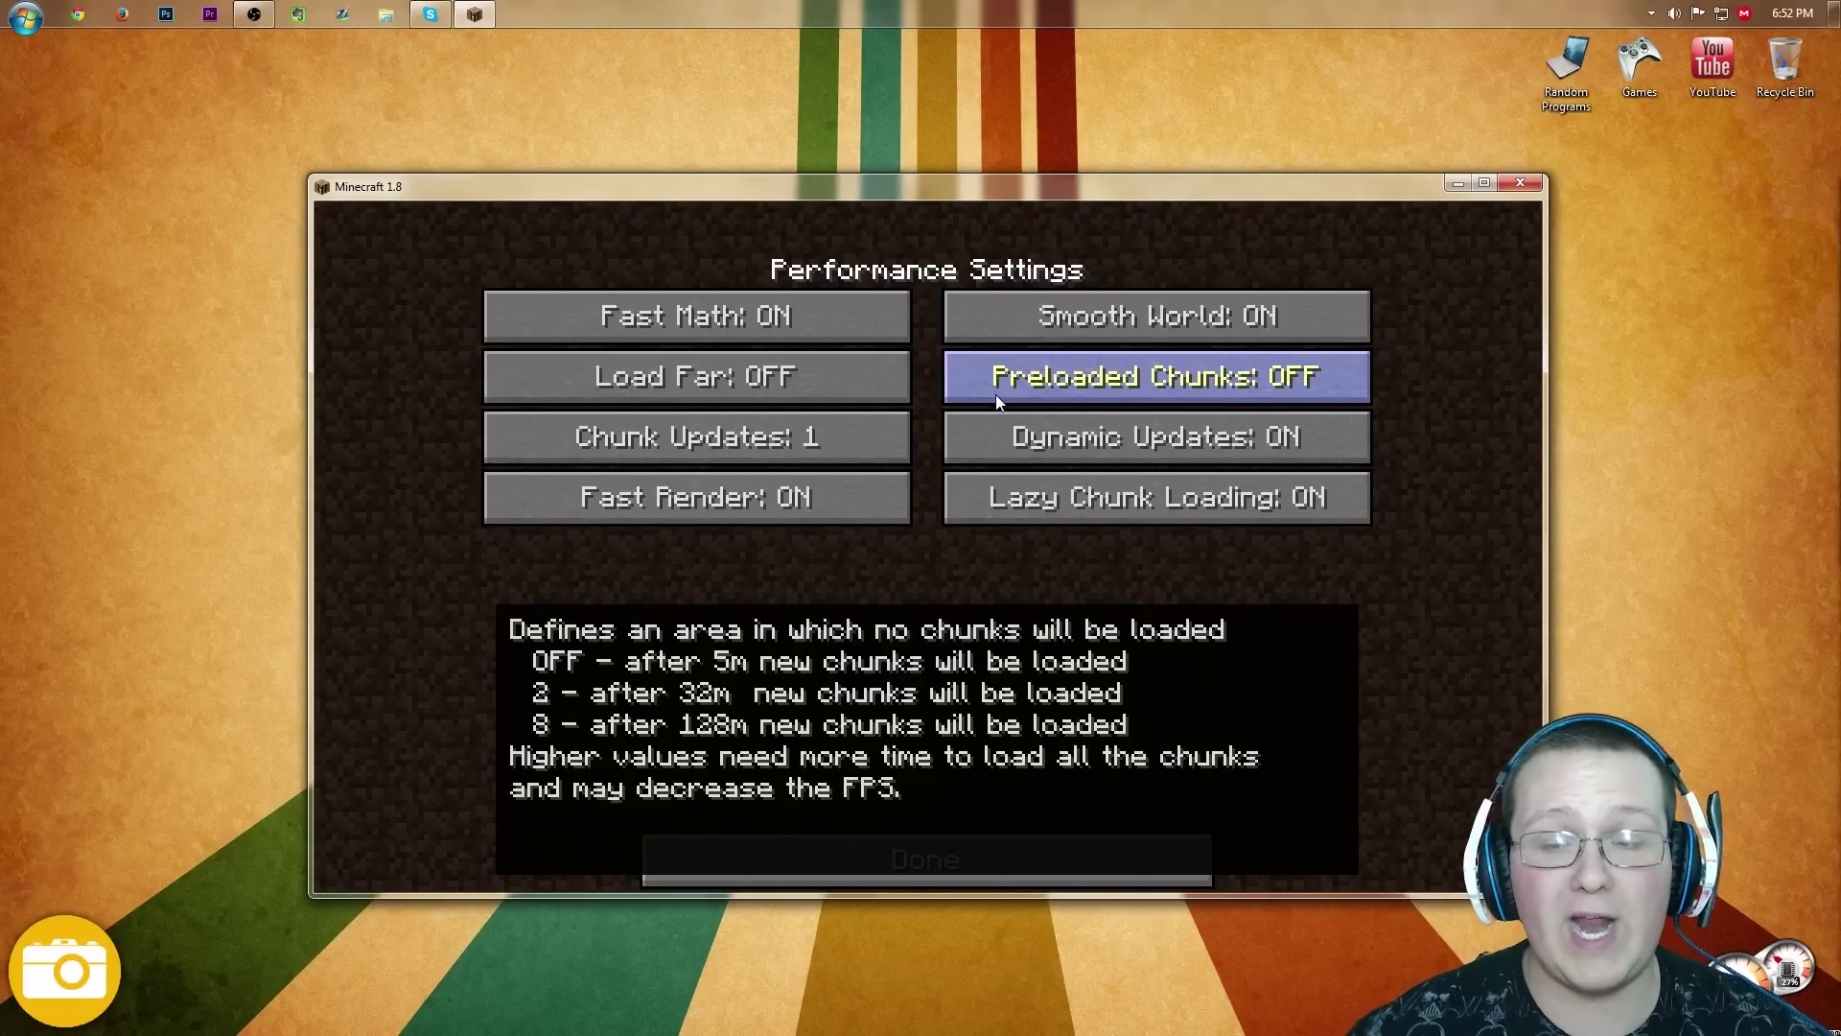
pyautogui.click(995, 394)
pyautogui.click(995, 394)
pyautogui.click(996, 394)
pyautogui.click(995, 394)
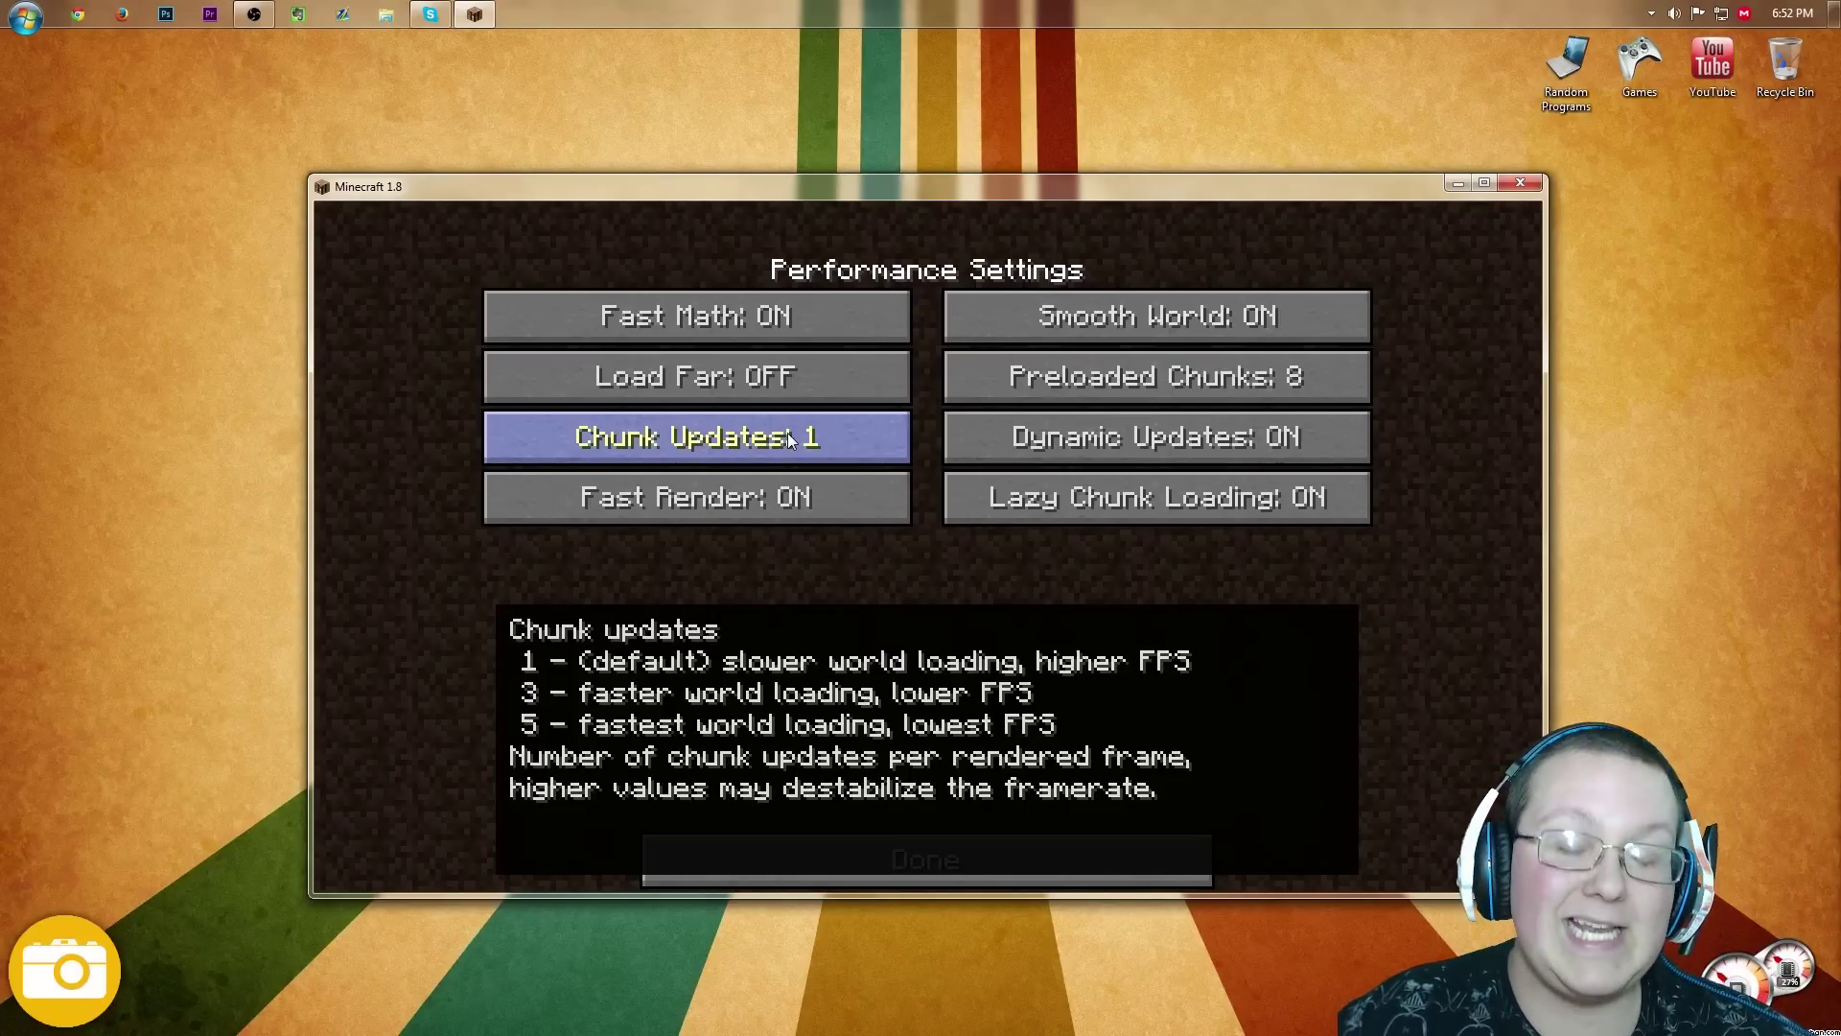
# Step: Cycle the chunk updates through the available values and set them back to 1
pyautogui.click(786, 441)
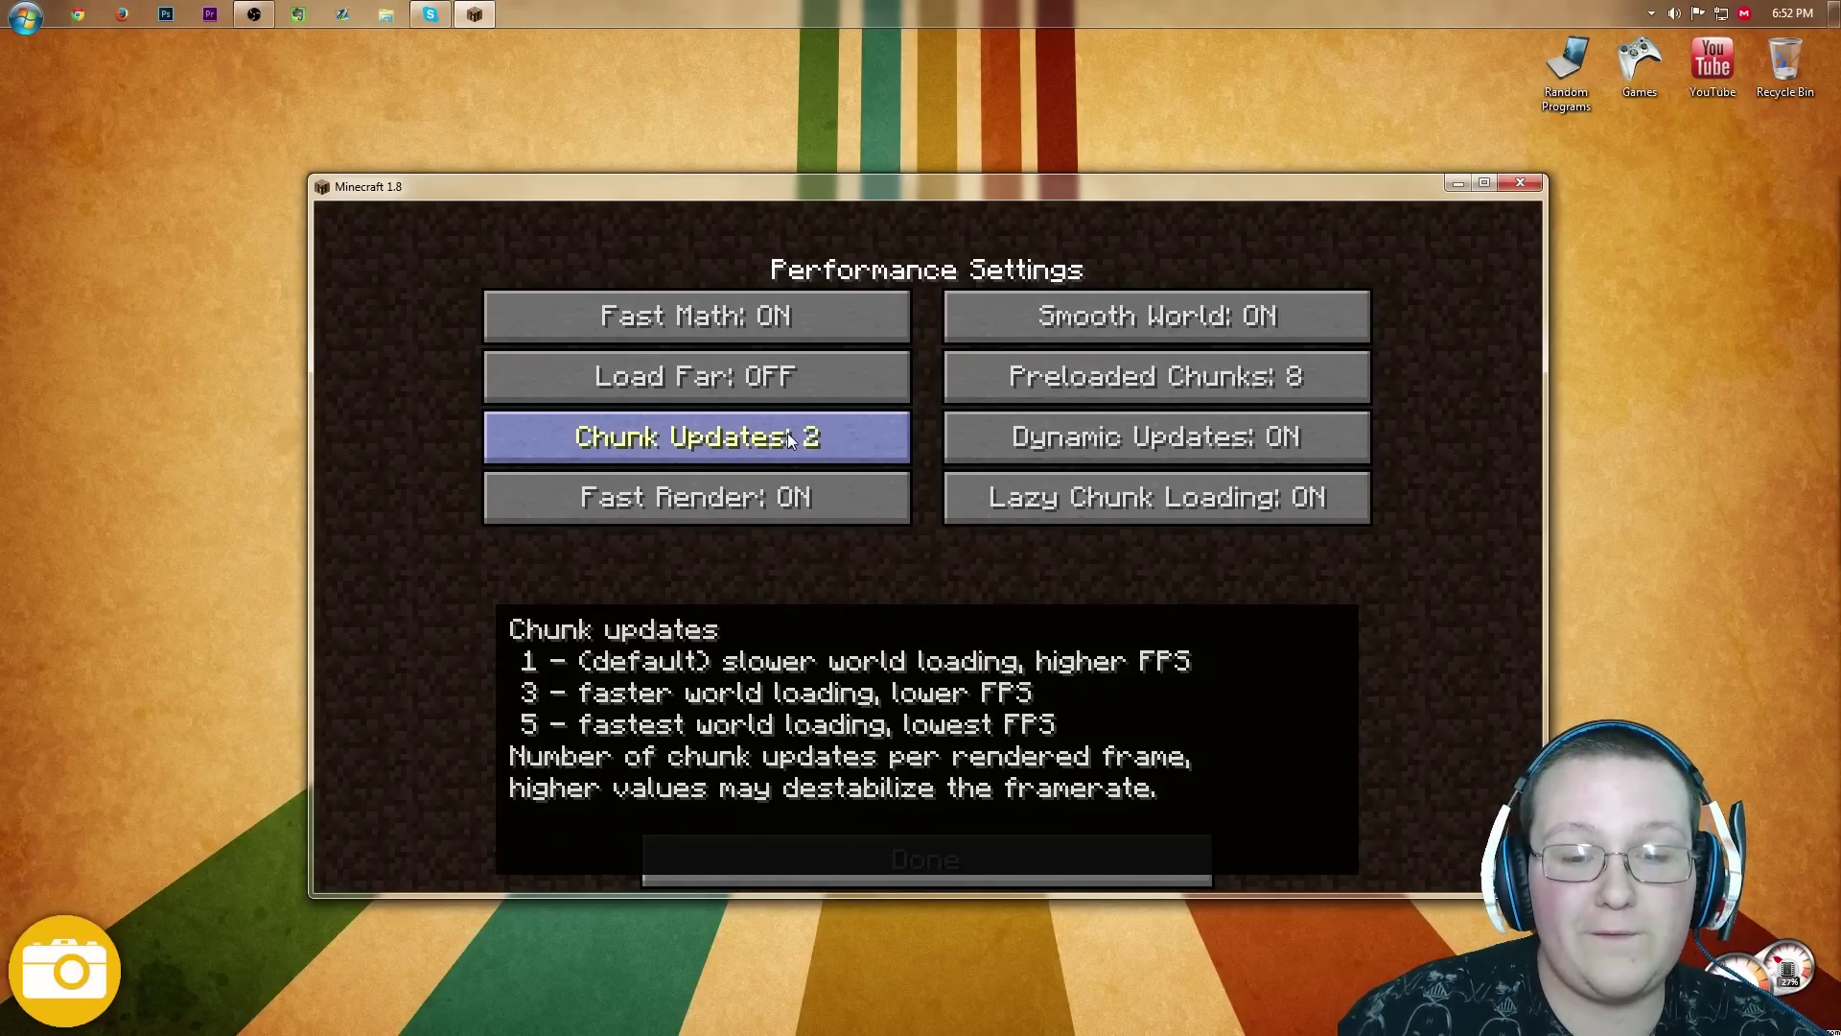
pyautogui.click(779, 444)
pyautogui.click(780, 445)
pyautogui.click(780, 445)
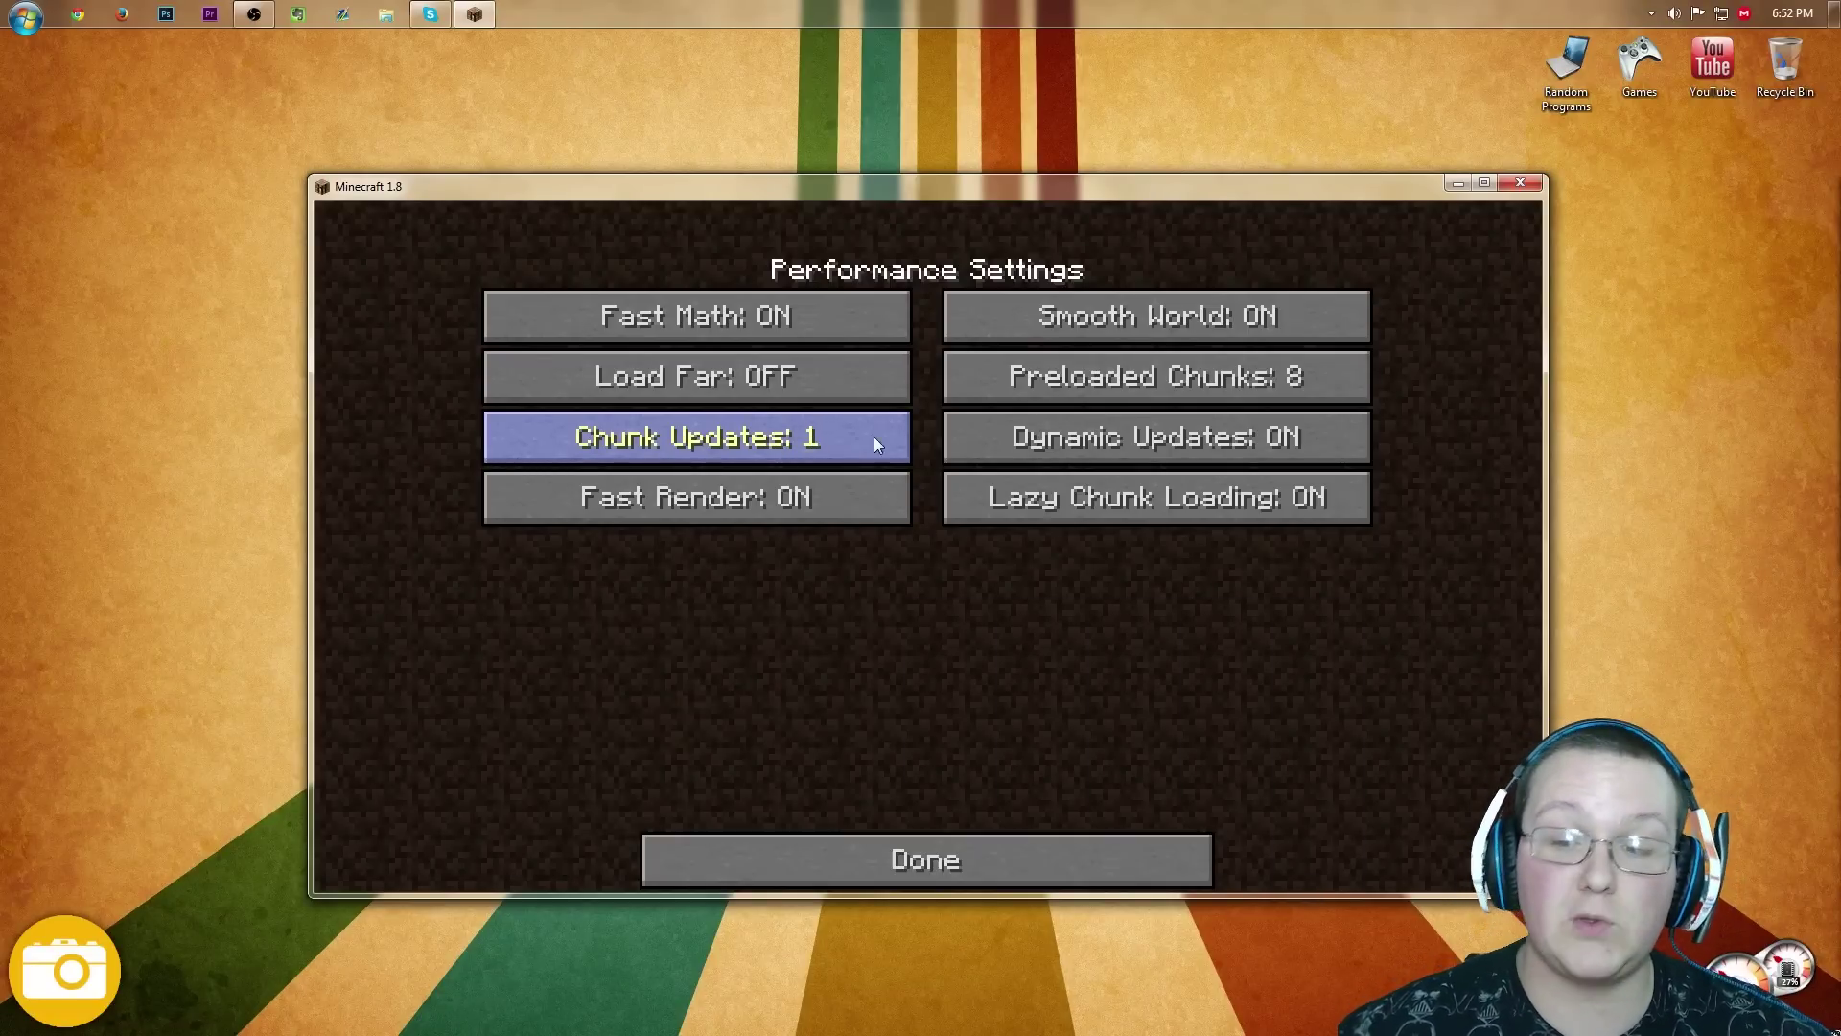
# Step: Leave the performance settings, turn all animations off in the animation settings, and return to the video settings
pyautogui.moveTo(1103, 446)
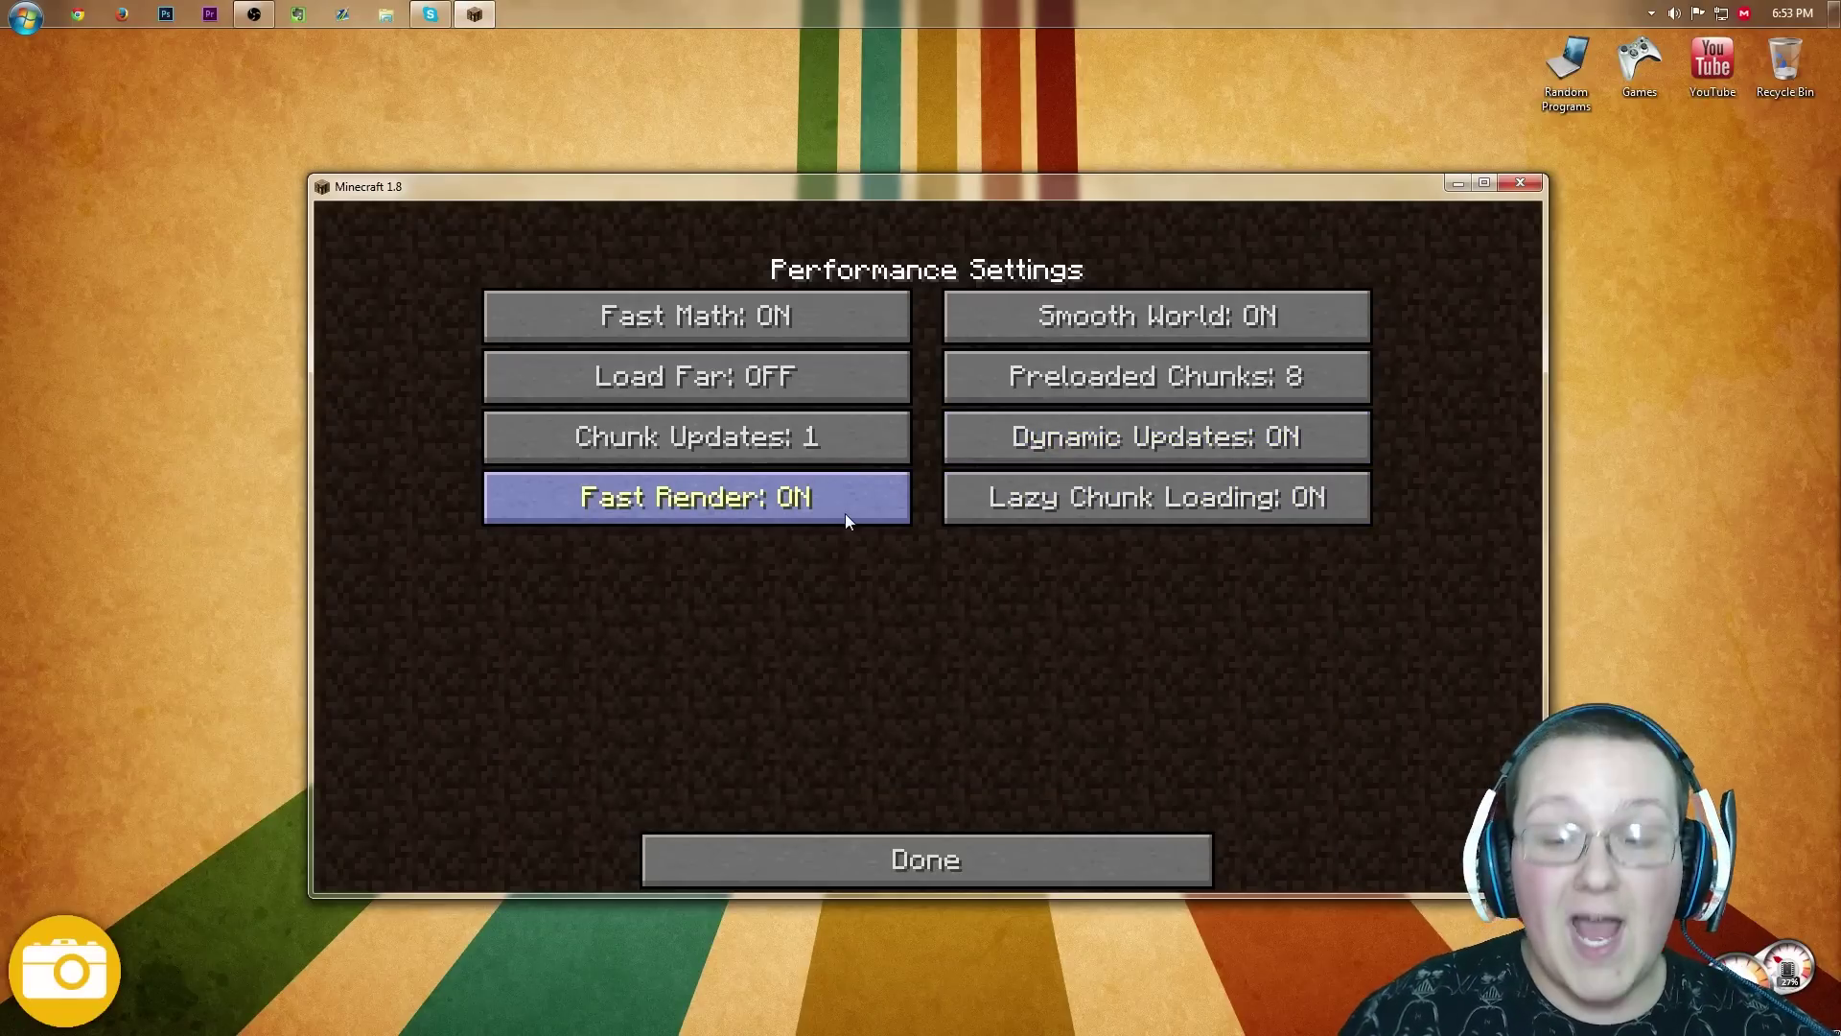
pyautogui.moveTo(844, 514)
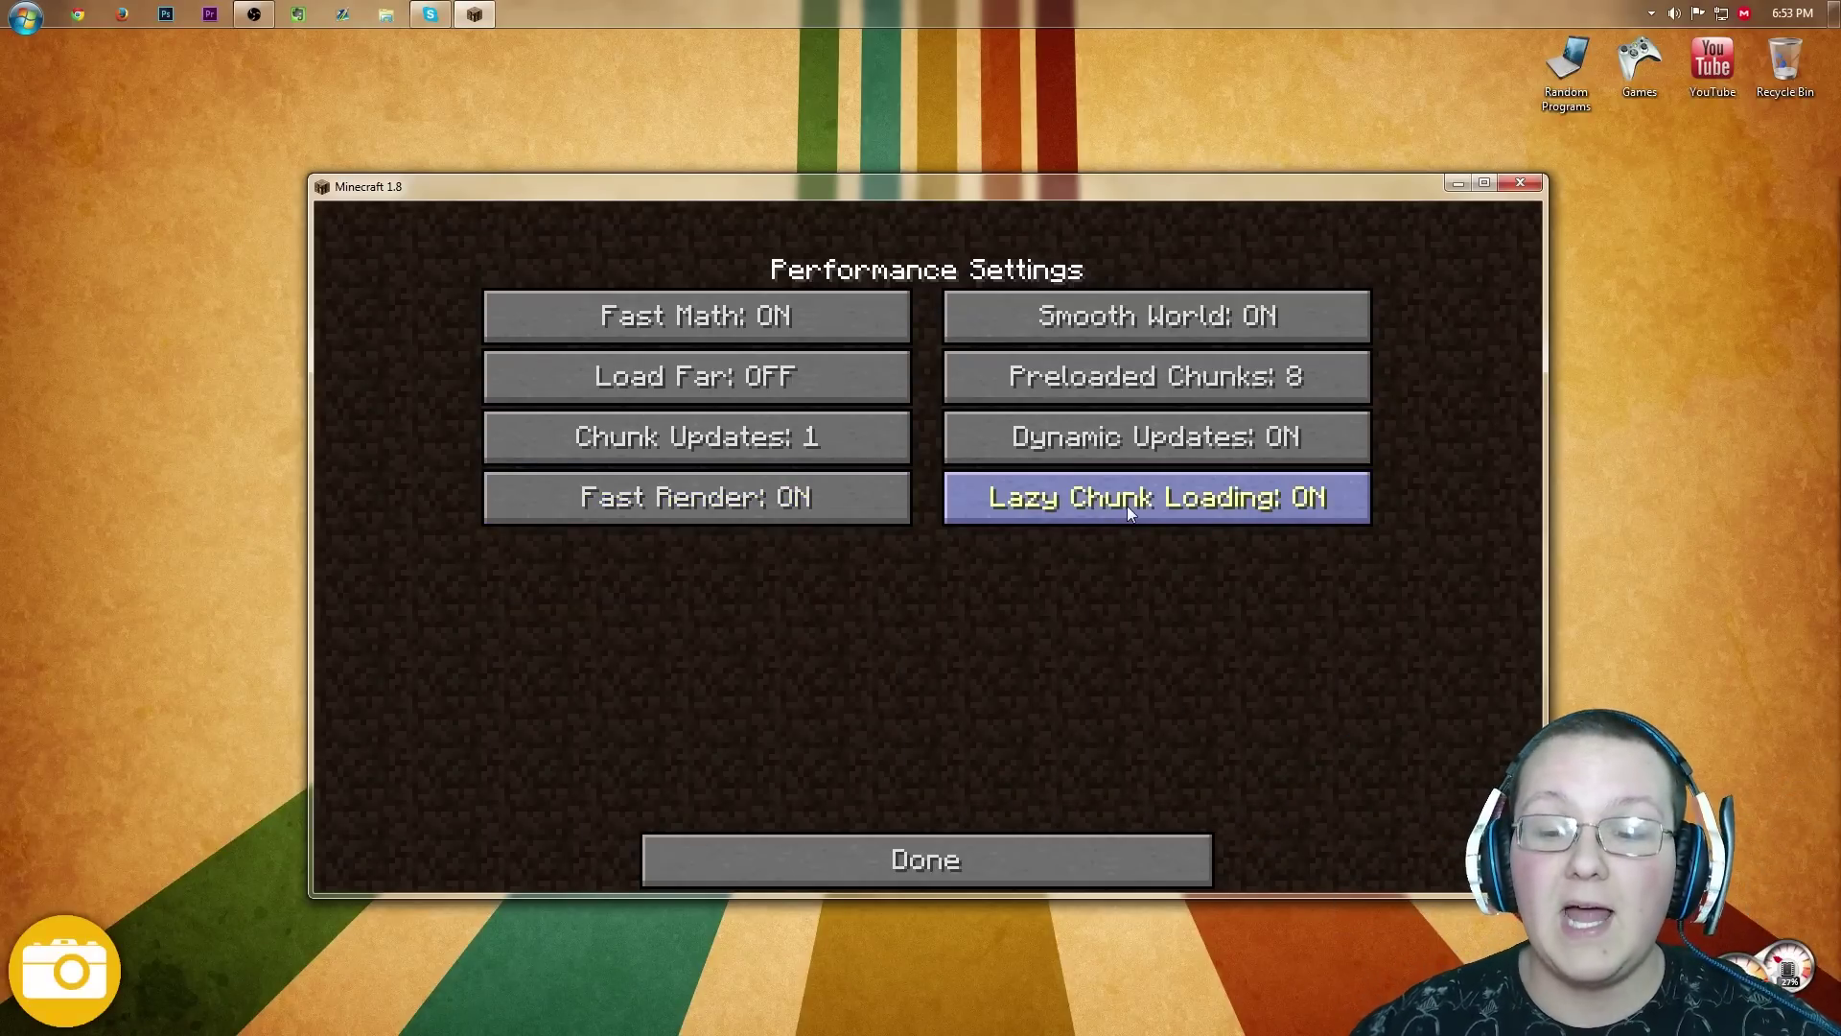
pyautogui.moveTo(1128, 513)
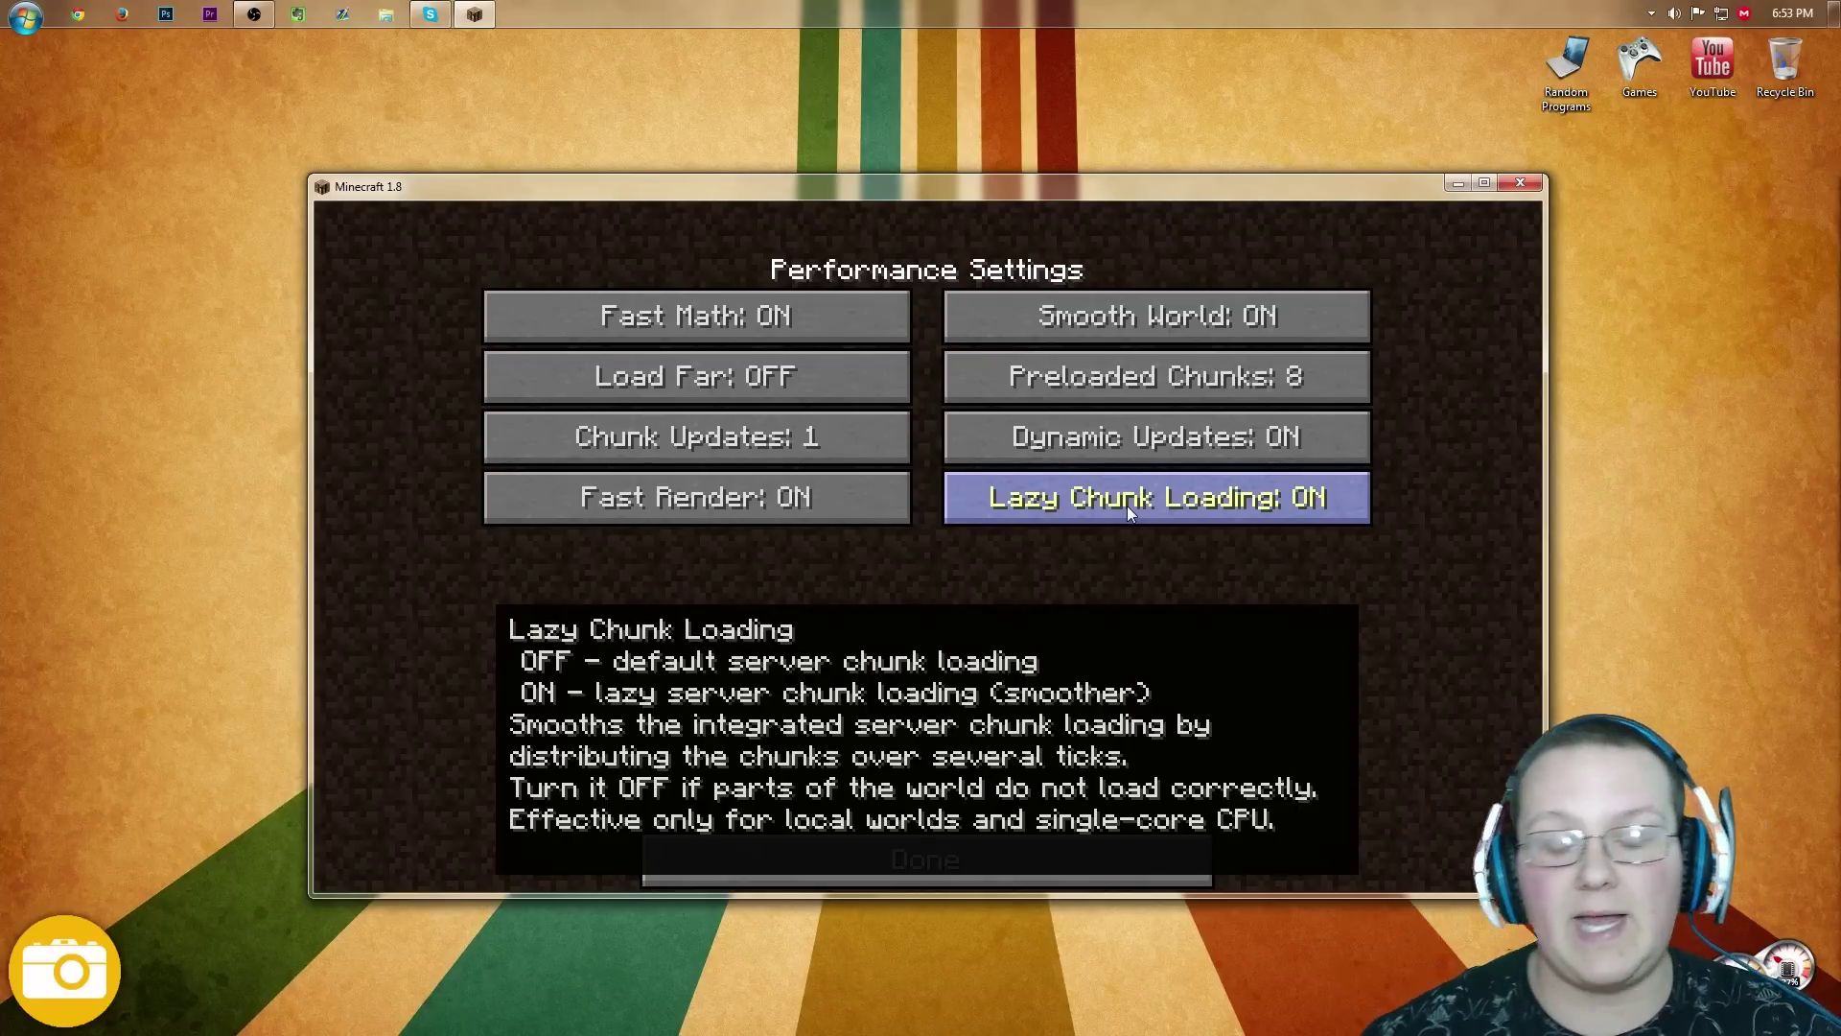
pyautogui.click(1026, 870)
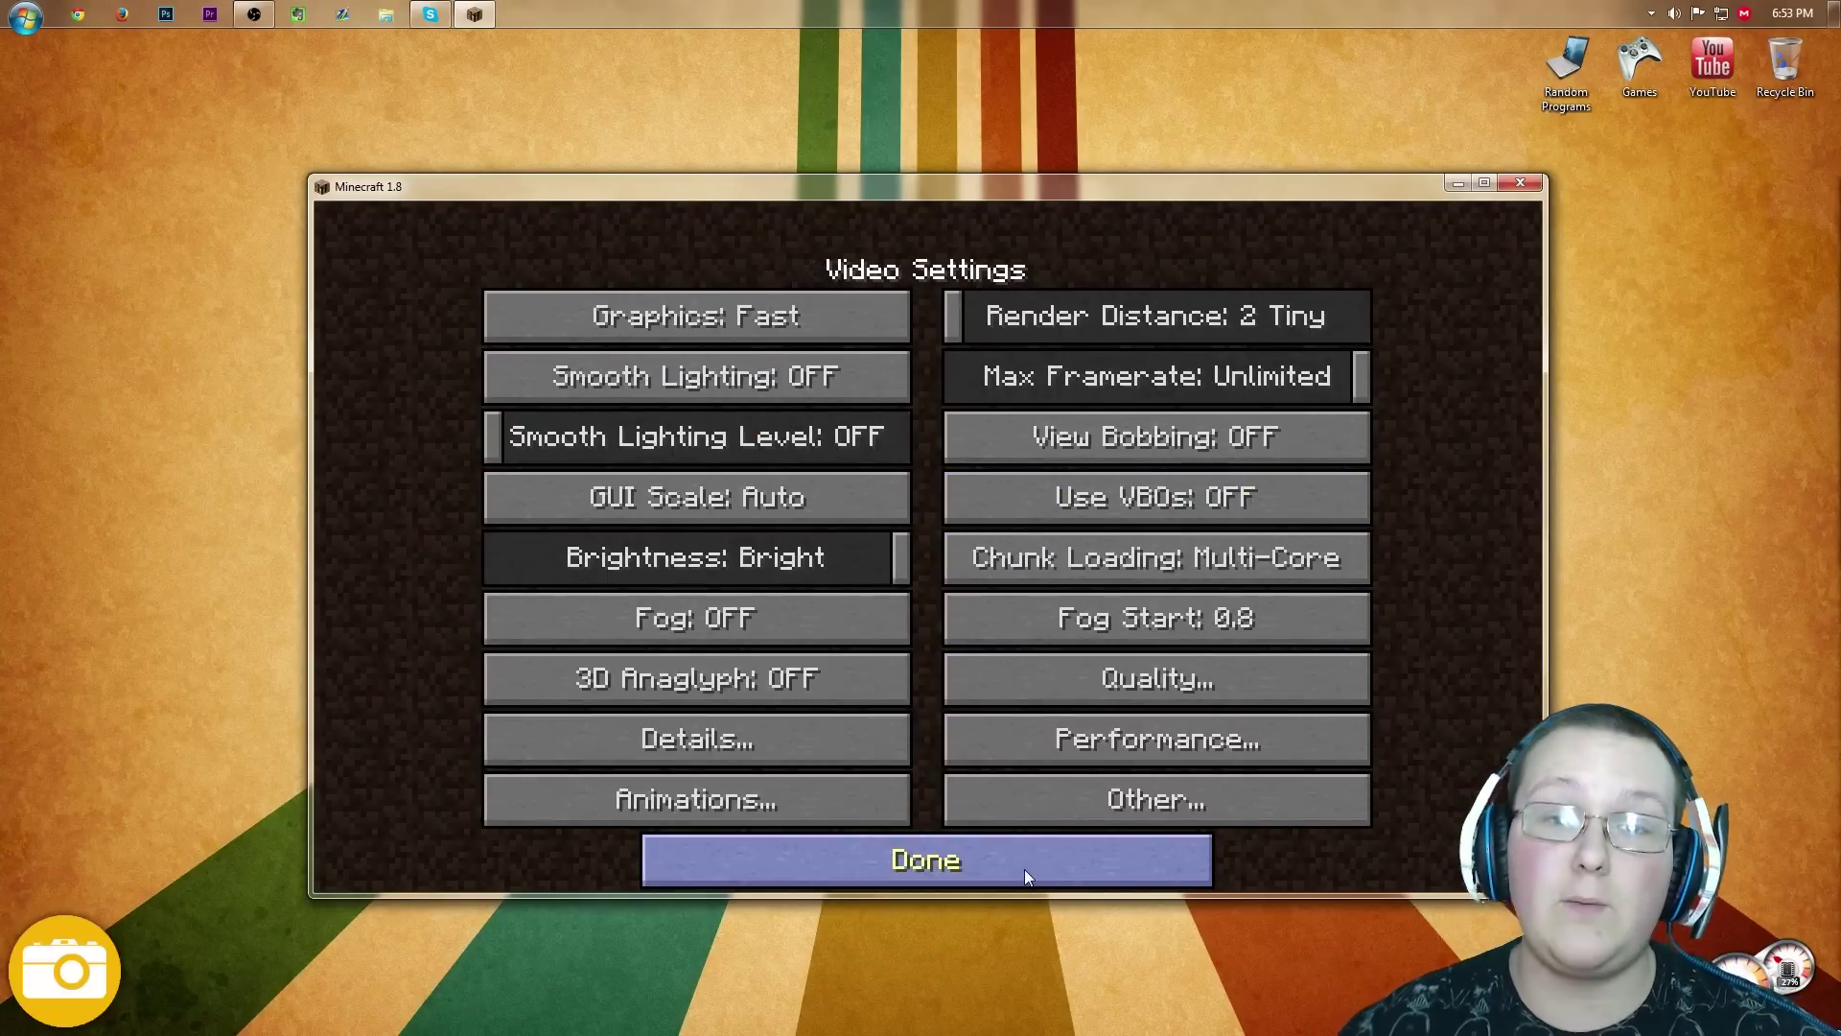
pyautogui.click(832, 813)
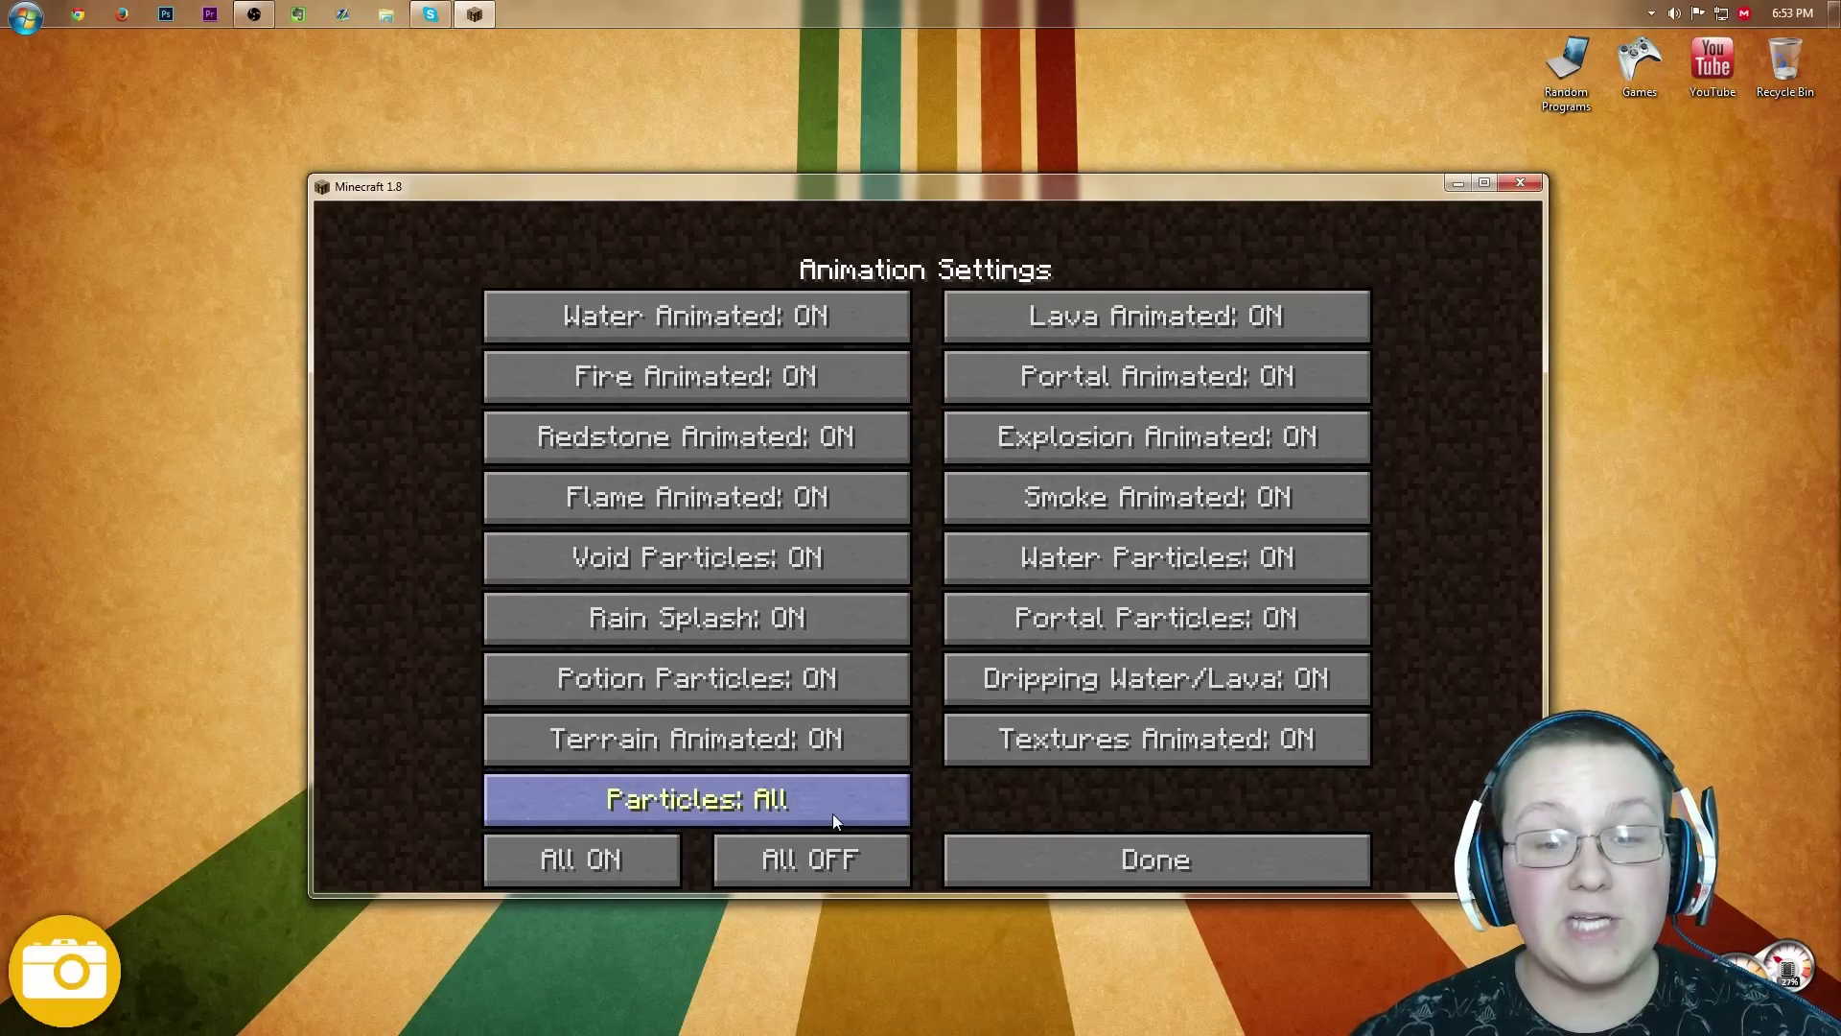
pyautogui.click(817, 877)
pyautogui.click(1094, 865)
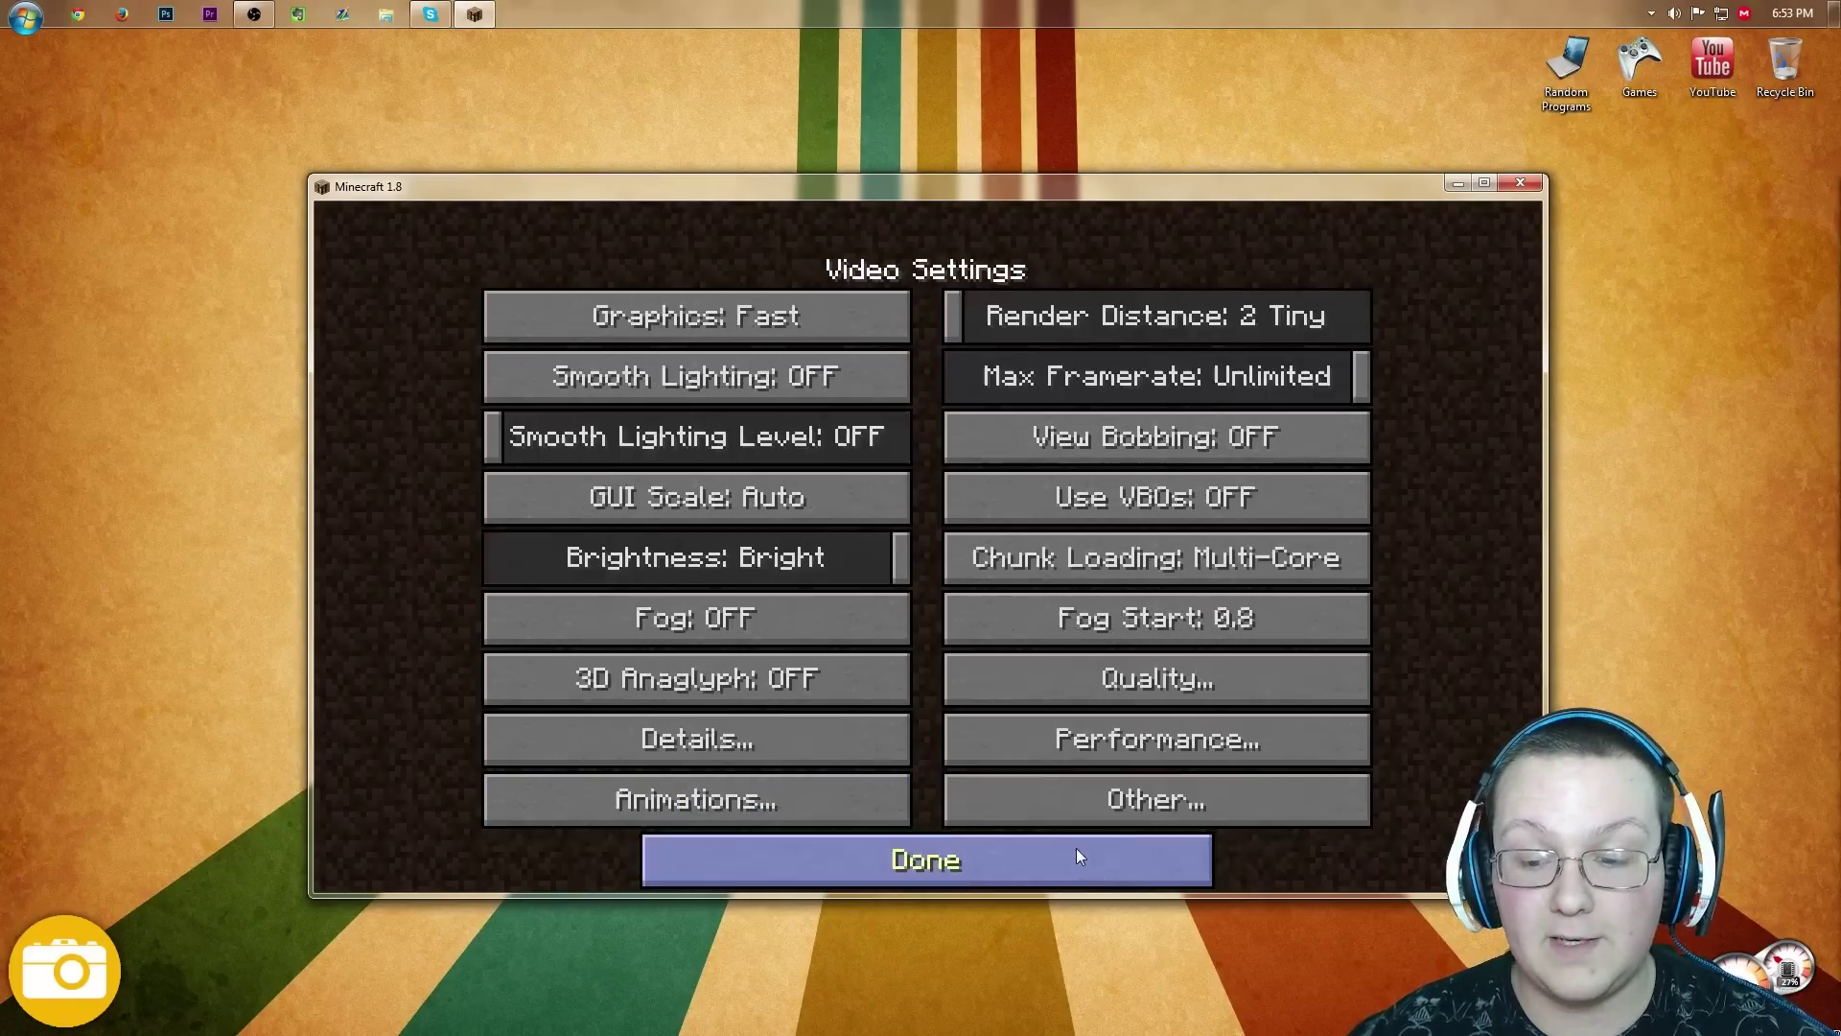
# Step: Turn the weather off in the other video settings
pyautogui.click(1059, 782)
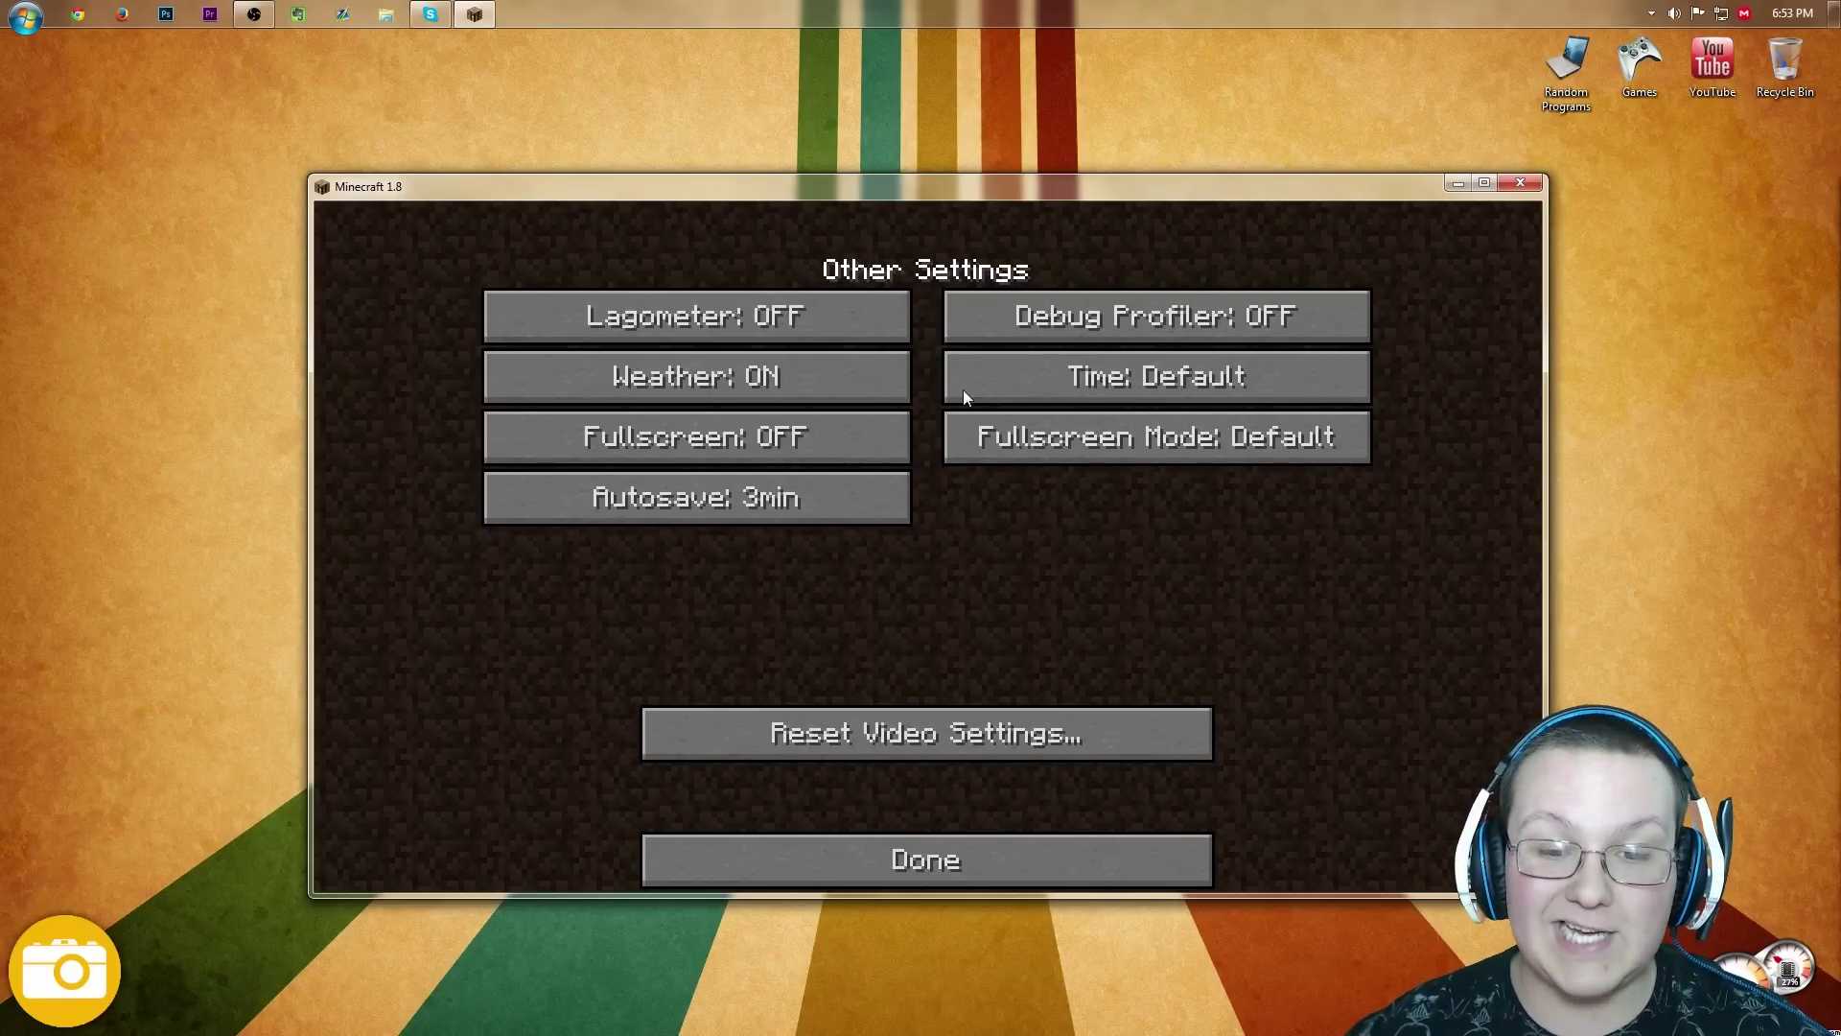
pyautogui.moveTo(815, 309)
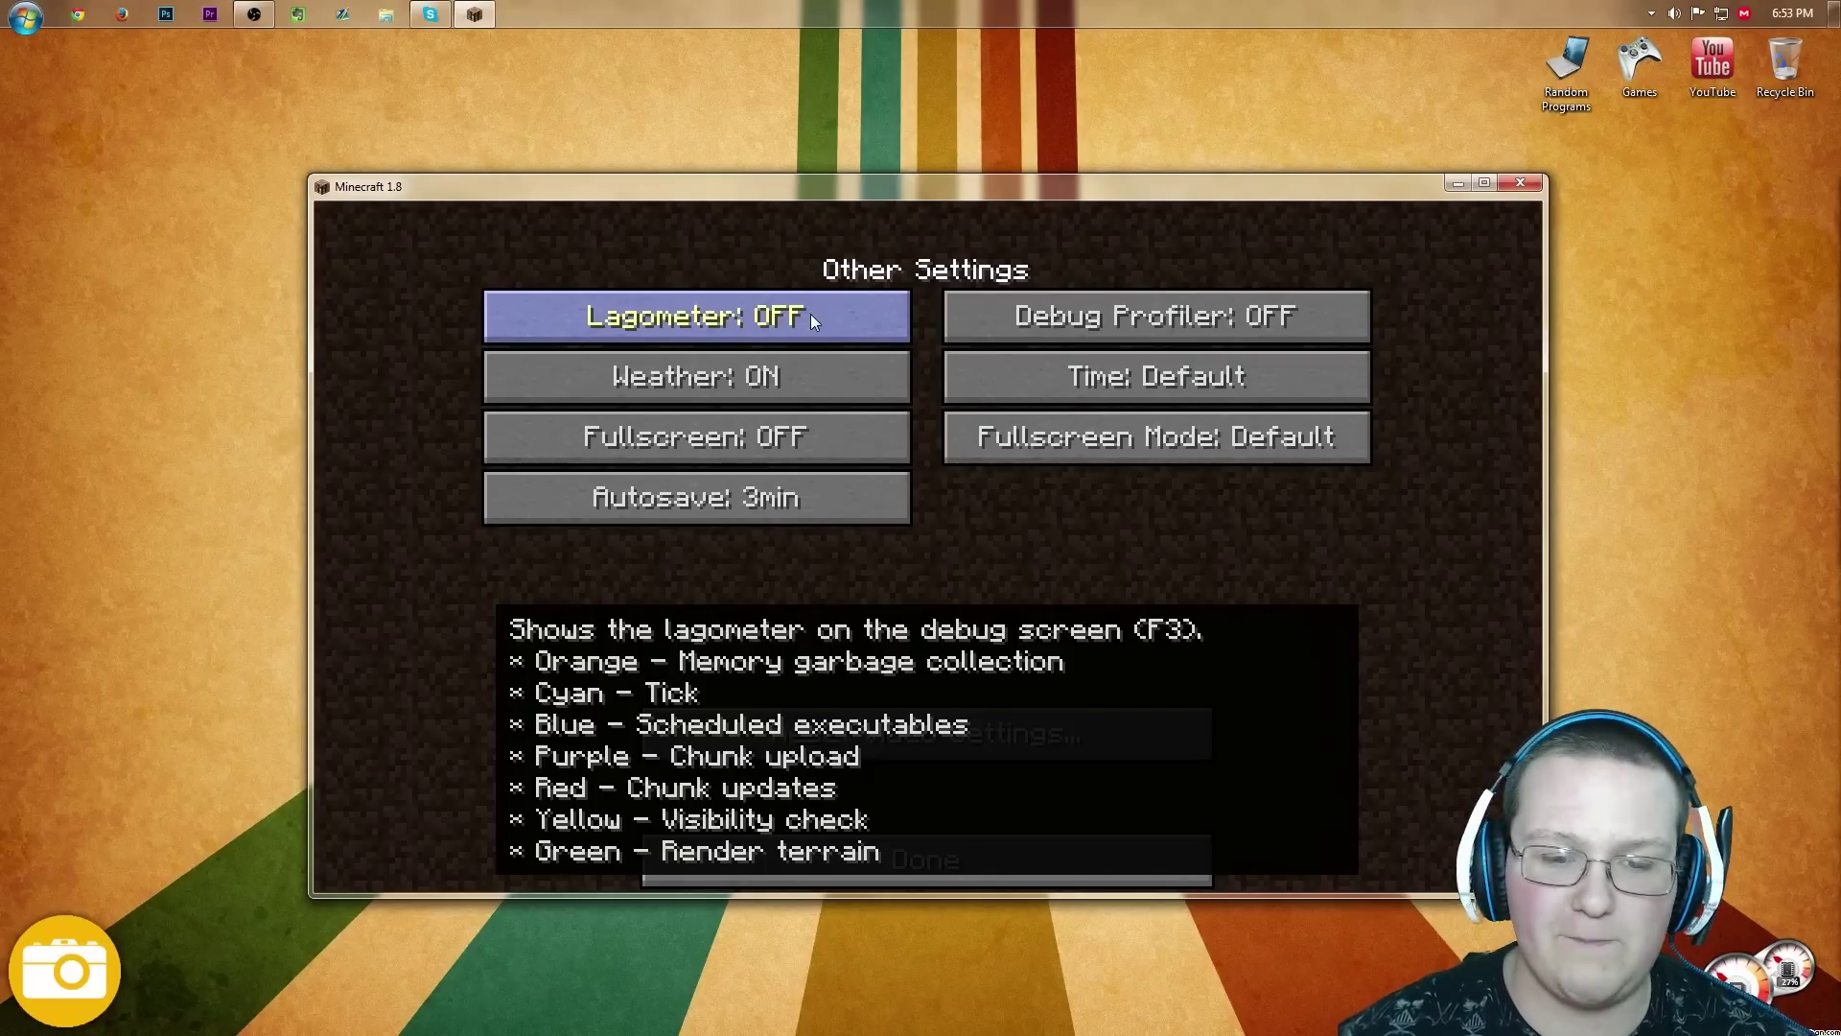
pyautogui.click(781, 395)
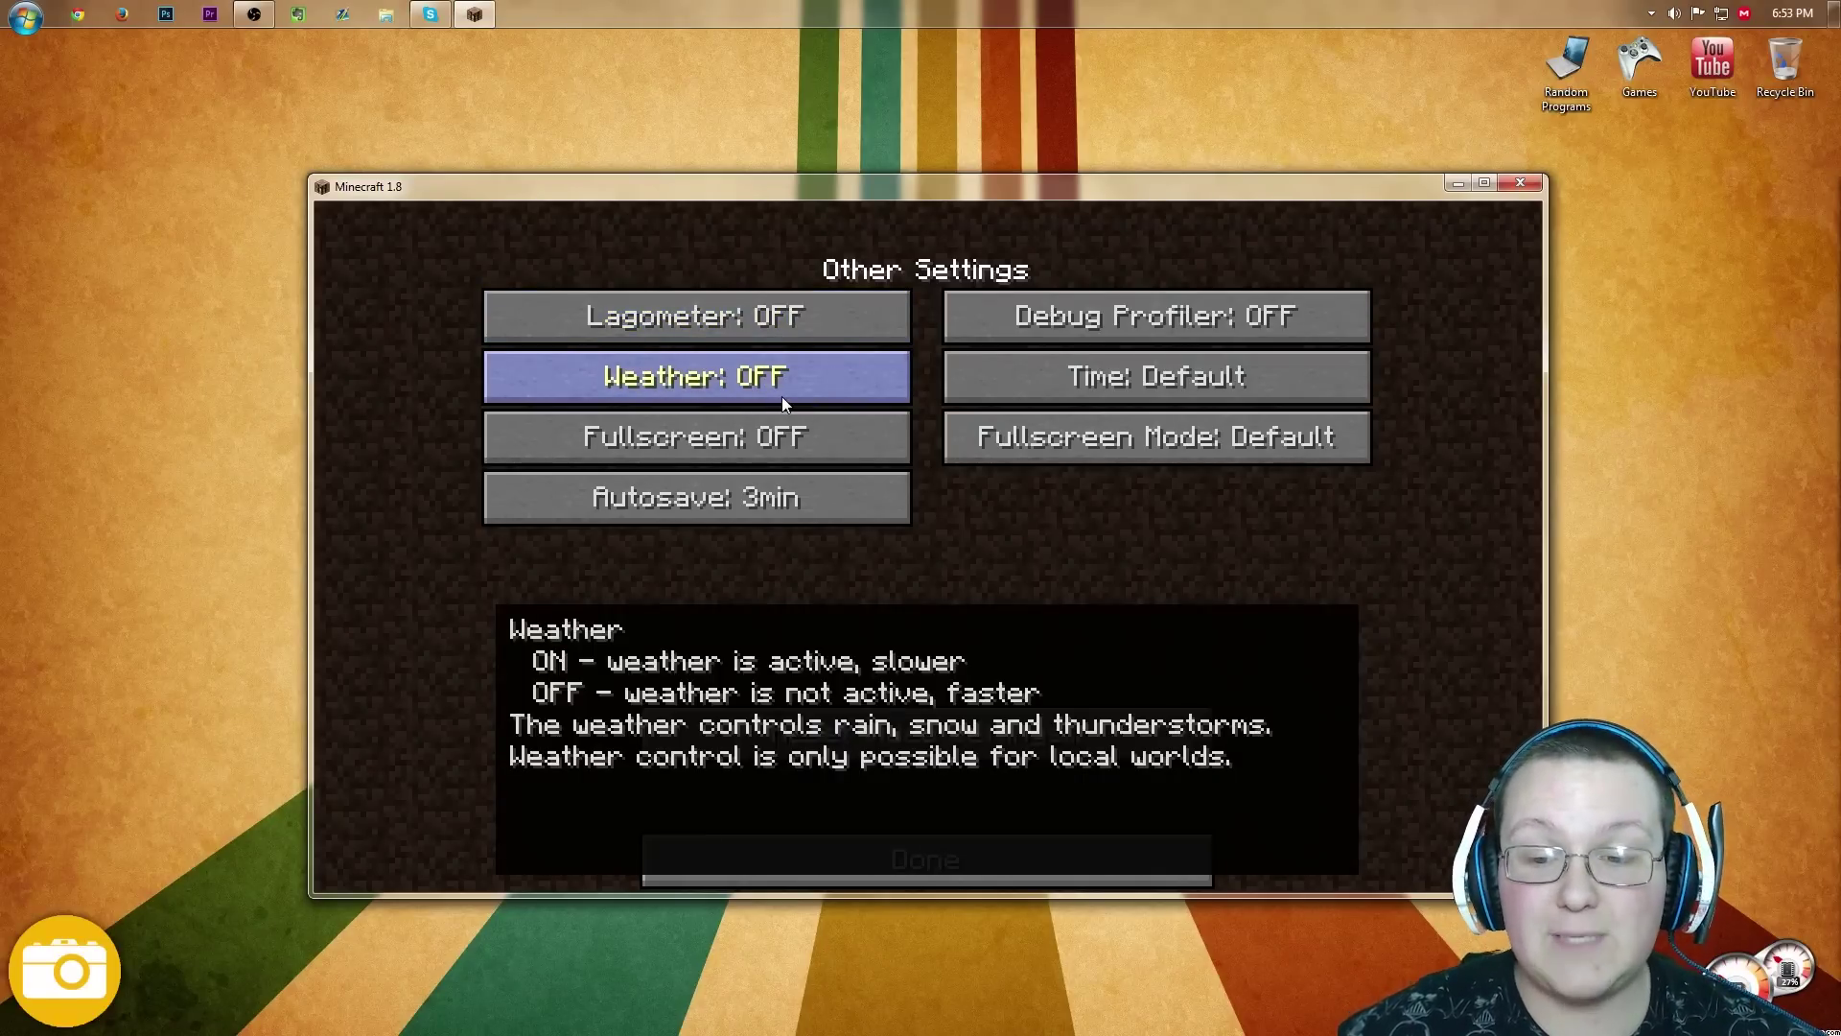
# Step: Cycle the time setting through its options, including Day Only, and set it back to Default
pyautogui.moveTo(1079, 379)
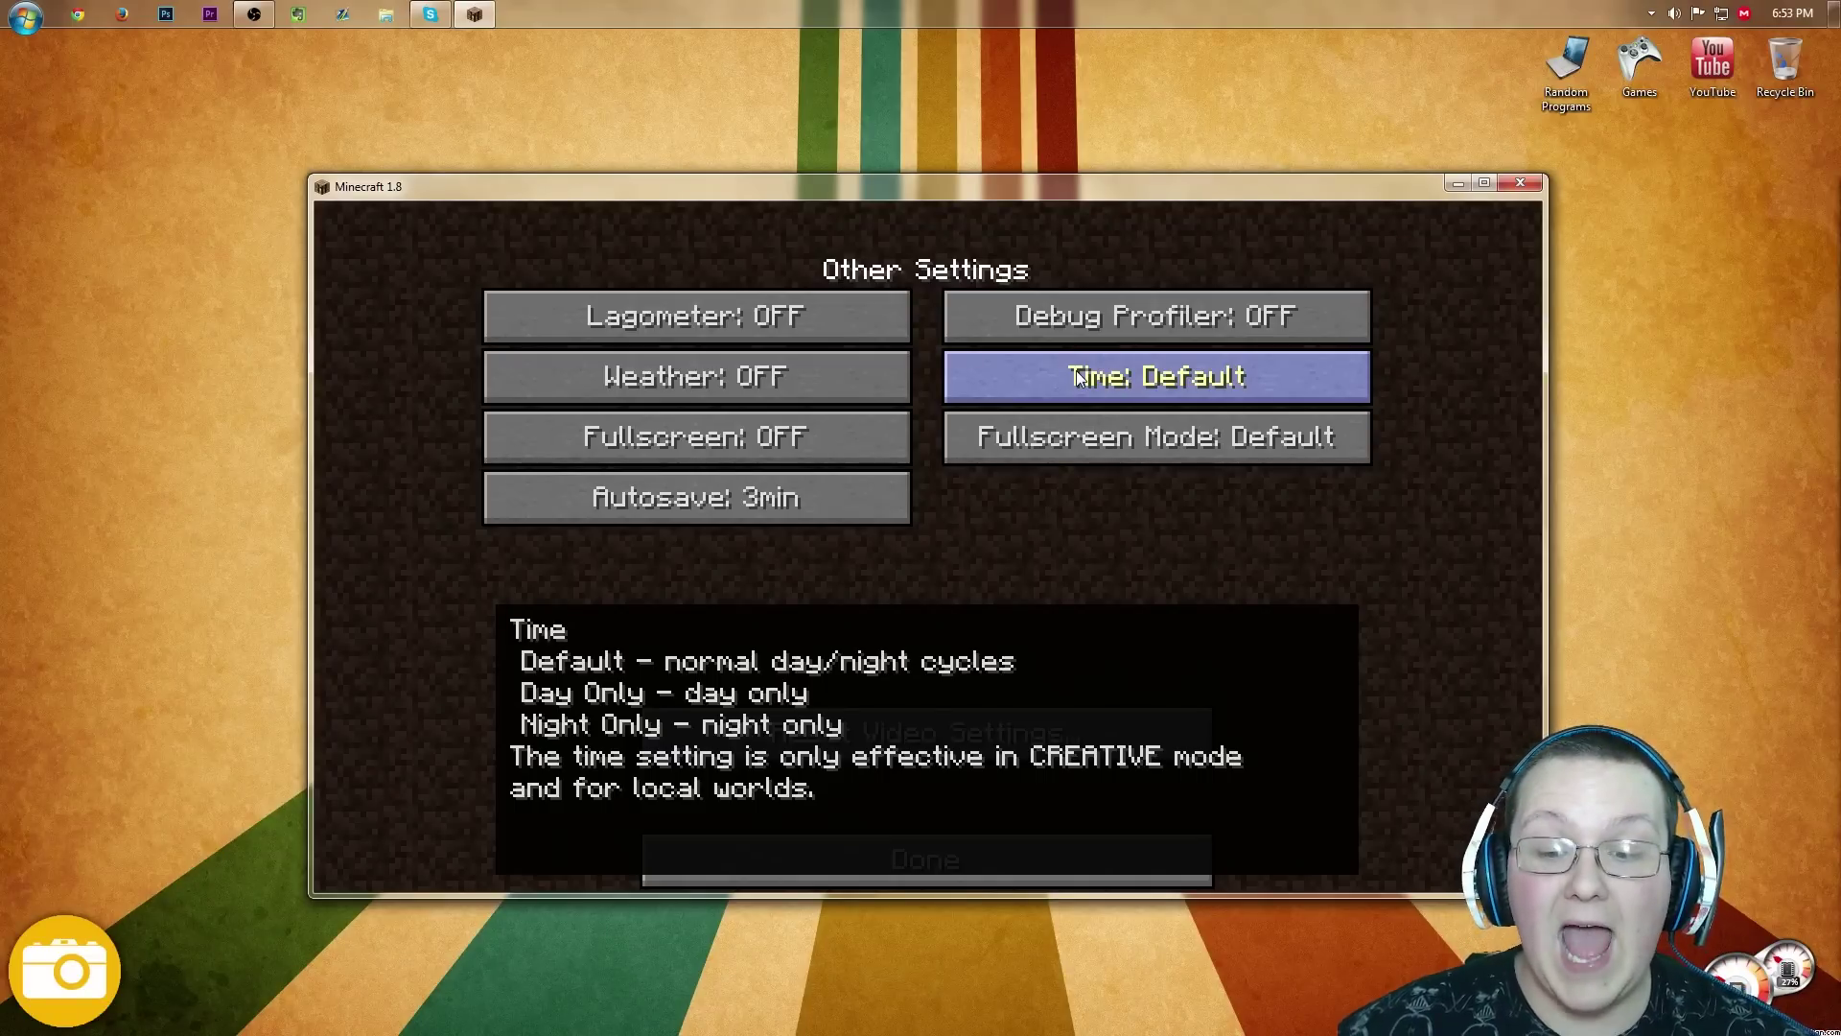
pyautogui.click(1078, 377)
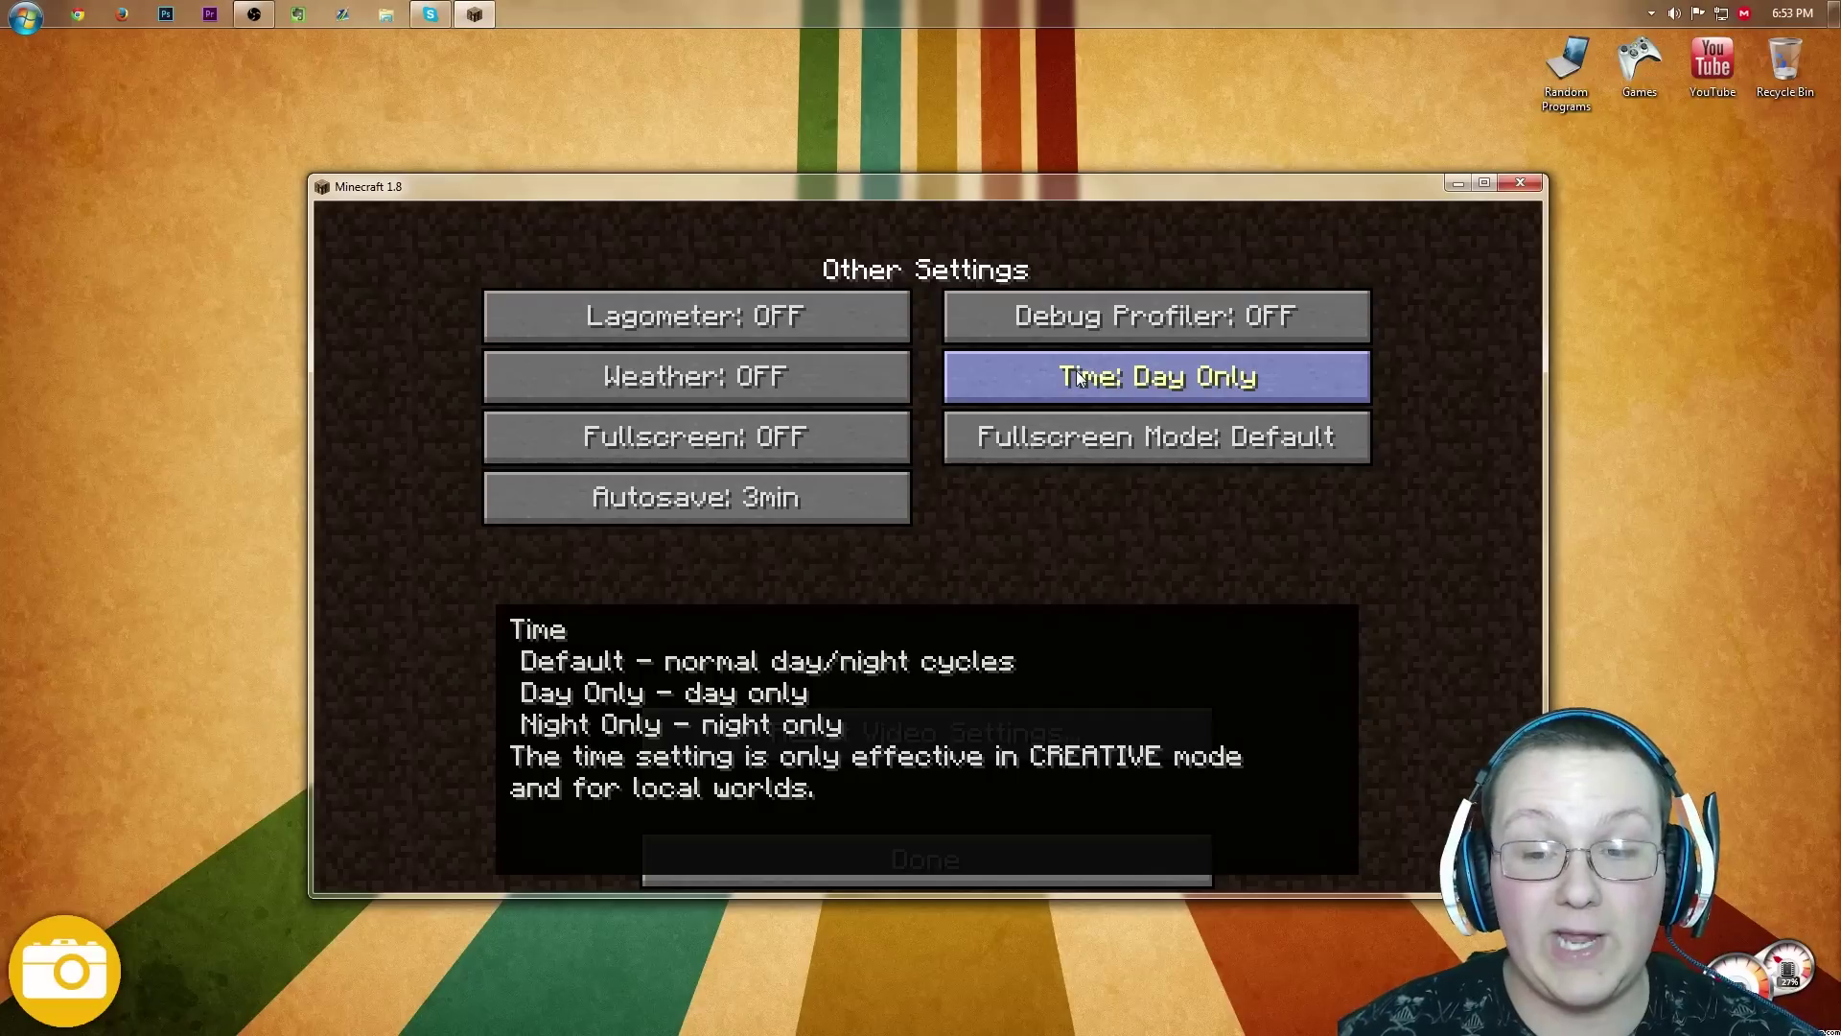
pyautogui.click(1089, 372)
pyautogui.click(1089, 372)
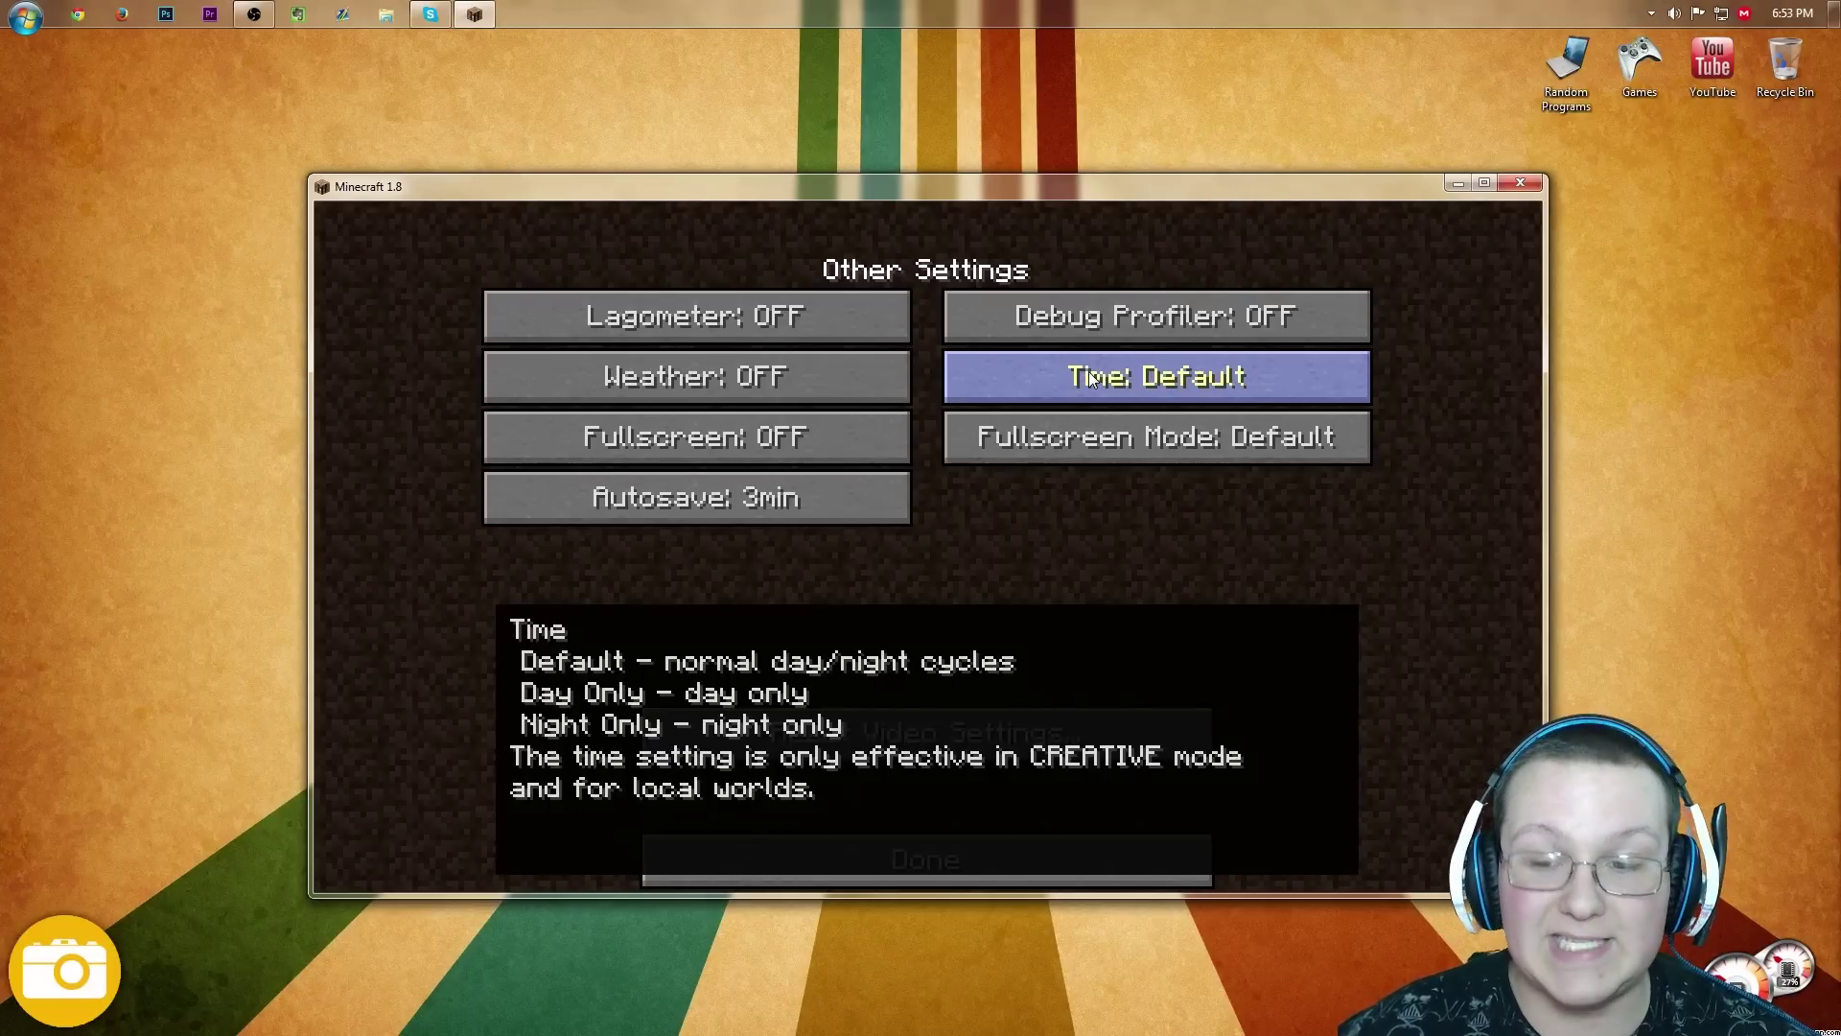
pyautogui.click(1086, 374)
pyautogui.click(1086, 374)
pyautogui.click(1088, 376)
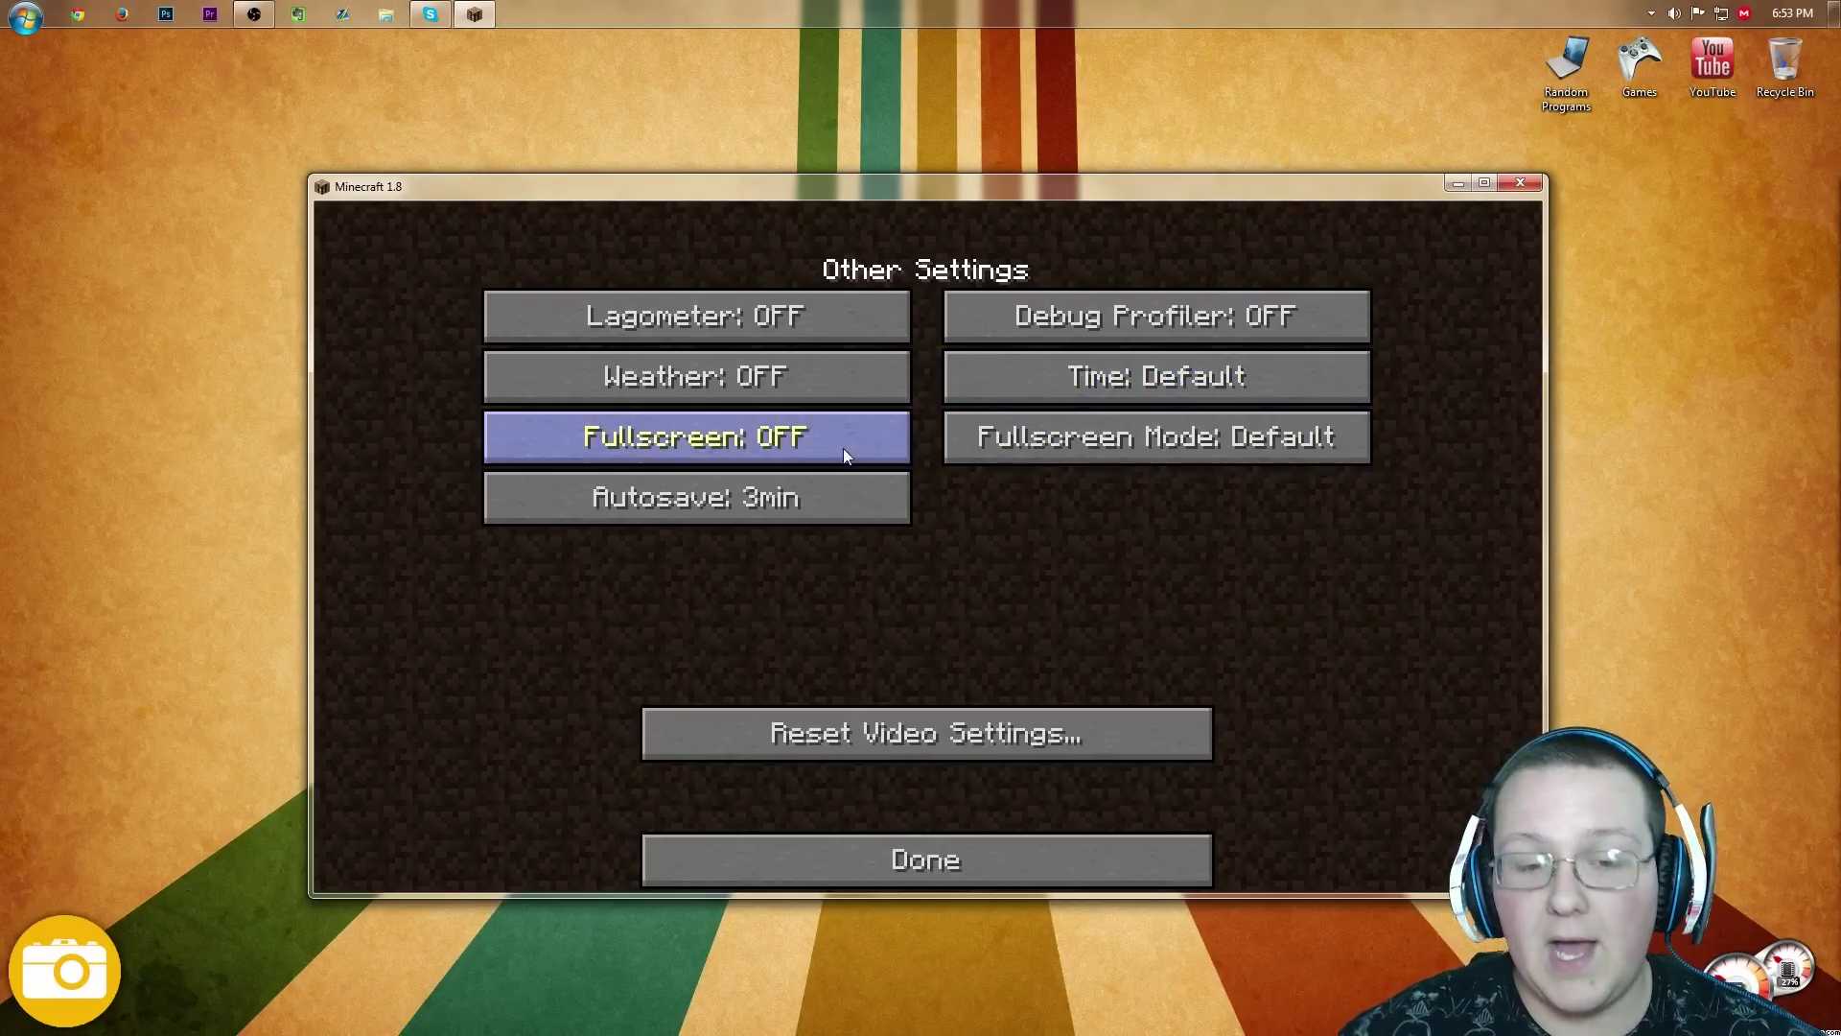
# Step: Cycle the autosave interval through its values, including Default (2s), 20s and 30min, and set it back to 3min
pyautogui.moveTo(1135, 342)
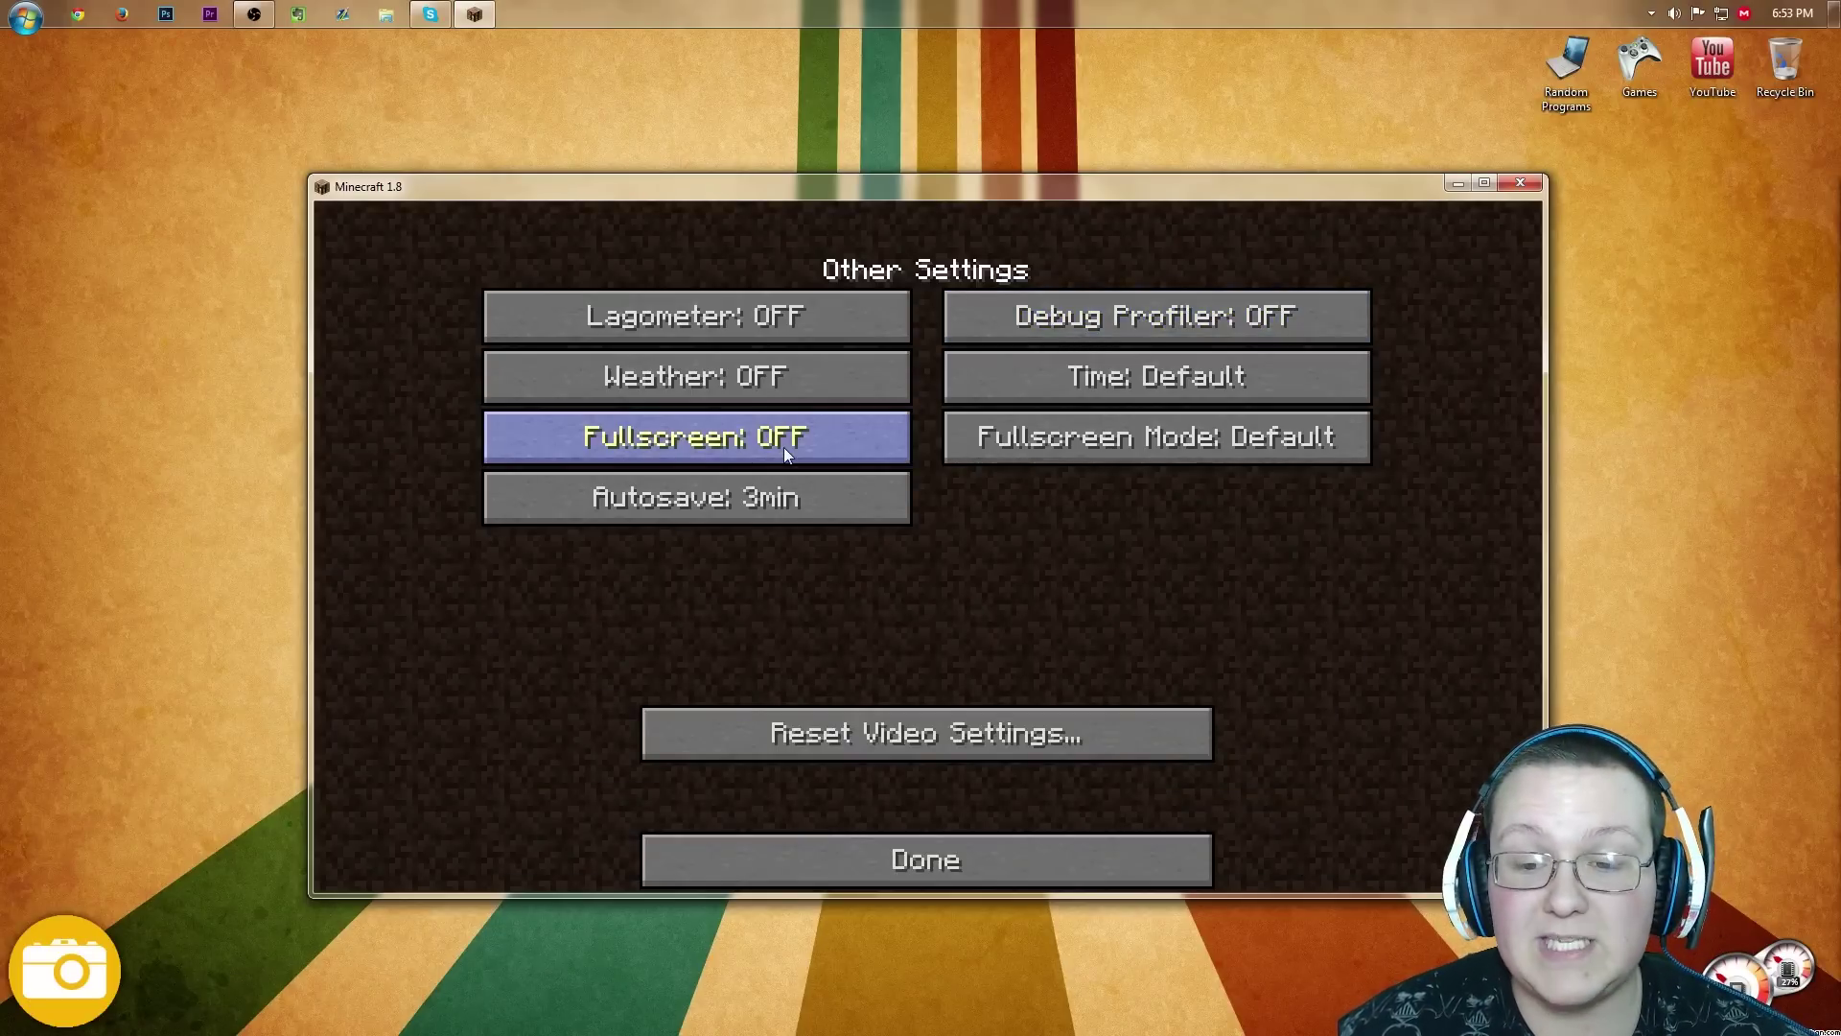
pyautogui.moveTo(1043, 452)
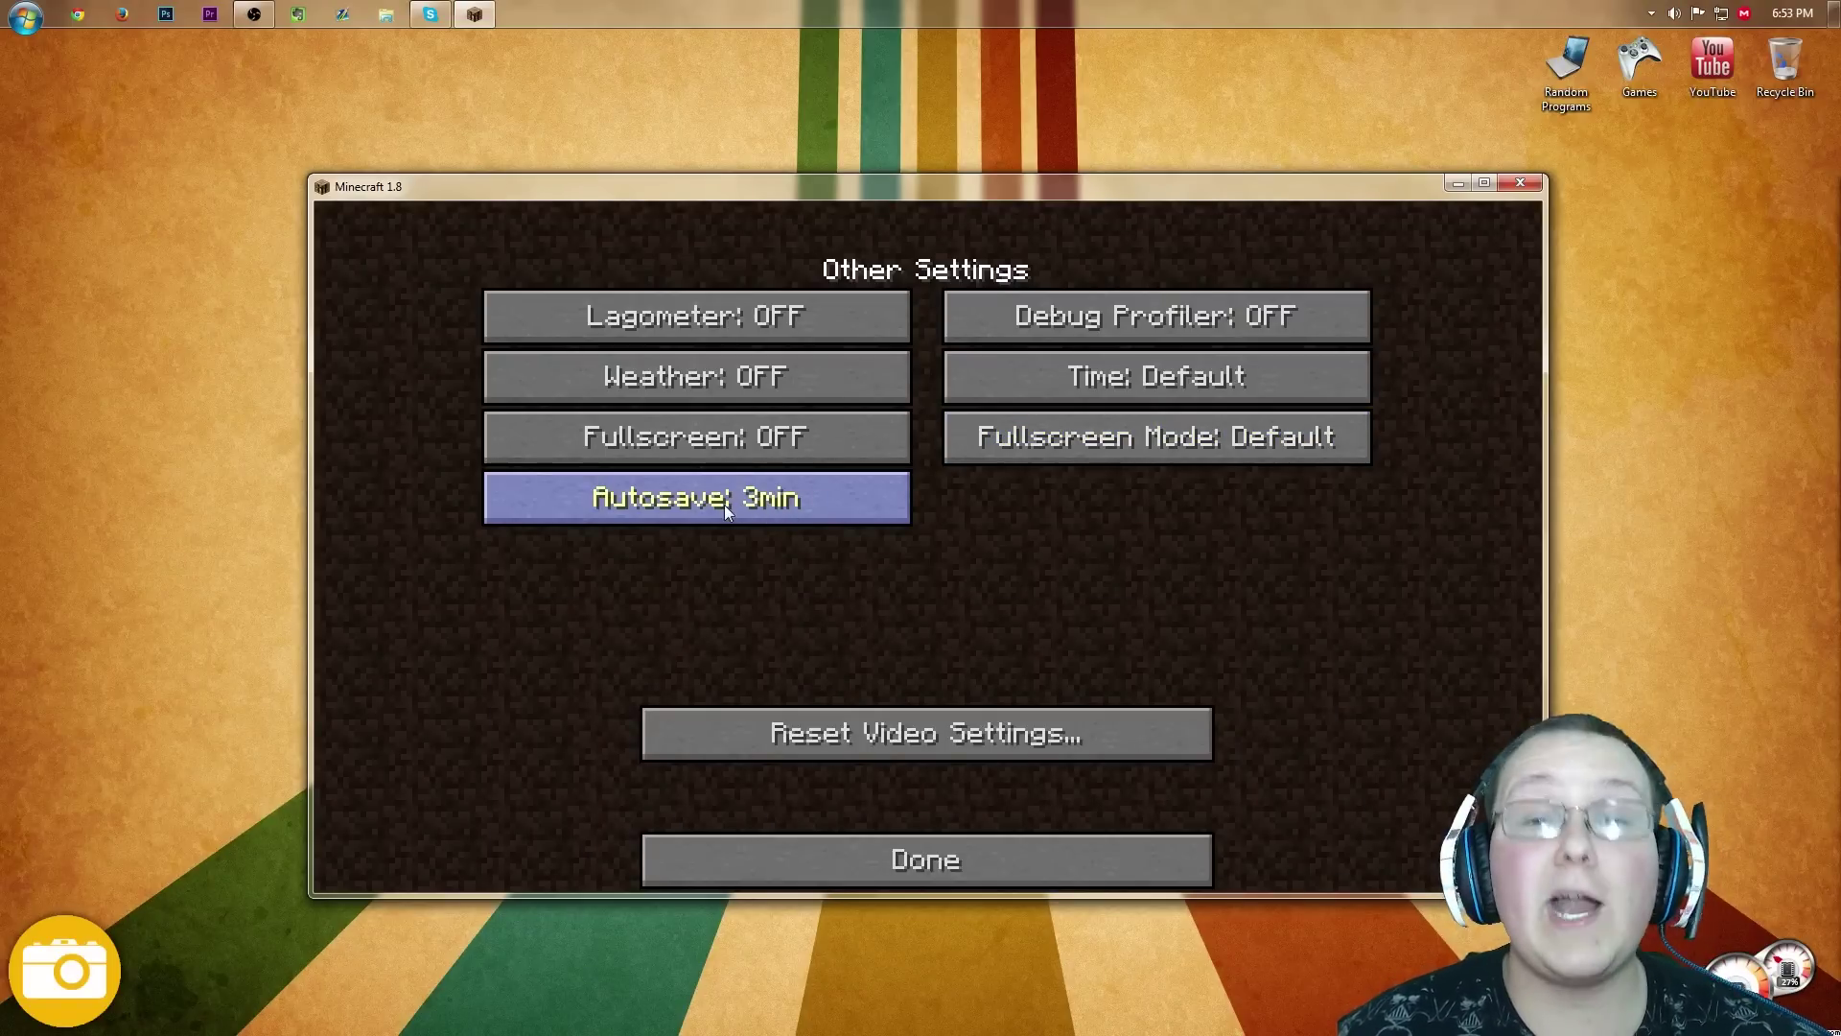
pyautogui.click(723, 505)
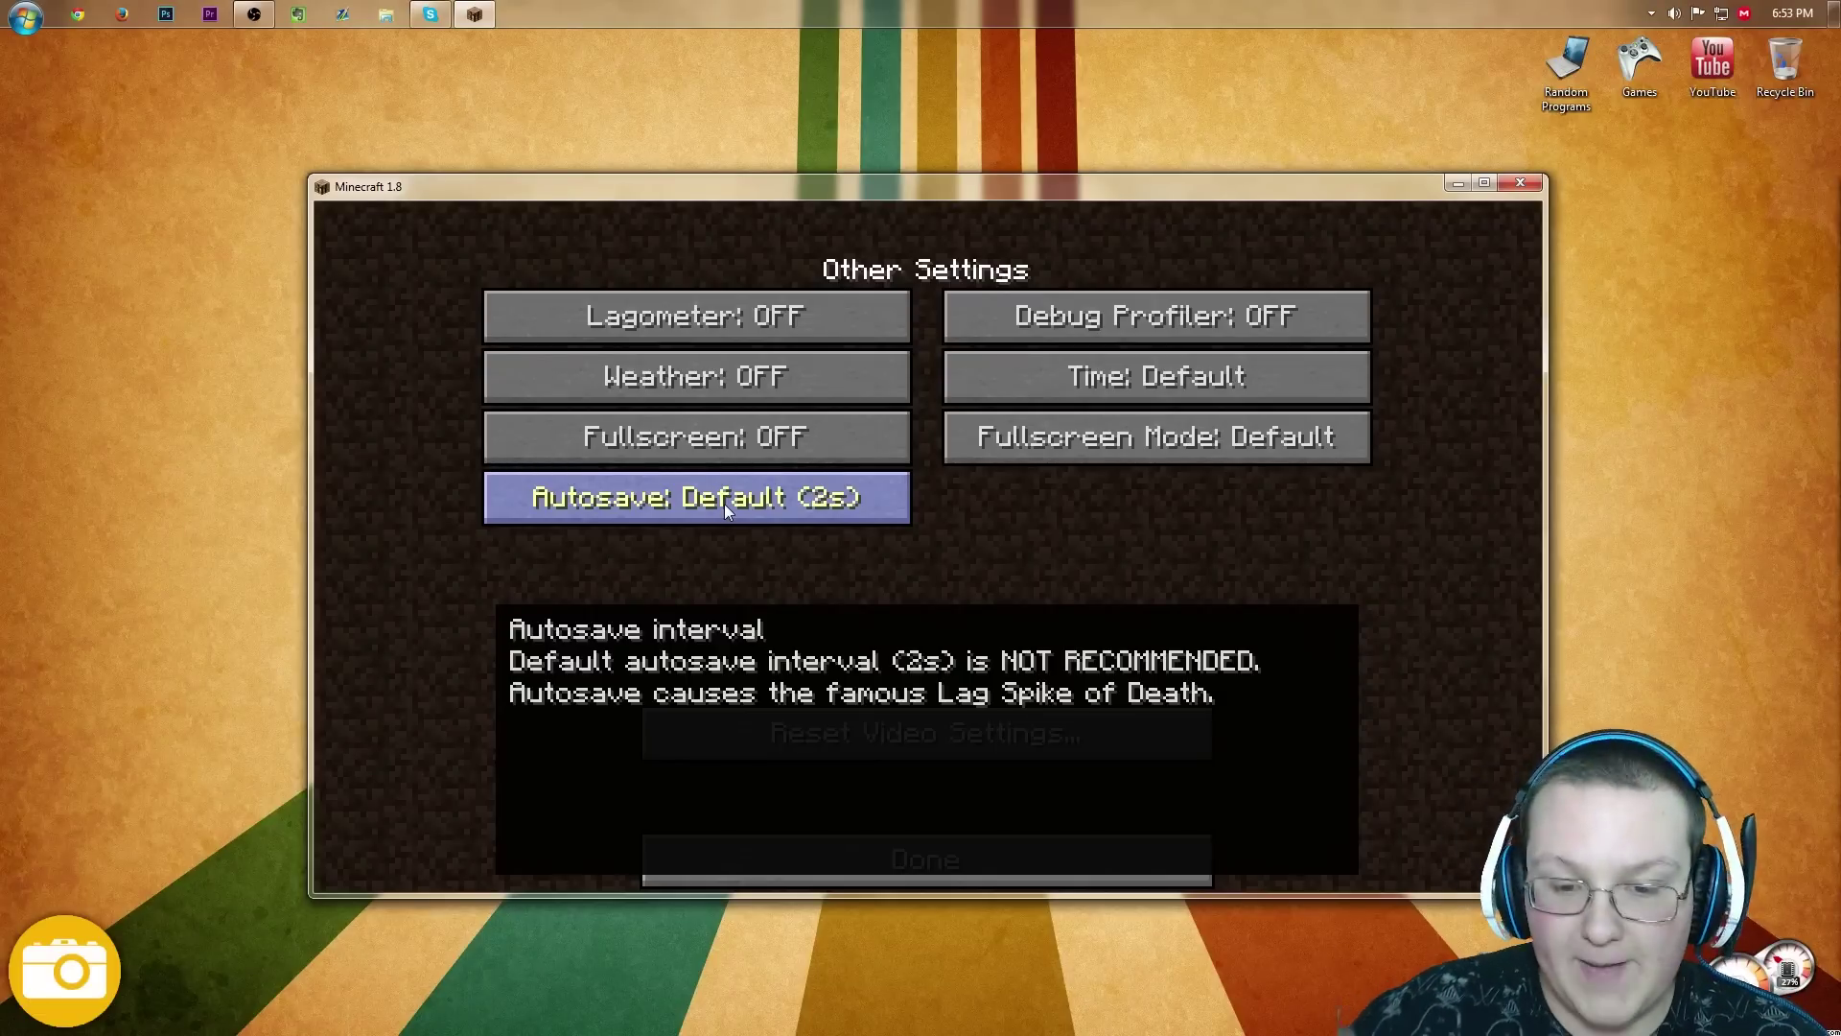
pyautogui.click(723, 504)
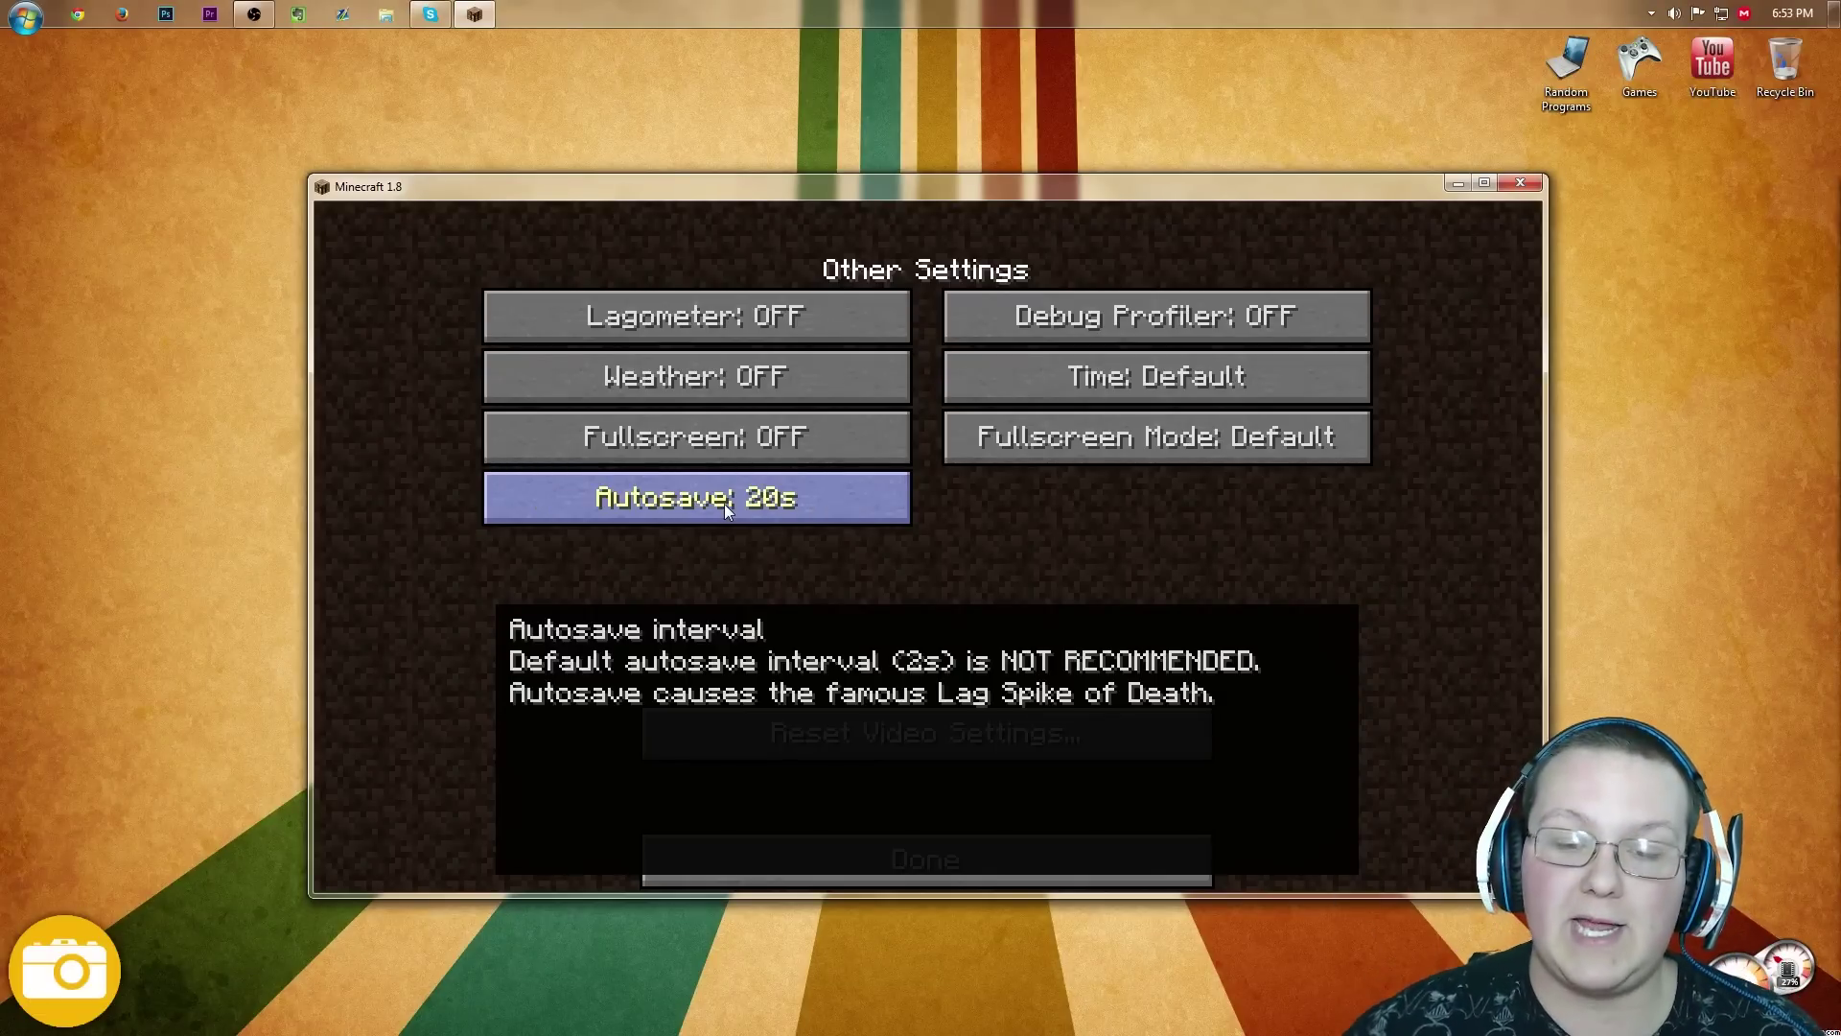
pyautogui.click(723, 504)
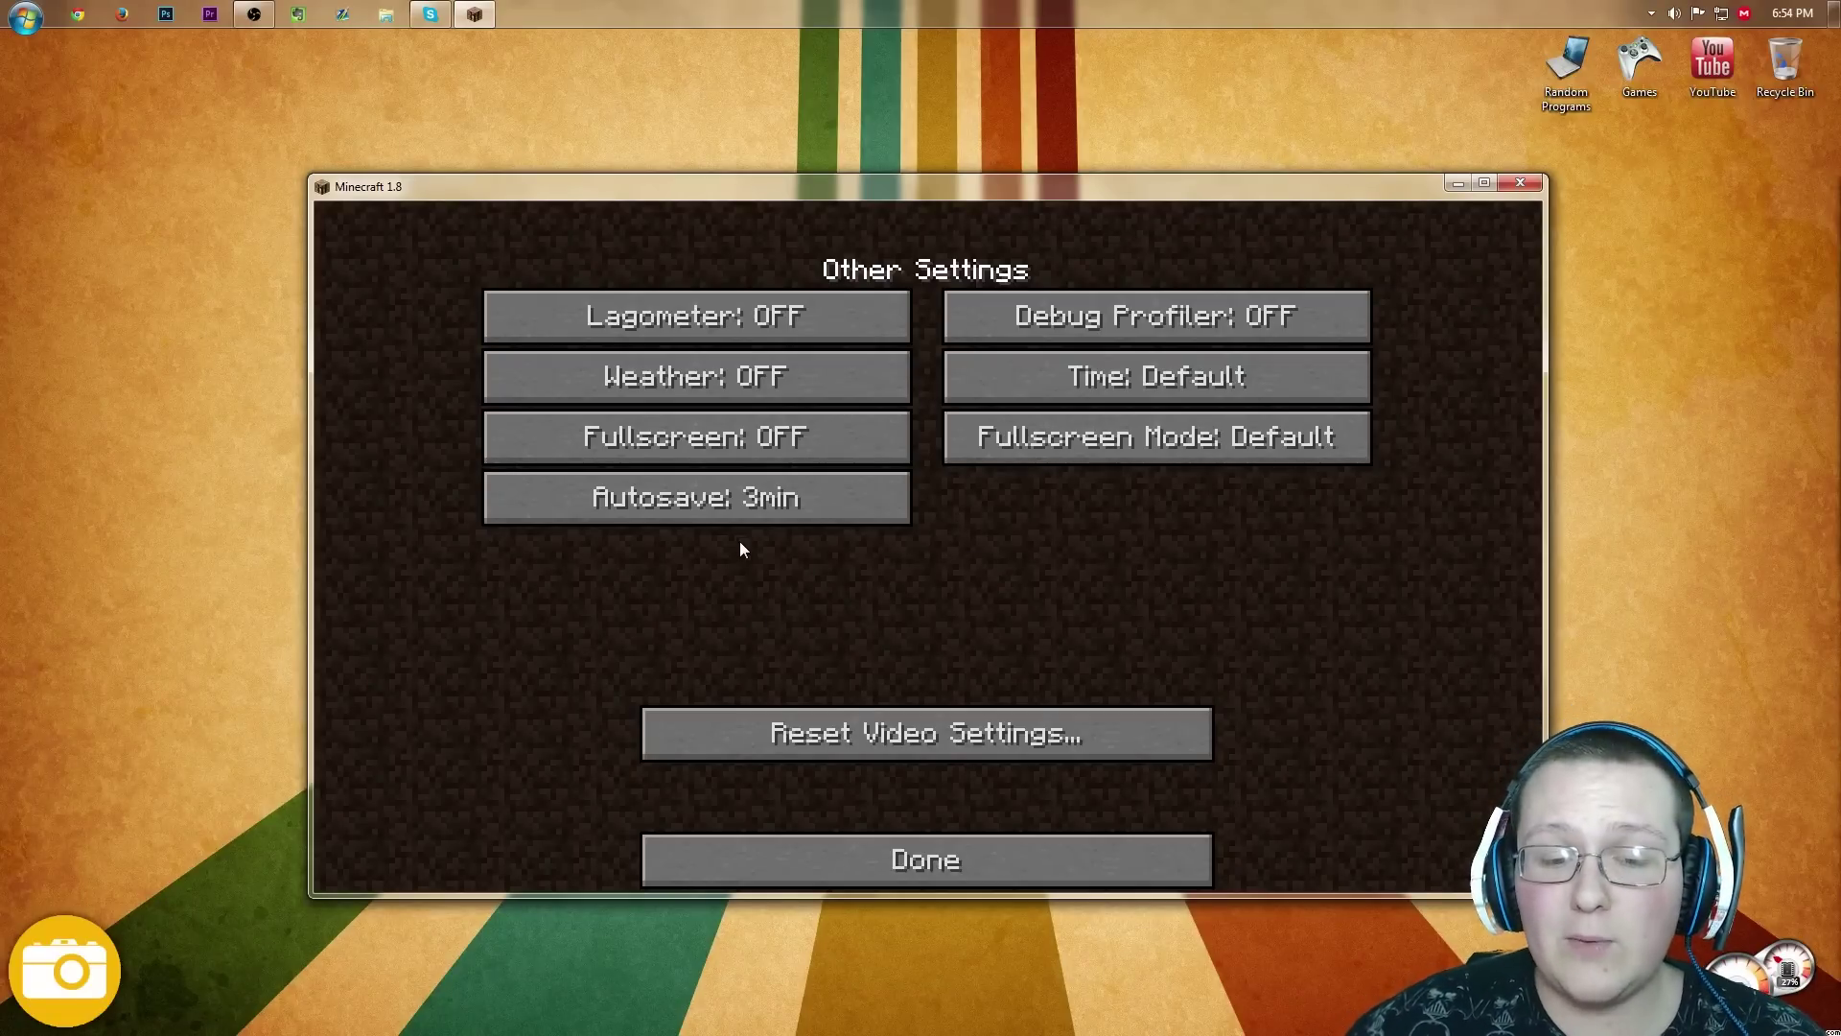
pyautogui.click(710, 526)
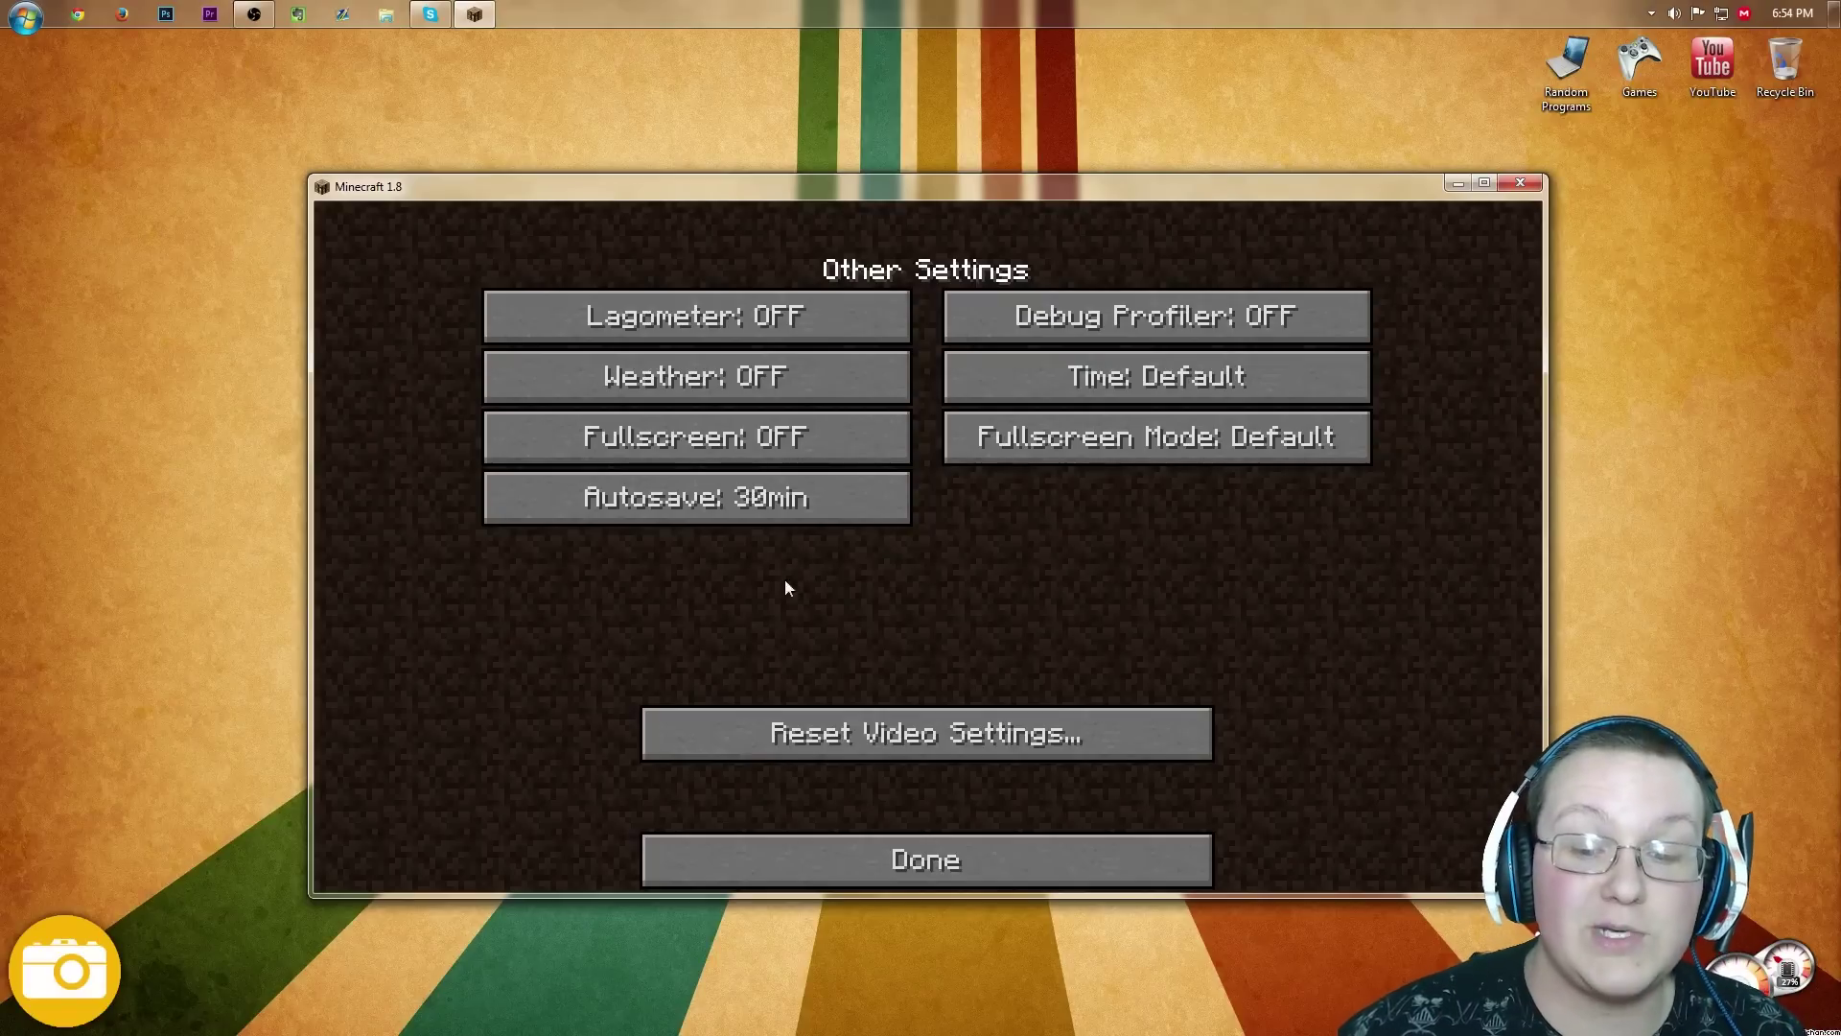
pyautogui.click(763, 518)
pyautogui.click(774, 506)
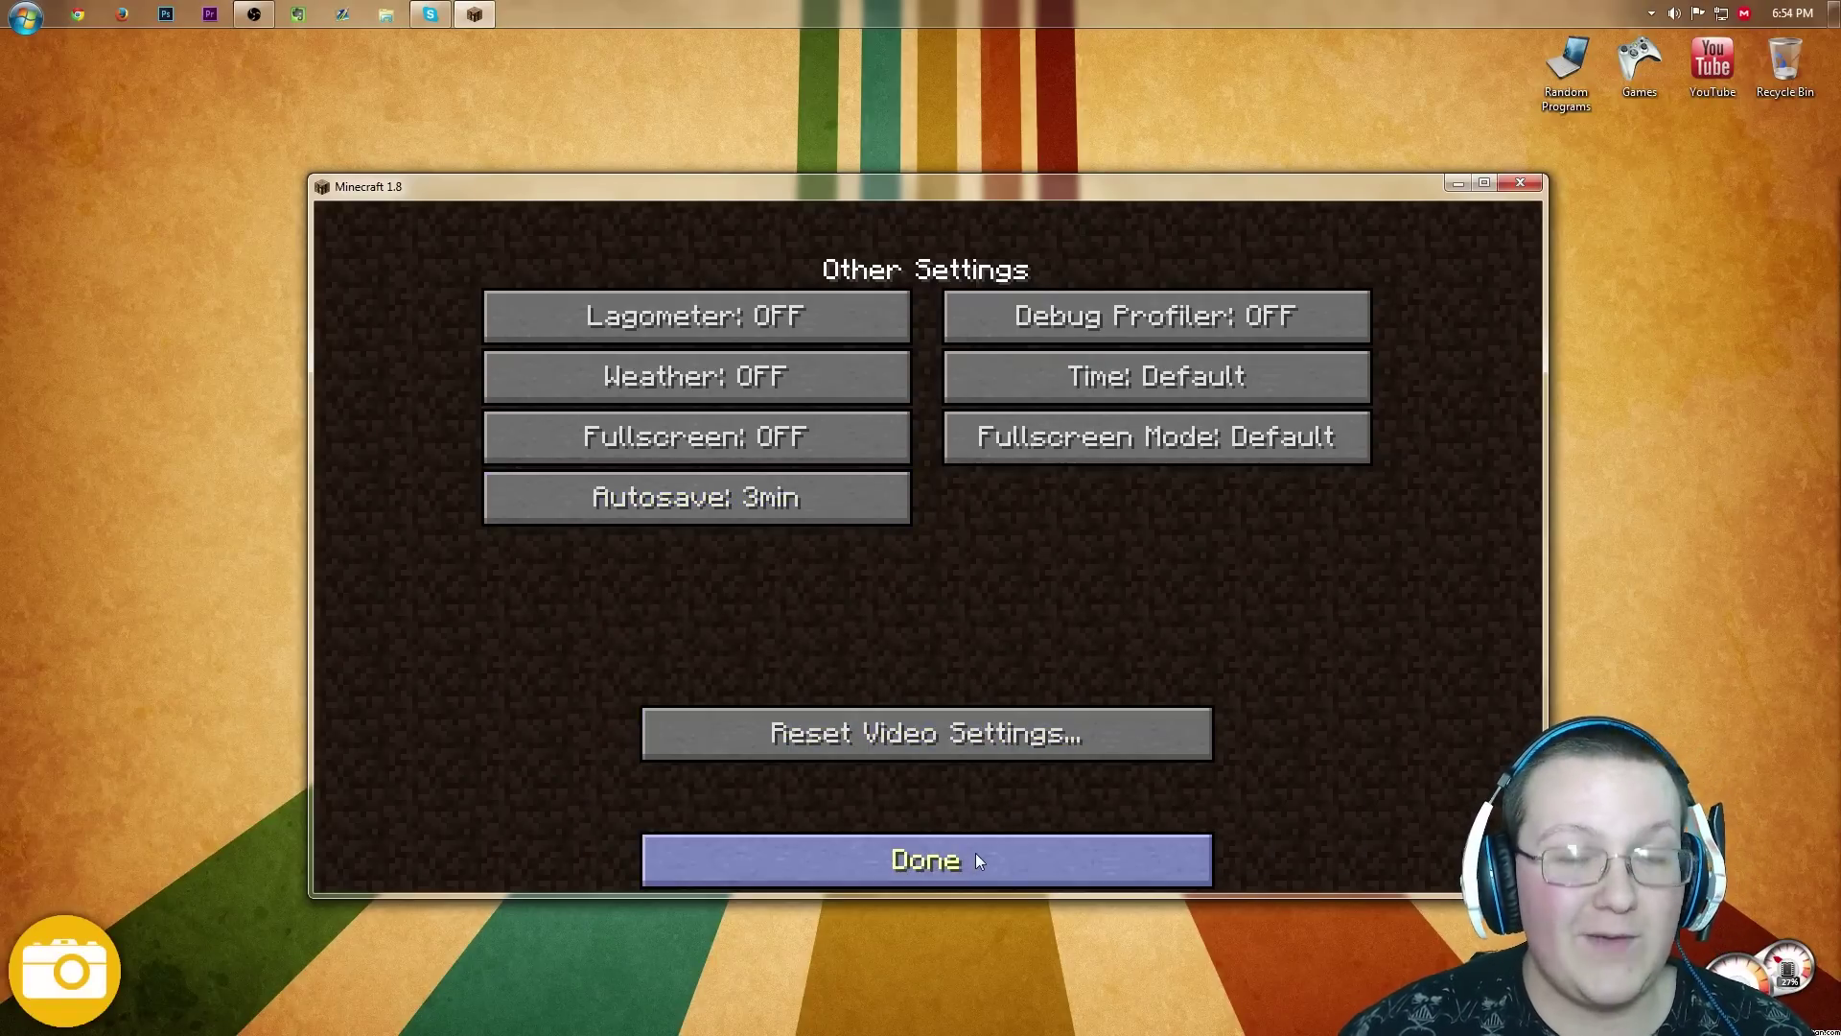
# Step: Leave the video settings, briefly open and close the resource packs, and return to the main menu
pyautogui.click(976, 860)
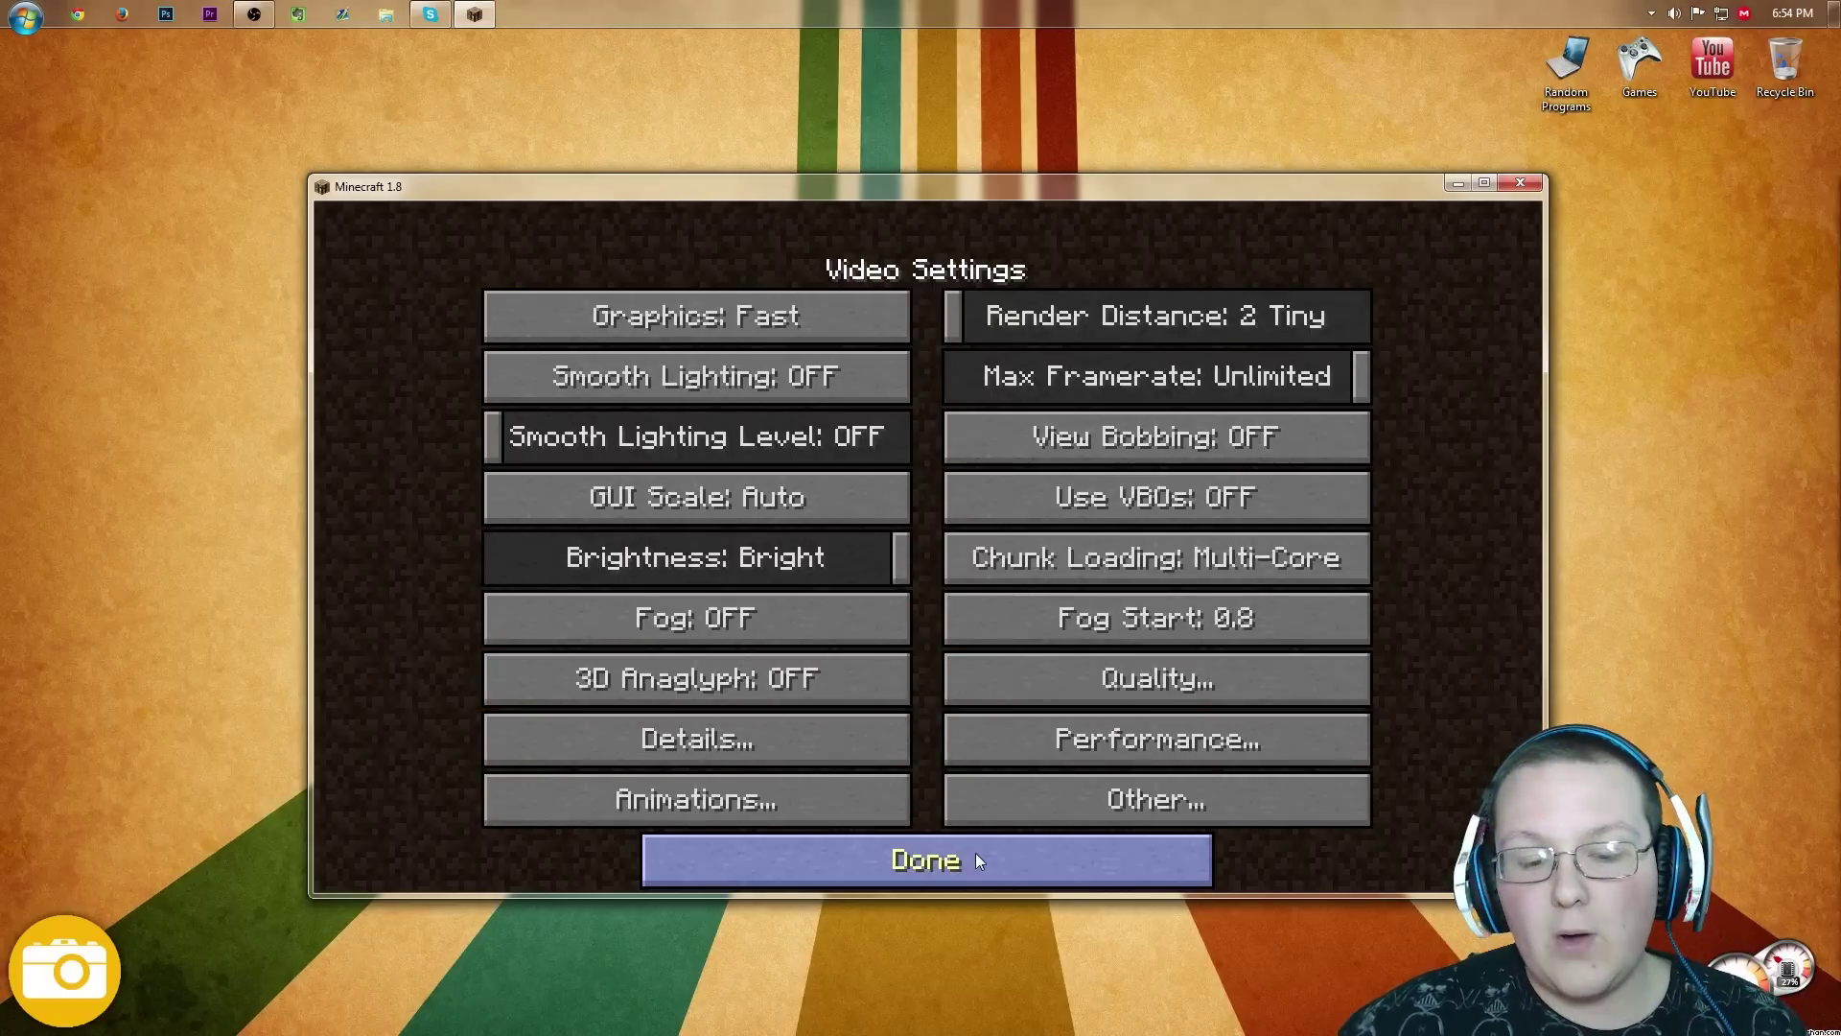
pyautogui.click(978, 859)
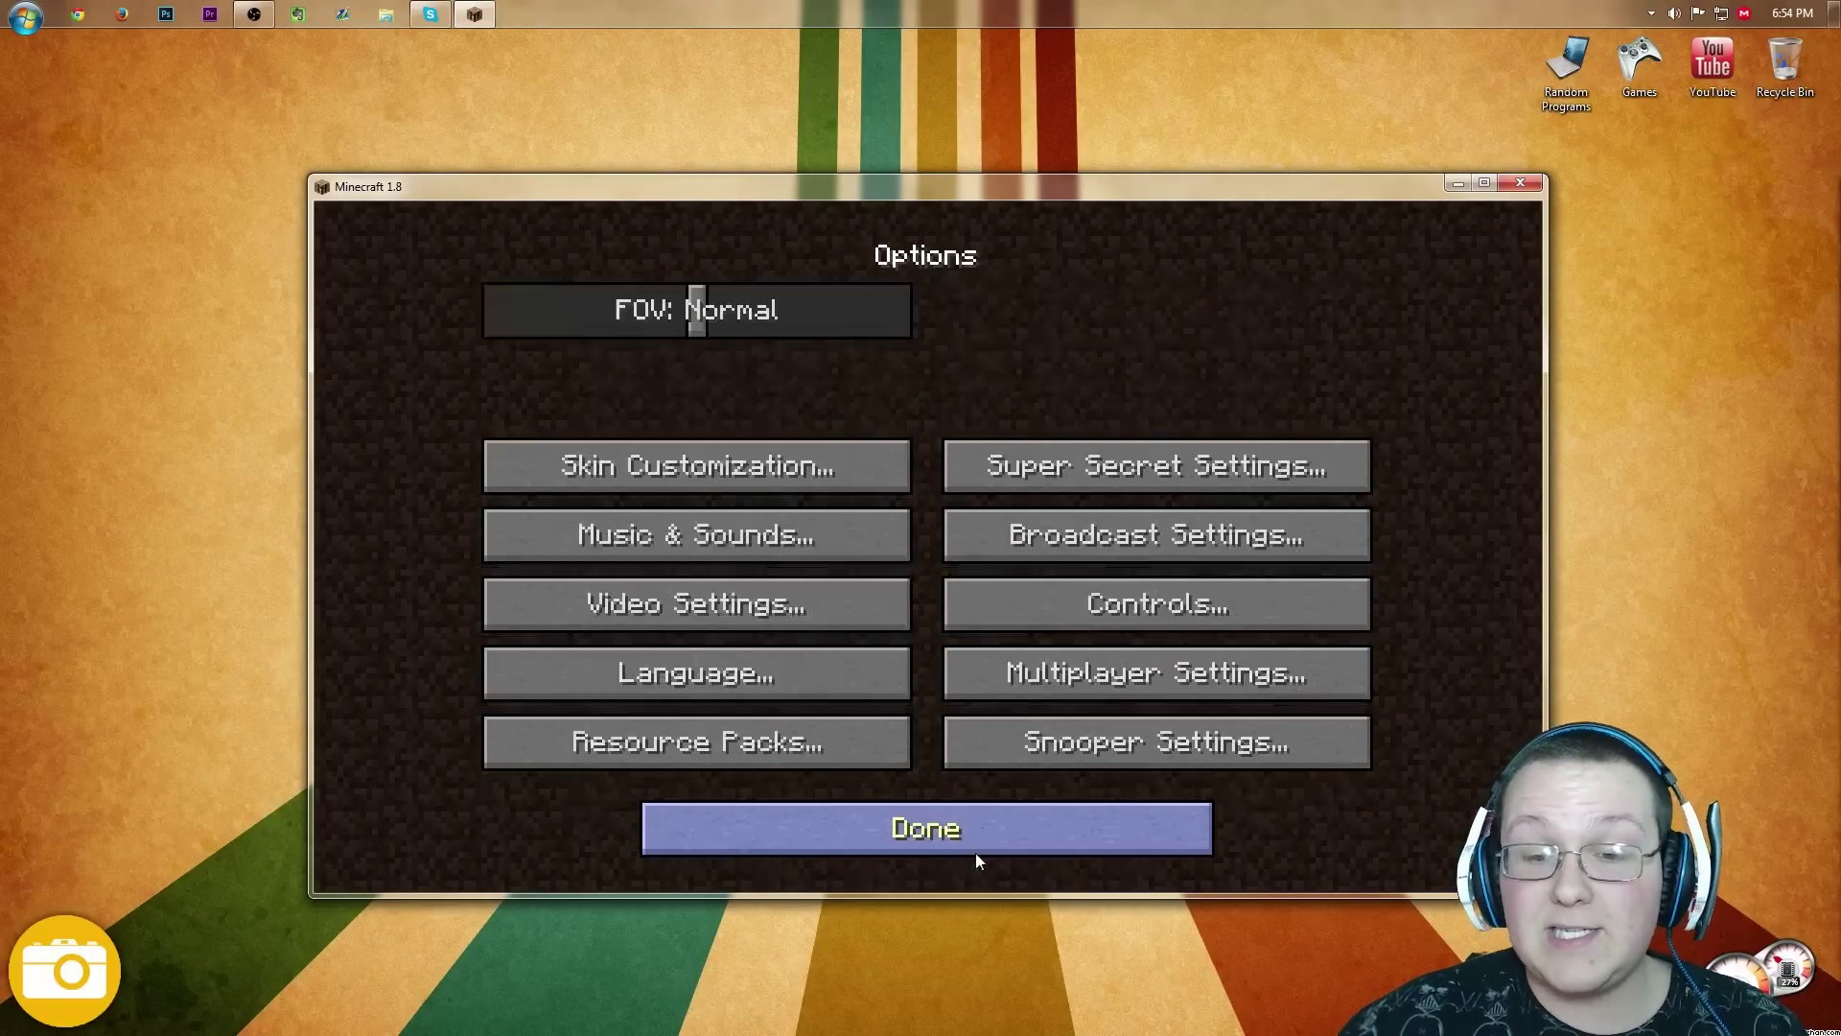
pyautogui.click(732, 721)
pyautogui.click(1185, 790)
pyautogui.click(892, 826)
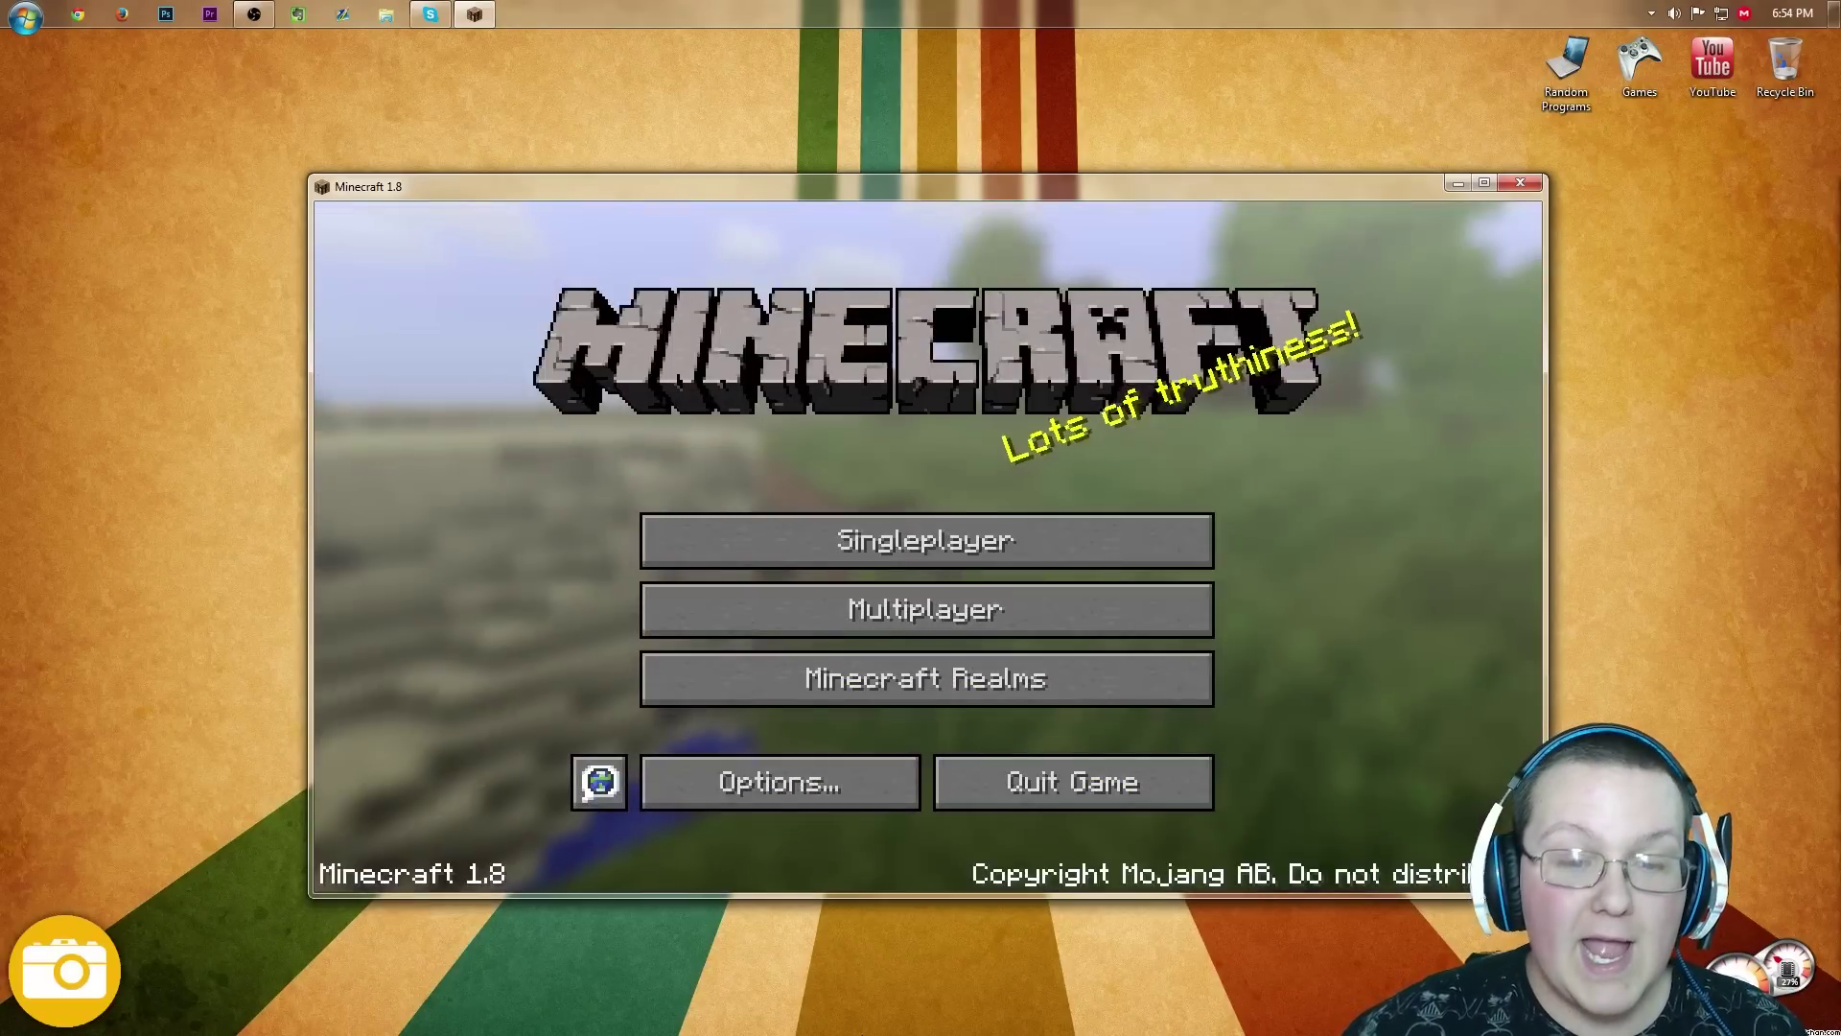
# Step: Load the first singleplayer world in the list and walk through the forest
pyautogui.click(892, 526)
pyautogui.click(629, 338)
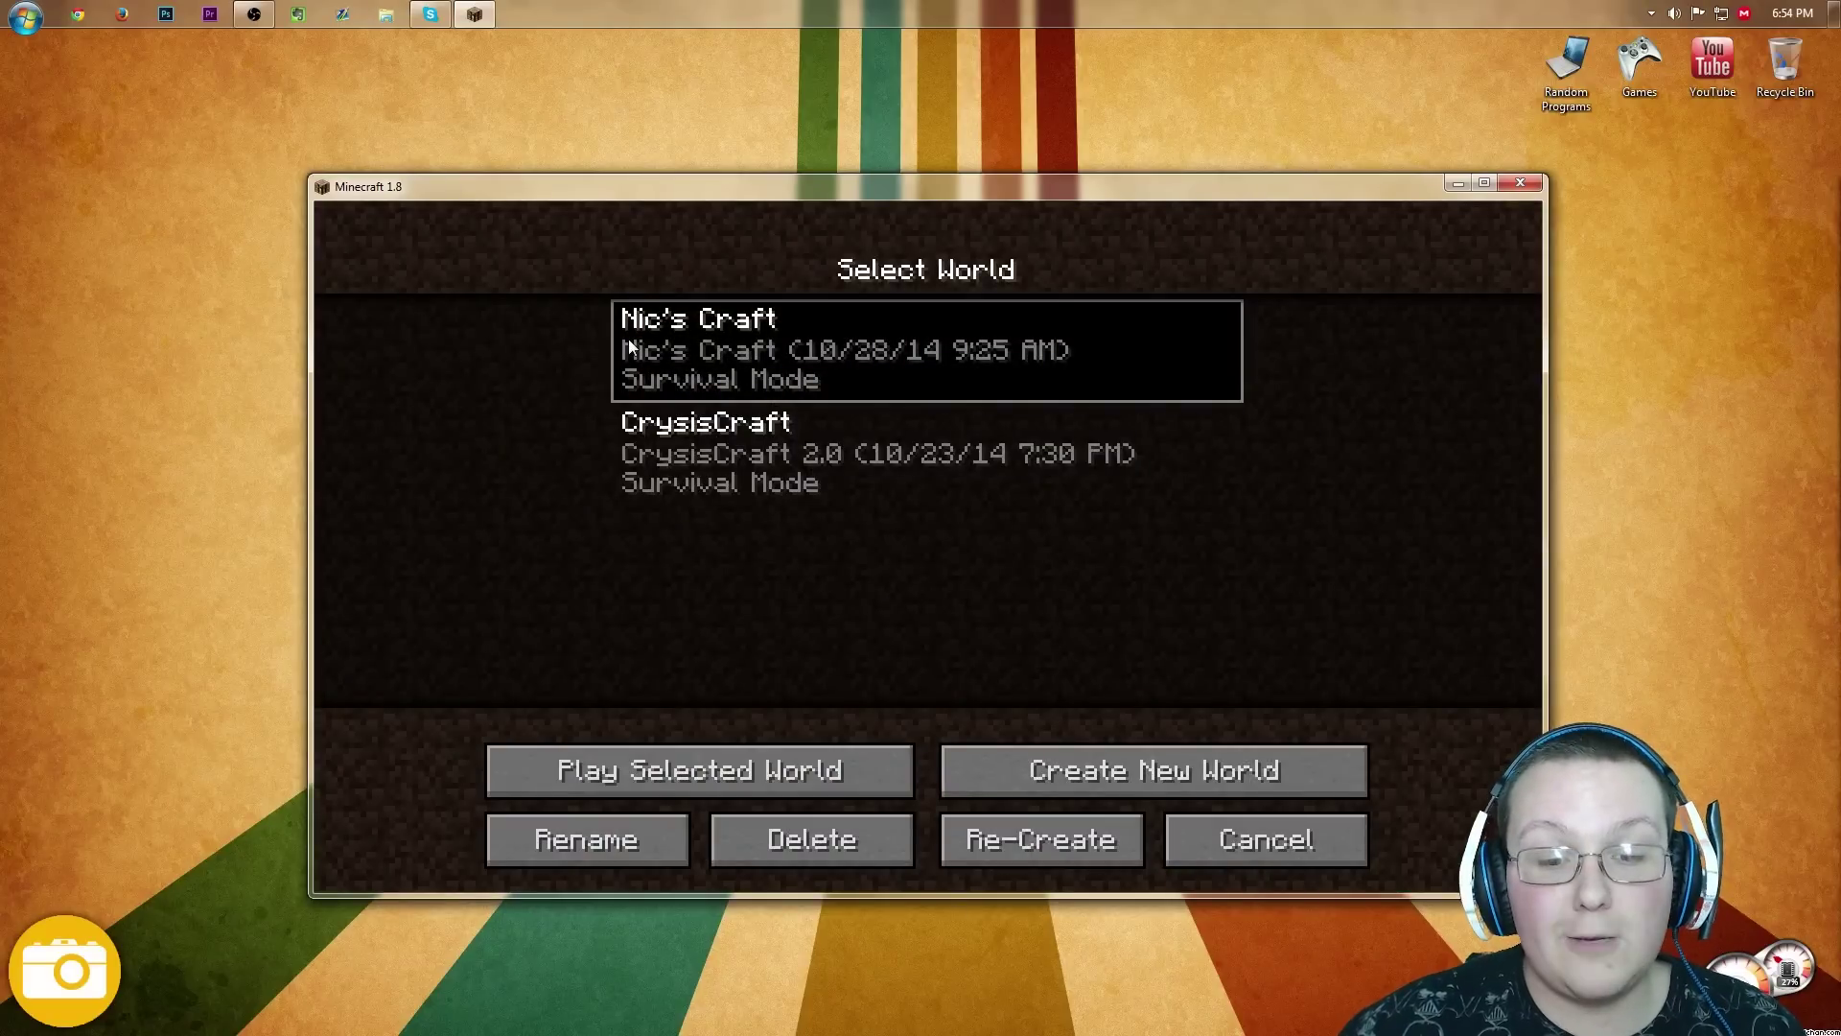
pyautogui.click(629, 338)
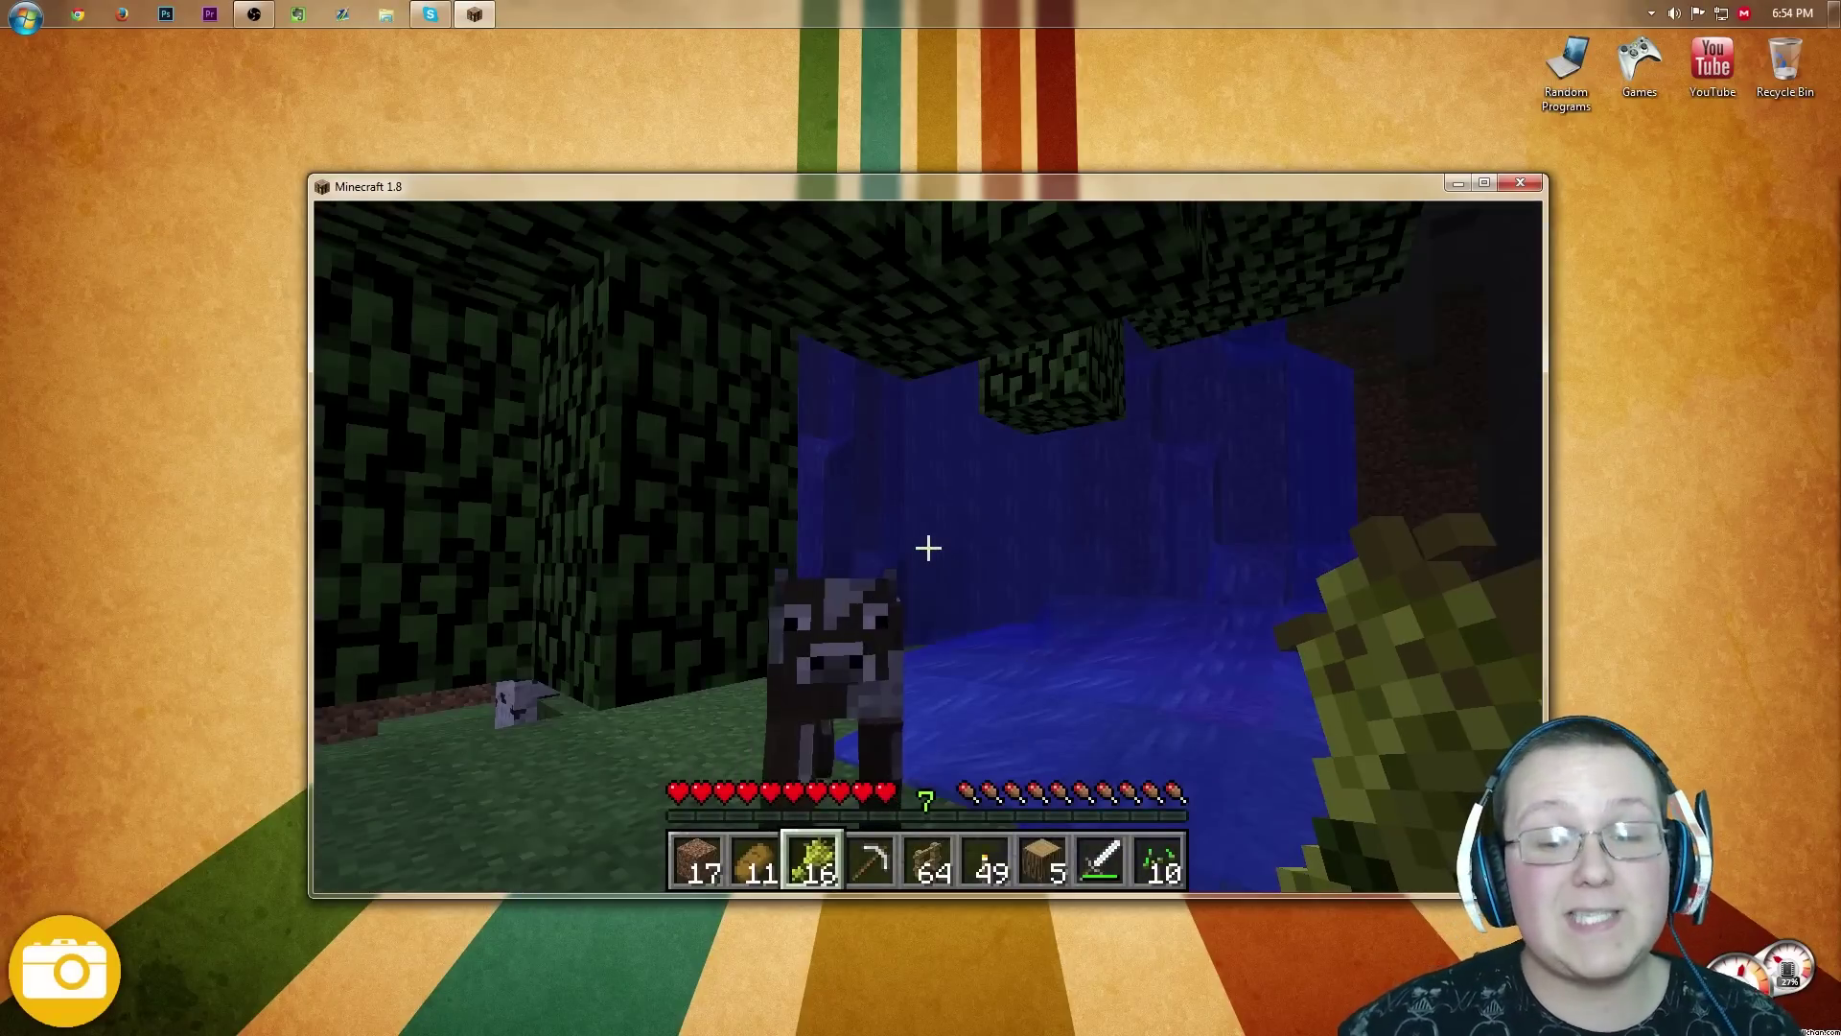
pyautogui.moveTo(928, 548)
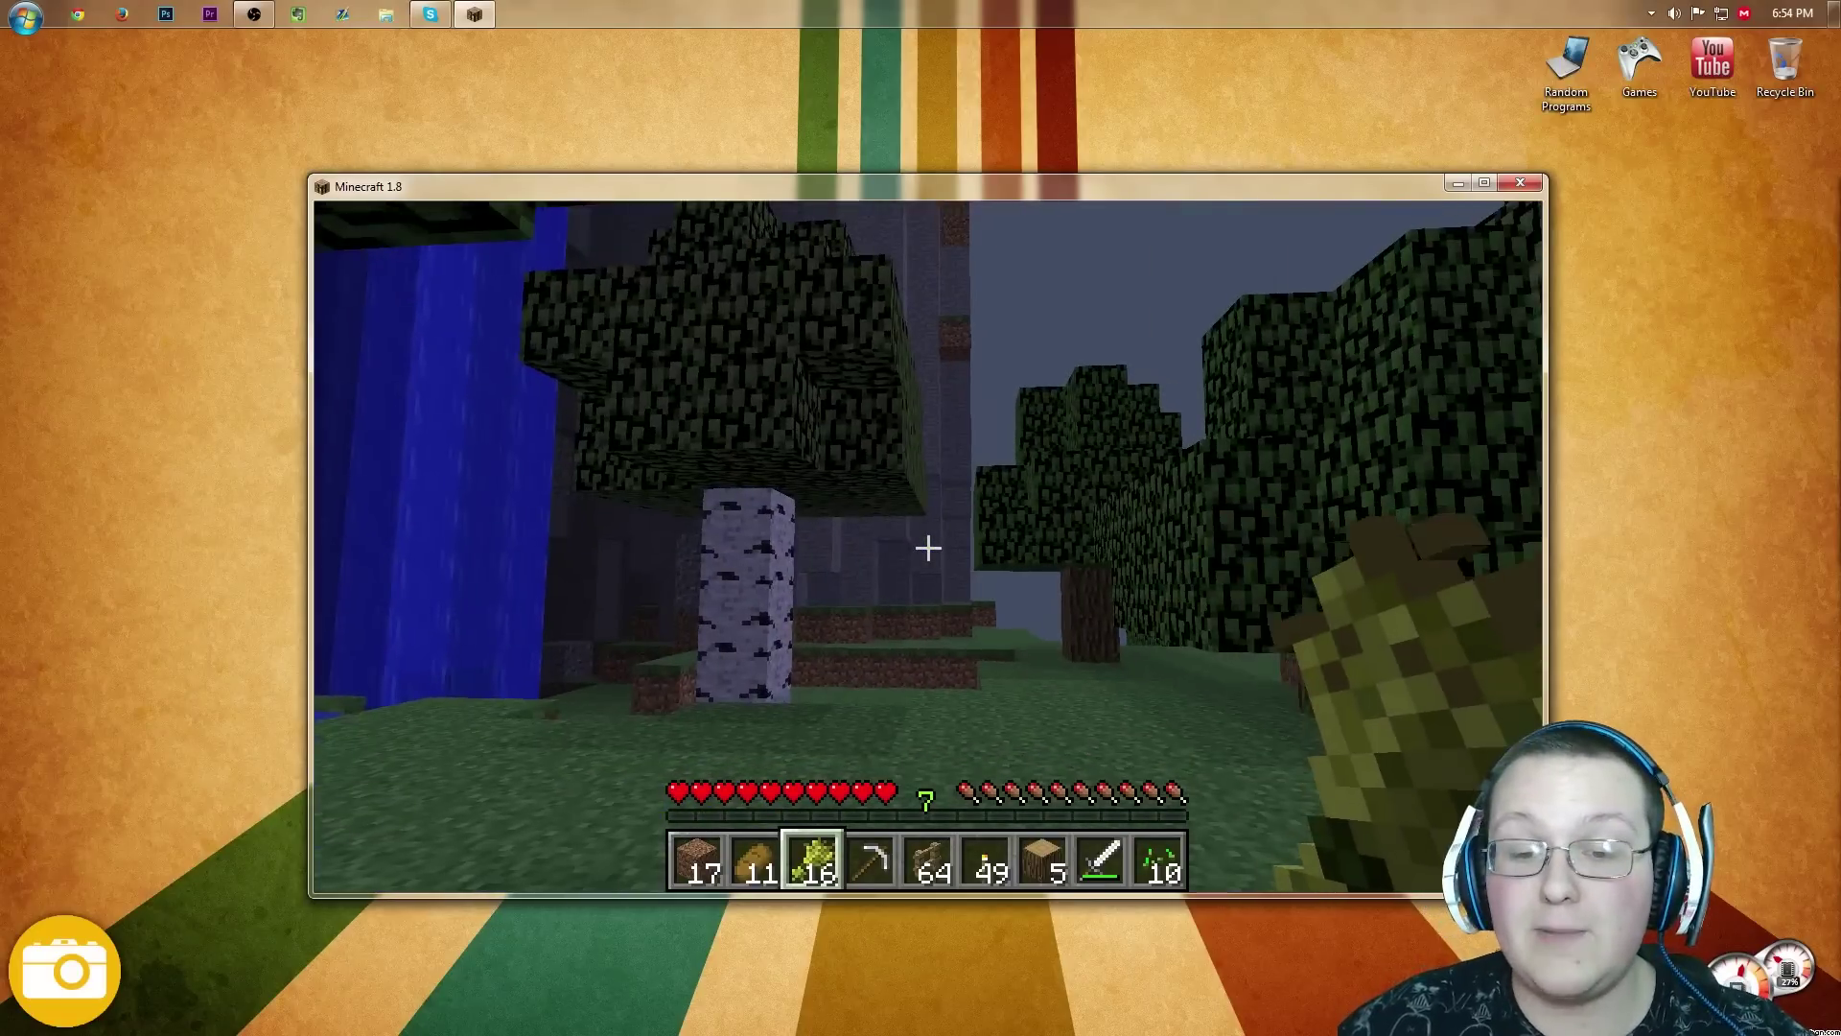
pyautogui.press('w')
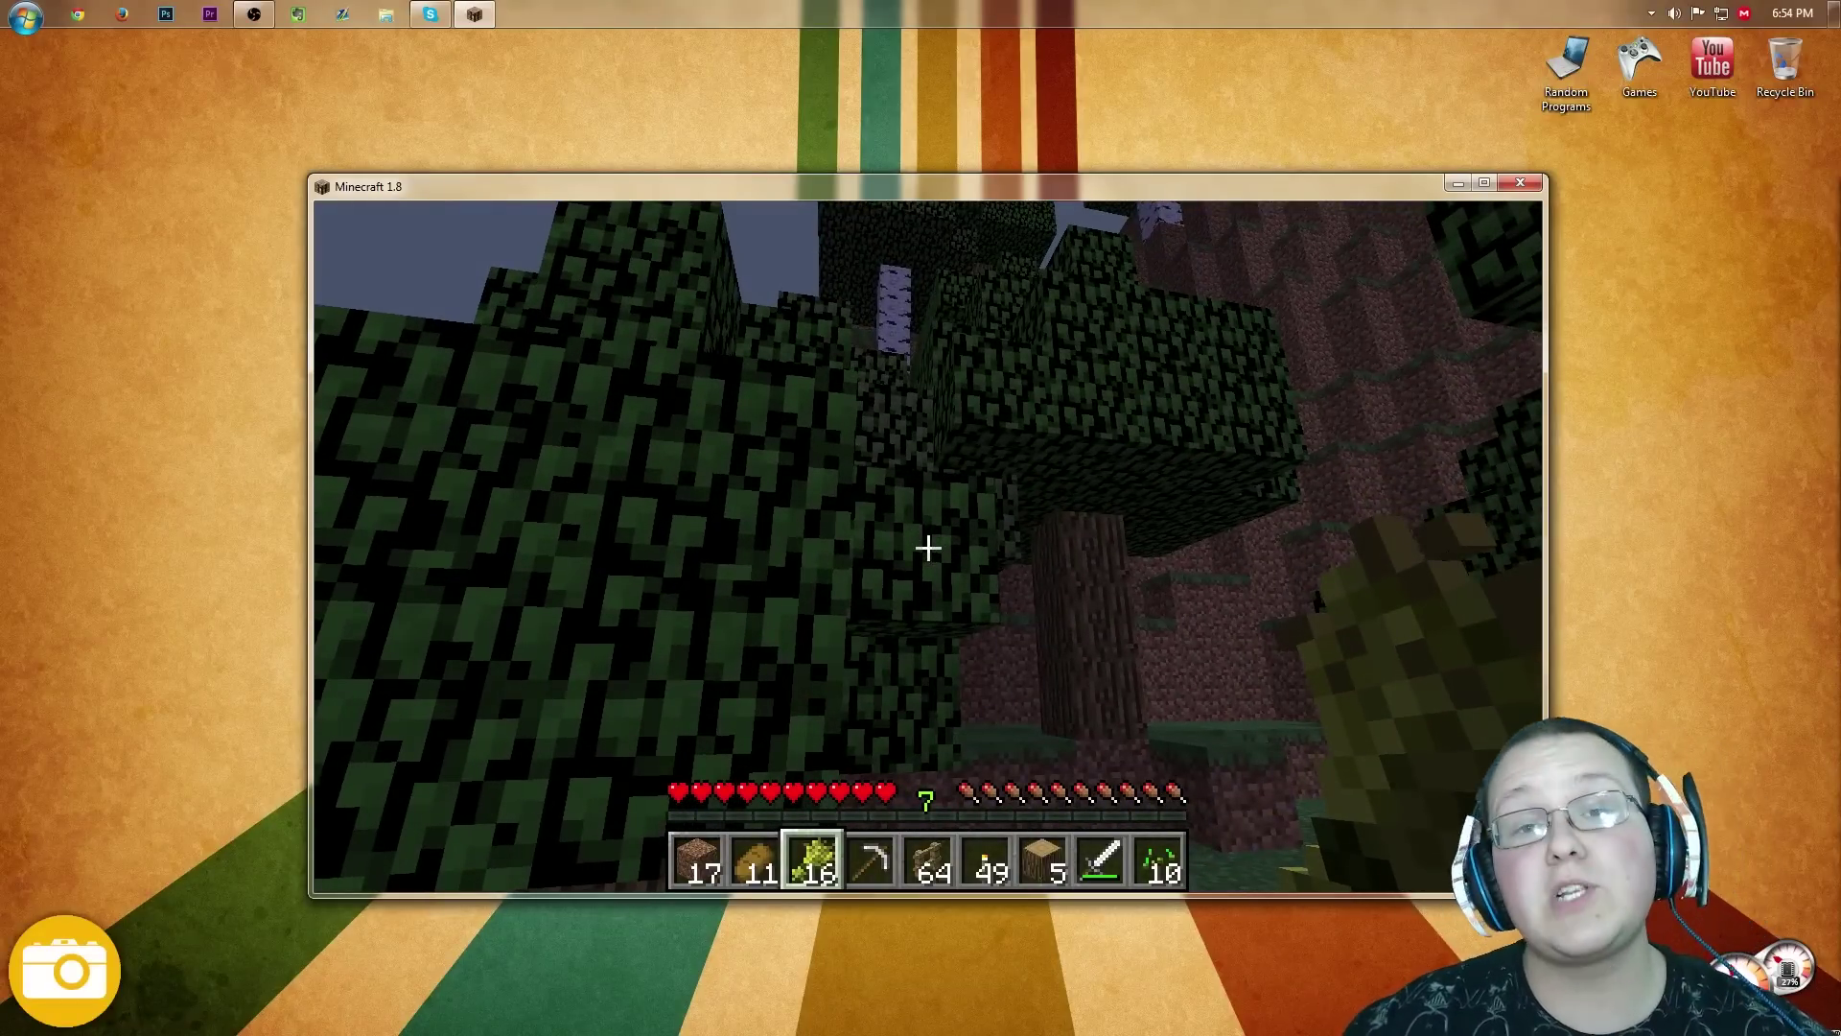
# Step: Show the debug screen and walk around the forest to check the frame rate
pyautogui.press('F3')
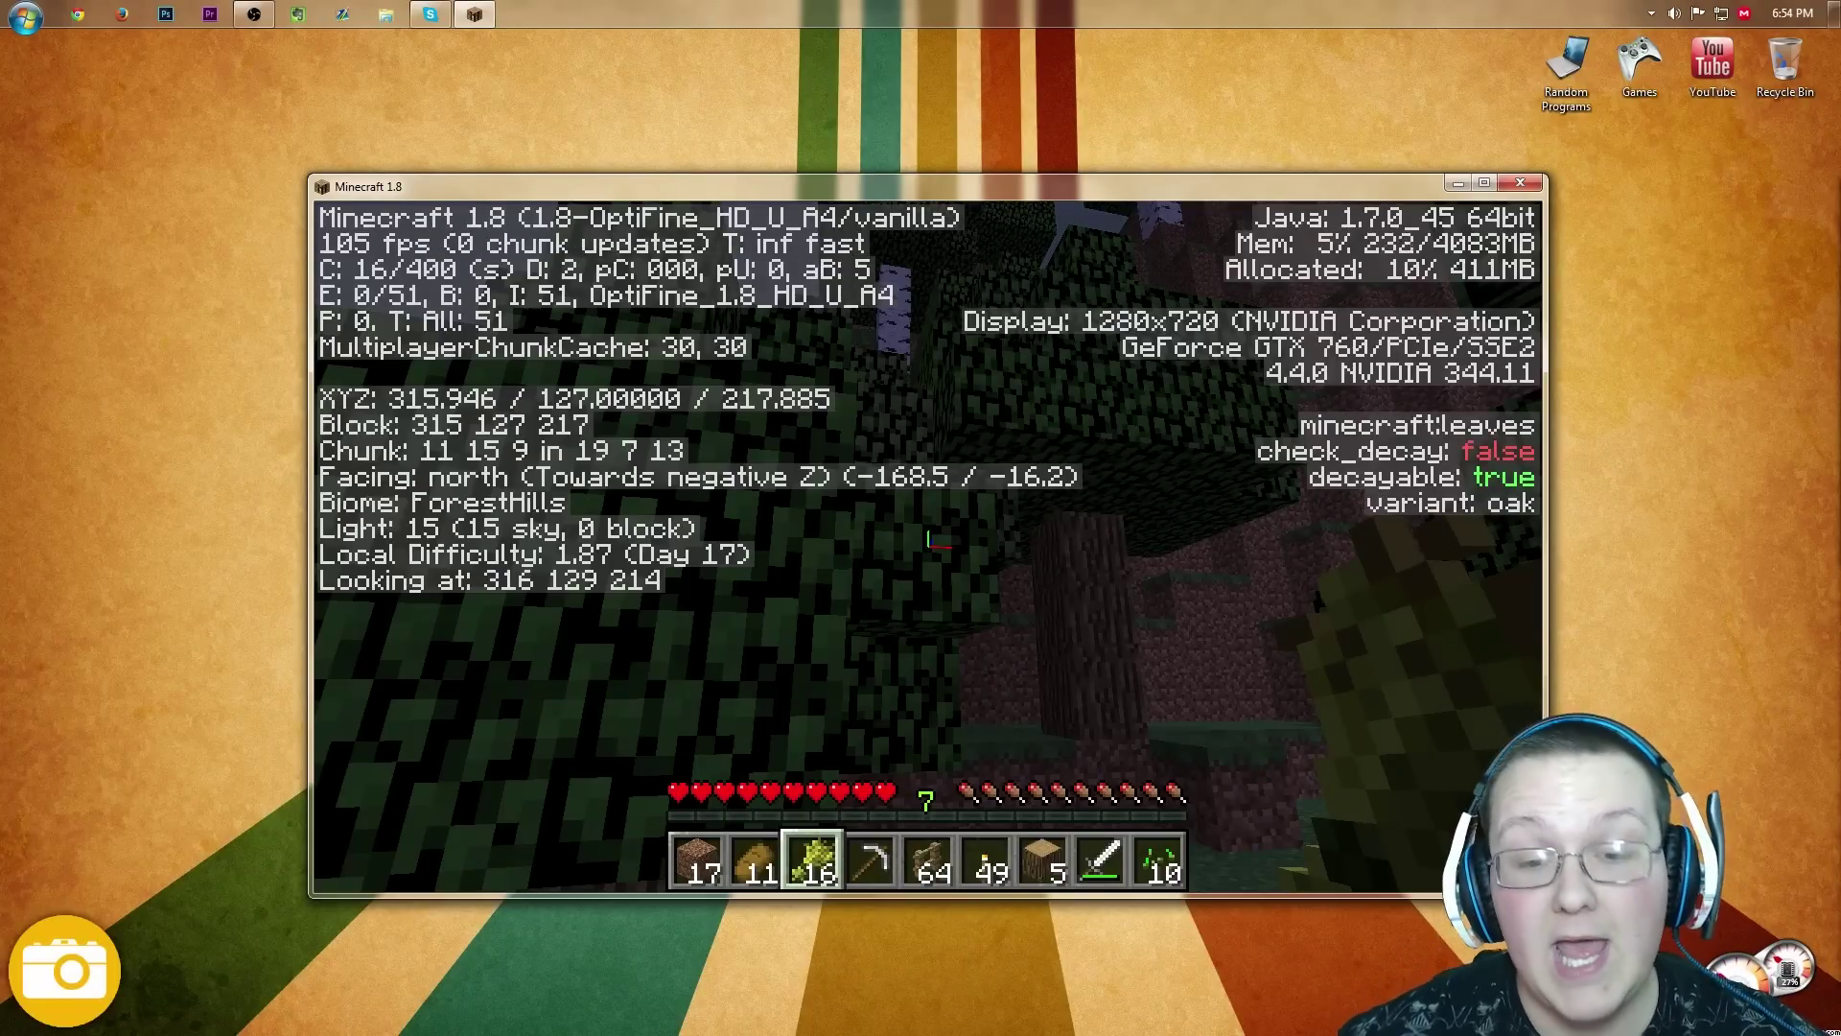
pyautogui.press('w')
pyautogui.press('w')
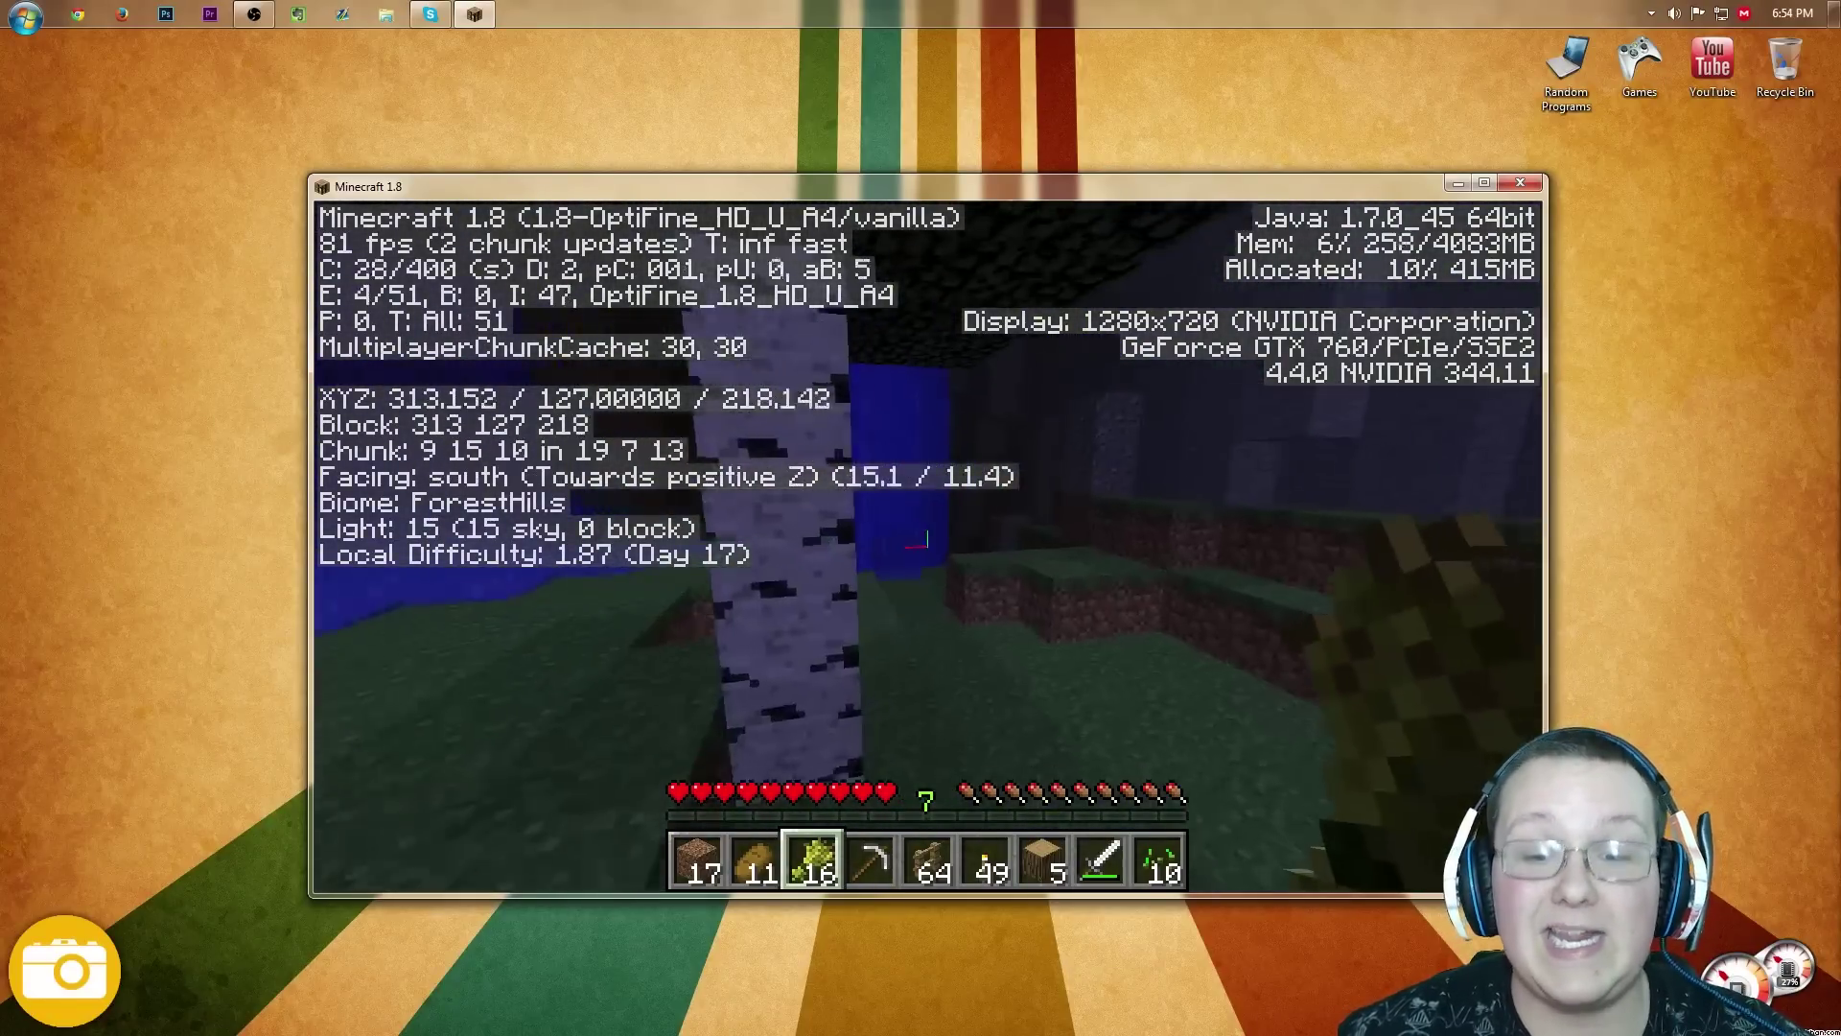
# Step: Quit the world to the main menu, and briefly open and leave the multiplayer screen
pyautogui.press('Escape')
pyautogui.click(911, 700)
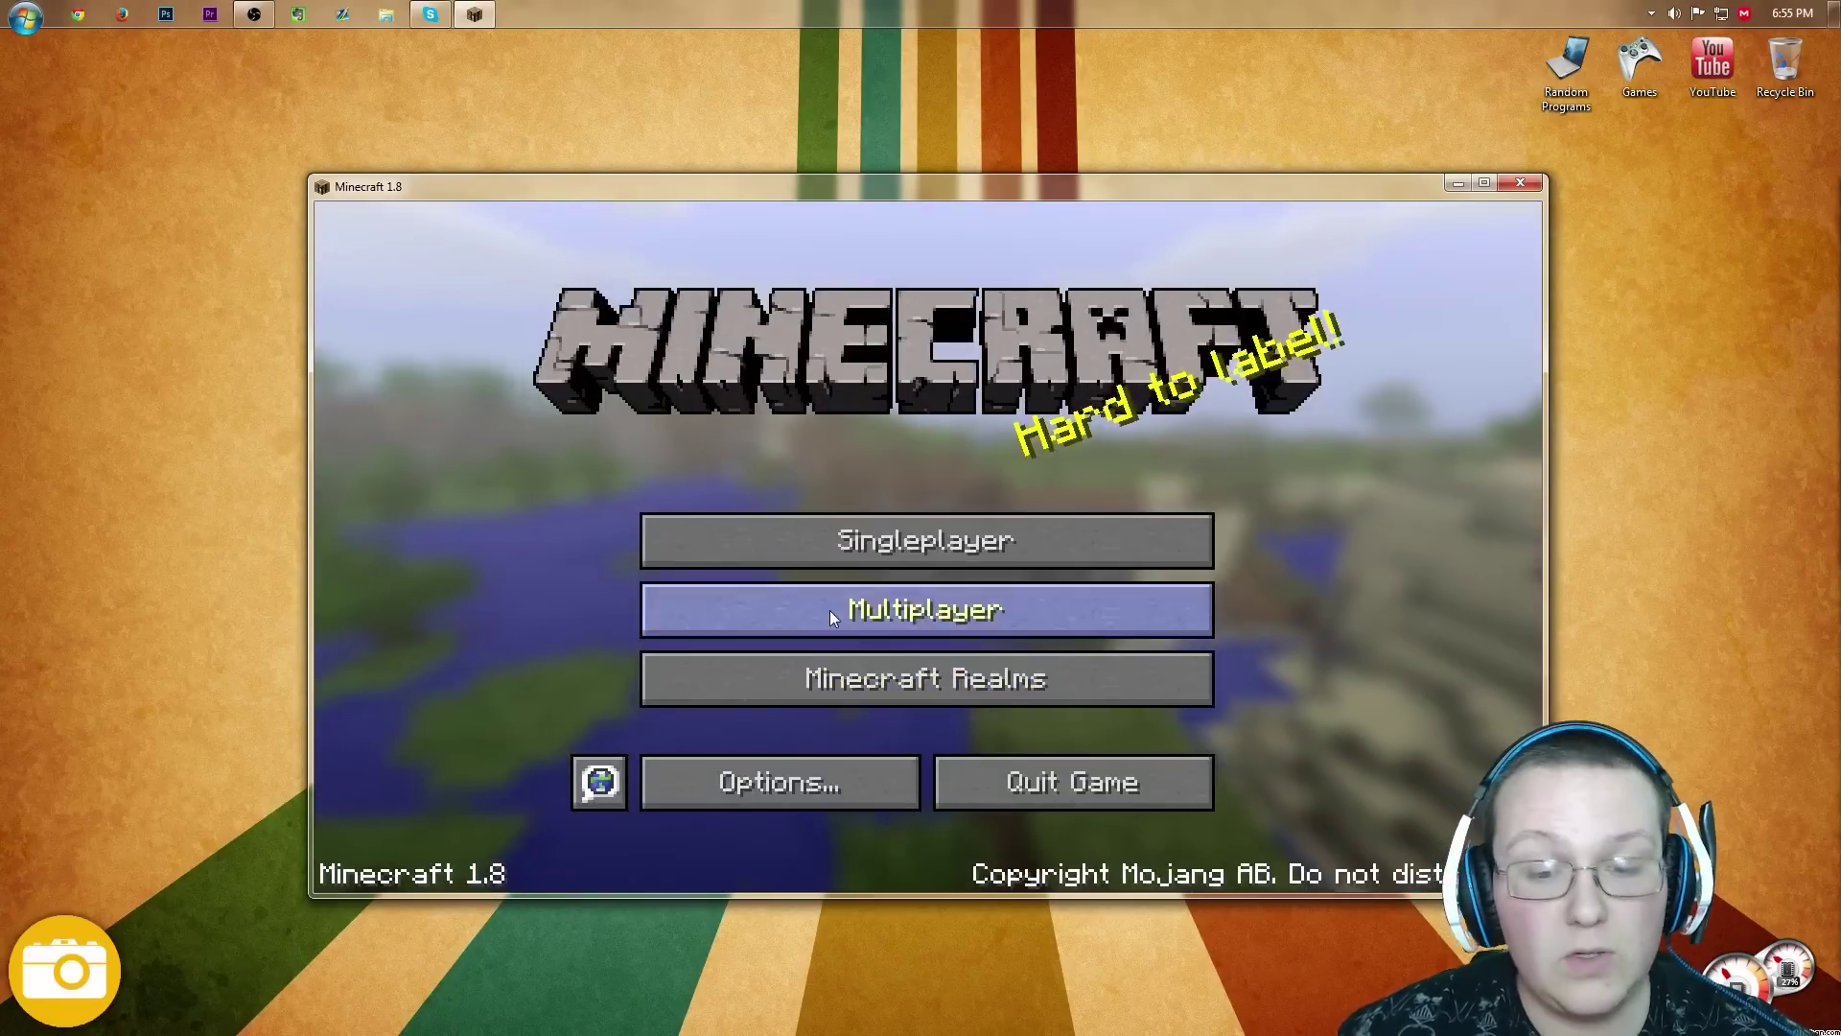
pyautogui.click(830, 610)
pyautogui.click(1185, 839)
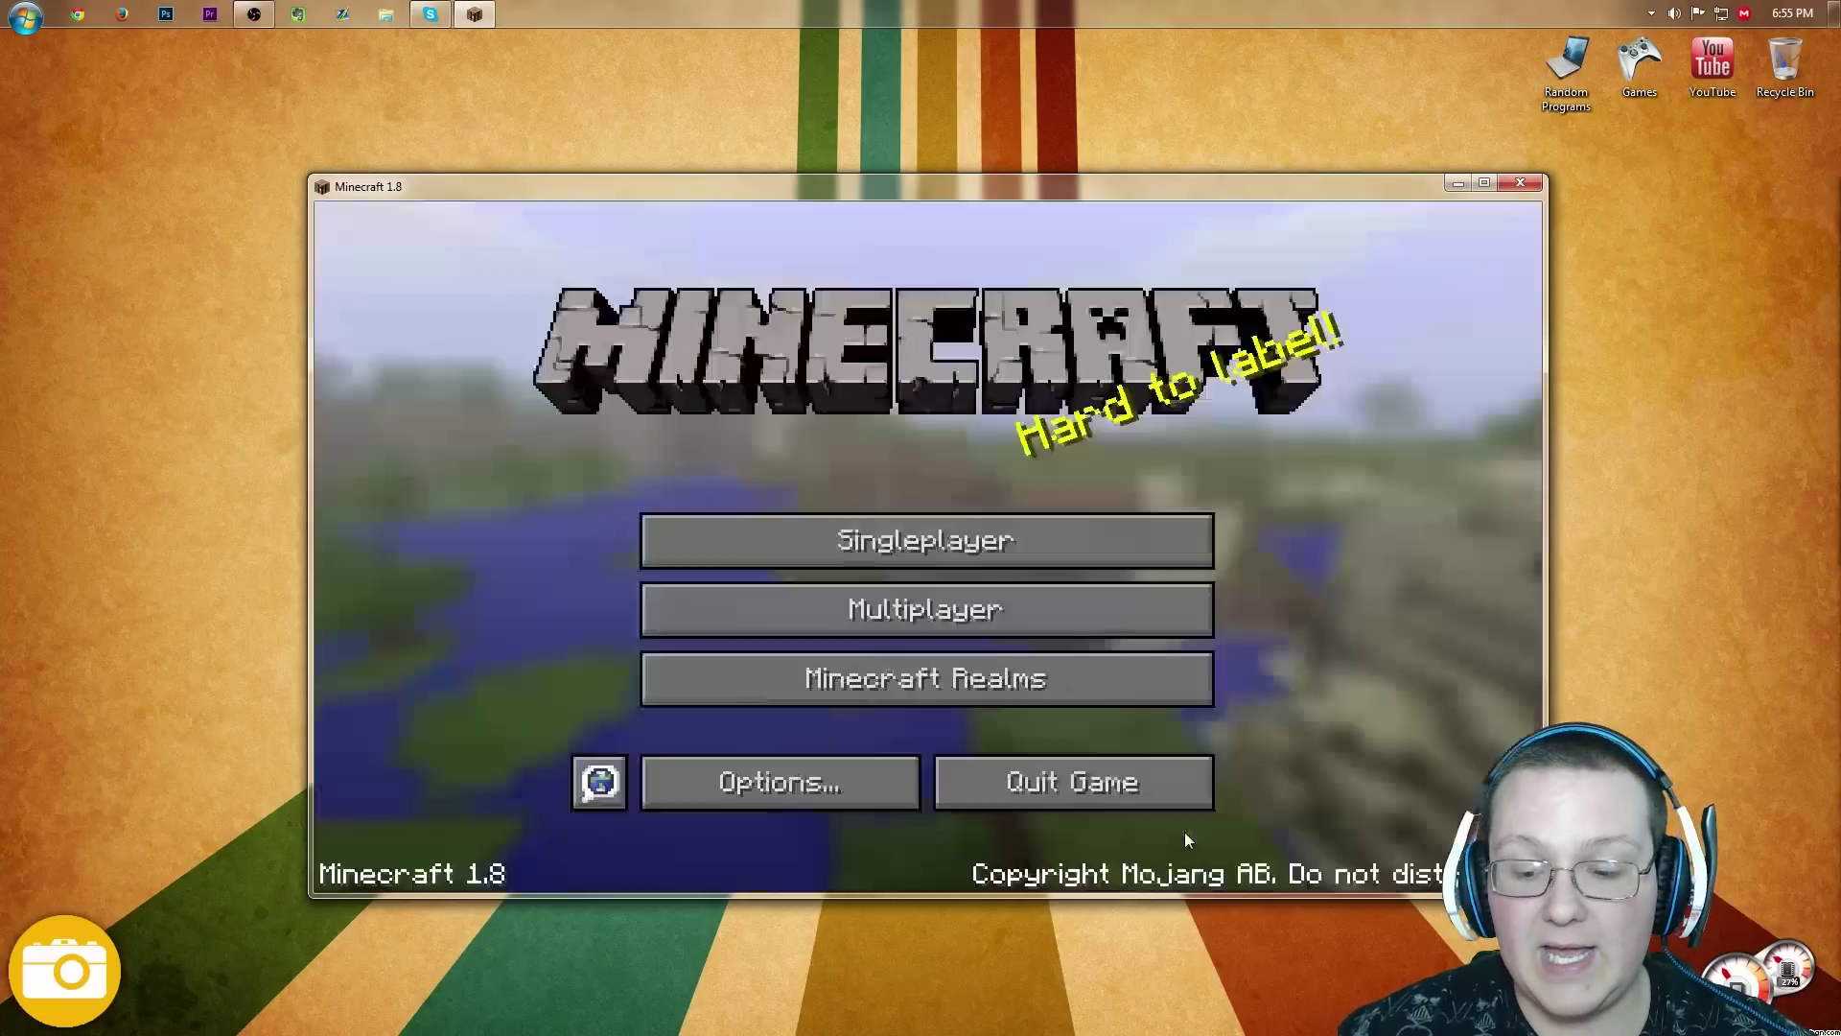
# Step: Load the CrysisCraft singleplayer world and walk out through the wooden double door
pyautogui.click(759, 541)
pyautogui.doubleClick(661, 446)
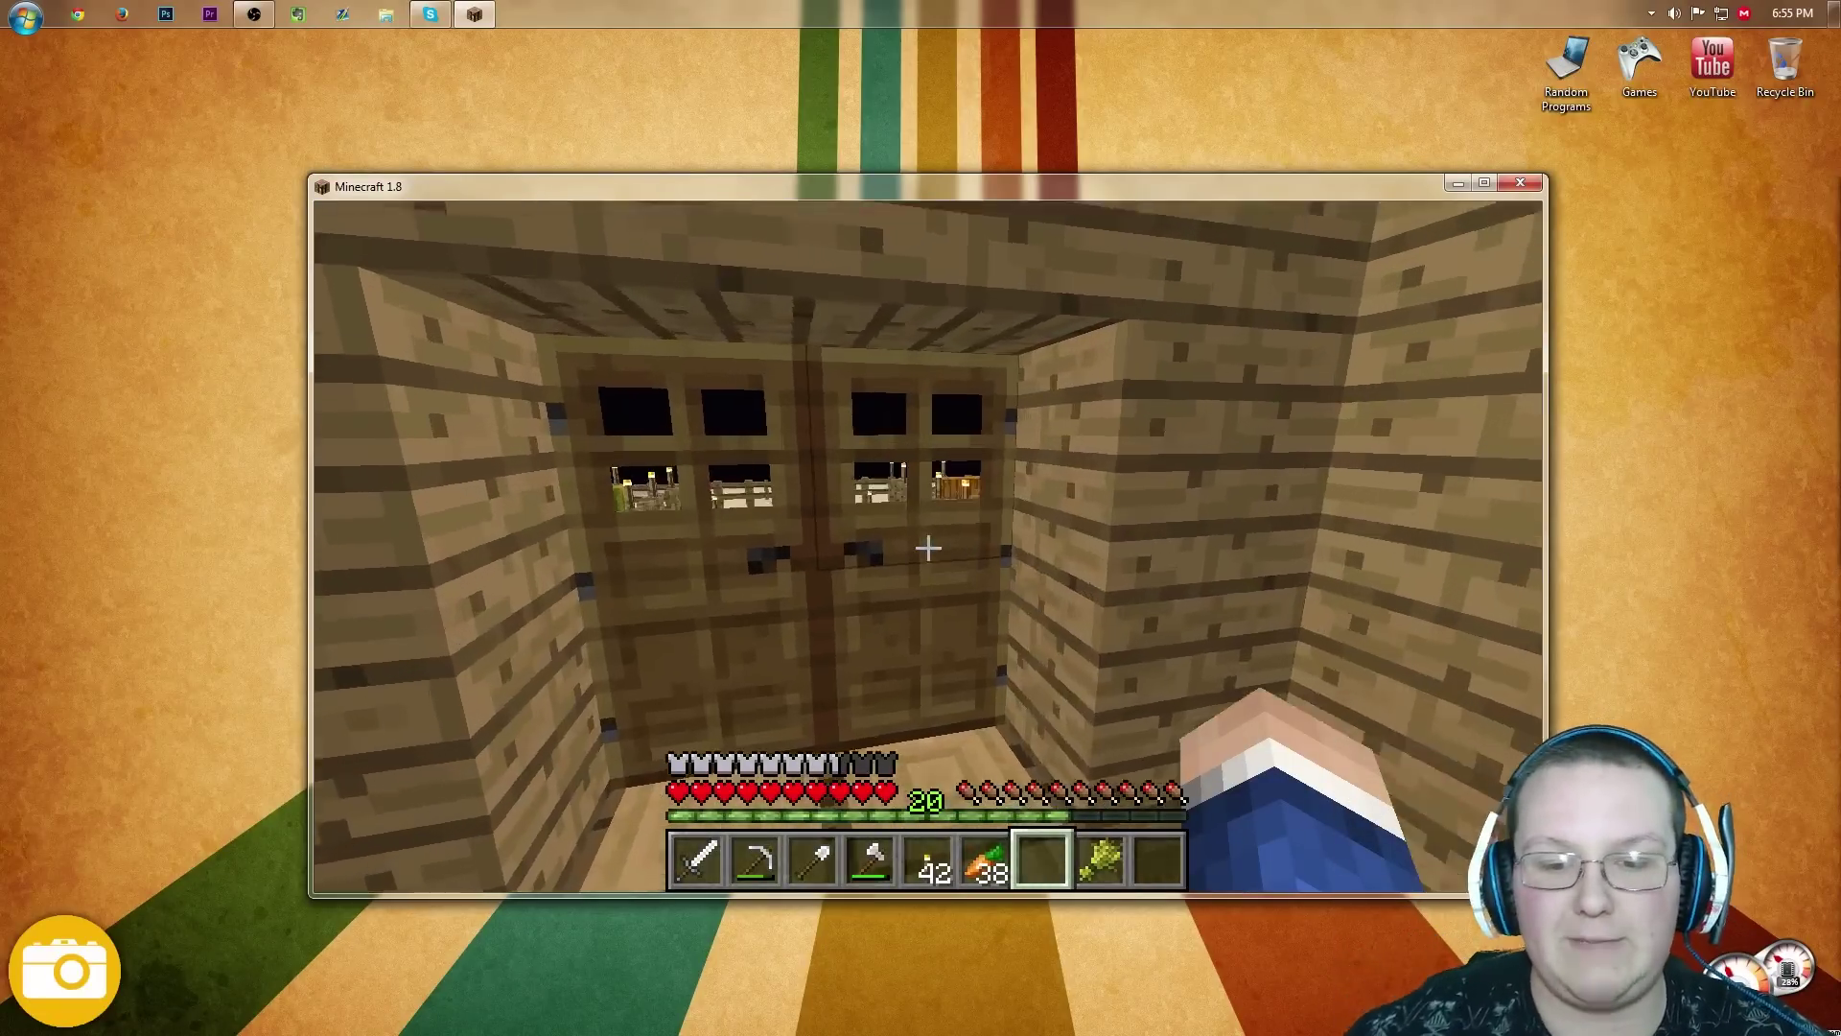
pyautogui.rightClick(928, 548)
pyautogui.press('w')
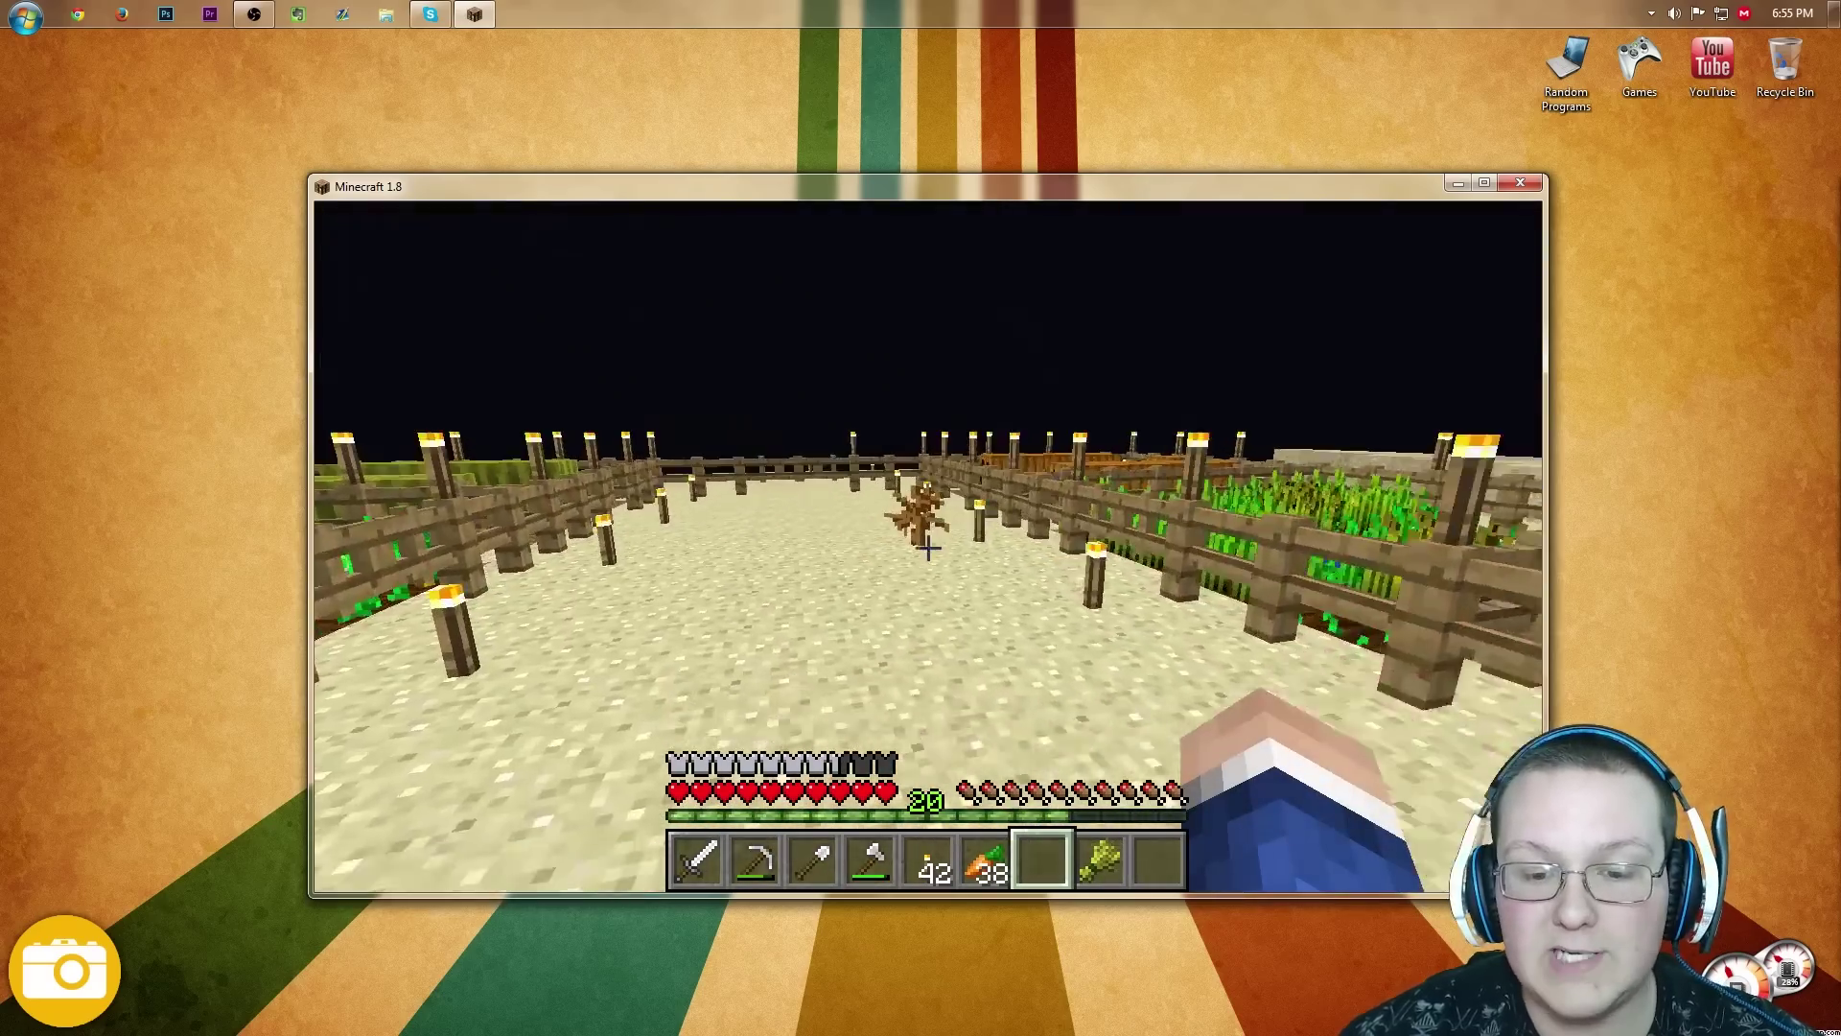
# Step: Show the debug screen on the sandy path between the farms, and briefly open and close the inventory
pyautogui.press('F3')
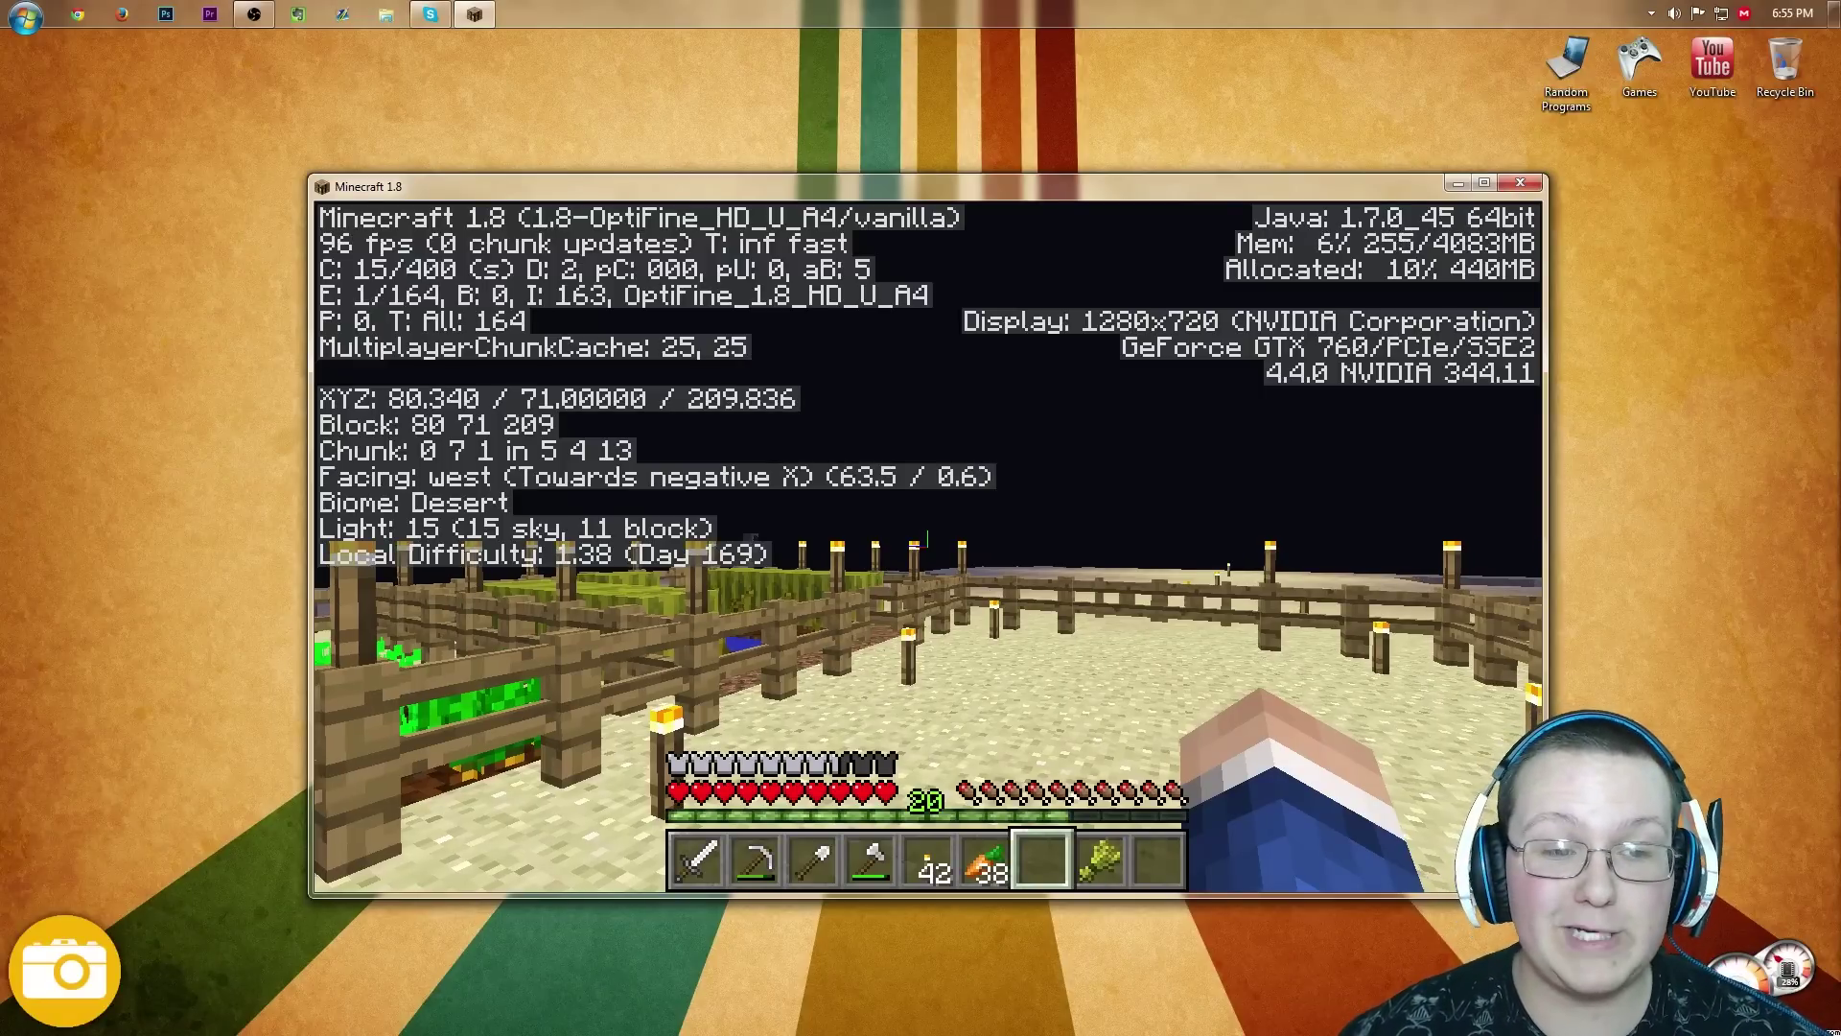
pyautogui.press('F3')
pyautogui.press('F3')
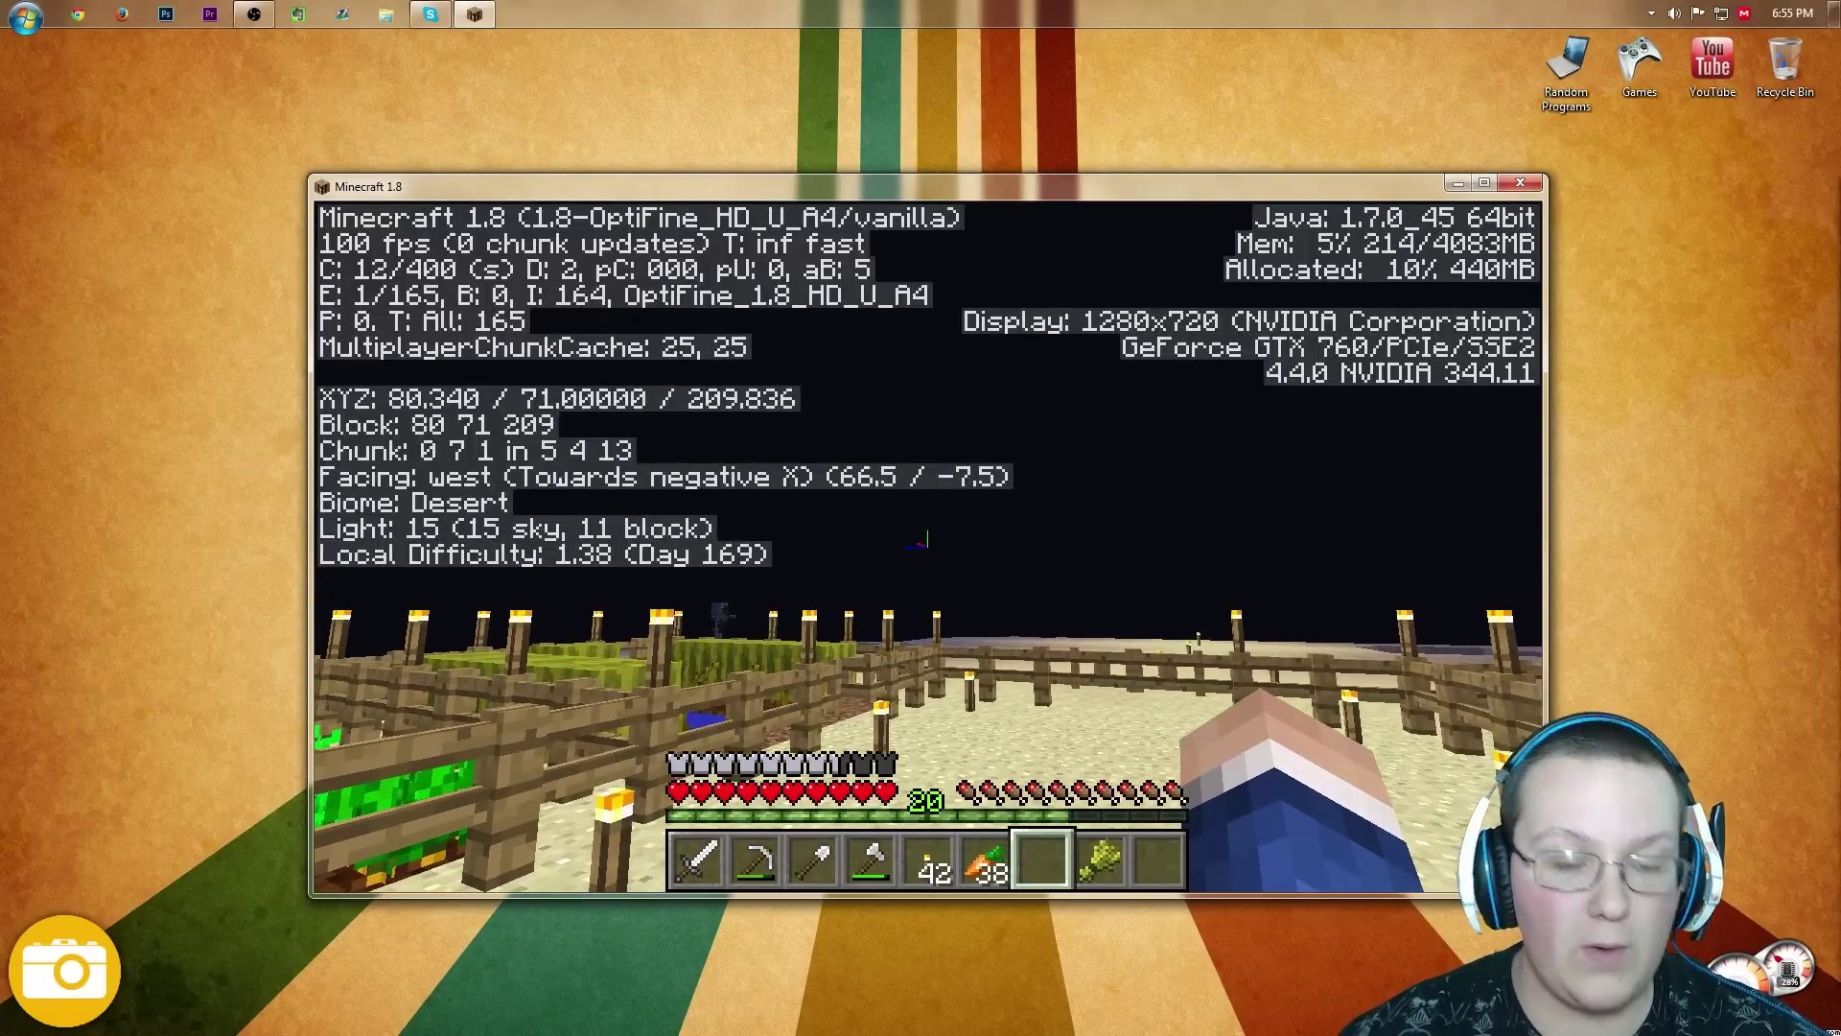
pyautogui.press('e')
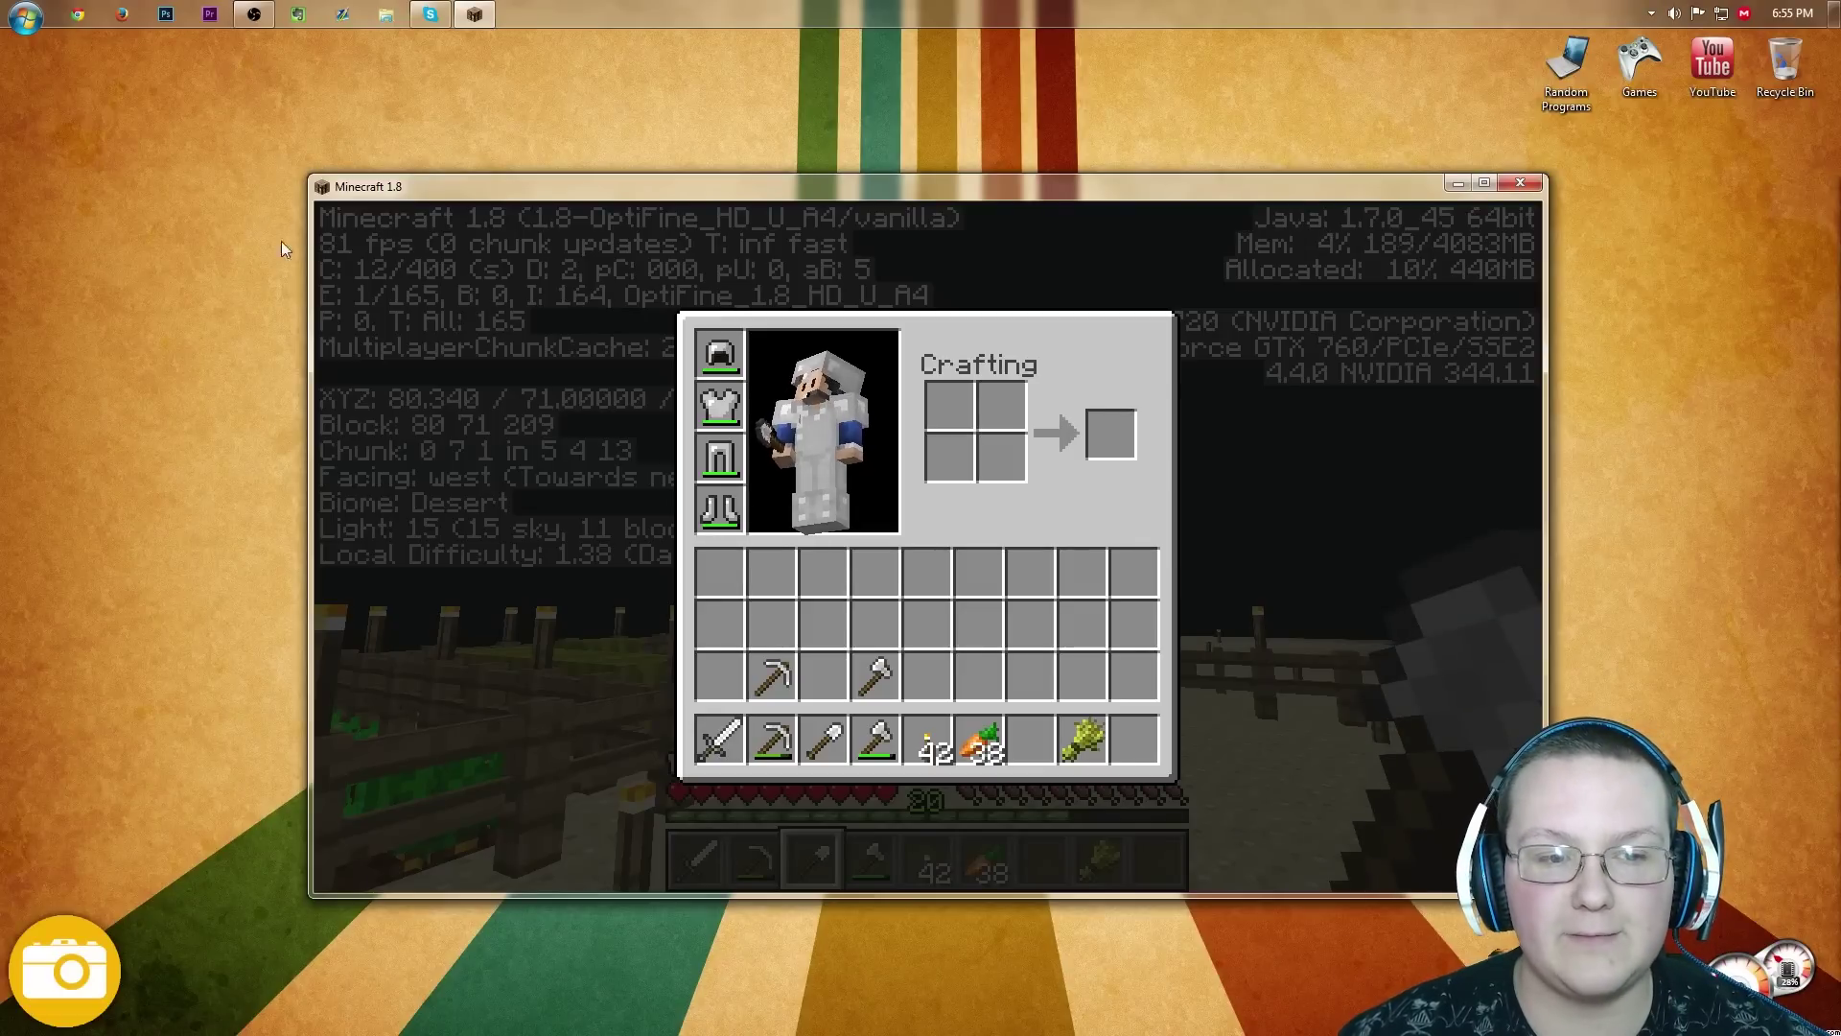
pyautogui.press('e')
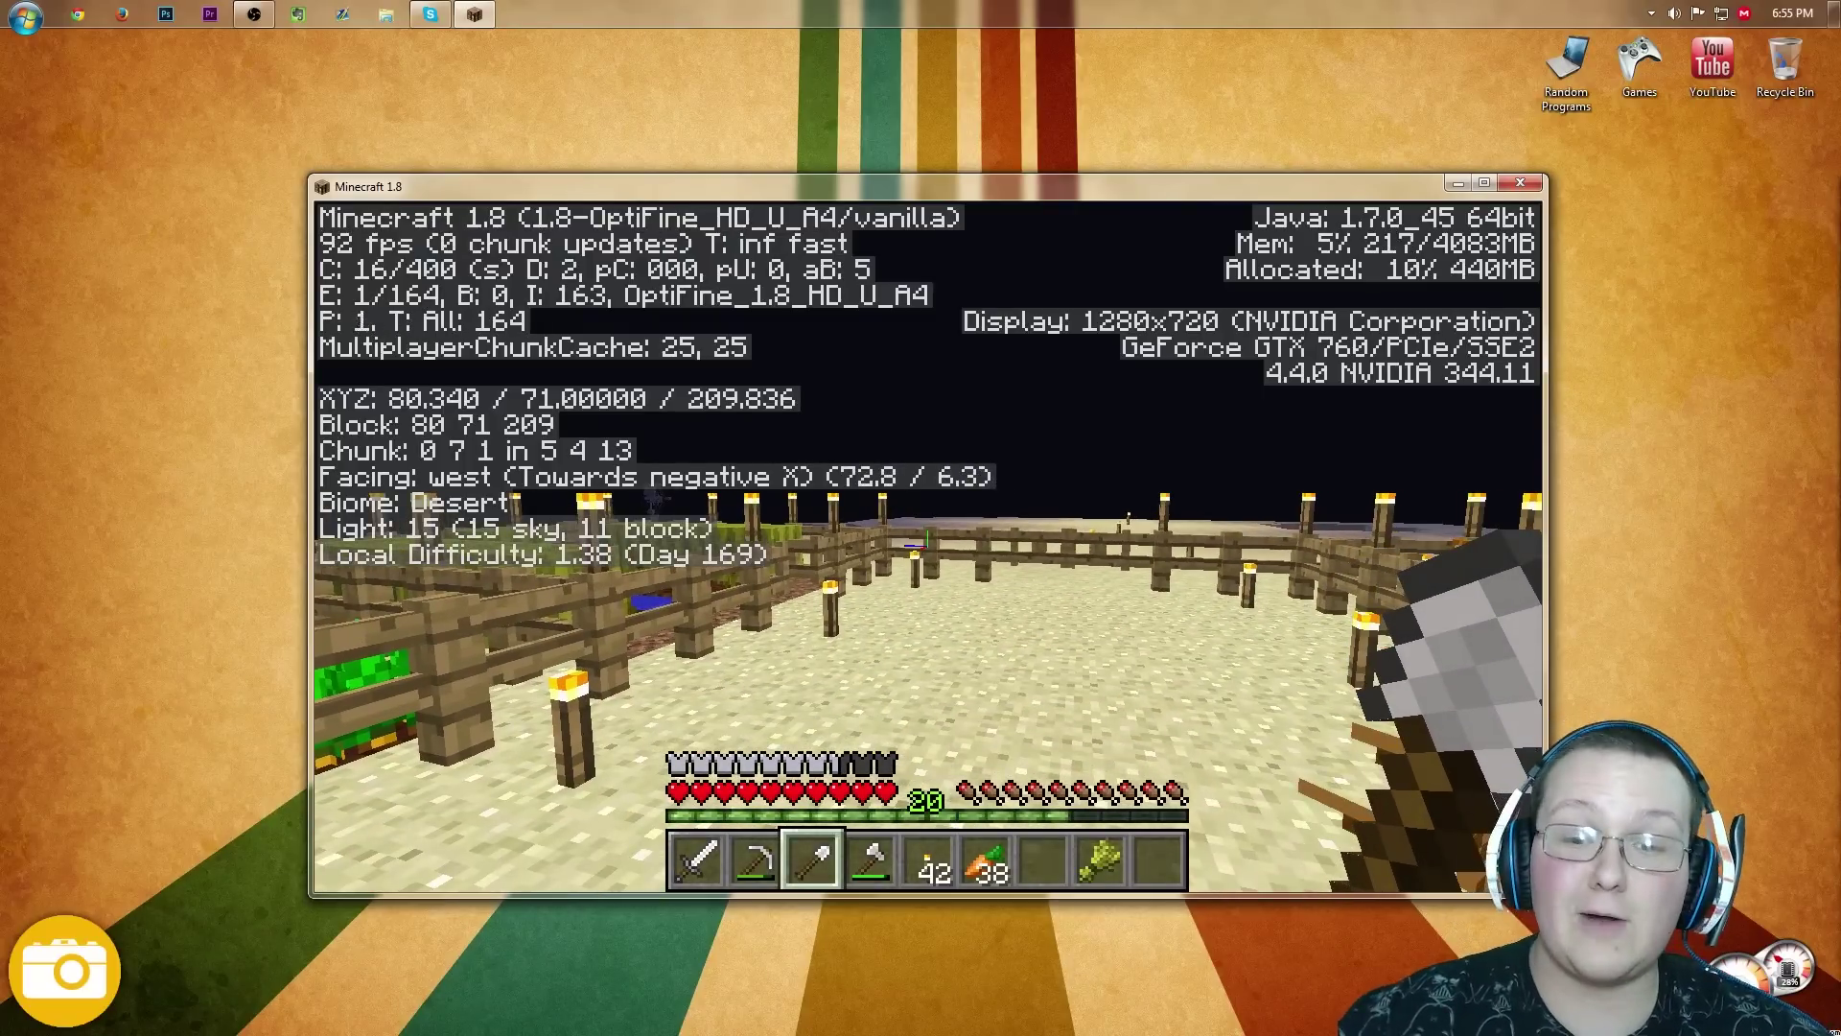
# Step: Walk back and forth along the fenced sand path with the debug screen shown to check the frame rate
pyautogui.press('w')
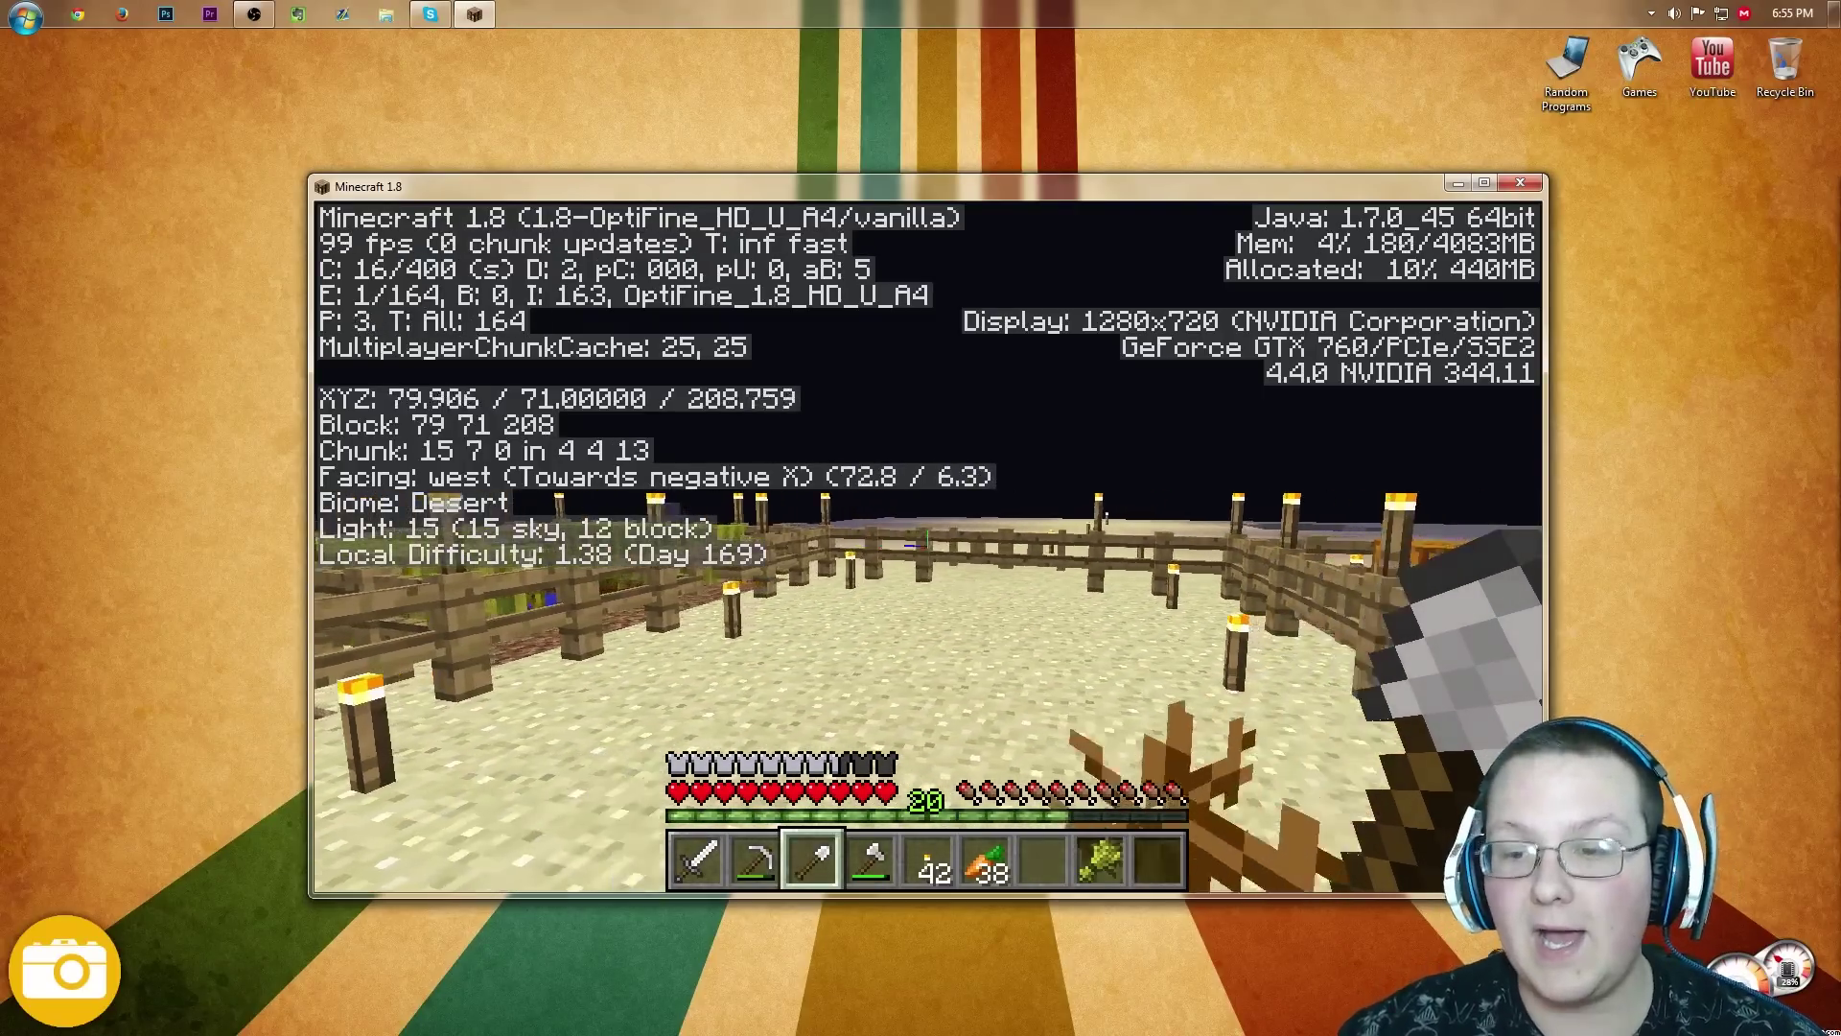
pyautogui.press('w')
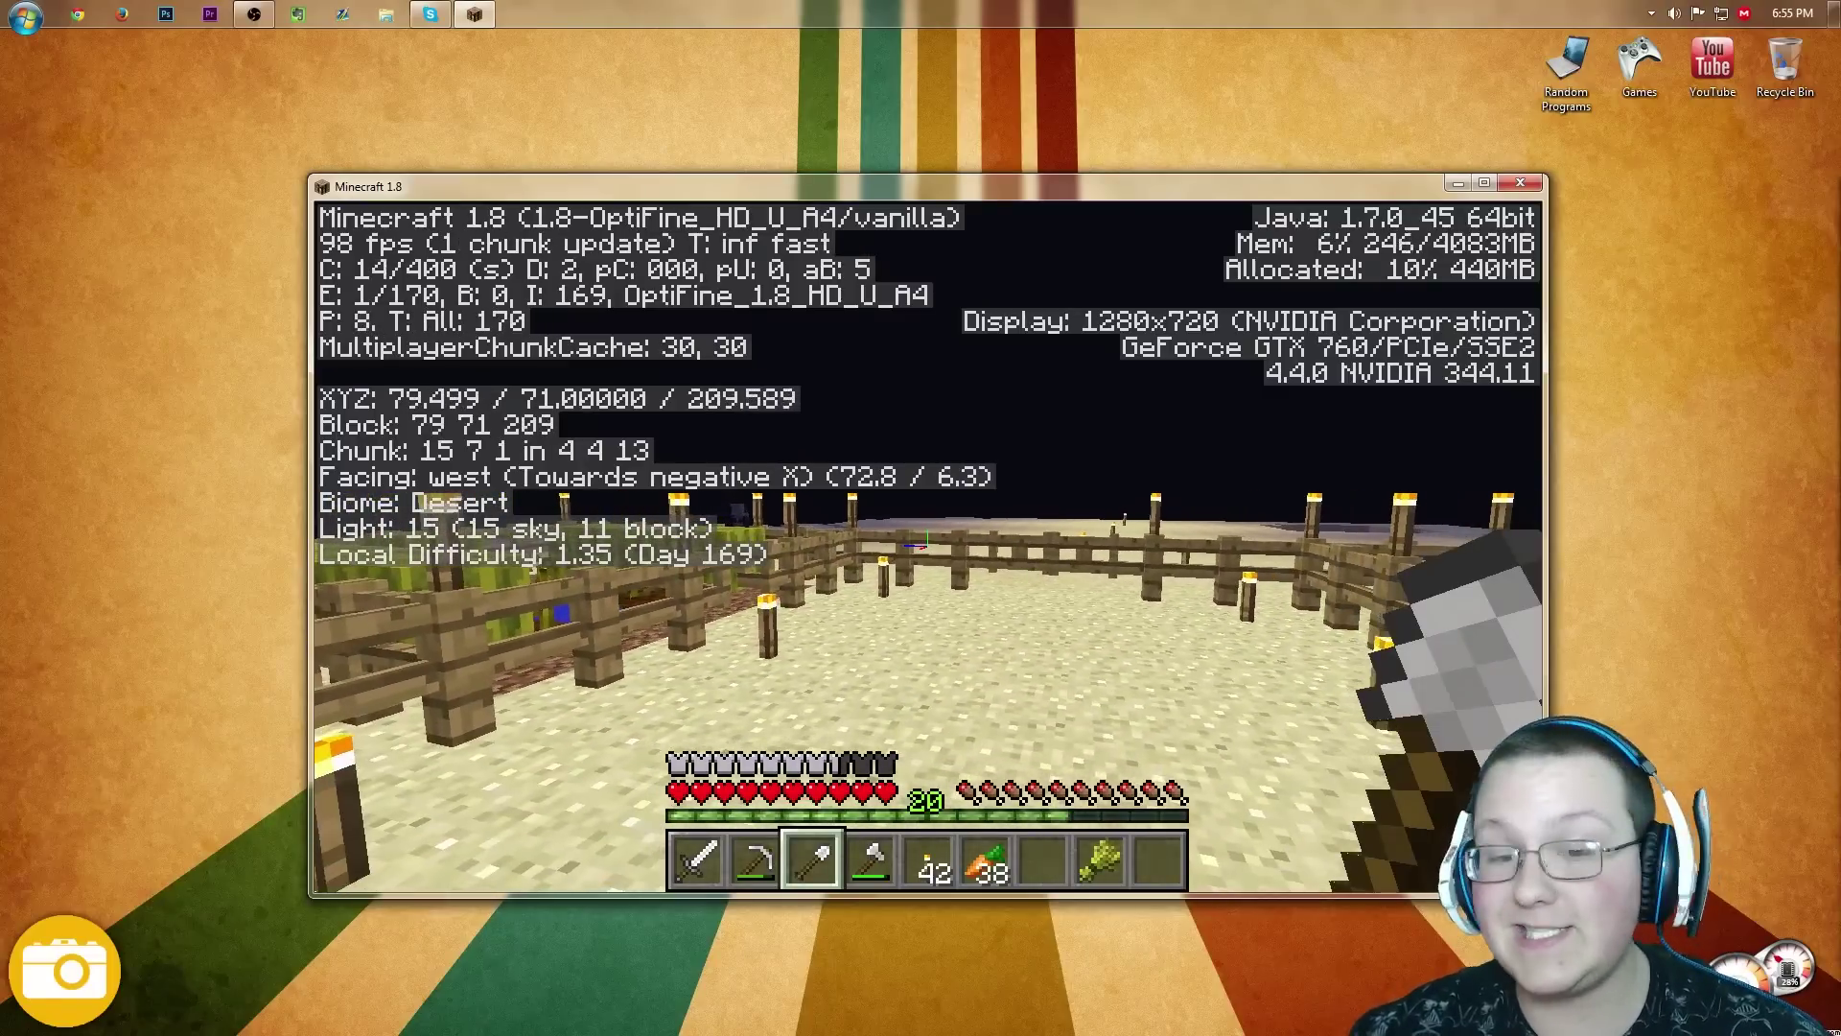
pyautogui.press('w')
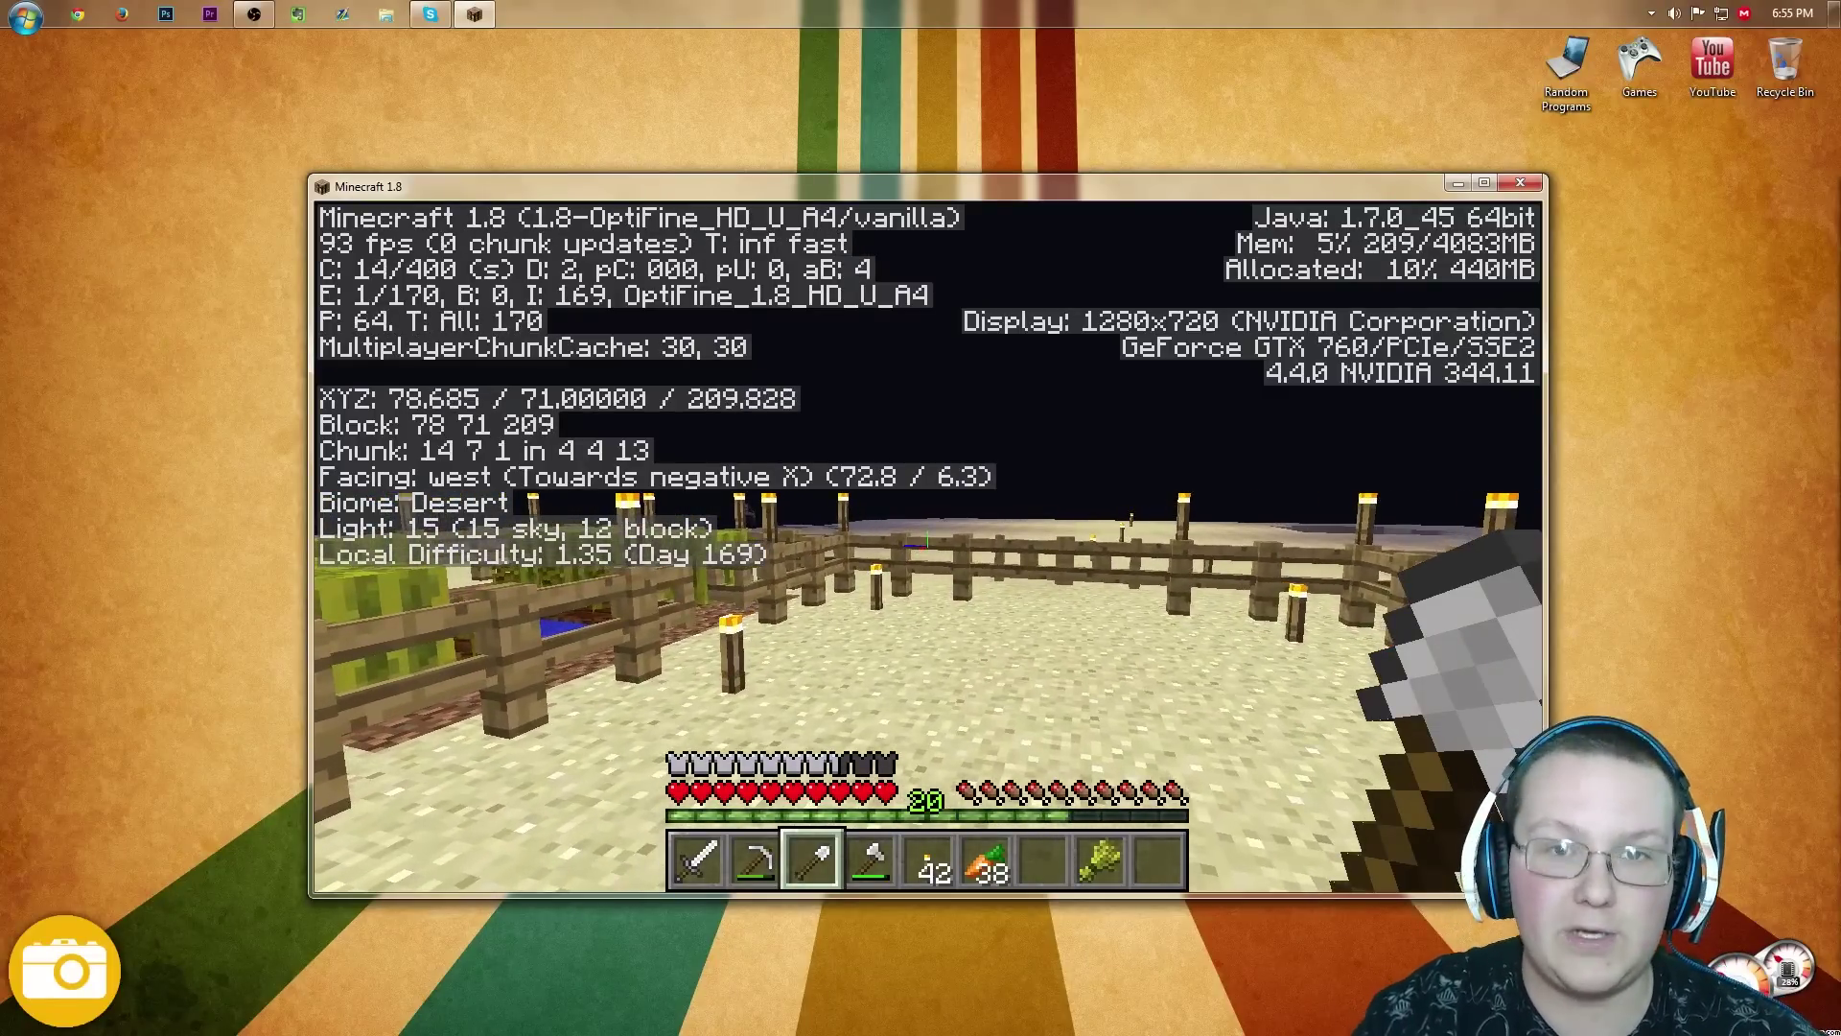
pyautogui.press('w')
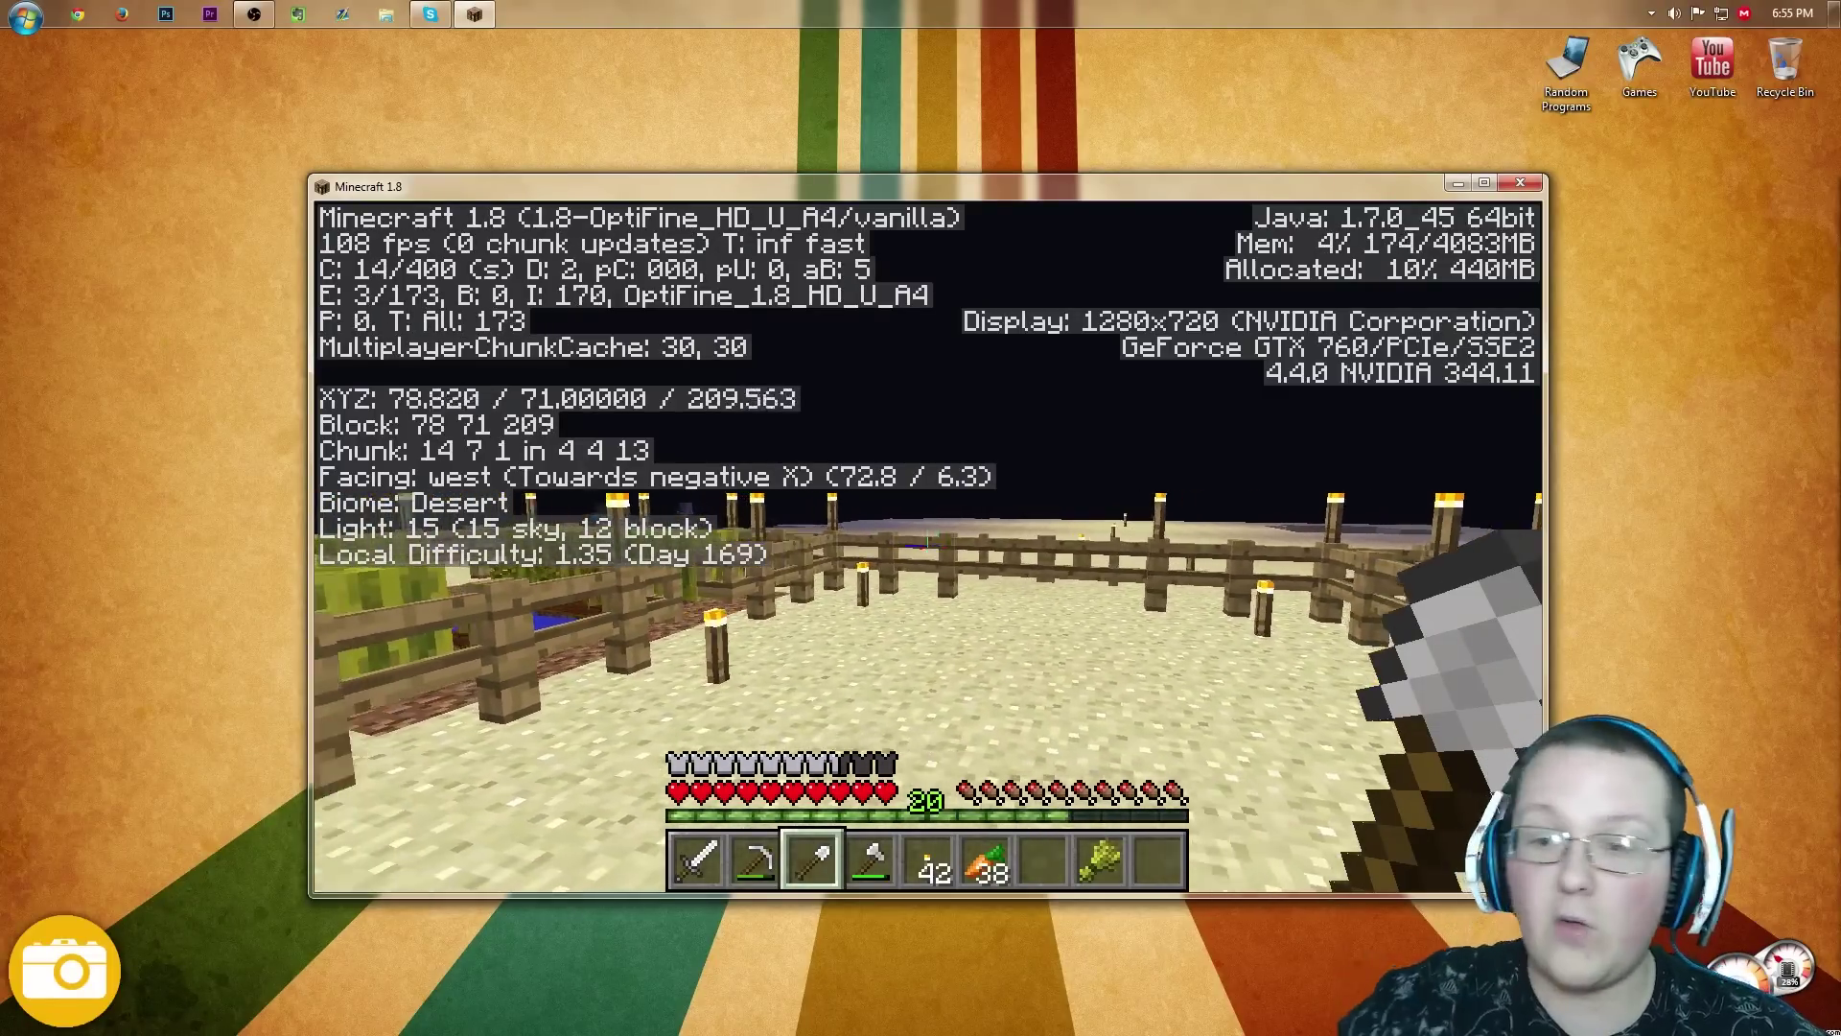
pyautogui.press('d')
pyautogui.press('s')
pyautogui.press('a')
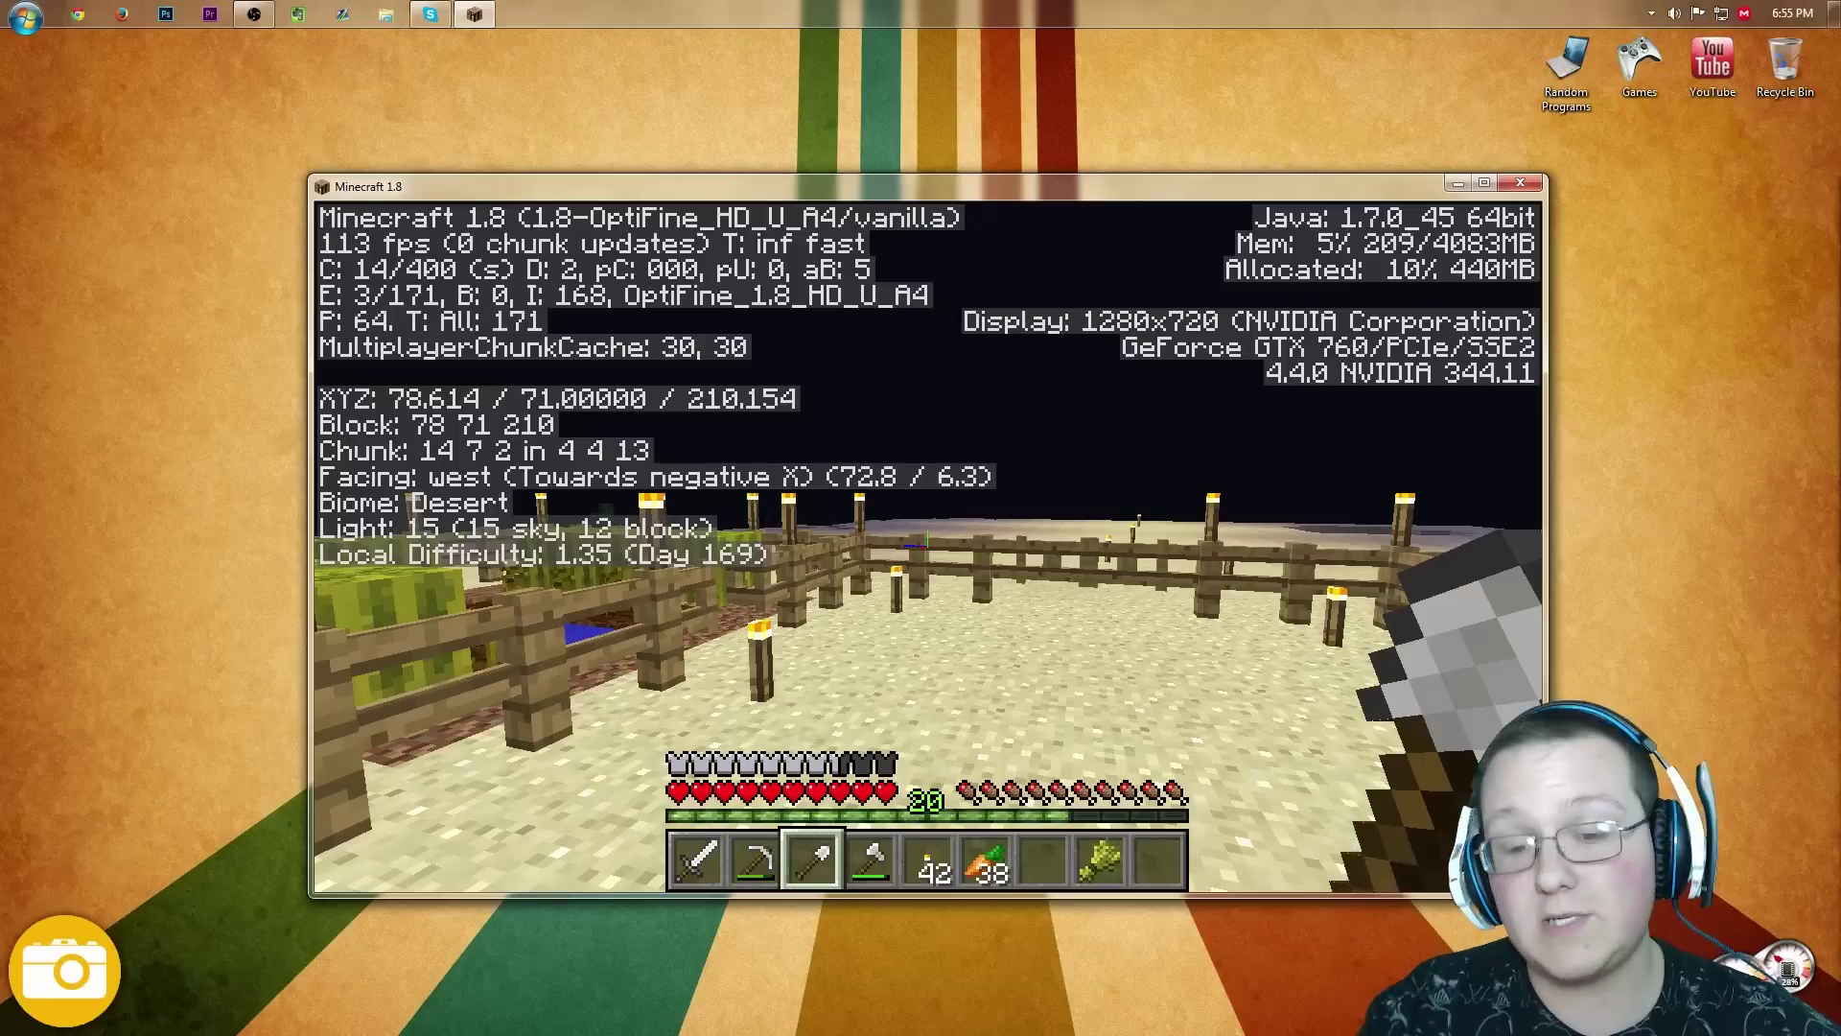
pyautogui.press('s')
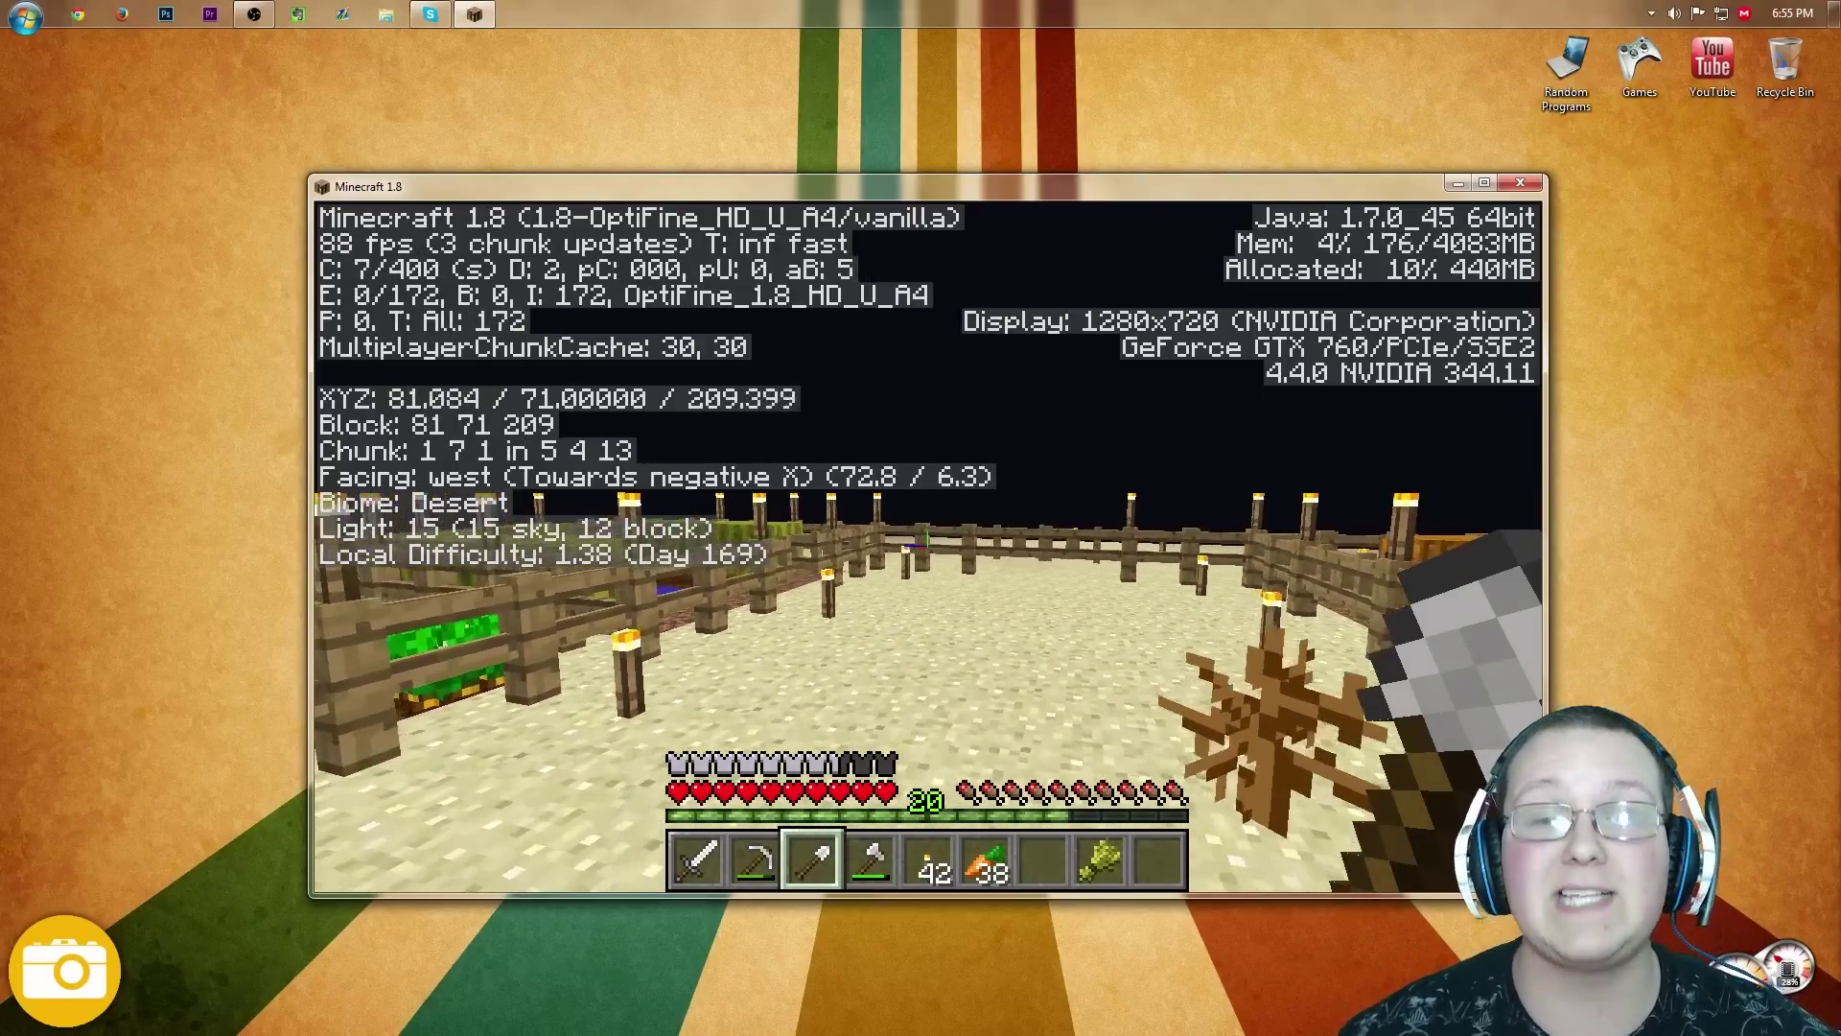
pyautogui.press('s')
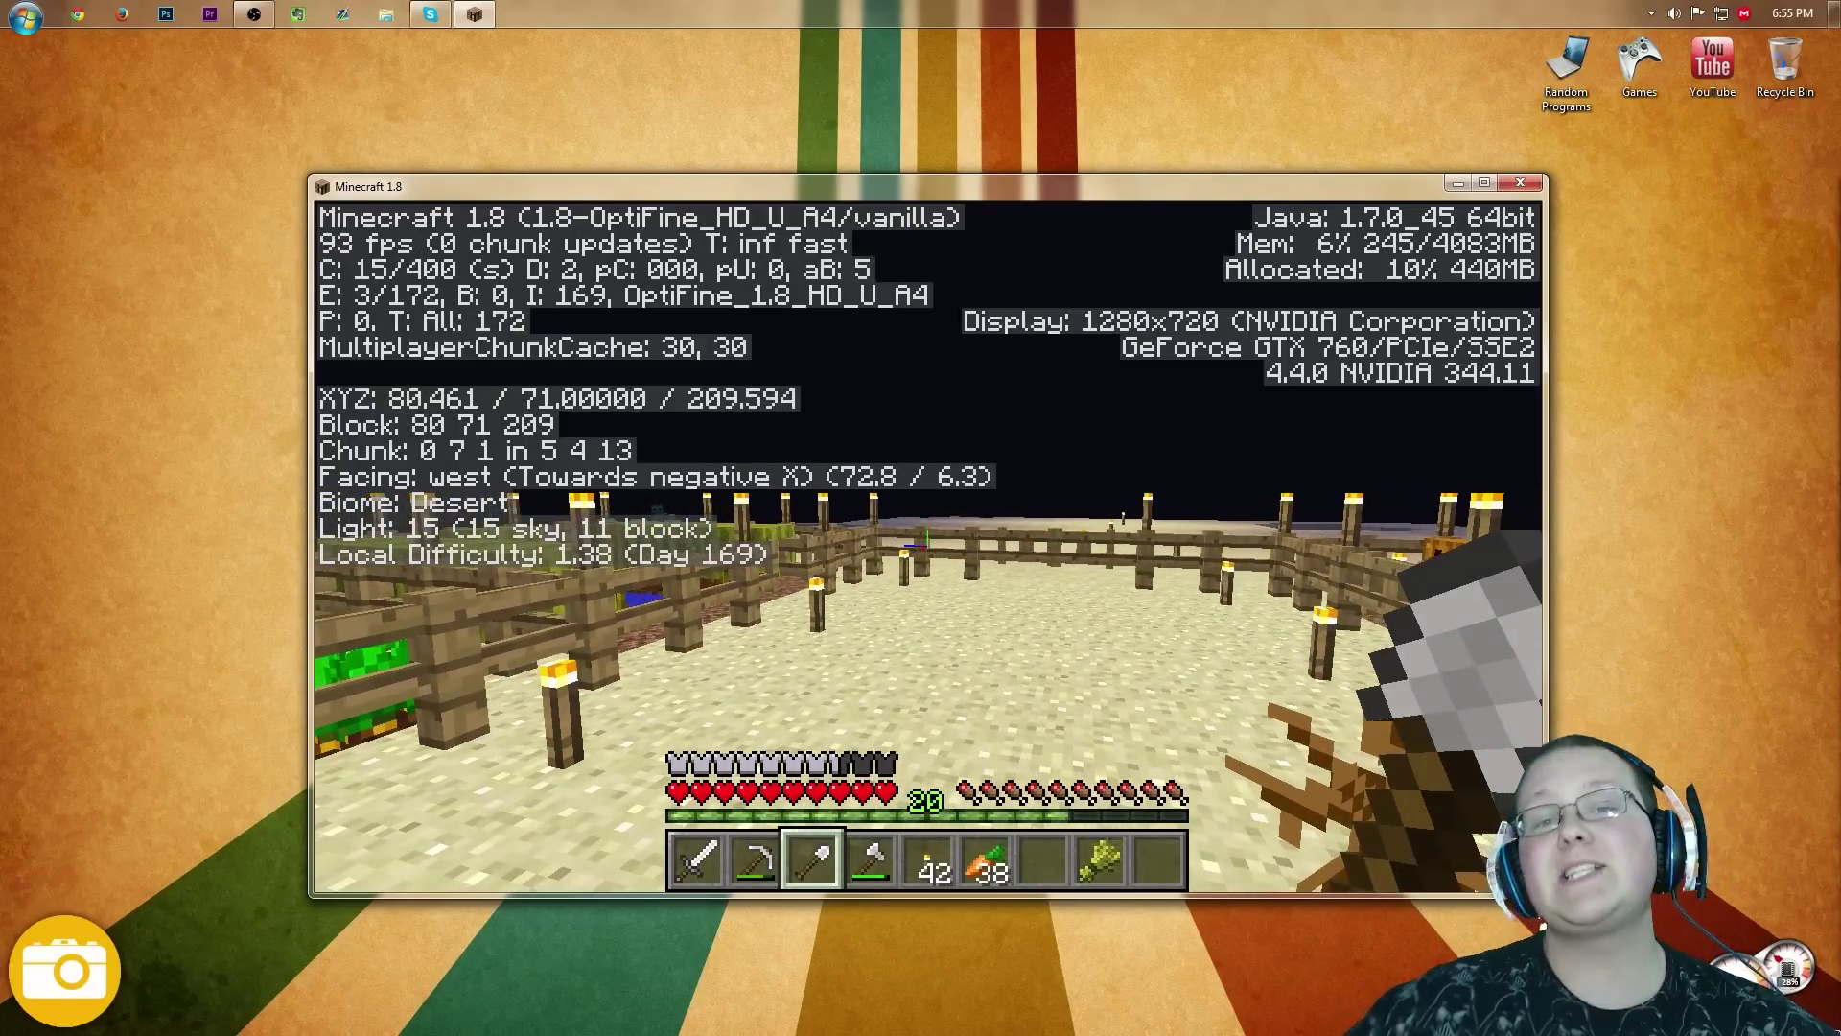